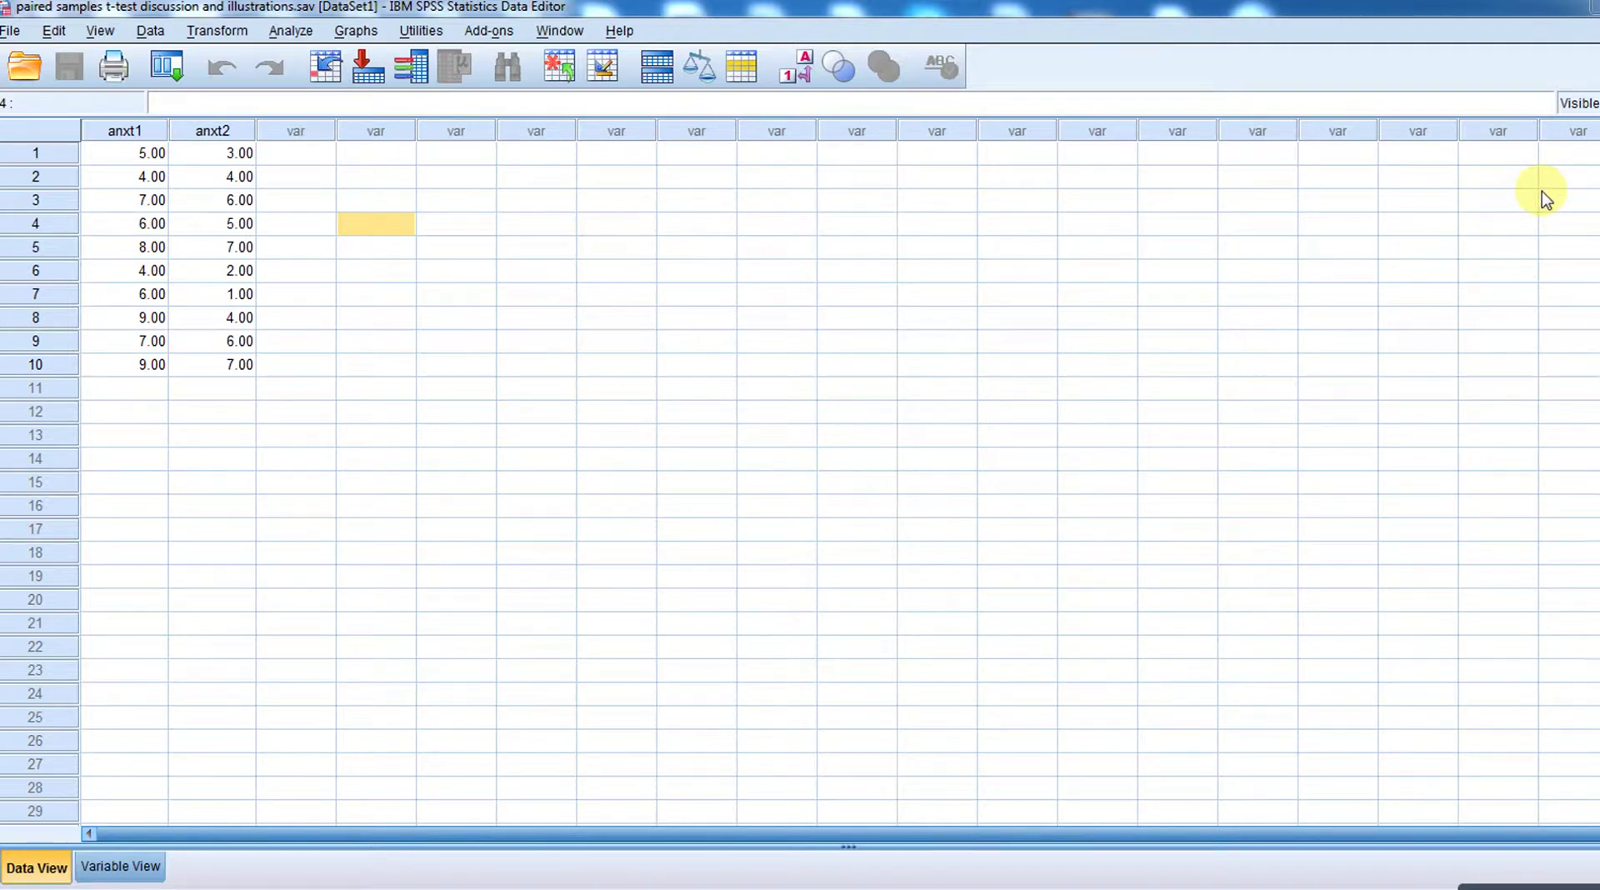
# Handwrite T1 and T2 joined by a line with SK beneath each beside the data, and erase these annotations
pyautogui.moveTo(799, 266)
pyautogui.mouseDown()
pyautogui.moveTo(798, 296)
pyautogui.moveTo(818, 261)
pyautogui.moveTo(790, 386)
pyautogui.moveTo(823, 388)
pyautogui.mouseUp()
pyautogui.click(813, 290)
pyautogui.moveTo(845, 316)
pyautogui.mouseDown()
pyautogui.moveTo(1000, 296)
pyautogui.moveTo(1010, 259)
pyautogui.mouseUp()
pyautogui.hotkey('ctrl', 'z')
pyautogui.moveTo(1001, 262)
pyautogui.mouseDown()
pyautogui.moveTo(1002, 298)
pyautogui.moveTo(1037, 300)
pyautogui.mouseUp()
pyautogui.moveTo(1010, 354)
pyautogui.mouseDown()
pyautogui.moveTo(994, 380)
pyautogui.moveTo(1029, 361)
pyautogui.moveTo(1033, 378)
pyautogui.mouseUp()
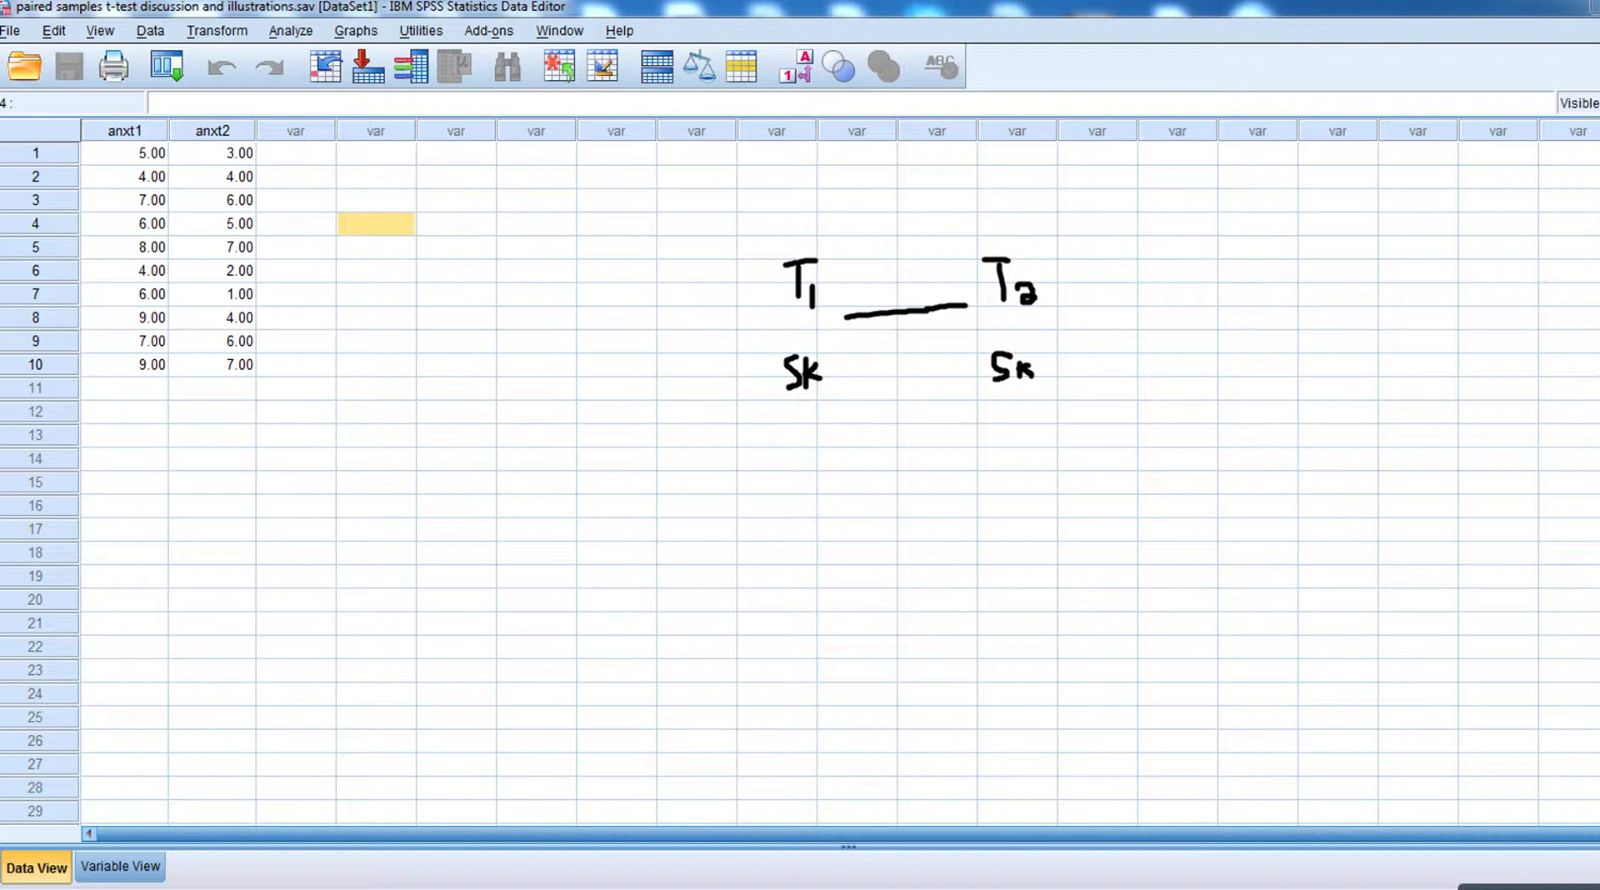
pyautogui.press('e')
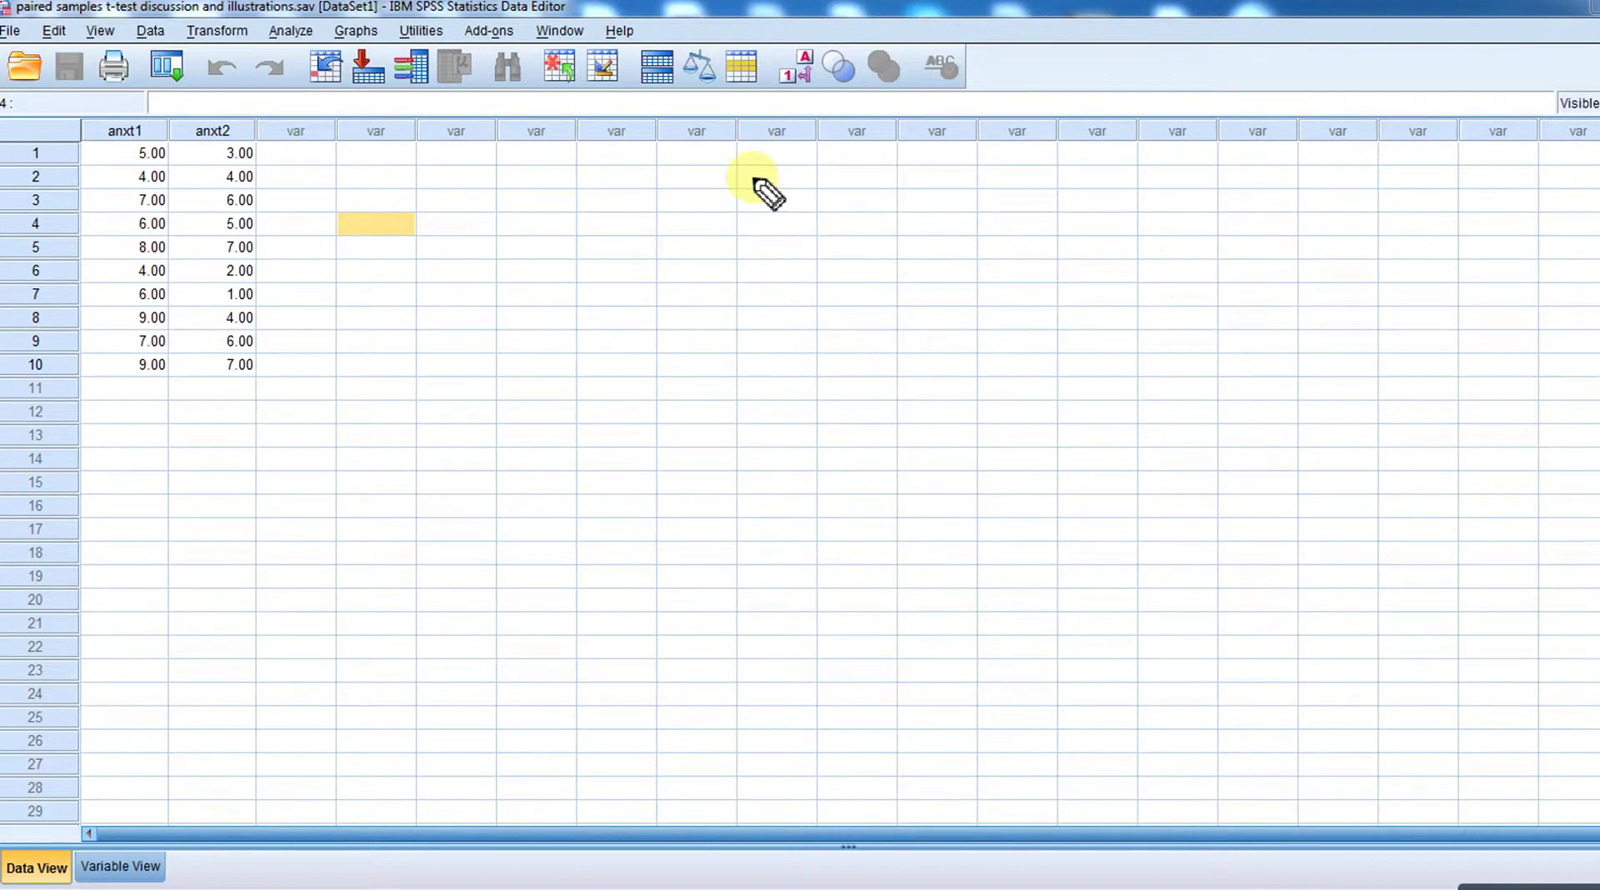
# Handwrite the null hypothesis H0: μ1 − μ2 = 0 over the empty cells beside the data
pyautogui.moveTo(675, 169)
pyautogui.mouseDown()
pyautogui.moveTo(675, 222)
pyautogui.moveTo(701, 173)
pyautogui.moveTo(706, 219)
pyautogui.moveTo(771, 179)
pyautogui.moveTo(806, 204)
pyautogui.mouseUp()
pyautogui.click(726, 180)
pyautogui.click(726, 204)
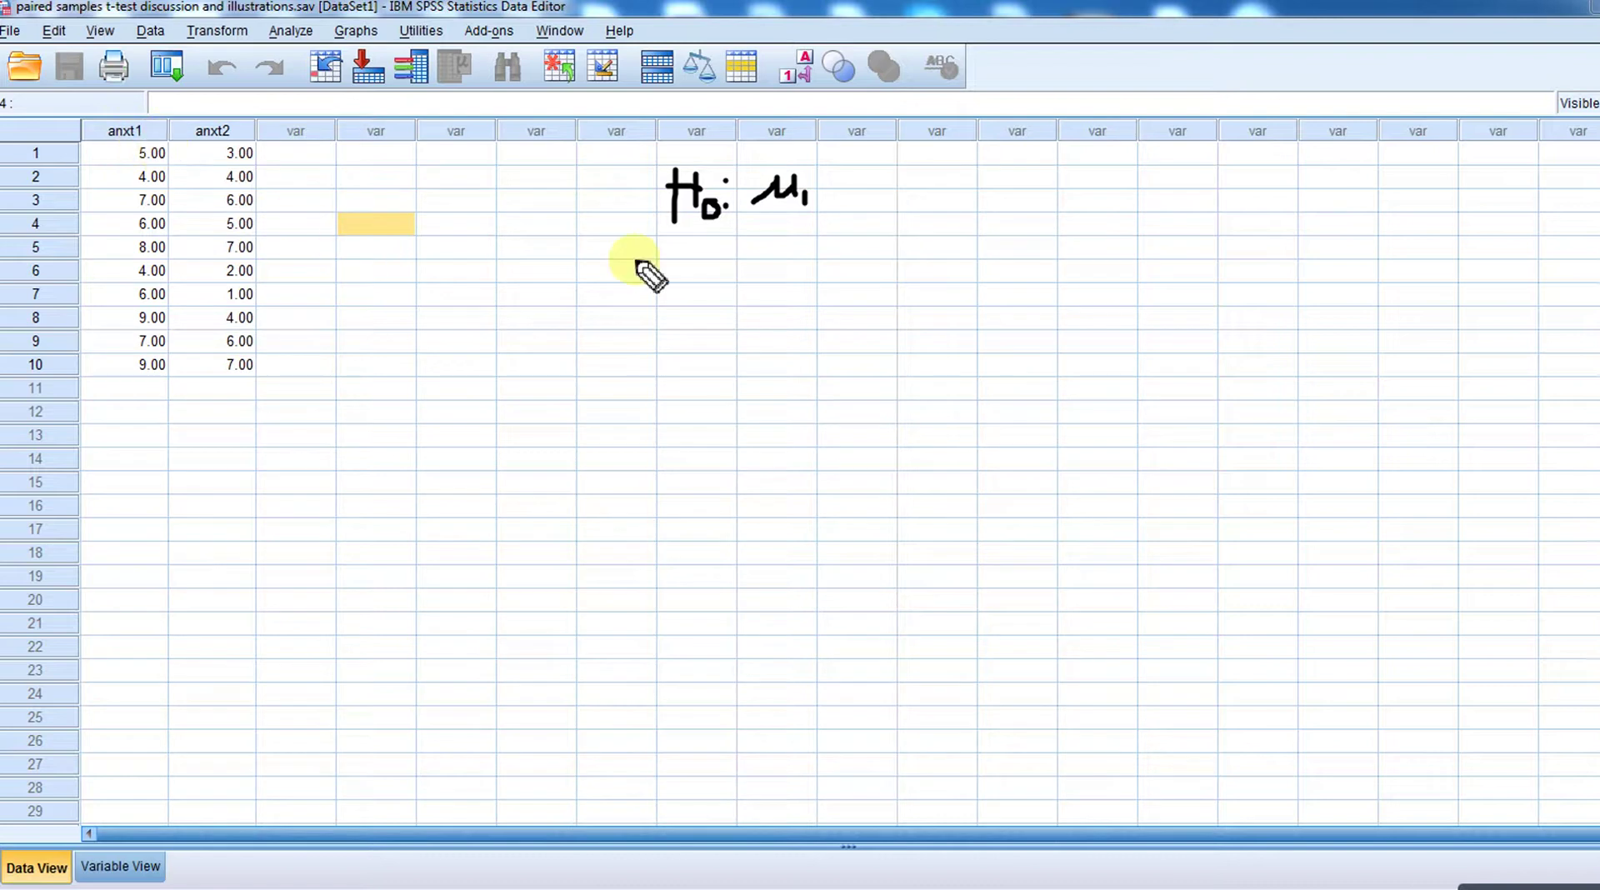
pyautogui.moveTo(821, 189)
pyautogui.mouseDown()
pyautogui.moveTo(871, 187)
pyautogui.moveTo(886, 205)
pyautogui.moveTo(908, 185)
pyautogui.moveTo(938, 206)
pyautogui.moveTo(943, 173)
pyautogui.mouseUp()
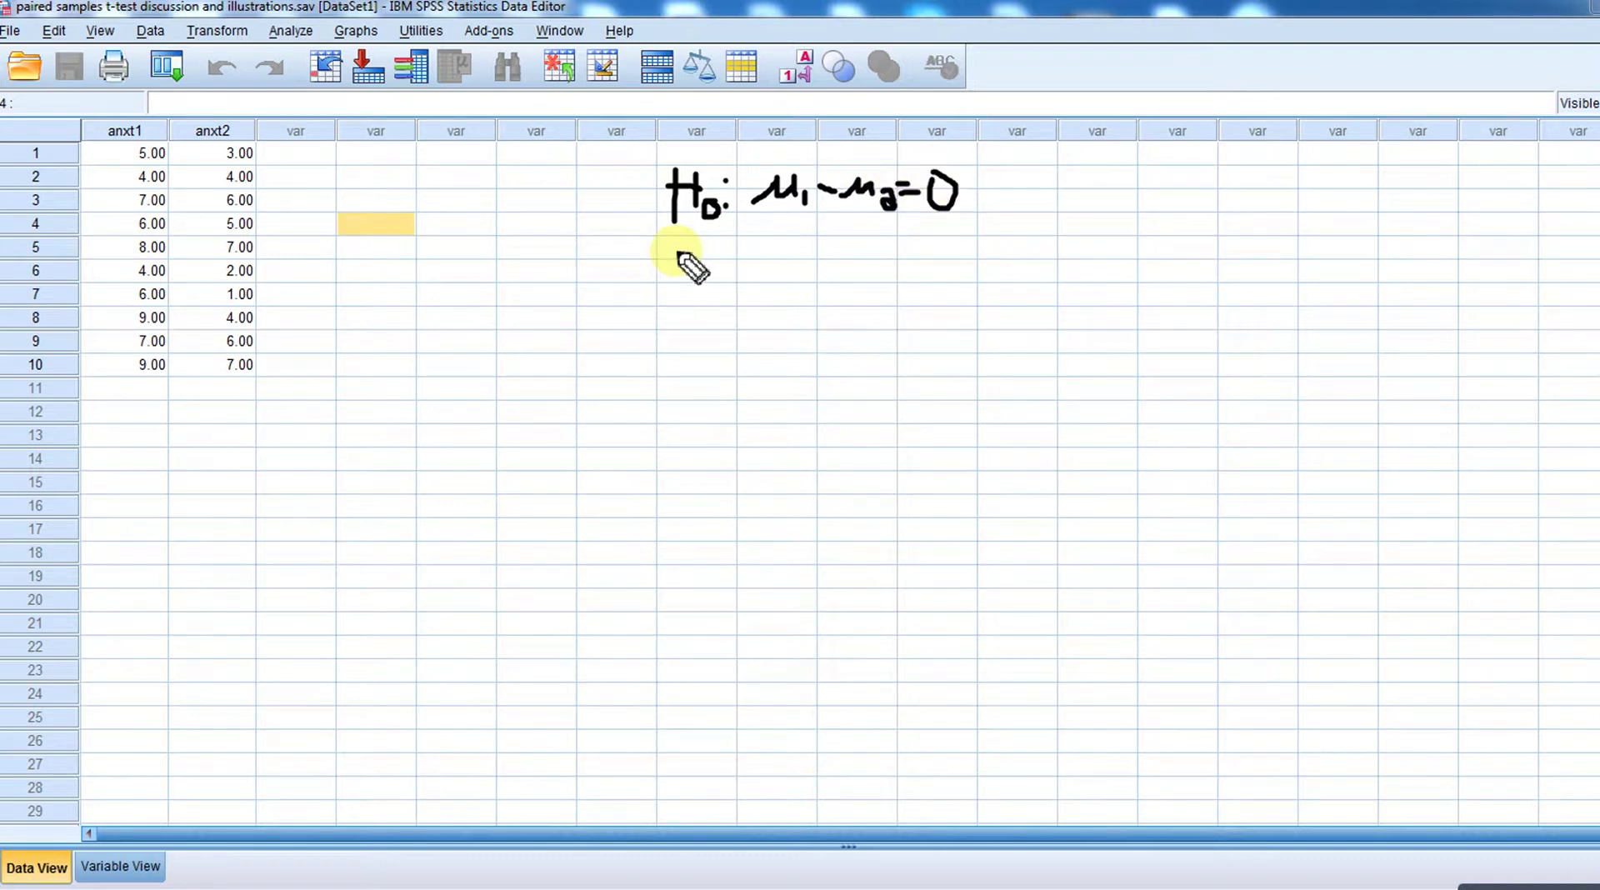
# Handwrite the two-sided alternative H1: μ1 − μ2 ≠ 0 below the null hypothesis, separated from it by a horizontal line
pyautogui.moveTo(675, 251)
pyautogui.mouseDown()
pyautogui.moveTo(675, 280)
pyautogui.moveTo(695, 269)
pyautogui.moveTo(707, 288)
pyautogui.mouseUp()
pyautogui.click(732, 261)
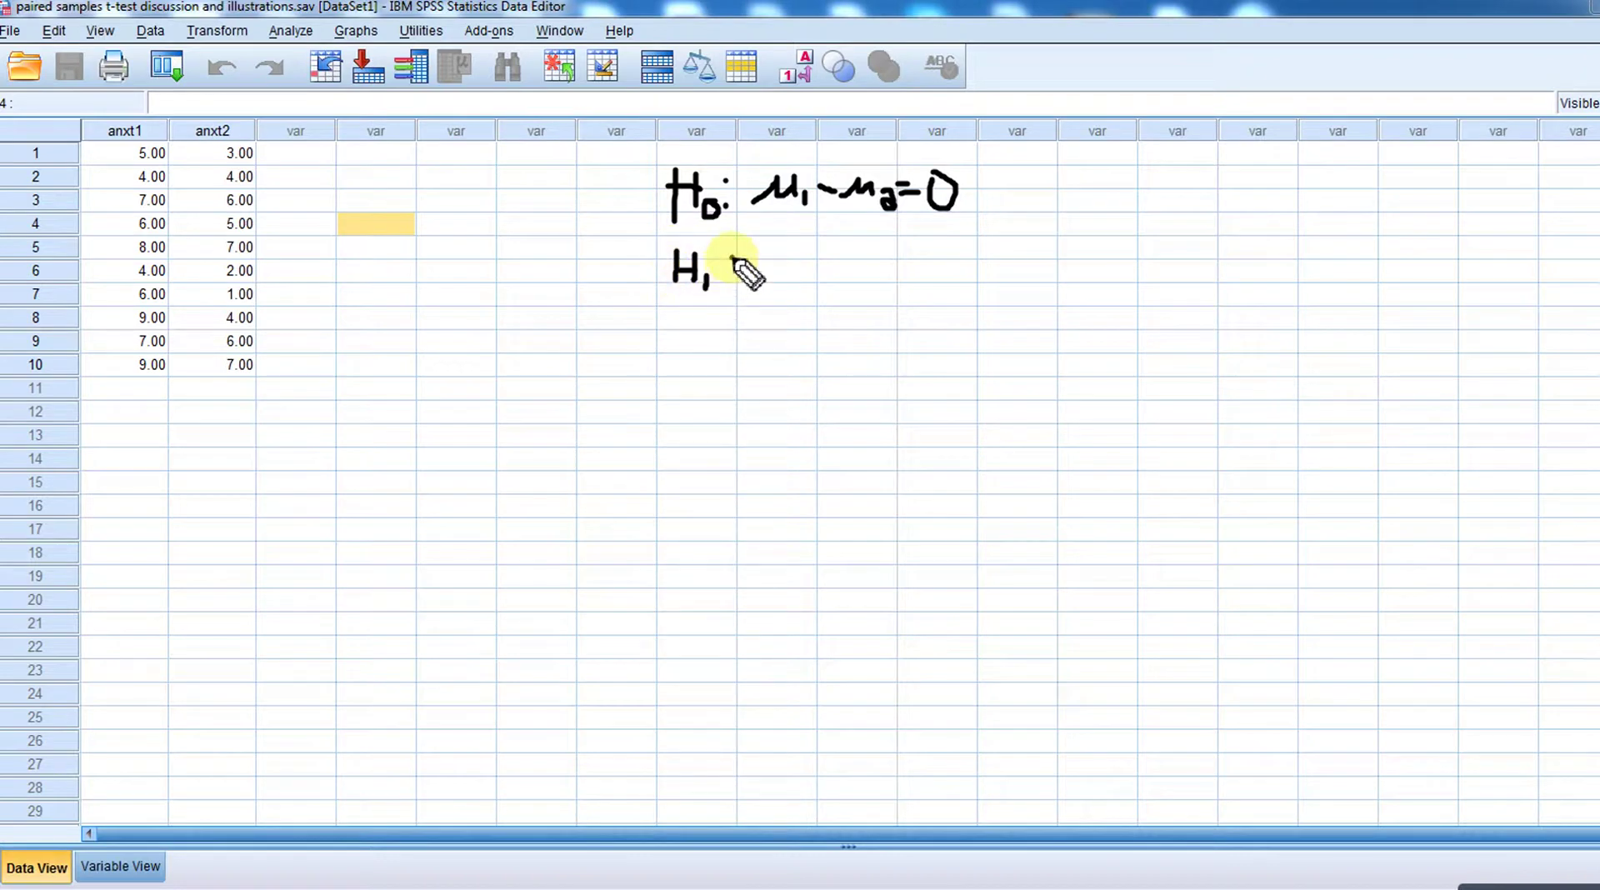
pyautogui.click(732, 272)
pyautogui.click(622, 224)
pyautogui.moveTo(622, 224); pyautogui.dragTo(980, 240)
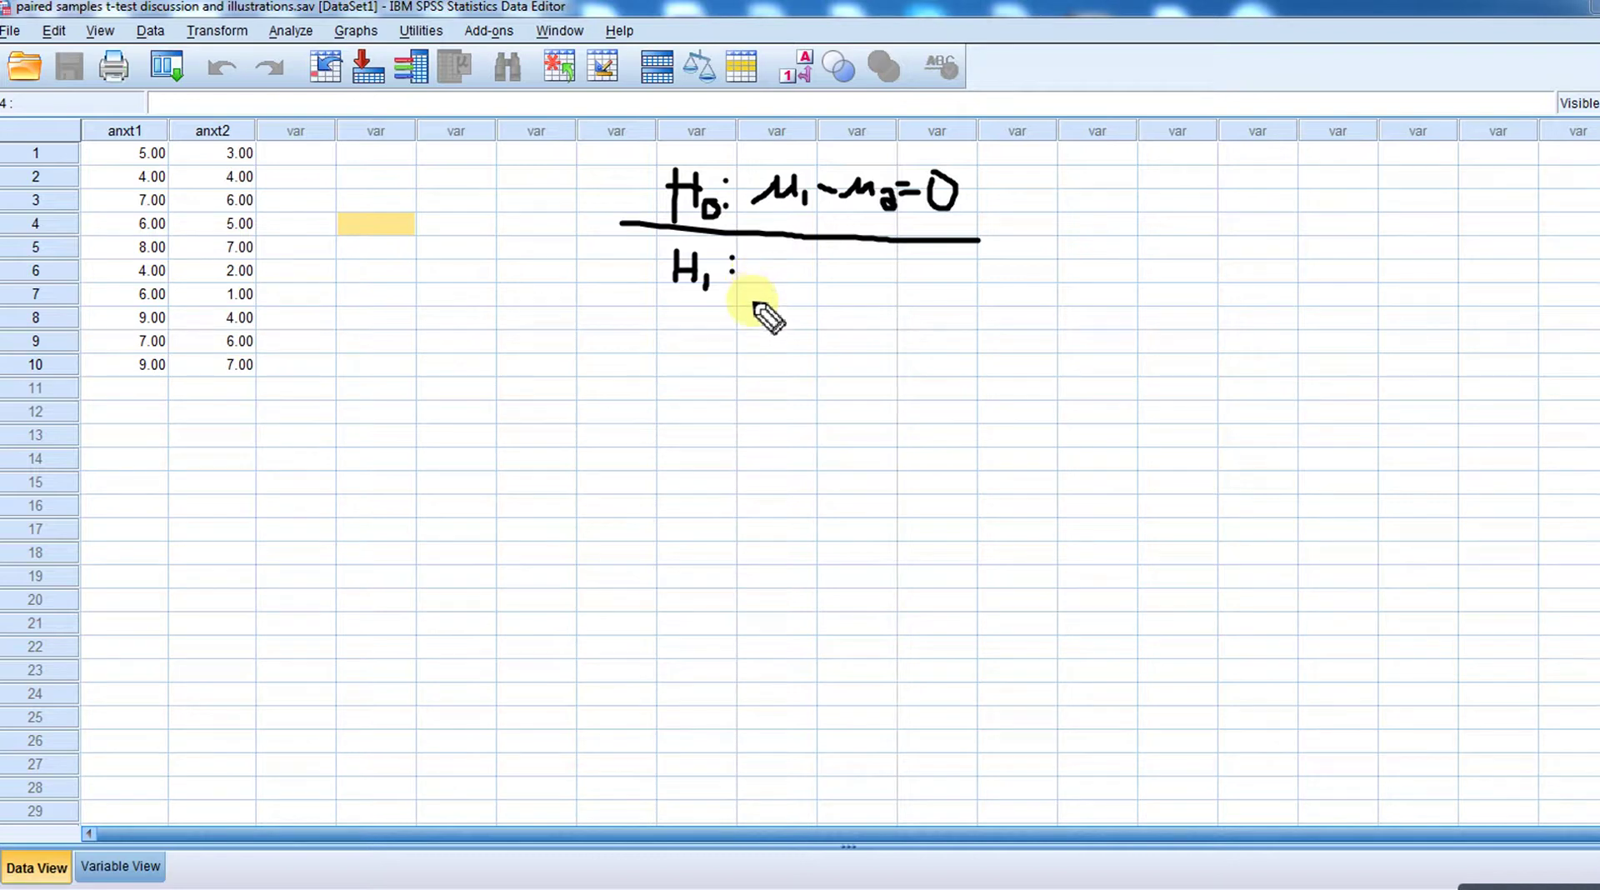
pyautogui.moveTo(750, 302)
pyautogui.mouseDown()
pyautogui.moveTo(767, 266)
pyautogui.moveTo(807, 290)
pyautogui.moveTo(882, 269)
pyautogui.moveTo(897, 295)
pyautogui.moveTo(937, 269)
pyautogui.moveTo(916, 298)
pyautogui.mouseUp()
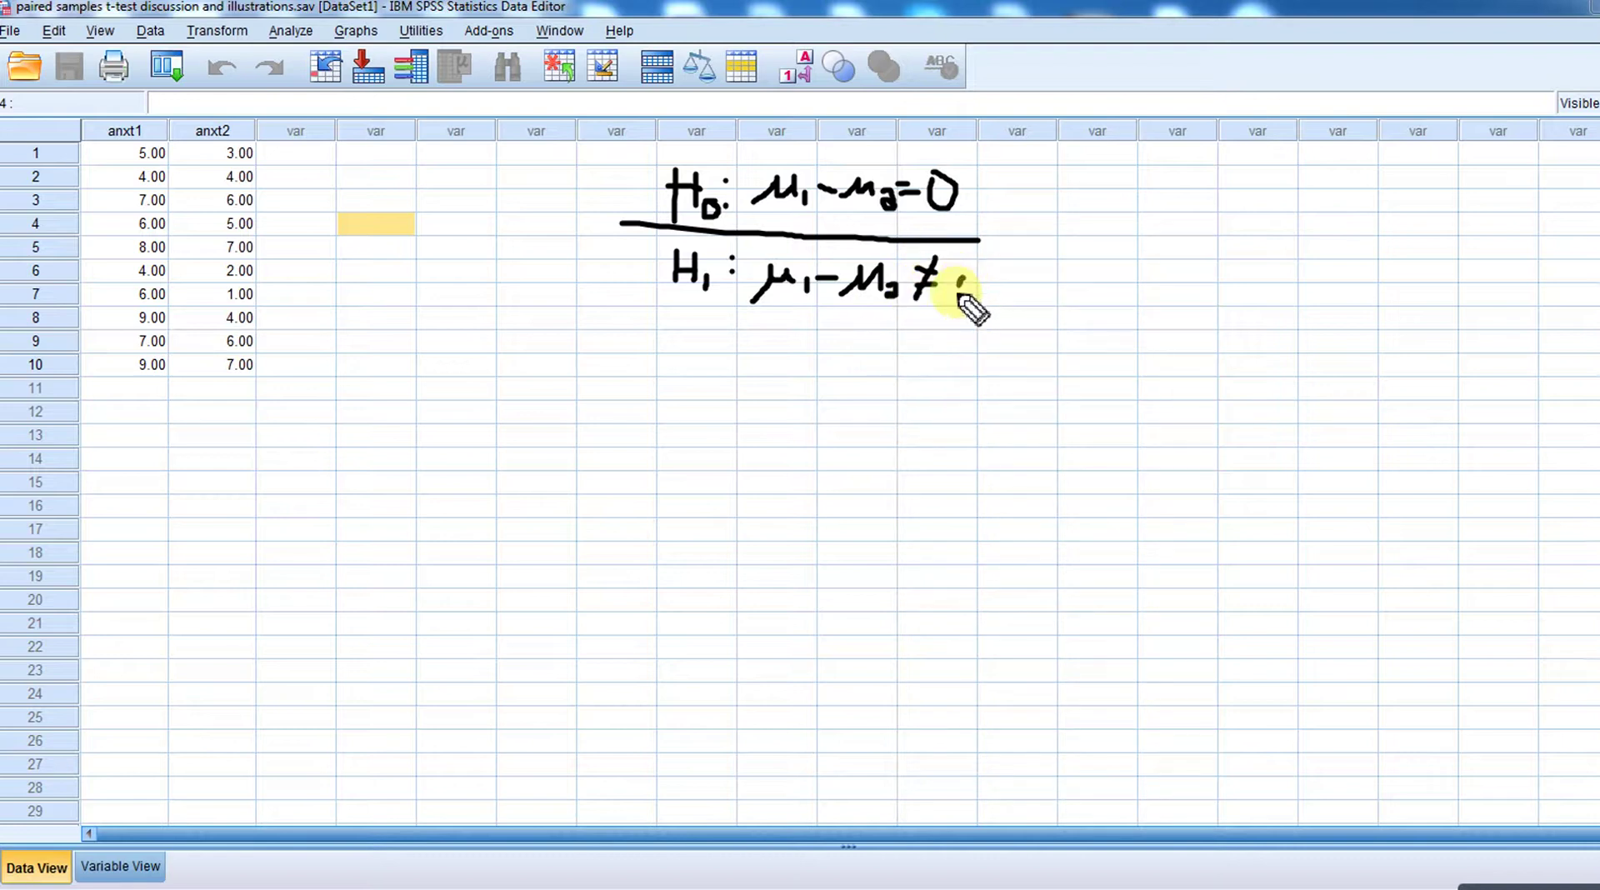
pyautogui.moveTo(967, 277); pyautogui.dragTo(964, 280)
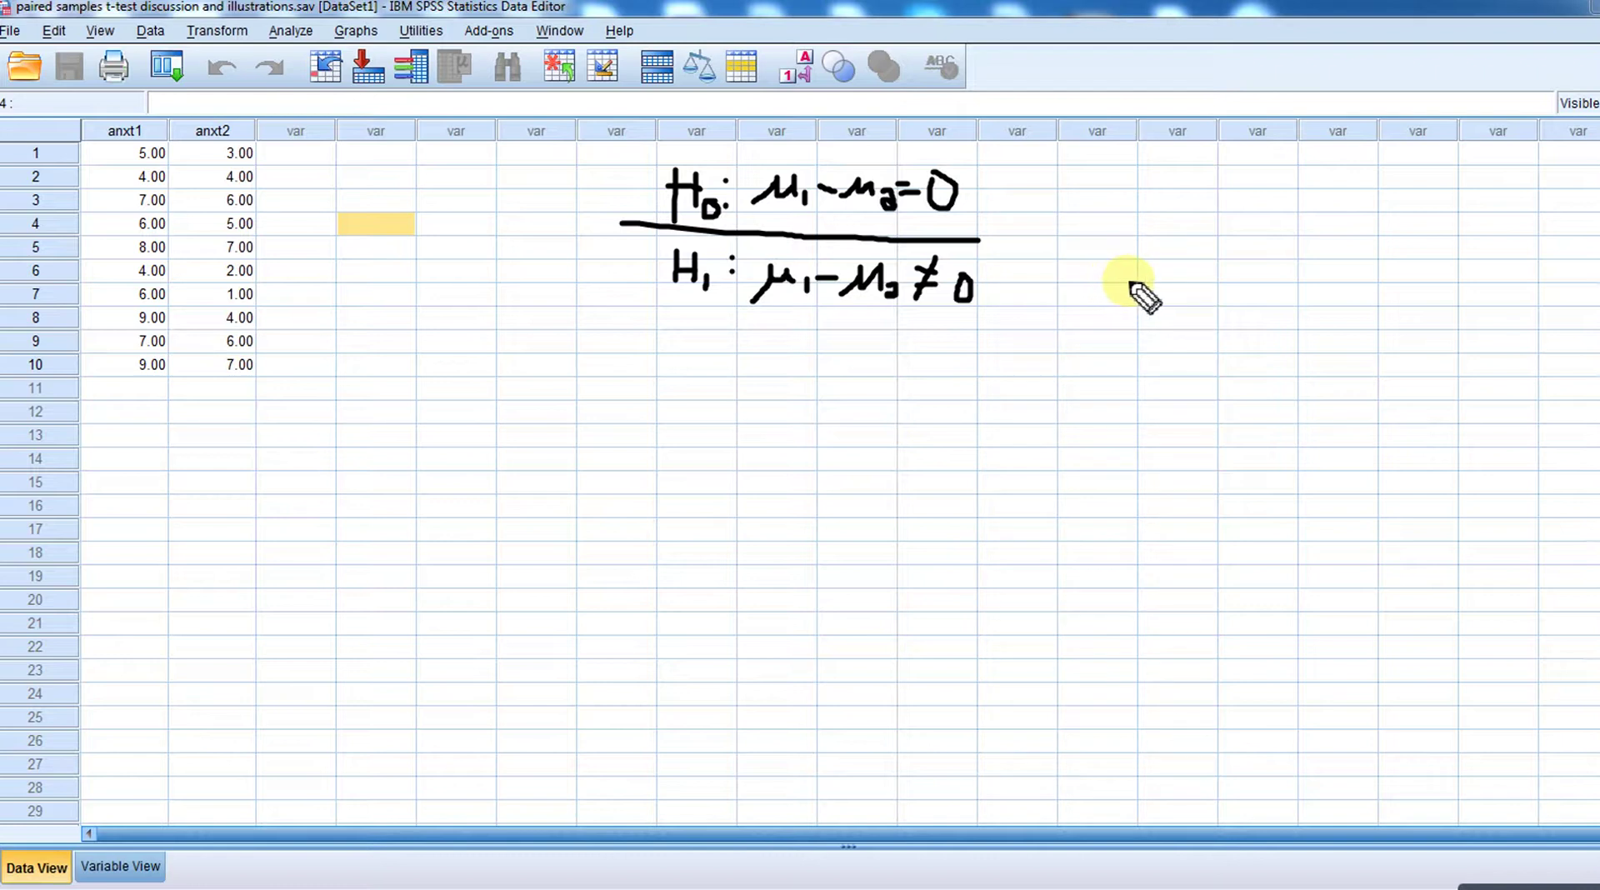
# Draw a bell curve over a baseline beside the hypotheses, with a centre line labelled H0
pyautogui.moveTo(1122, 285); pyautogui.dragTo(1343, 268)
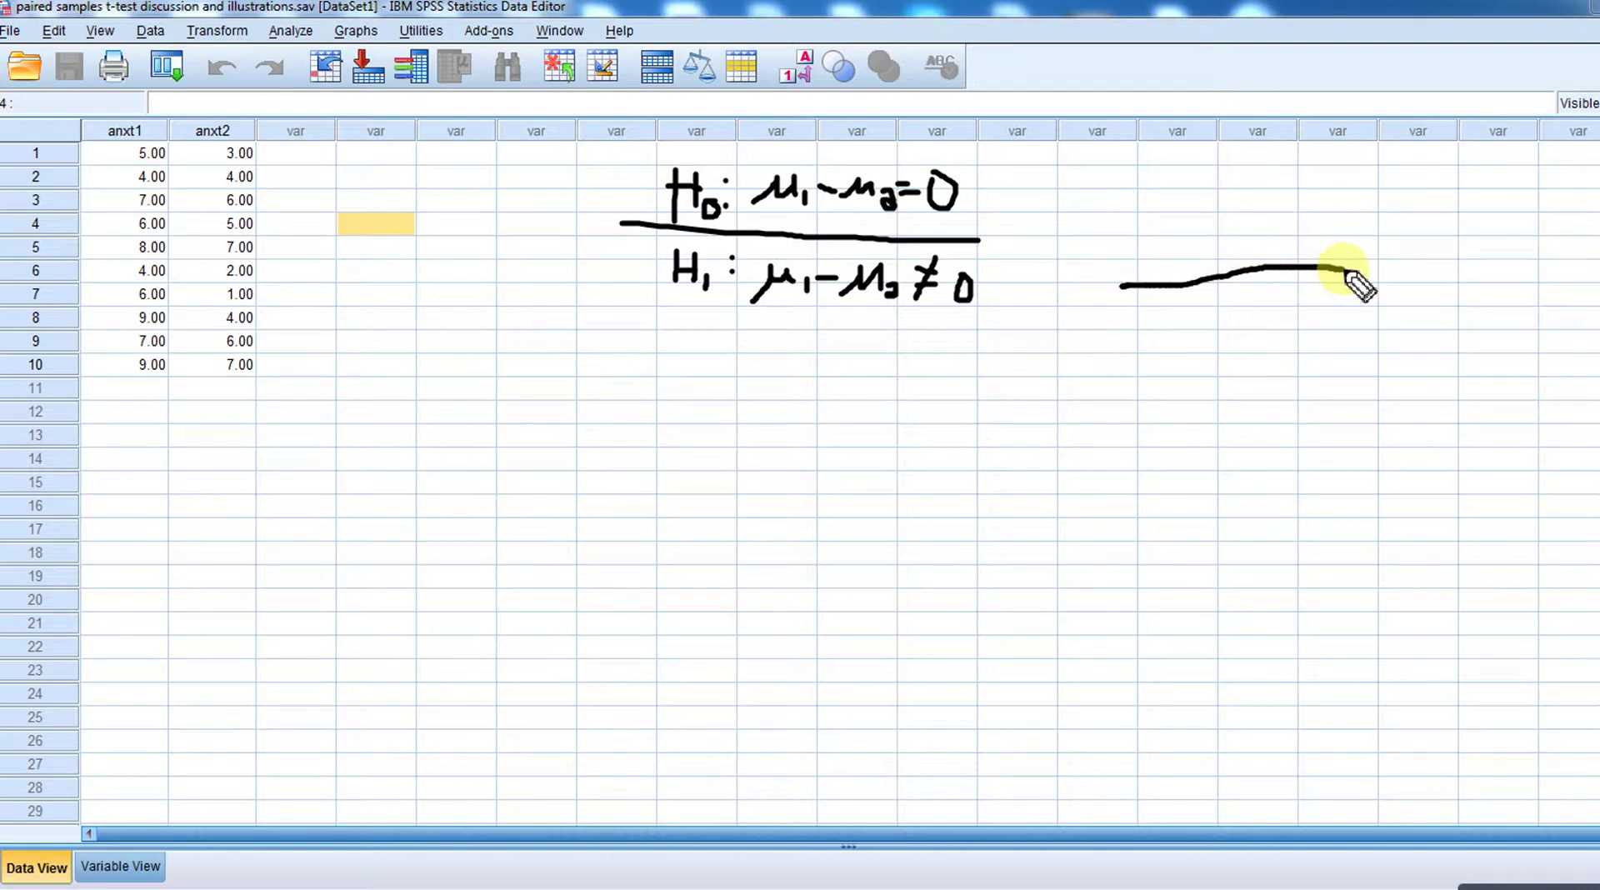
pyautogui.moveTo(1113, 271)
pyautogui.mouseDown()
pyautogui.moveTo(1225, 161)
pyautogui.moveTo(1371, 251)
pyautogui.moveTo(1360, 268)
pyautogui.mouseUp()
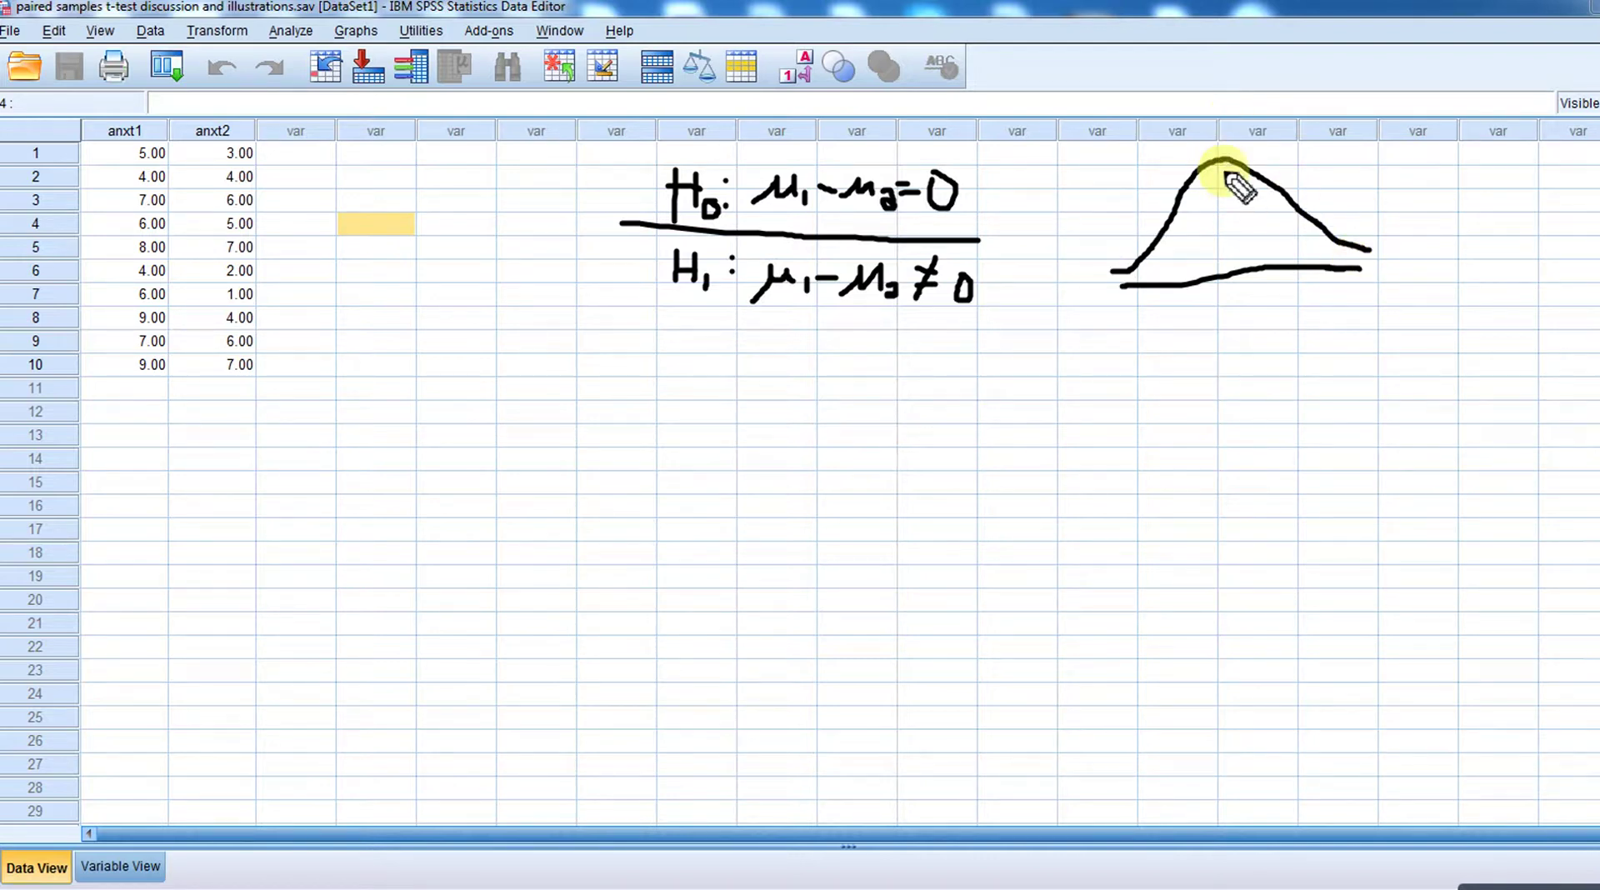
pyautogui.moveTo(1222, 161)
pyautogui.mouseDown()
pyautogui.moveTo(1235, 310)
pyautogui.moveTo(1257, 308)
pyautogui.mouseUp()
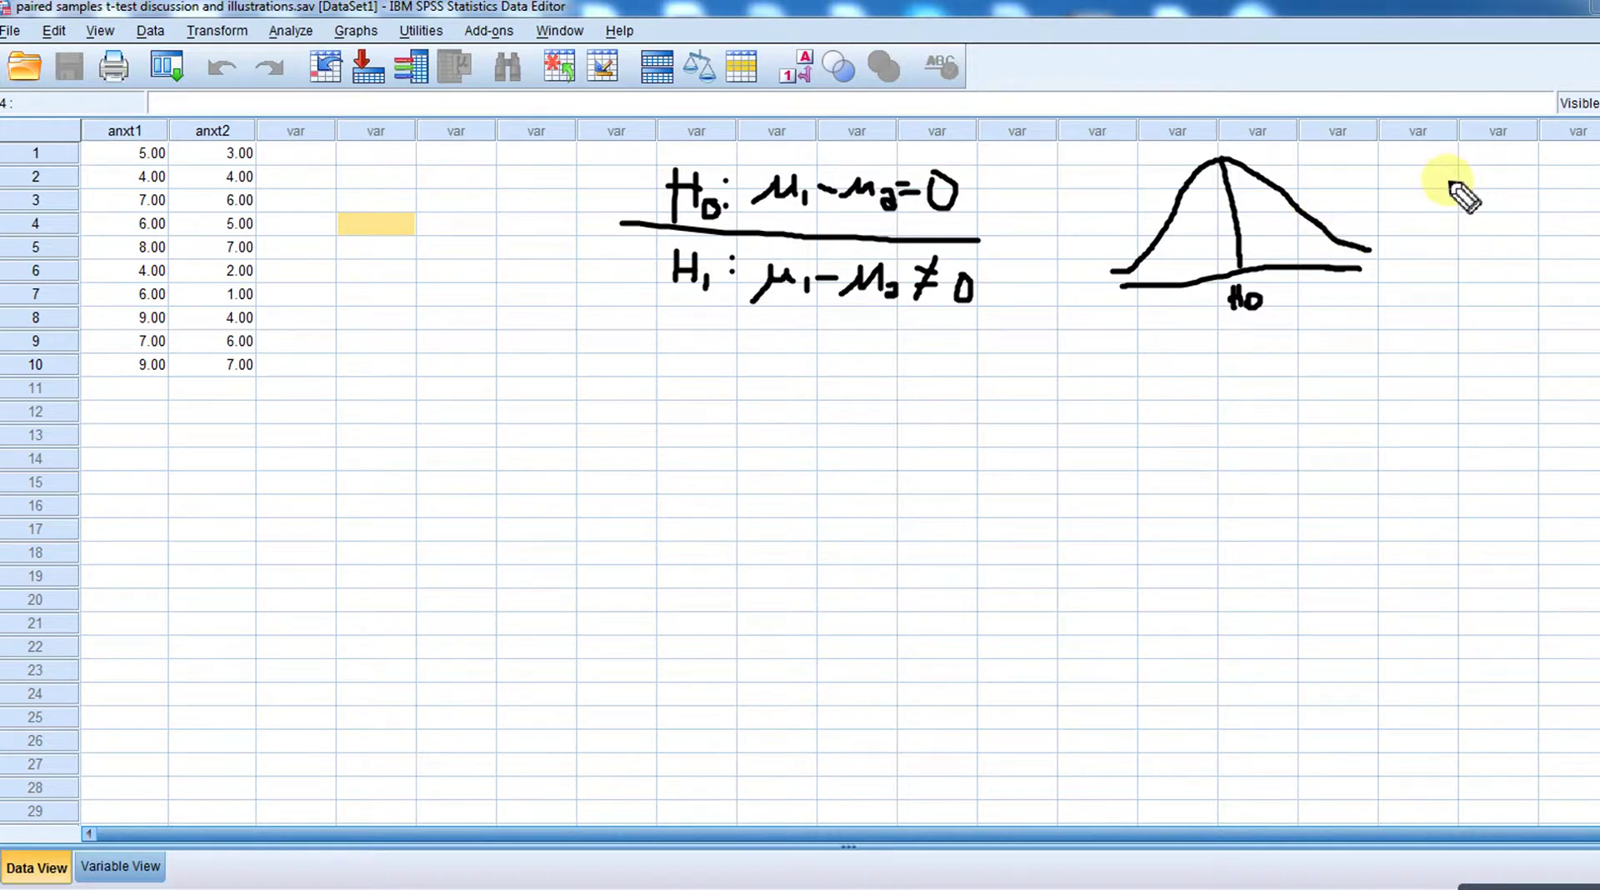
# Handwrite the significance level α = .05 beside the bell curve
pyautogui.moveTo(1450, 184)
pyautogui.mouseDown()
pyautogui.moveTo(1425, 193)
pyautogui.moveTo(1489, 189)
pyautogui.moveTo(1472, 178)
pyautogui.moveTo(1460, 194)
pyautogui.moveTo(1476, 191)
pyautogui.mouseUp()
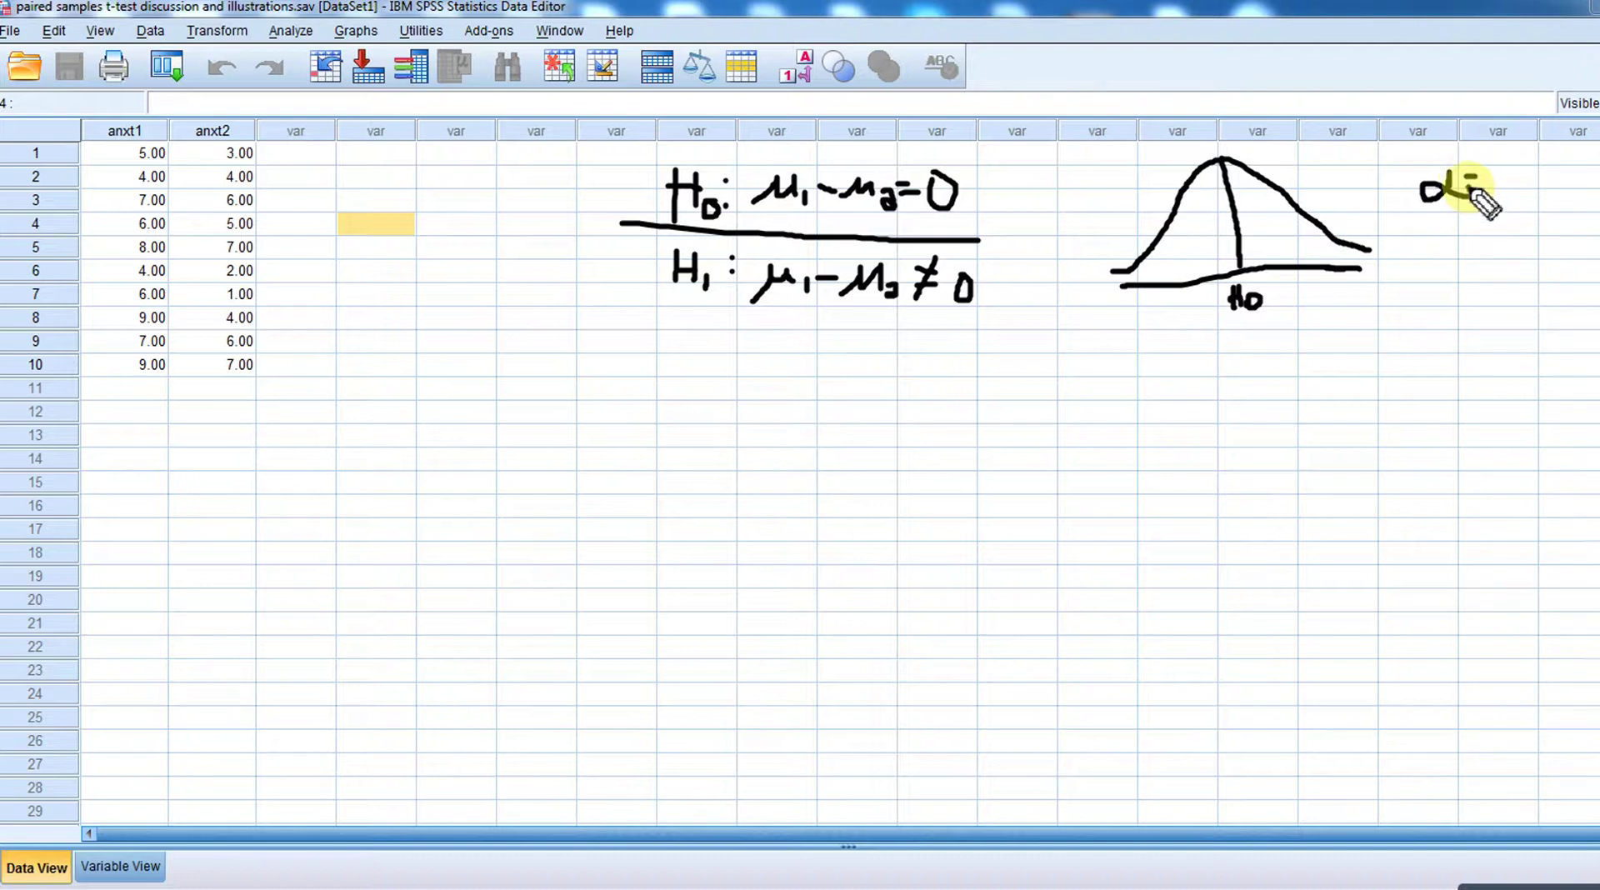
pyautogui.moveTo(1481, 188)
pyautogui.mouseDown()
pyautogui.moveTo(1501, 200)
pyautogui.moveTo(1531, 176)
pyautogui.moveTo(1523, 195)
pyautogui.mouseUp()
pyautogui.click(1494, 189)
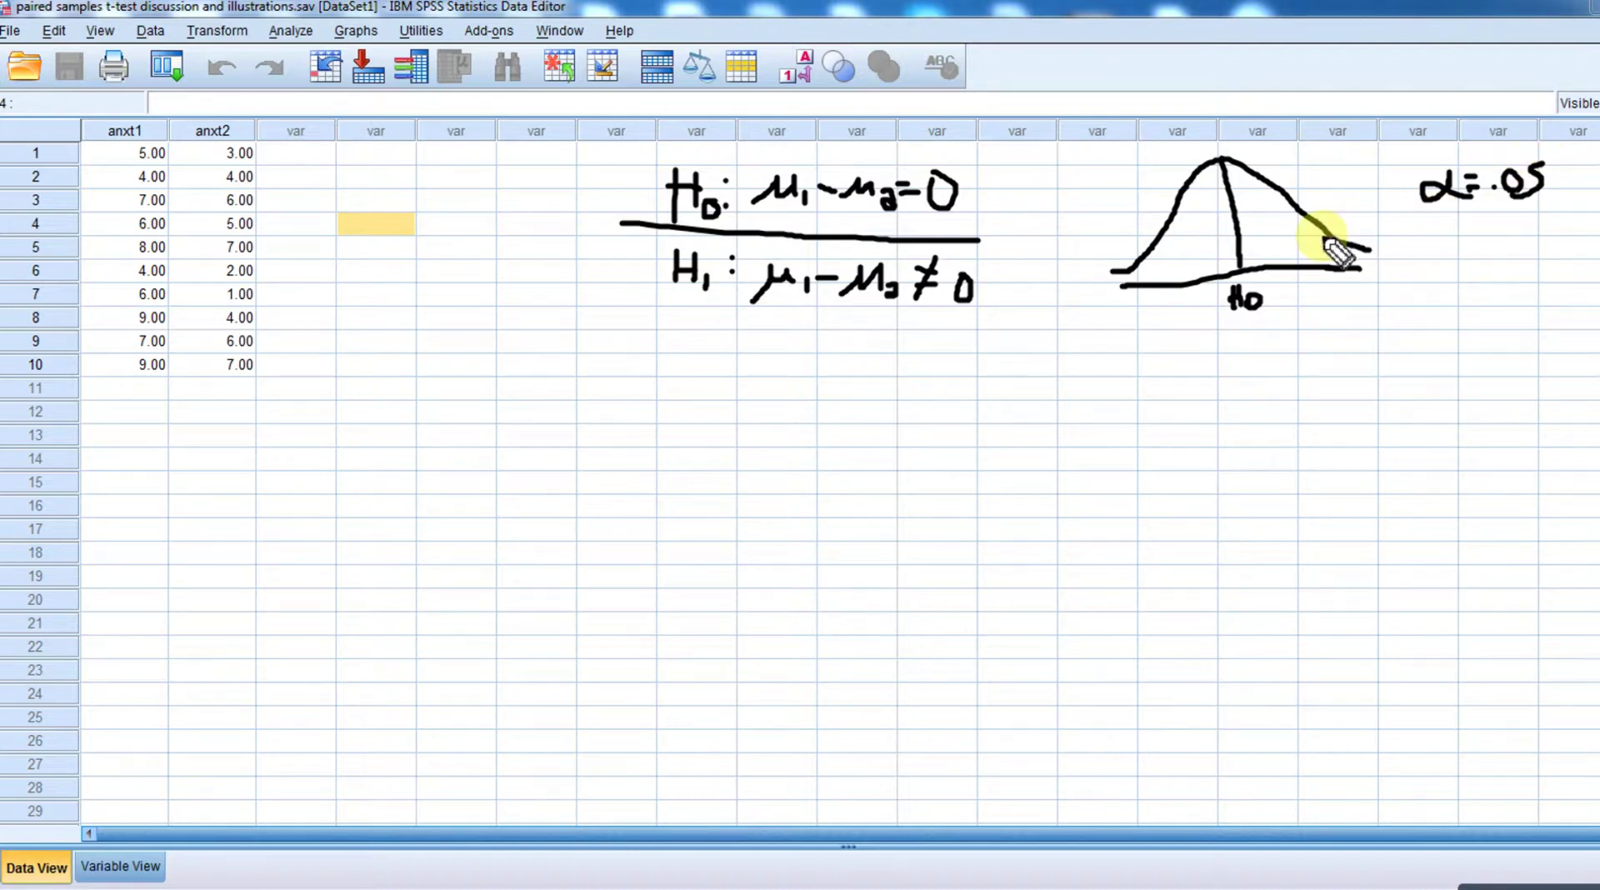
# Mark the rejection regions with a vertical cutoff line in each tail of the bell curve and underline both tails
pyautogui.moveTo(1316, 208); pyautogui.dragTo(1316, 267)
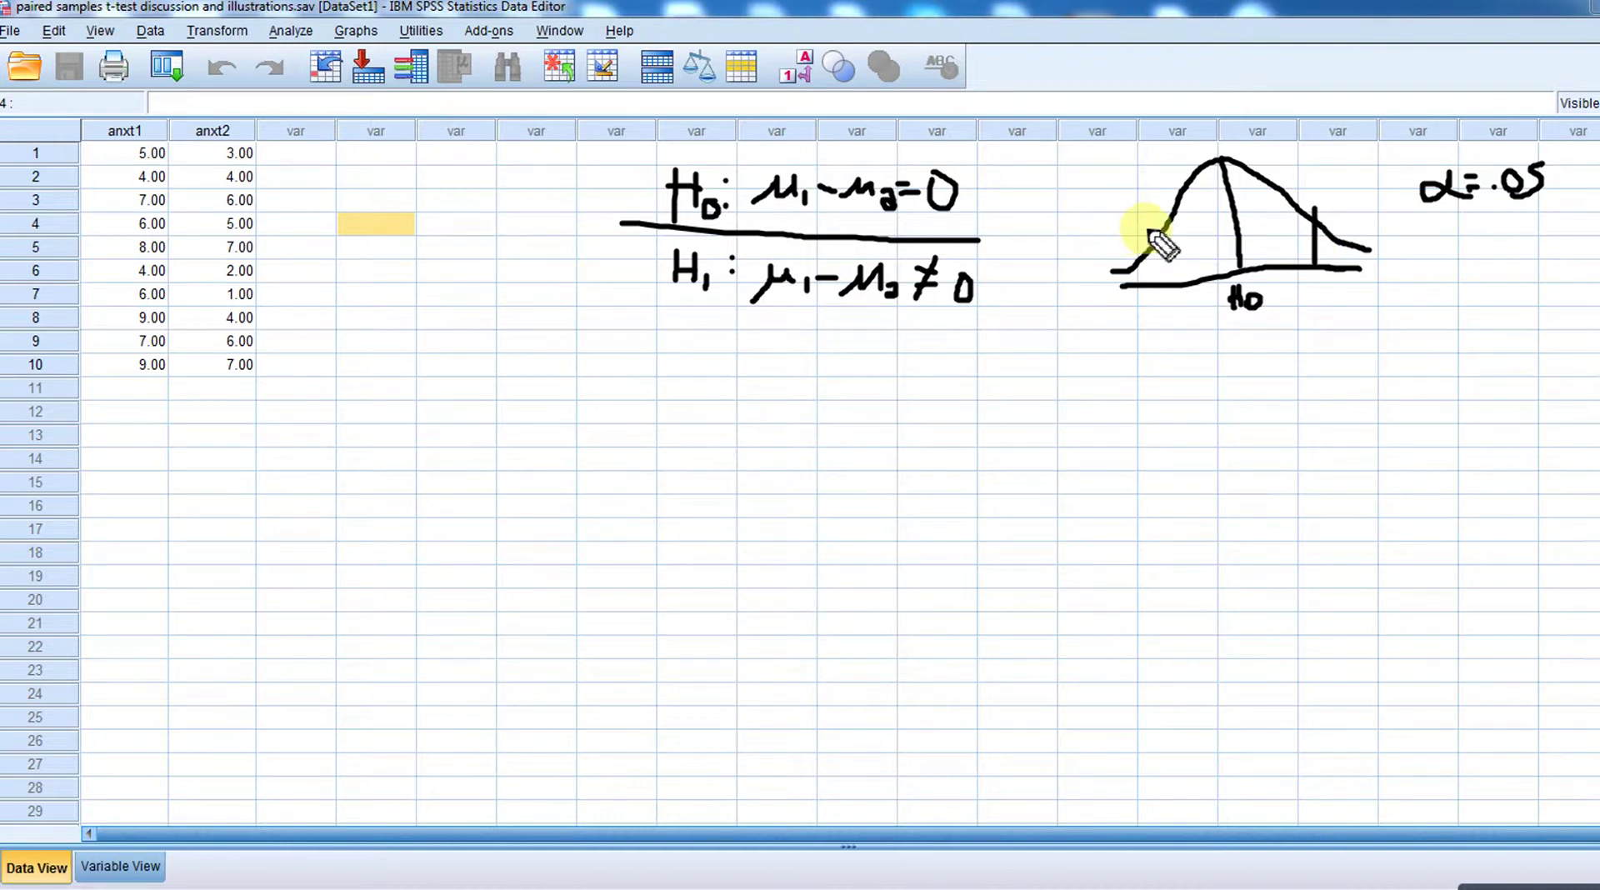
pyautogui.moveTo(1148, 230); pyautogui.dragTo(1152, 269)
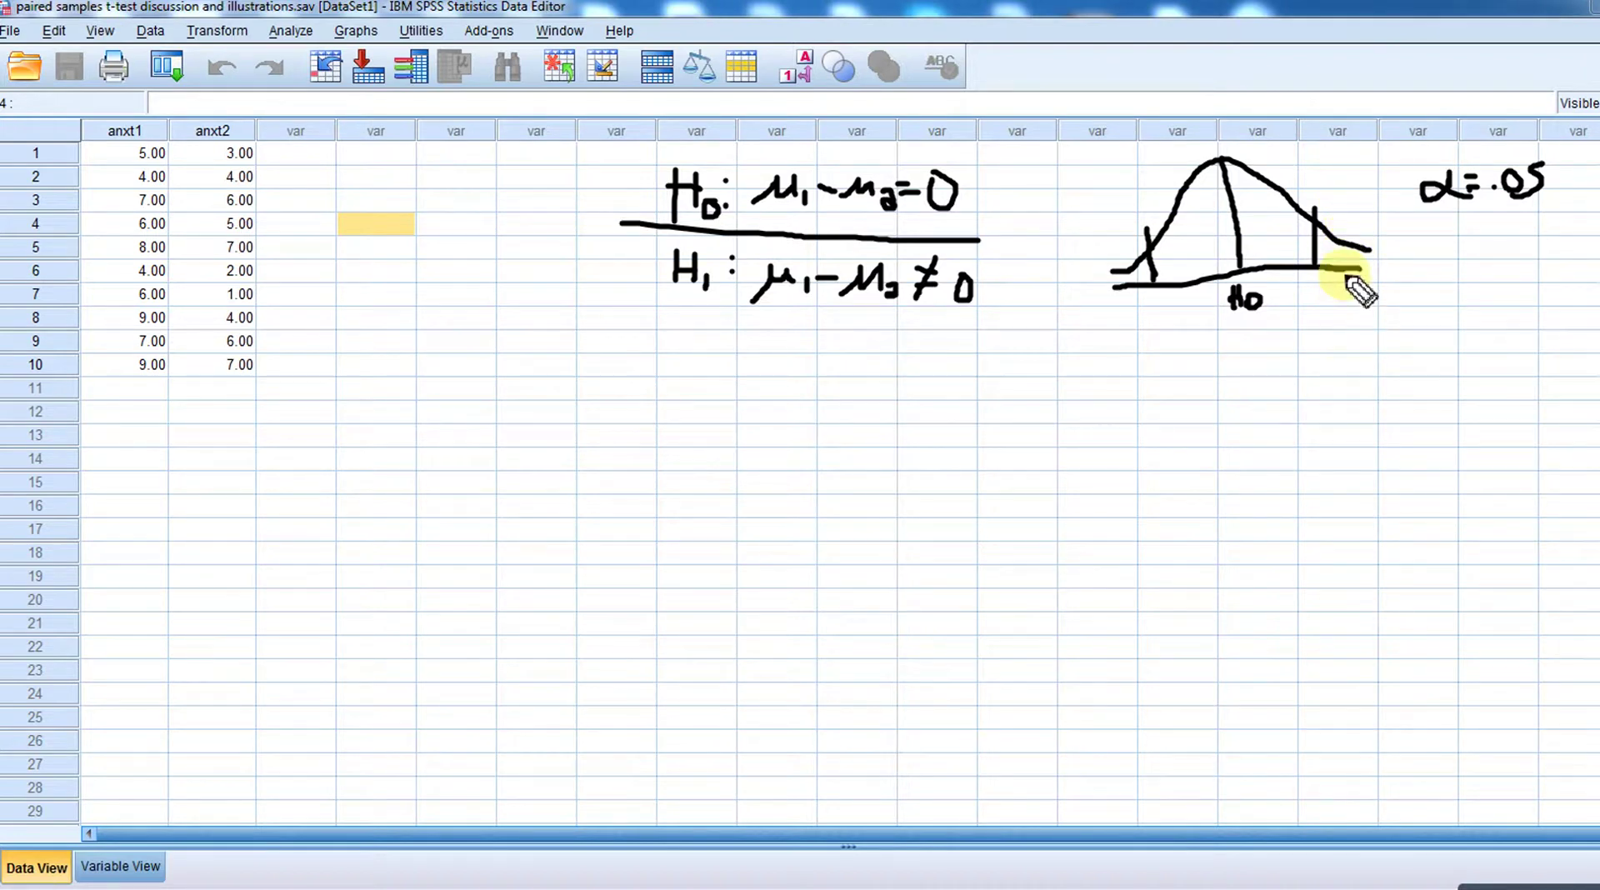
pyautogui.moveTo(1319, 284); pyautogui.dragTo(1383, 271)
pyautogui.moveTo(1148, 304); pyautogui.dragTo(1093, 301)
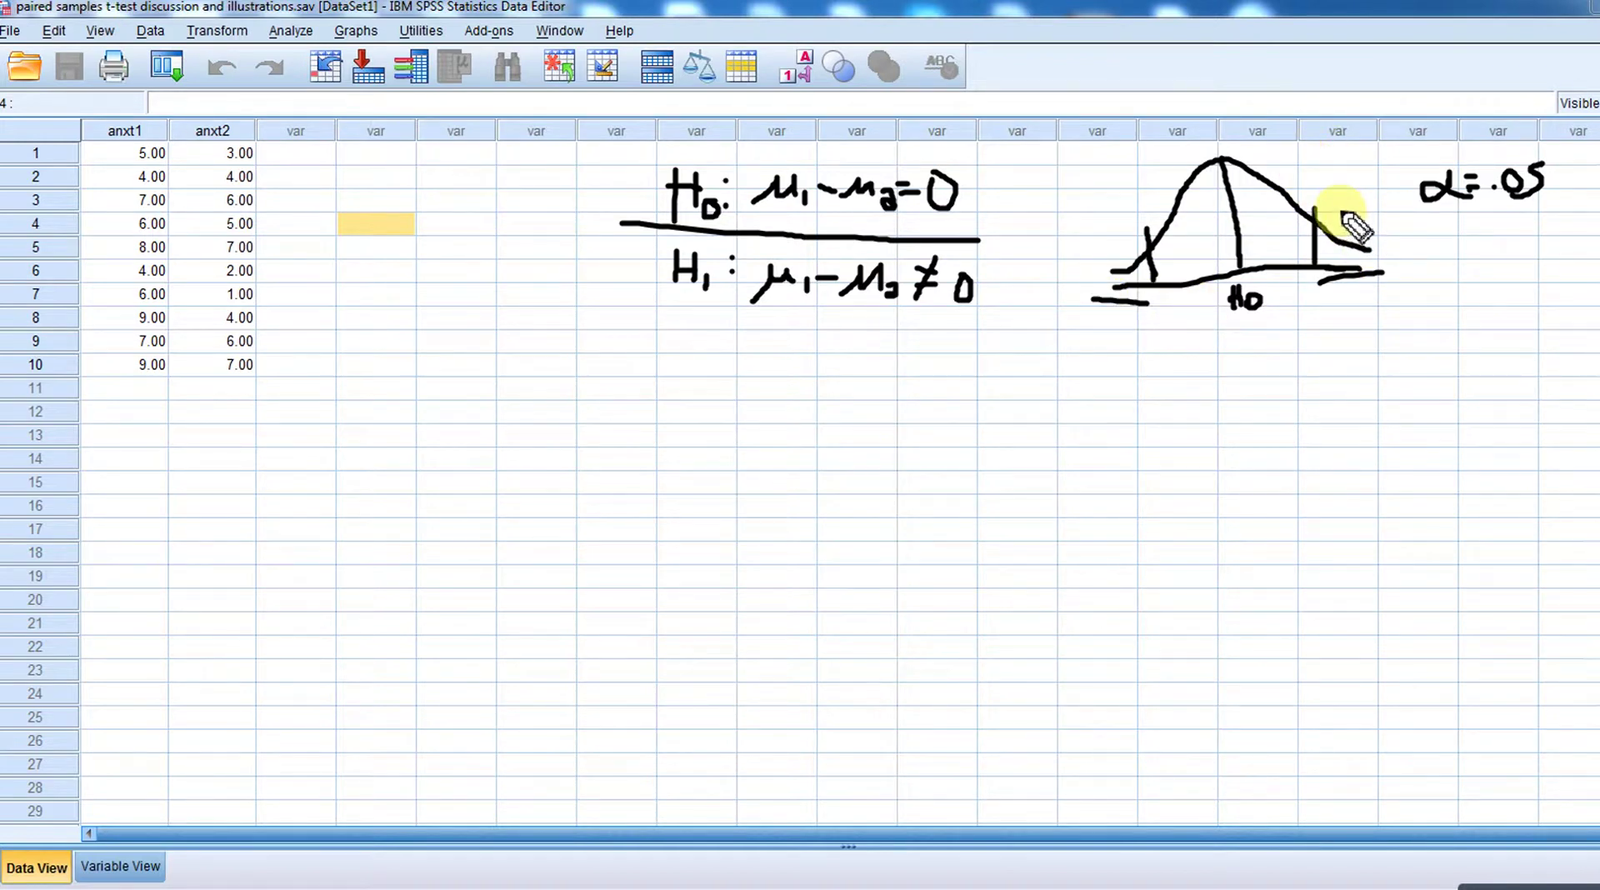
# Label each tail of the two-tailed bell curve with 2.5%
pyautogui.moveTo(1339, 213); pyautogui.dragTo(1344, 227)
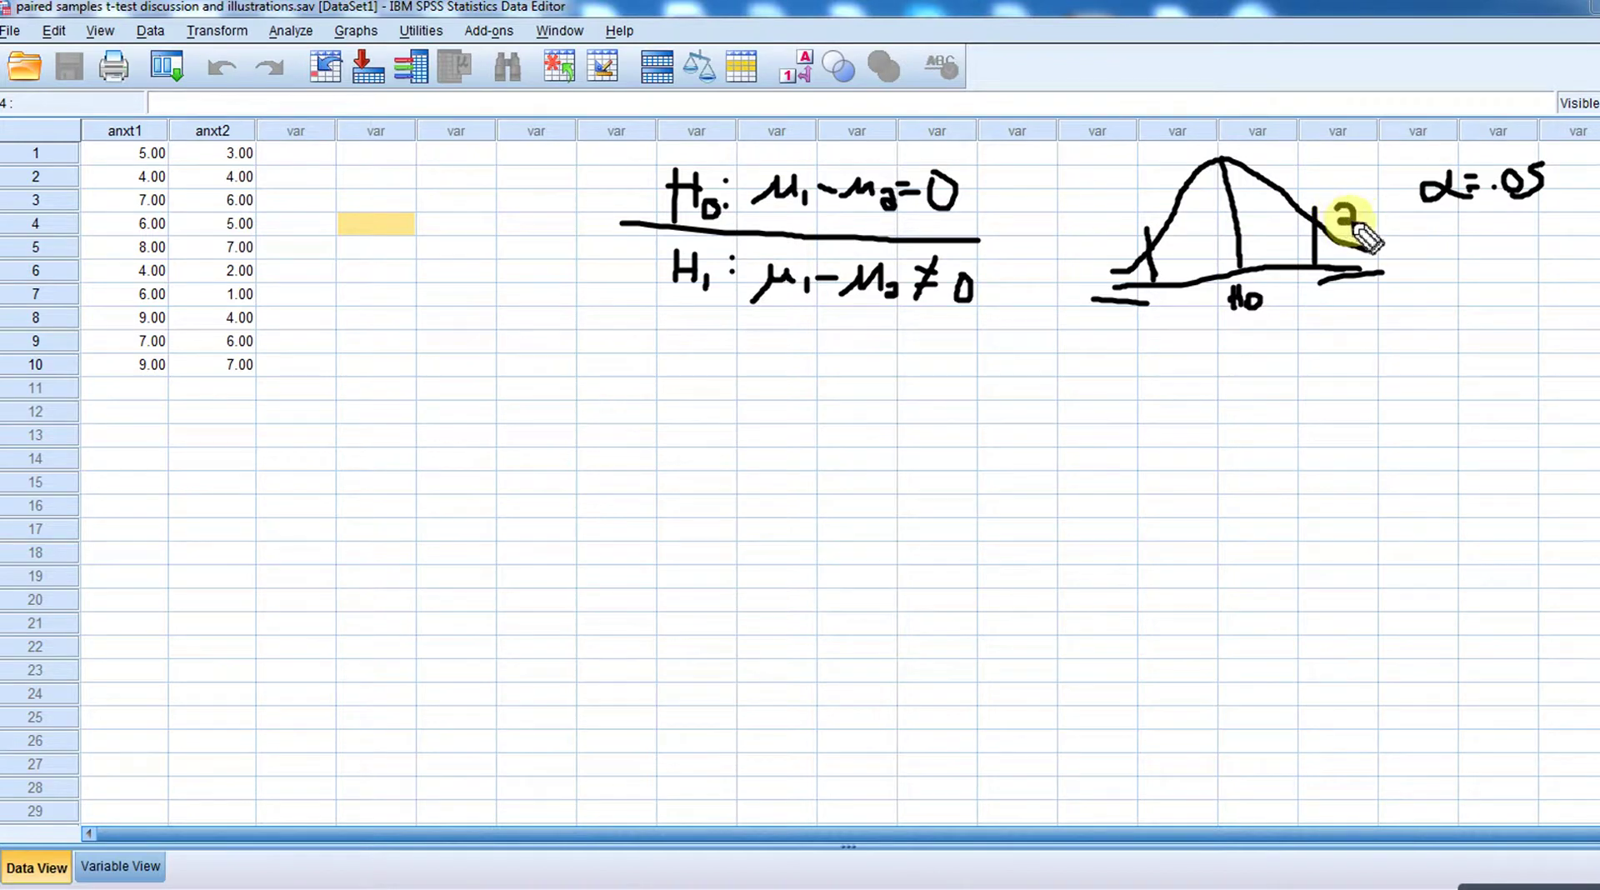
pyautogui.click(1361, 219)
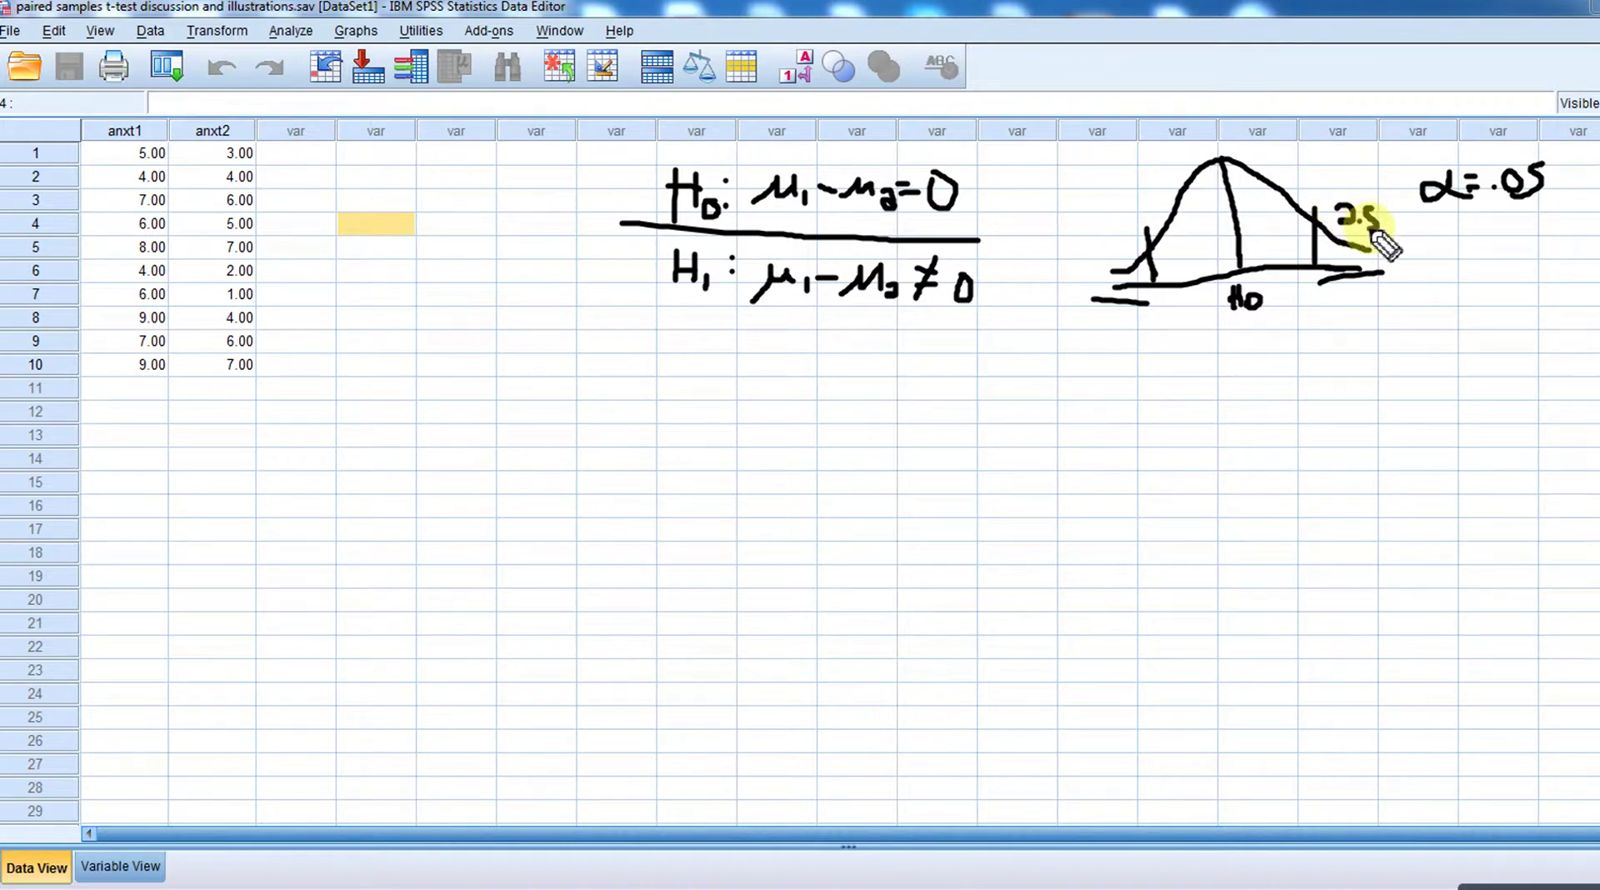
pyautogui.moveTo(1371, 231)
pyautogui.mouseDown()
pyautogui.moveTo(1386, 215)
pyautogui.moveTo(1402, 230)
pyautogui.mouseUp()
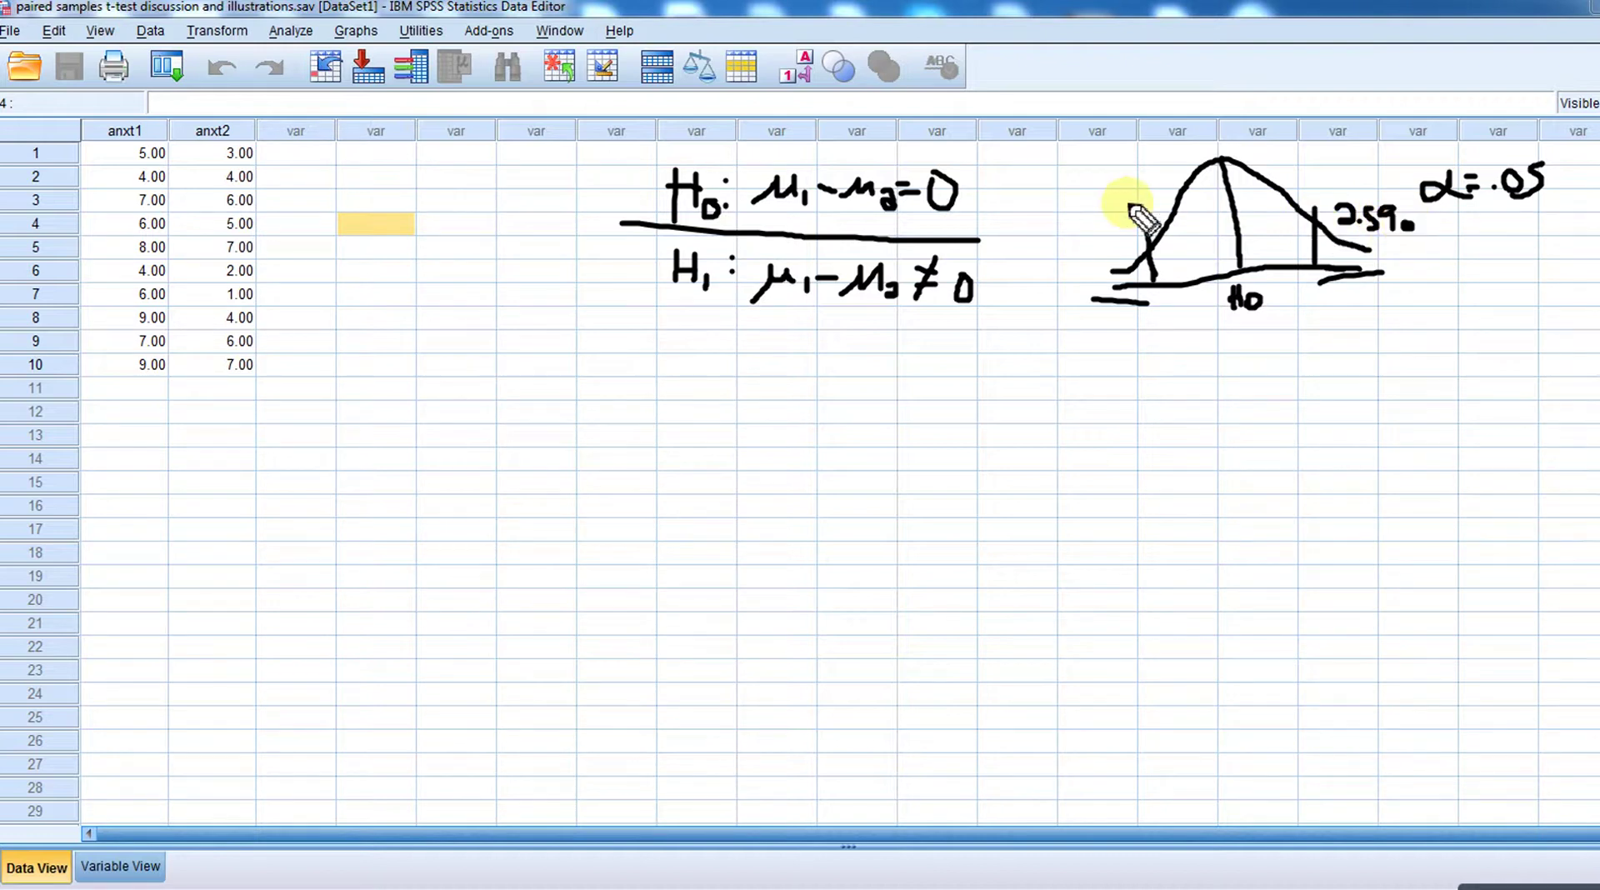
pyautogui.moveTo(1056, 208)
pyautogui.mouseDown()
pyautogui.moveTo(1072, 225)
pyautogui.moveTo(1094, 214)
pyautogui.mouseUp()
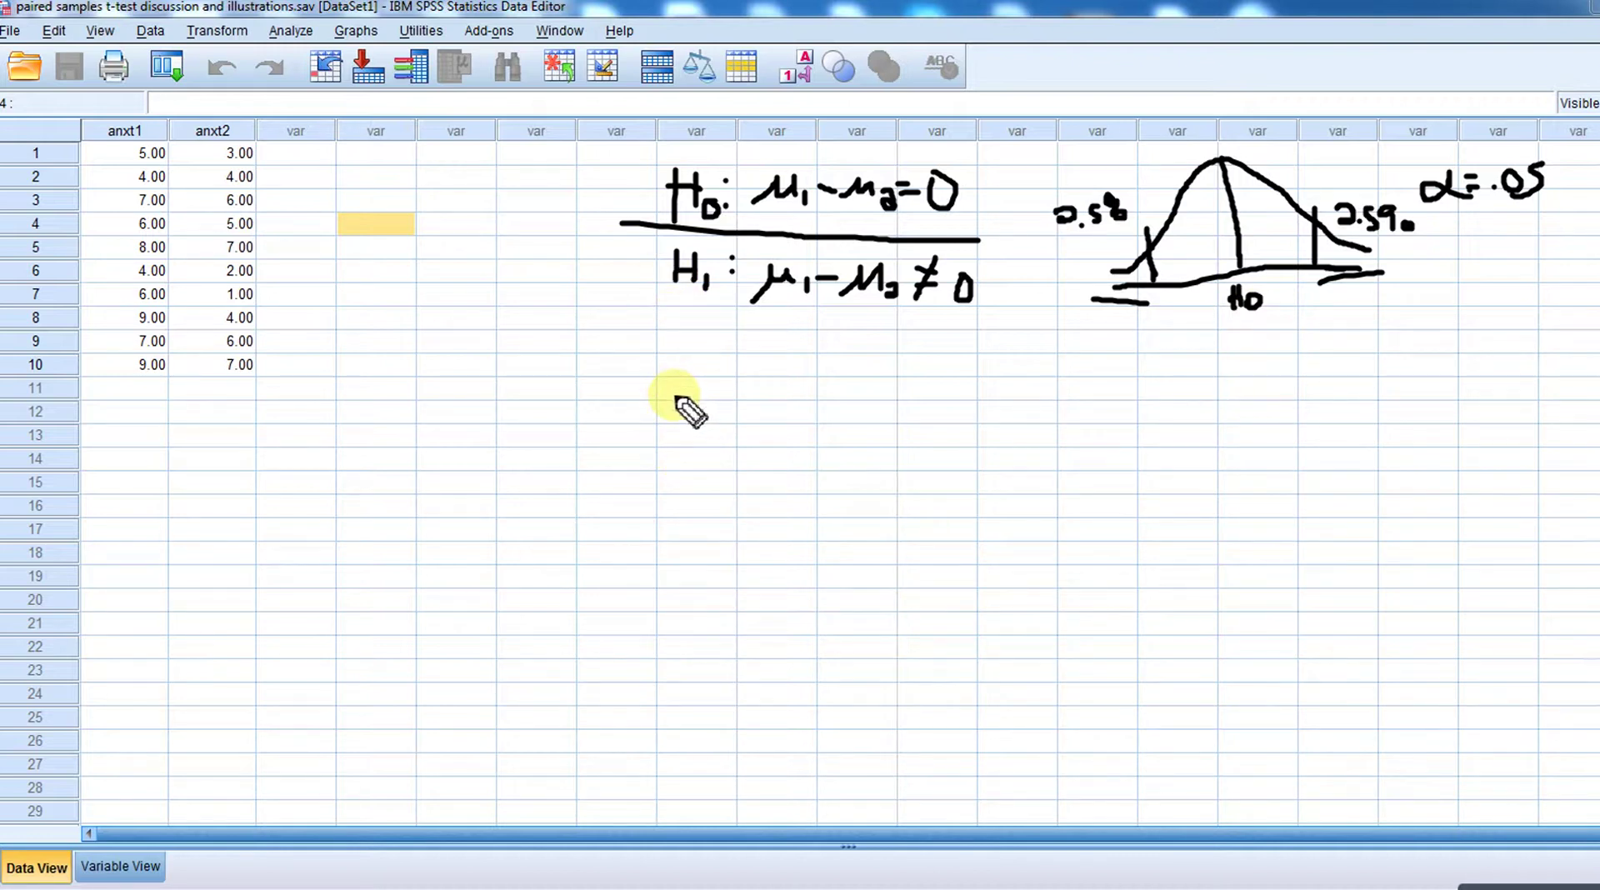
# Handwrite the one-sided alternative H1: μ1 − μ2 > 0 below the two-sided one
pyautogui.moveTo(675, 386)
pyautogui.mouseDown()
pyautogui.moveTo(674, 418)
pyautogui.moveTo(691, 424)
pyautogui.moveTo(689, 409)
pyautogui.moveTo(700, 426)
pyautogui.moveTo(770, 395)
pyautogui.moveTo(784, 424)
pyautogui.moveTo(811, 388)
pyautogui.moveTo(872, 430)
pyautogui.mouseUp()
pyautogui.click(722, 374)
pyautogui.click(722, 397)
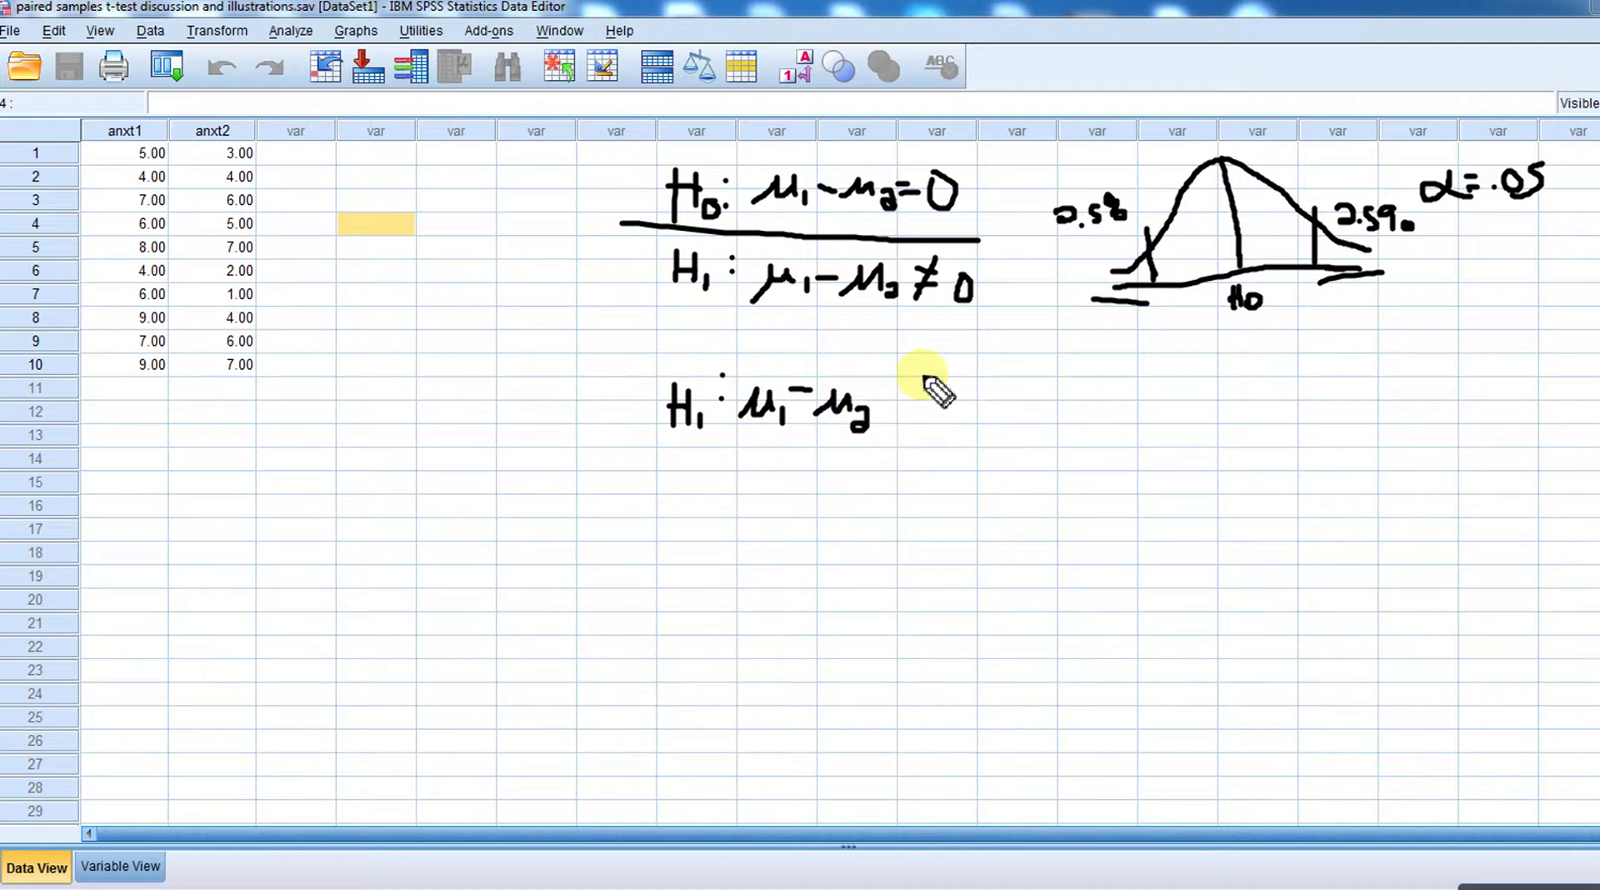
pyautogui.moveTo(882, 386)
pyautogui.mouseDown()
pyautogui.moveTo(885, 407)
pyautogui.moveTo(917, 404)
pyautogui.moveTo(928, 384)
pyautogui.mouseUp()
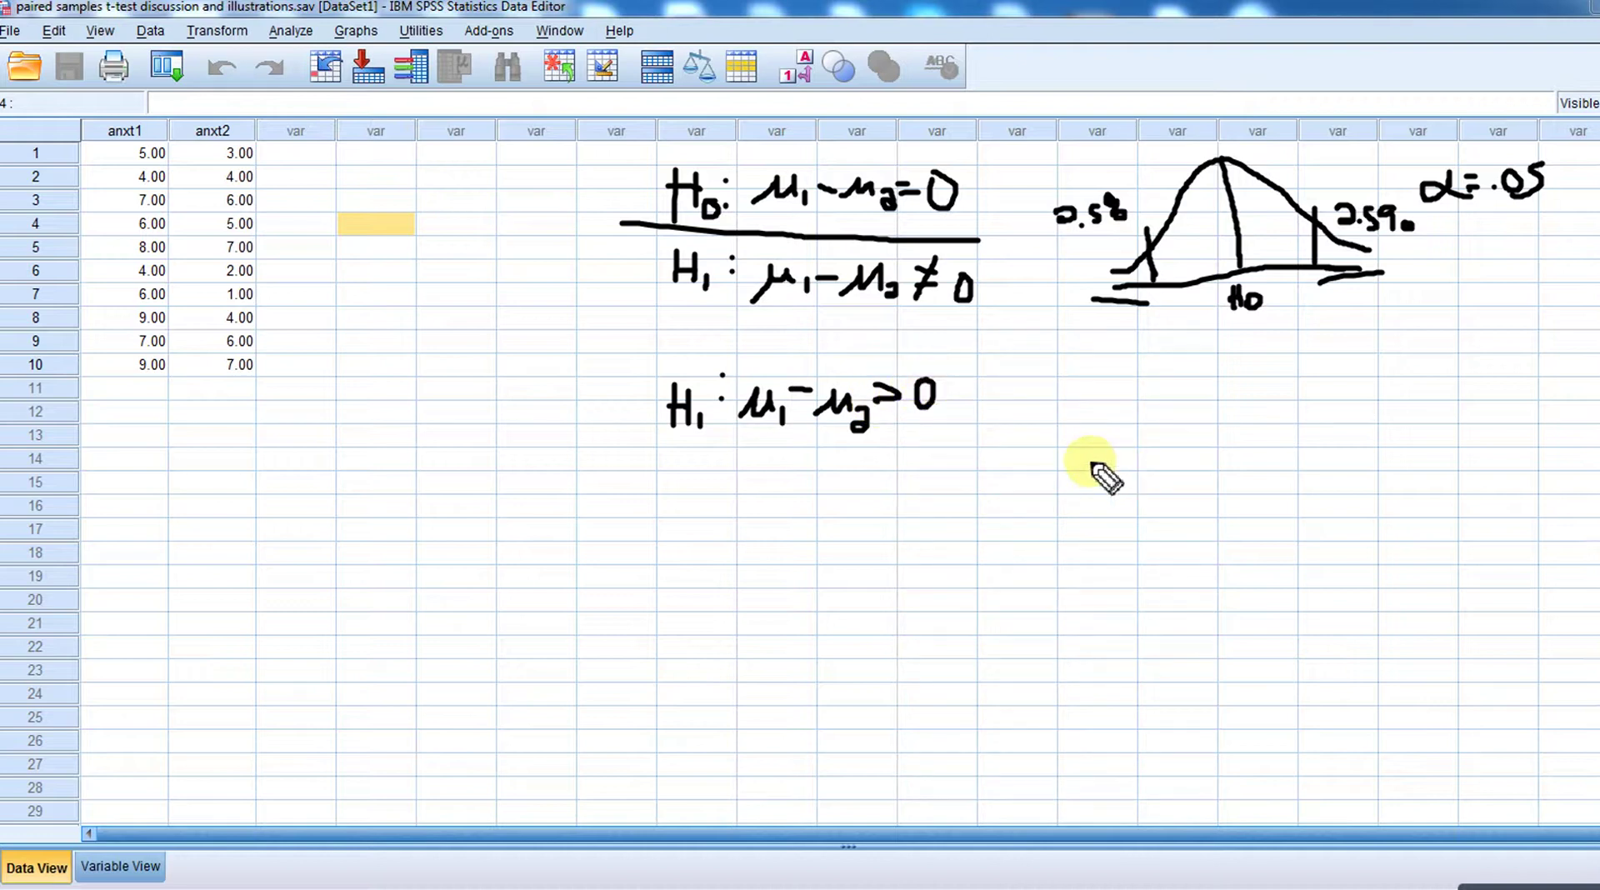
# Draw a second bell curve over a baseline beside the greater-than hypothesis, with a centre line labelled H0
pyautogui.moveTo(1079, 465); pyautogui.dragTo(1402, 481)
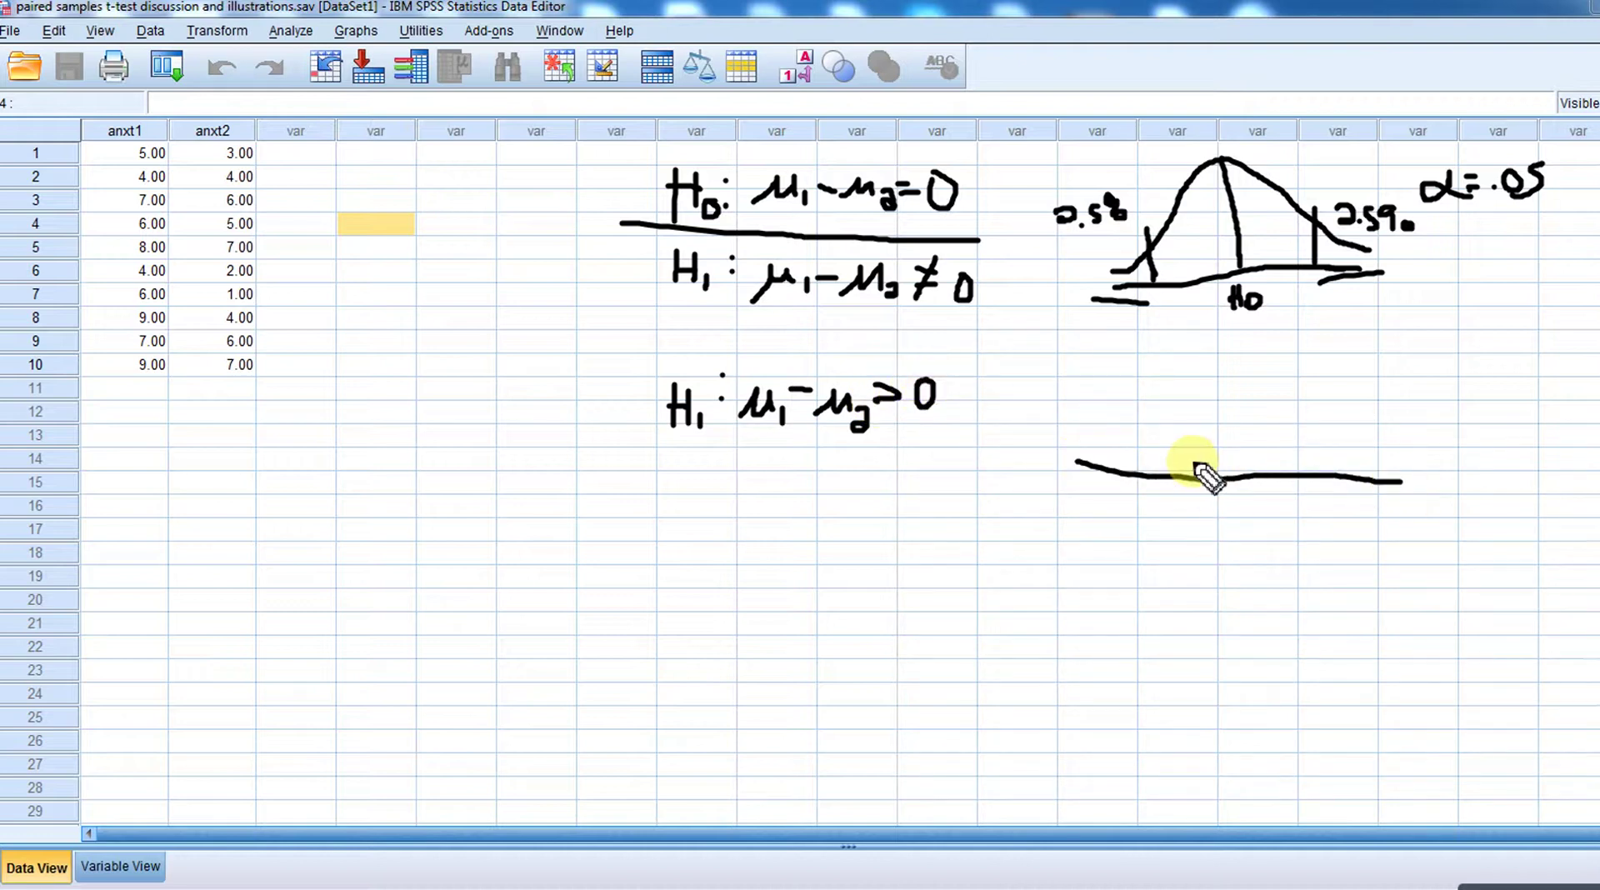
pyautogui.moveTo(1070, 448)
pyautogui.mouseDown()
pyautogui.moveTo(1111, 450)
pyautogui.moveTo(1159, 394)
pyautogui.mouseUp()
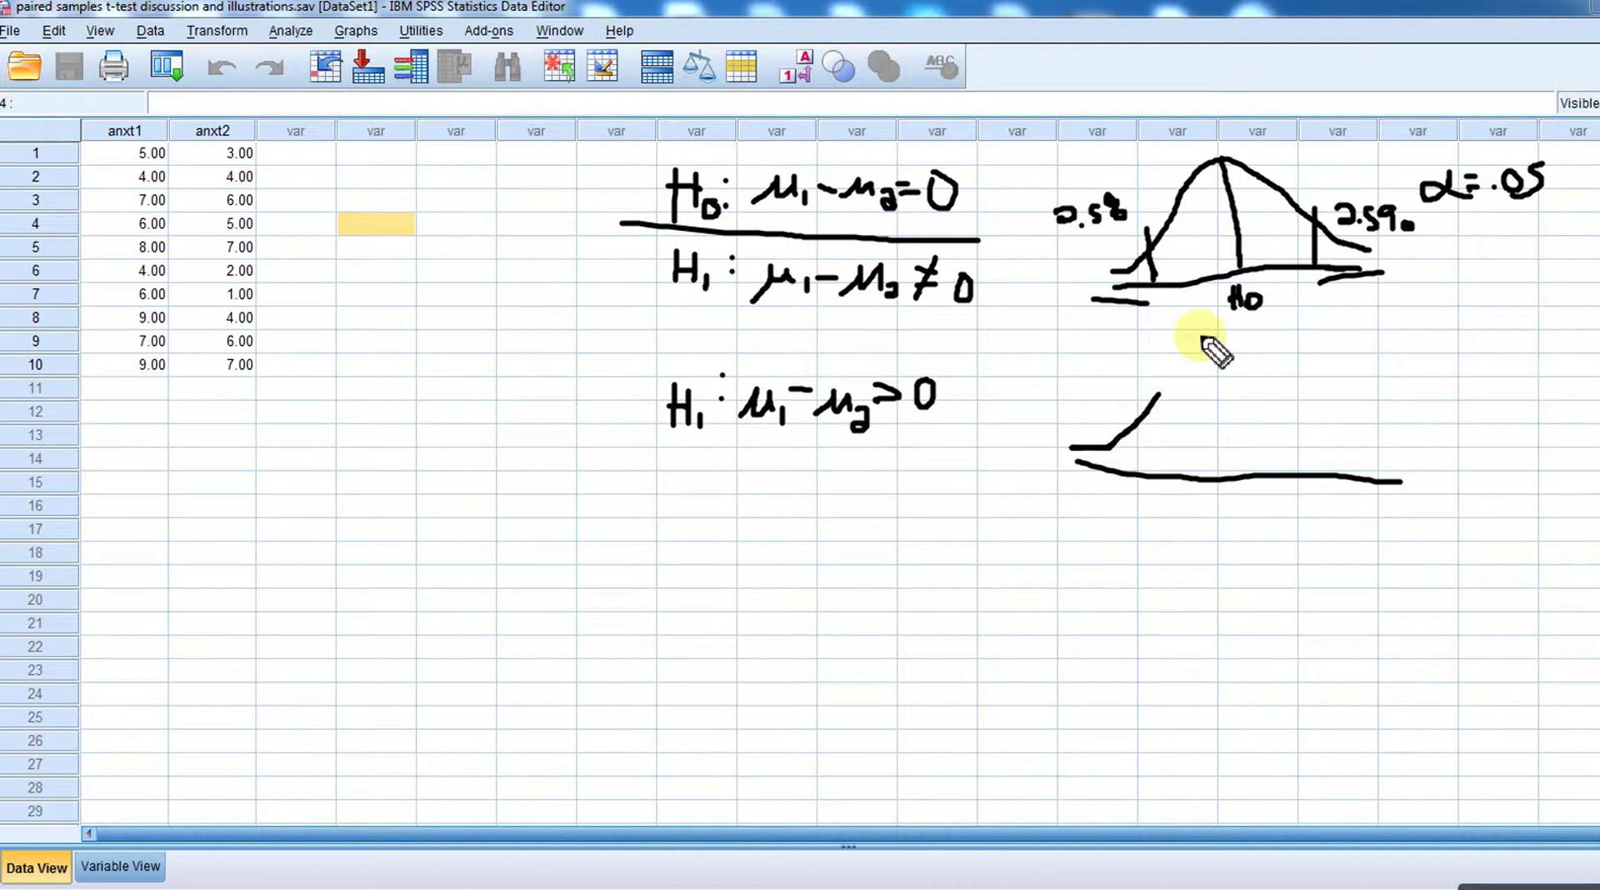
pyautogui.moveTo(1210, 339)
pyautogui.mouseDown()
pyautogui.moveTo(1277, 409)
pyautogui.moveTo(1384, 459)
pyautogui.mouseUp()
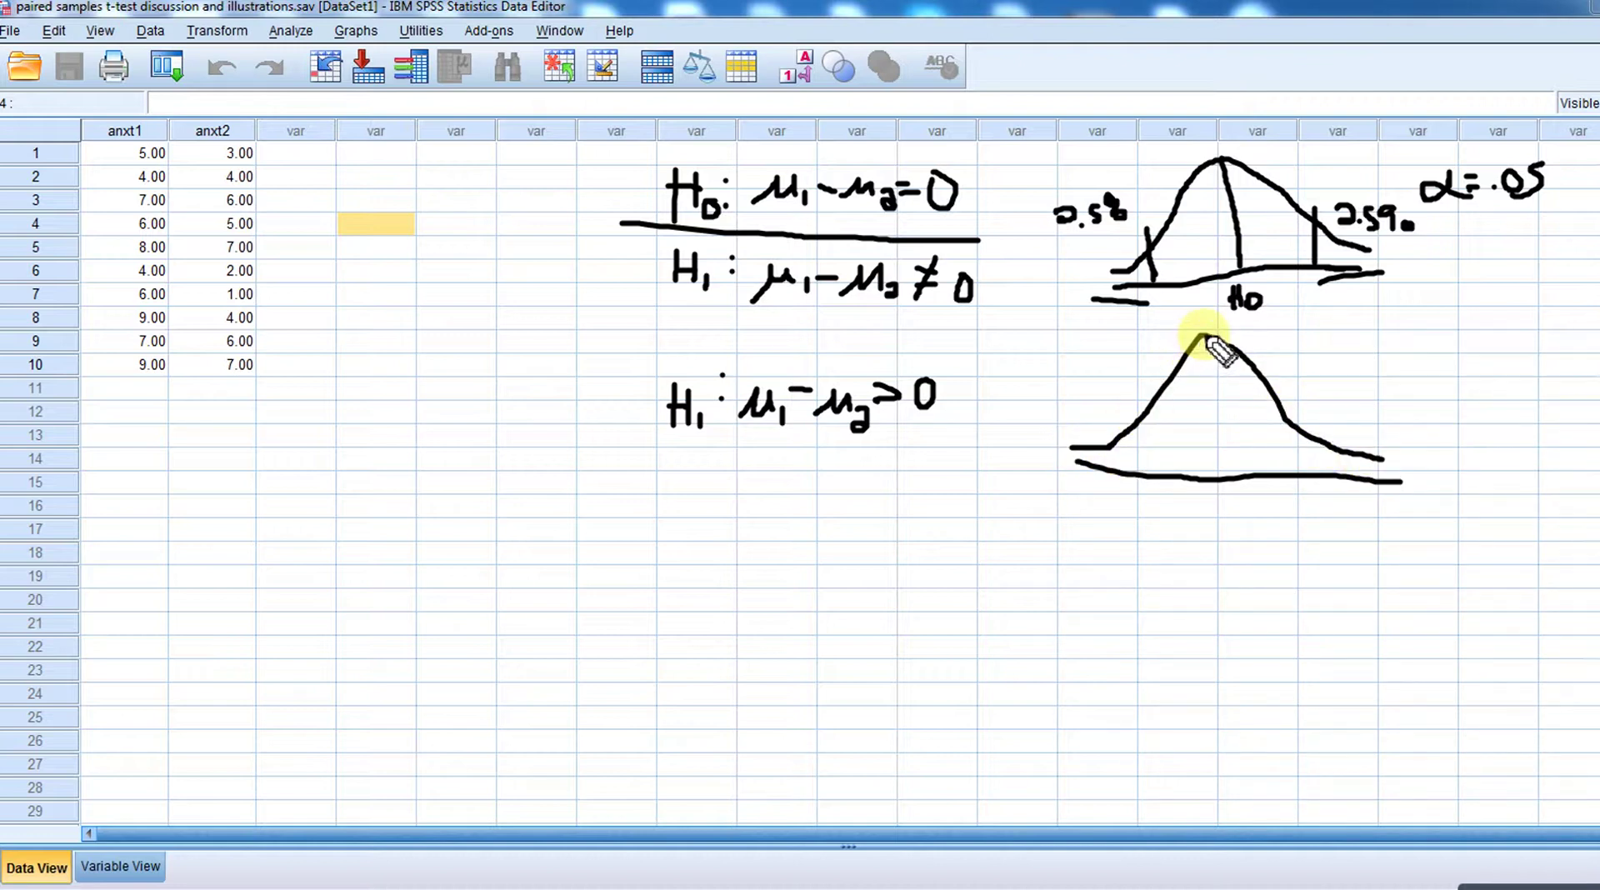
pyautogui.moveTo(1206, 336)
pyautogui.mouseDown()
pyautogui.moveTo(1208, 515)
pyautogui.moveTo(1235, 518)
pyautogui.mouseUp()
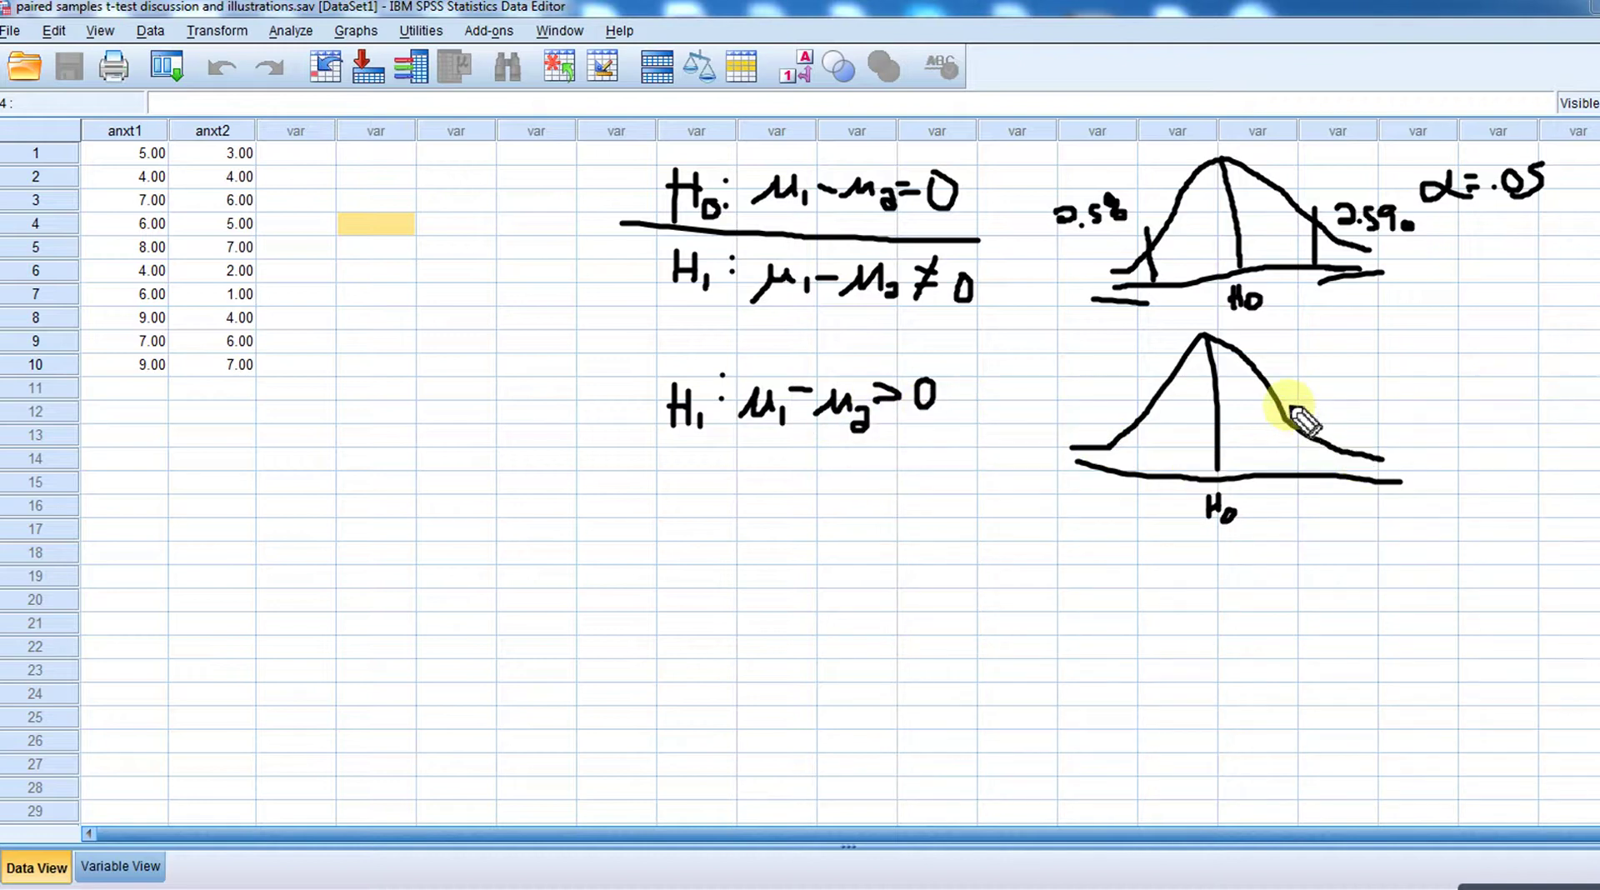
# Mark a cutoff in the second curve's right tail, label that tail 5%, and add an upward arrow beneath it
pyautogui.moveTo(1287, 404); pyautogui.dragTo(1286, 482)
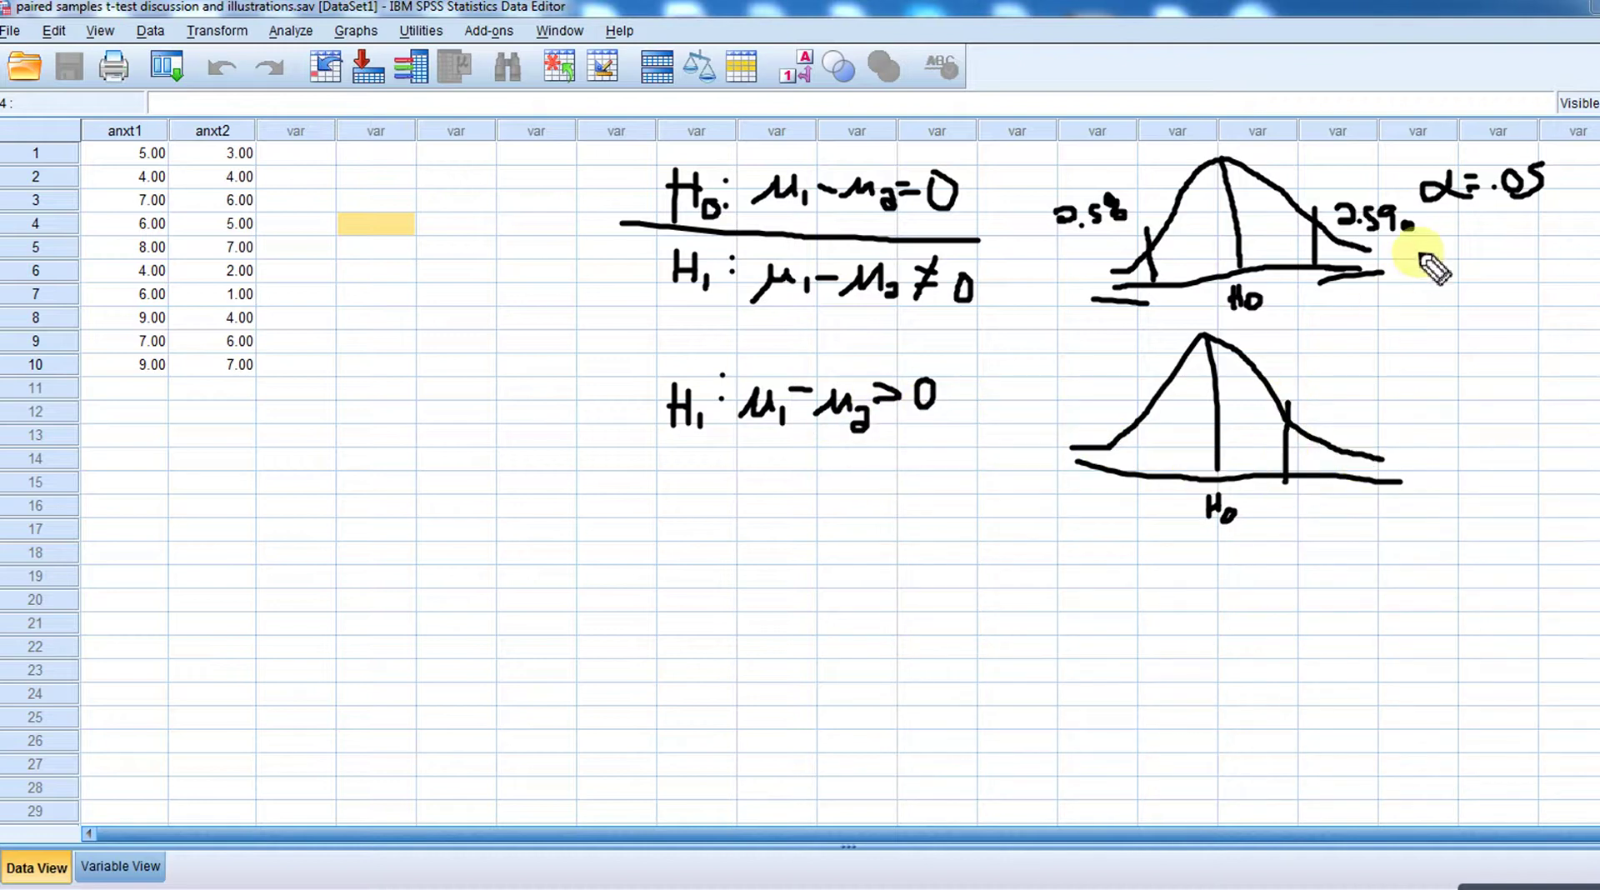
pyautogui.moveTo(1355, 242); pyautogui.dragTo(1367, 249)
pyautogui.moveTo(1290, 417); pyautogui.dragTo(1383, 460)
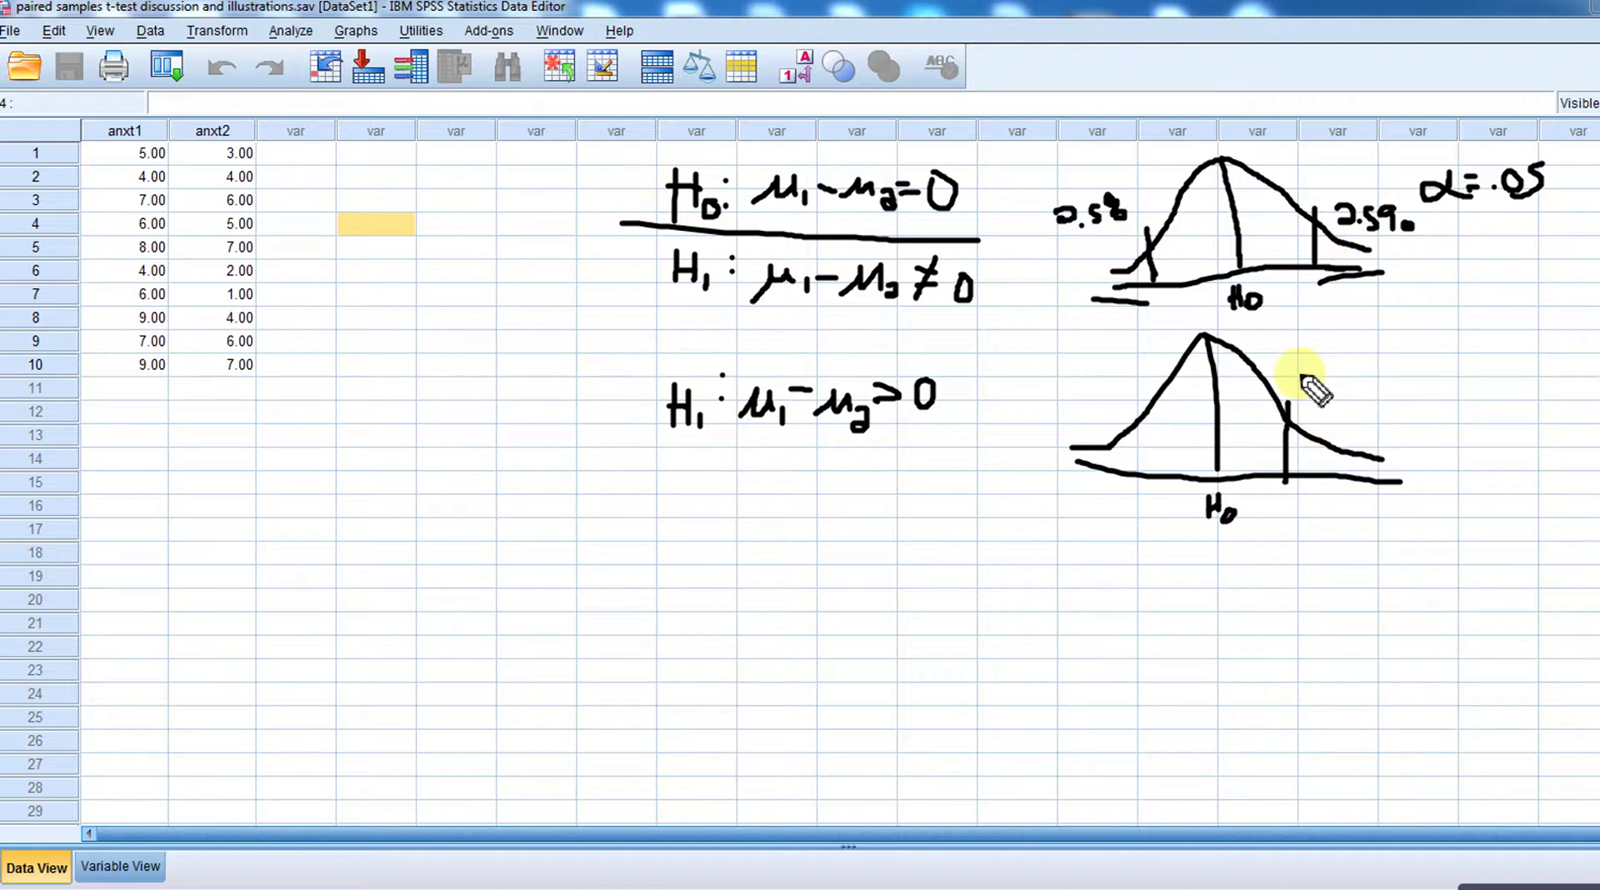
pyautogui.moveTo(1332, 377)
pyautogui.mouseDown()
pyautogui.moveTo(1330, 399)
pyautogui.moveTo(1349, 375)
pyautogui.moveTo(1371, 392)
pyautogui.mouseUp()
pyautogui.click(1370, 392)
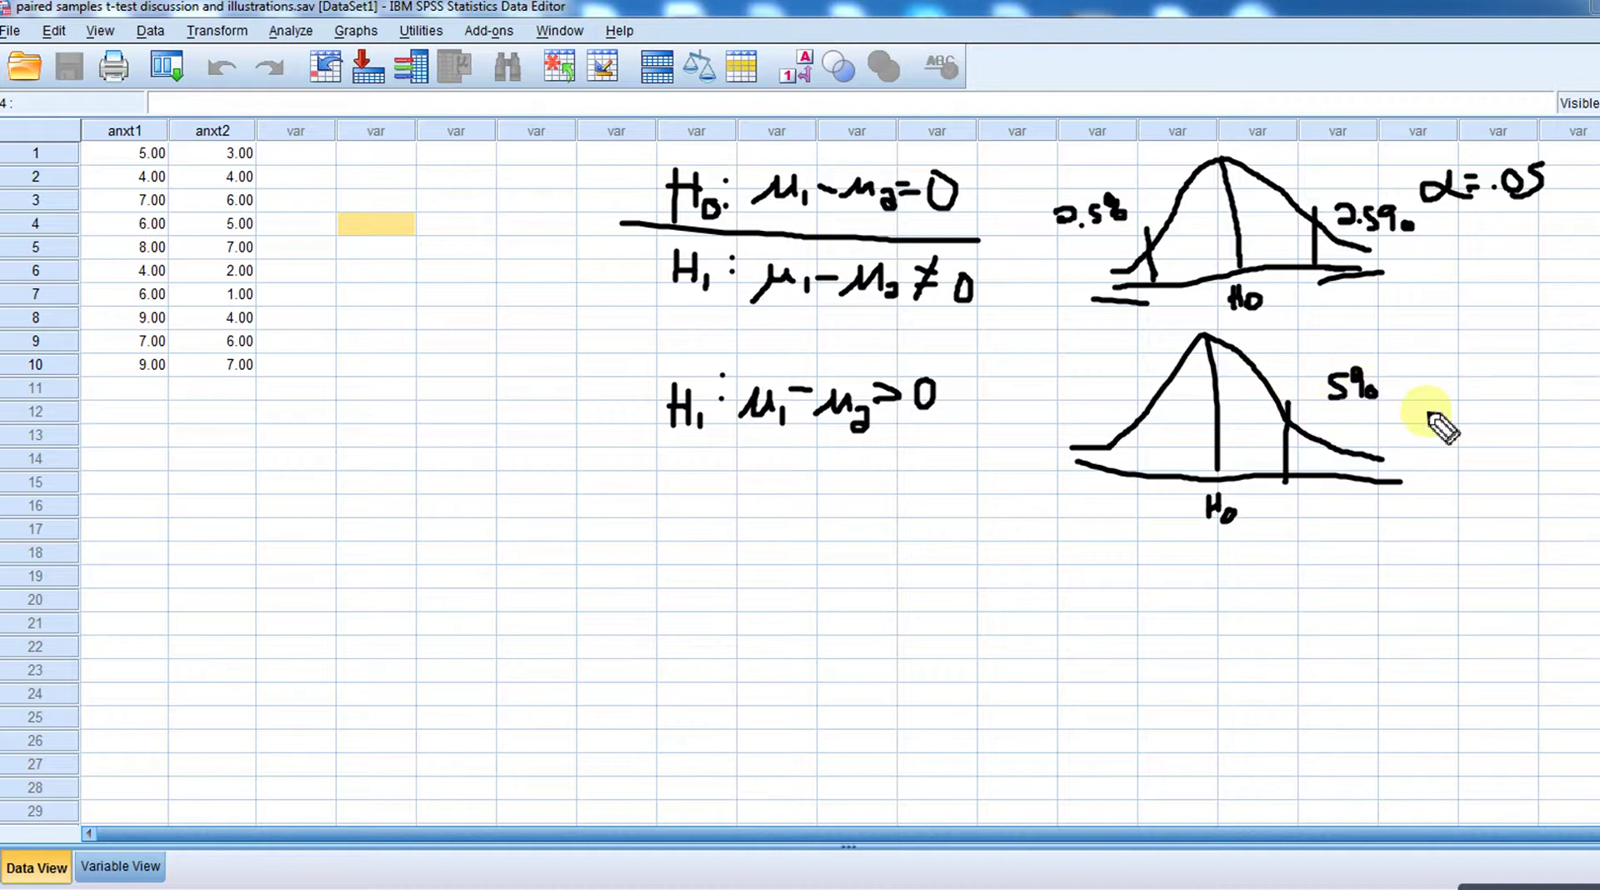
pyautogui.moveTo(1350, 447); pyautogui.dragTo(1381, 458)
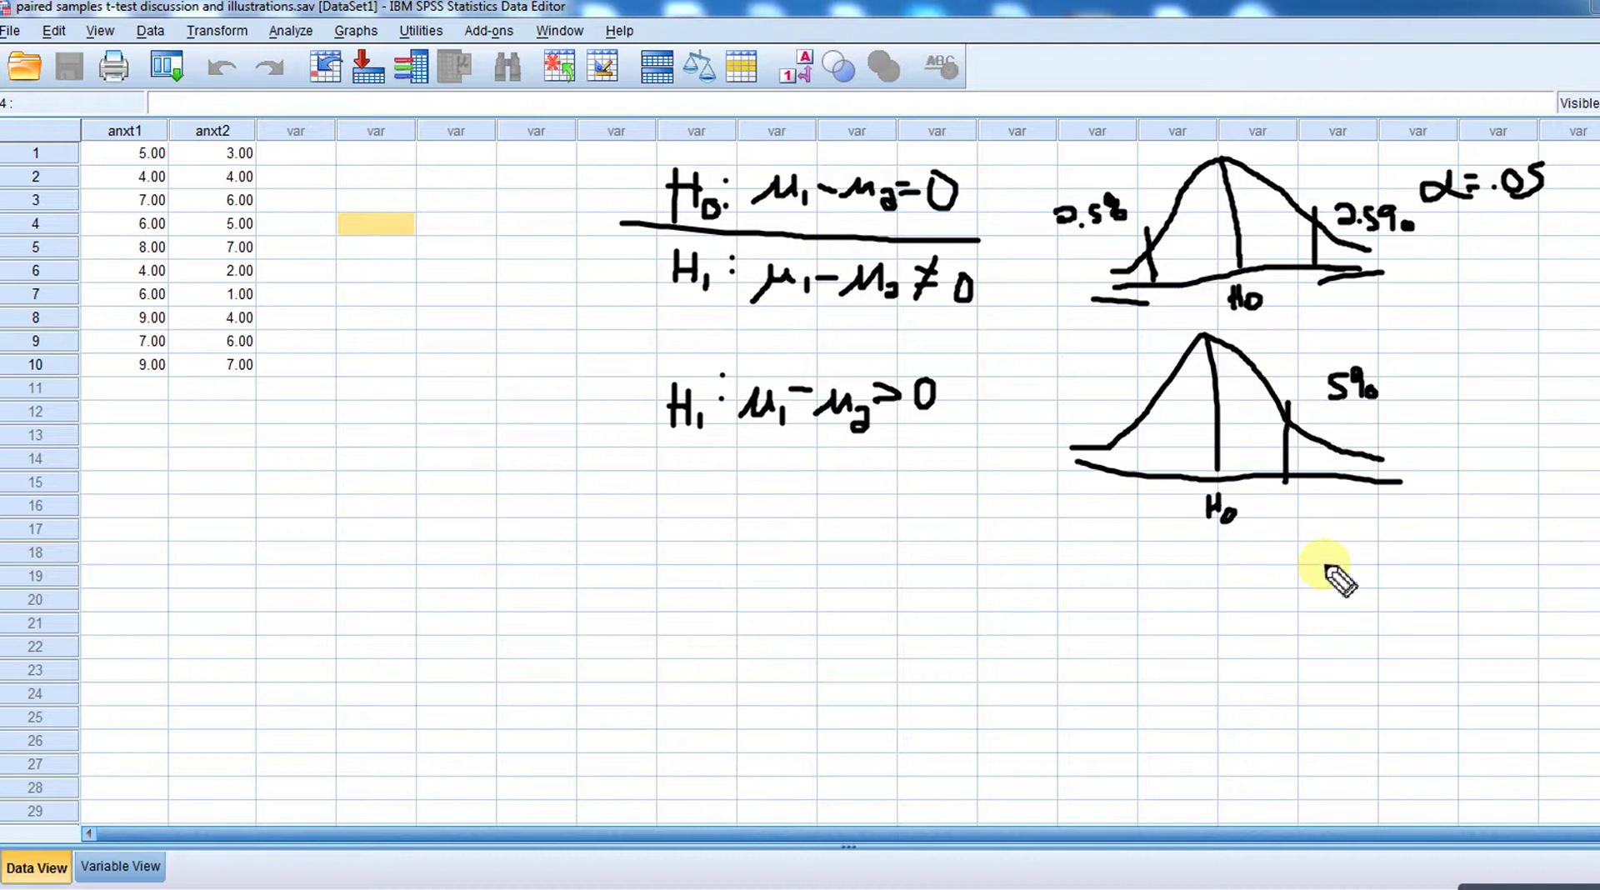
pyautogui.moveTo(1338, 553)
pyautogui.mouseDown()
pyautogui.moveTo(1338, 488)
pyautogui.moveTo(1330, 506)
pyautogui.mouseUp()
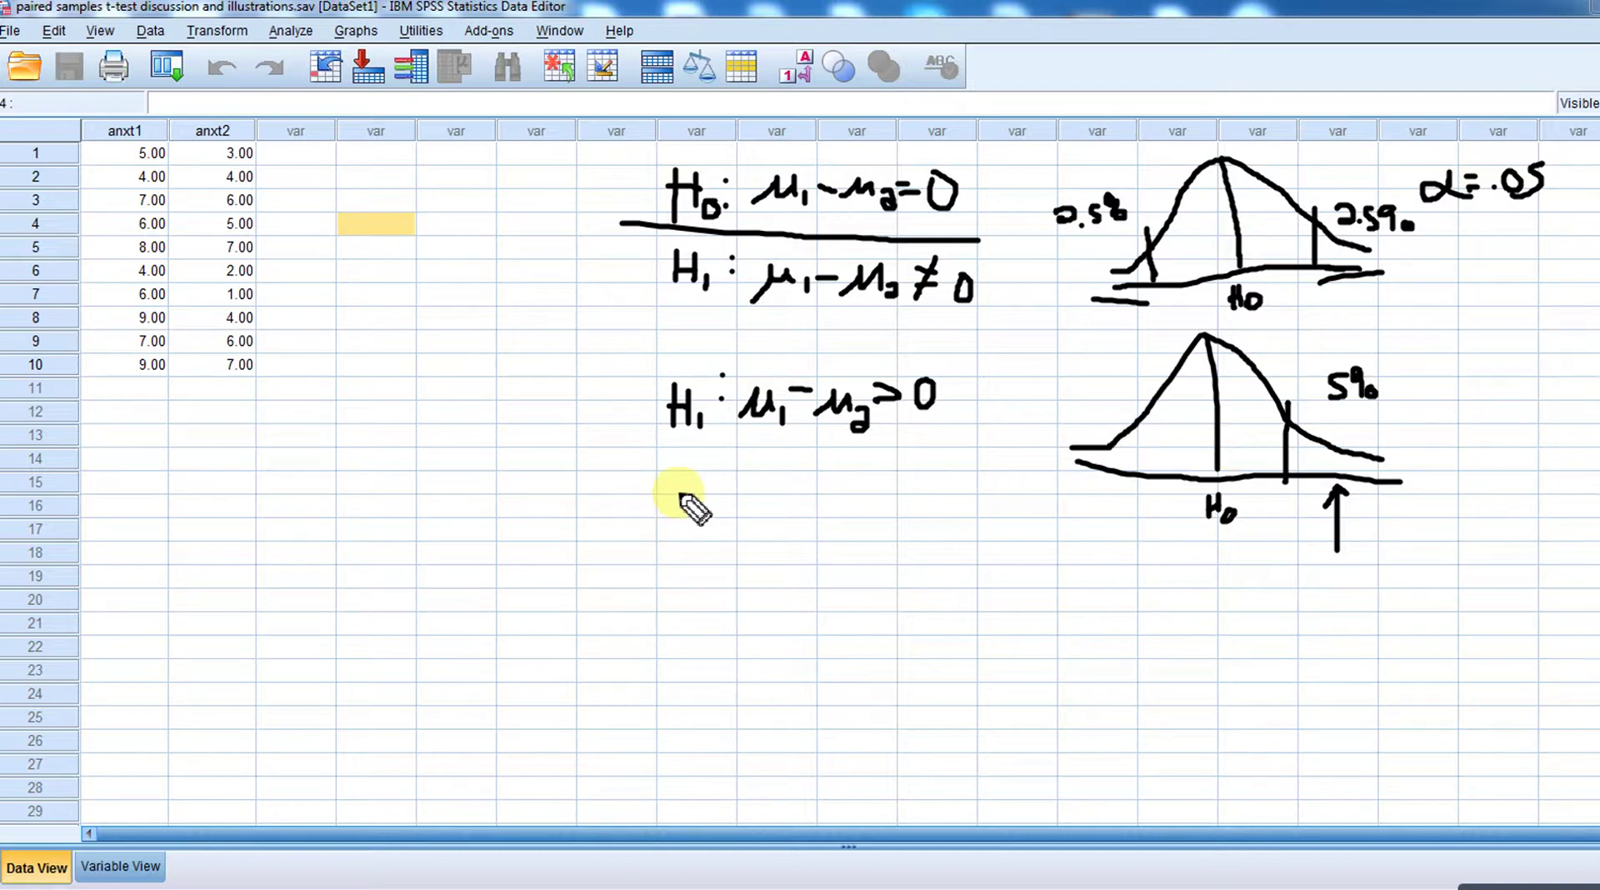
# Handwrite the opposite one-sided alternative H1: μ1 − μ2 < 0 below the greater-than hypothesis
pyautogui.moveTo(691, 541)
pyautogui.mouseDown()
pyautogui.moveTo(690, 577)
pyautogui.moveTo(705, 557)
pyautogui.moveTo(713, 578)
pyautogui.moveTo(776, 531)
pyautogui.moveTo(789, 565)
pyautogui.moveTo(838, 537)
pyautogui.moveTo(861, 540)
pyautogui.moveTo(867, 571)
pyautogui.moveTo(890, 538)
pyautogui.moveTo(933, 547)
pyautogui.moveTo(930, 534)
pyautogui.mouseUp()
pyautogui.click(727, 543)
pyautogui.click(728, 561)
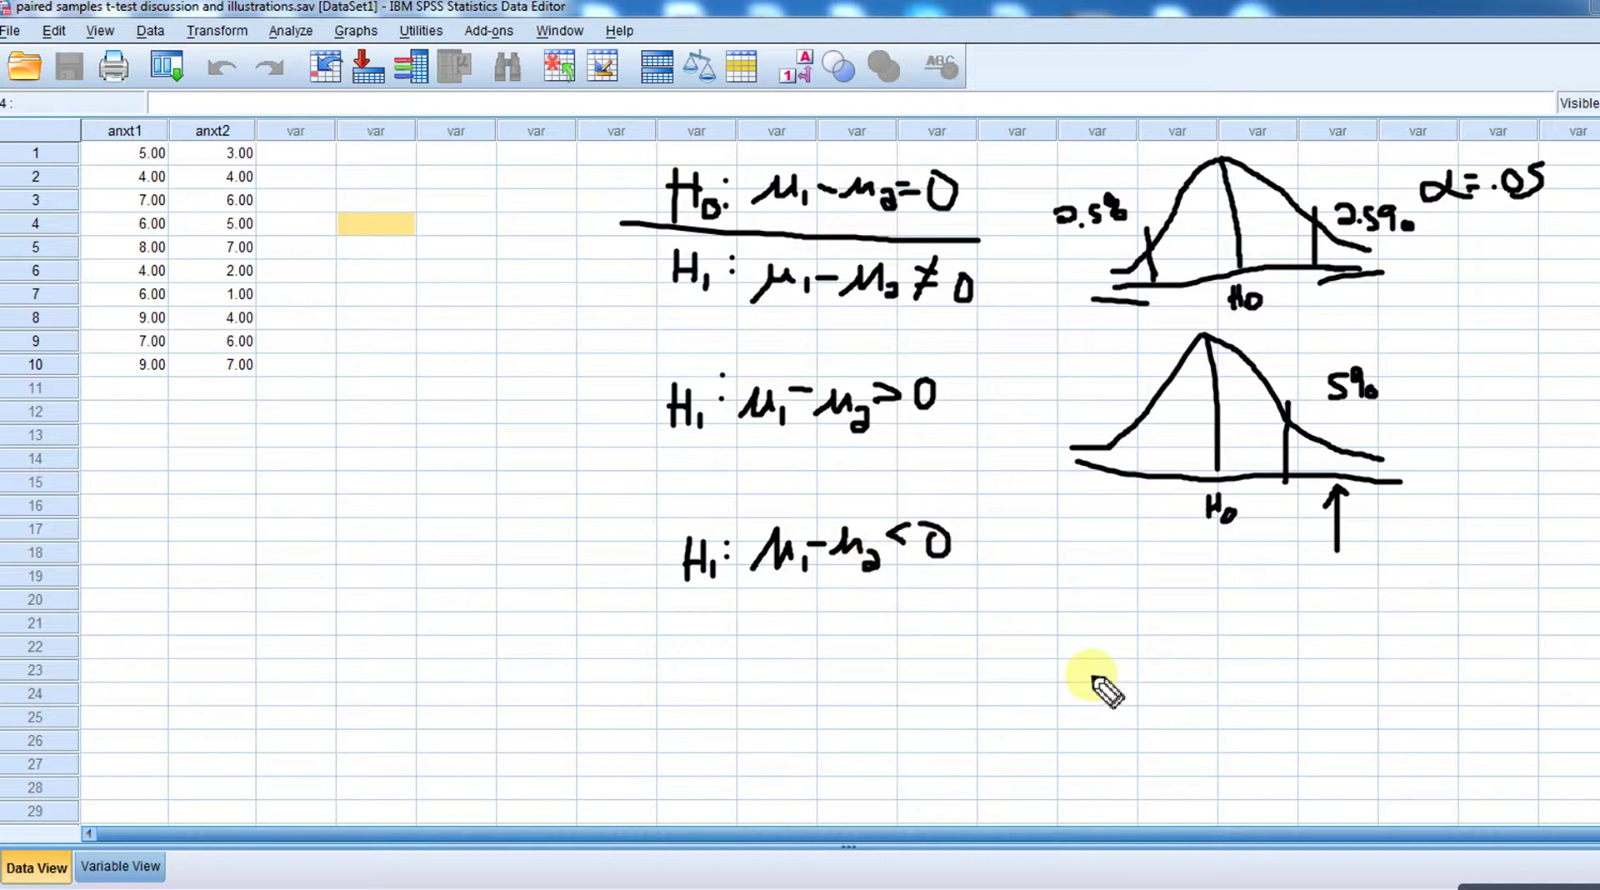
# Draw a third bell curve beside the less-than hypothesis, with a left-tail cutoff, a centre line labelled H0, and an arrow under the left tail
pyautogui.moveTo(1093, 676); pyautogui.dragTo(1386, 680)
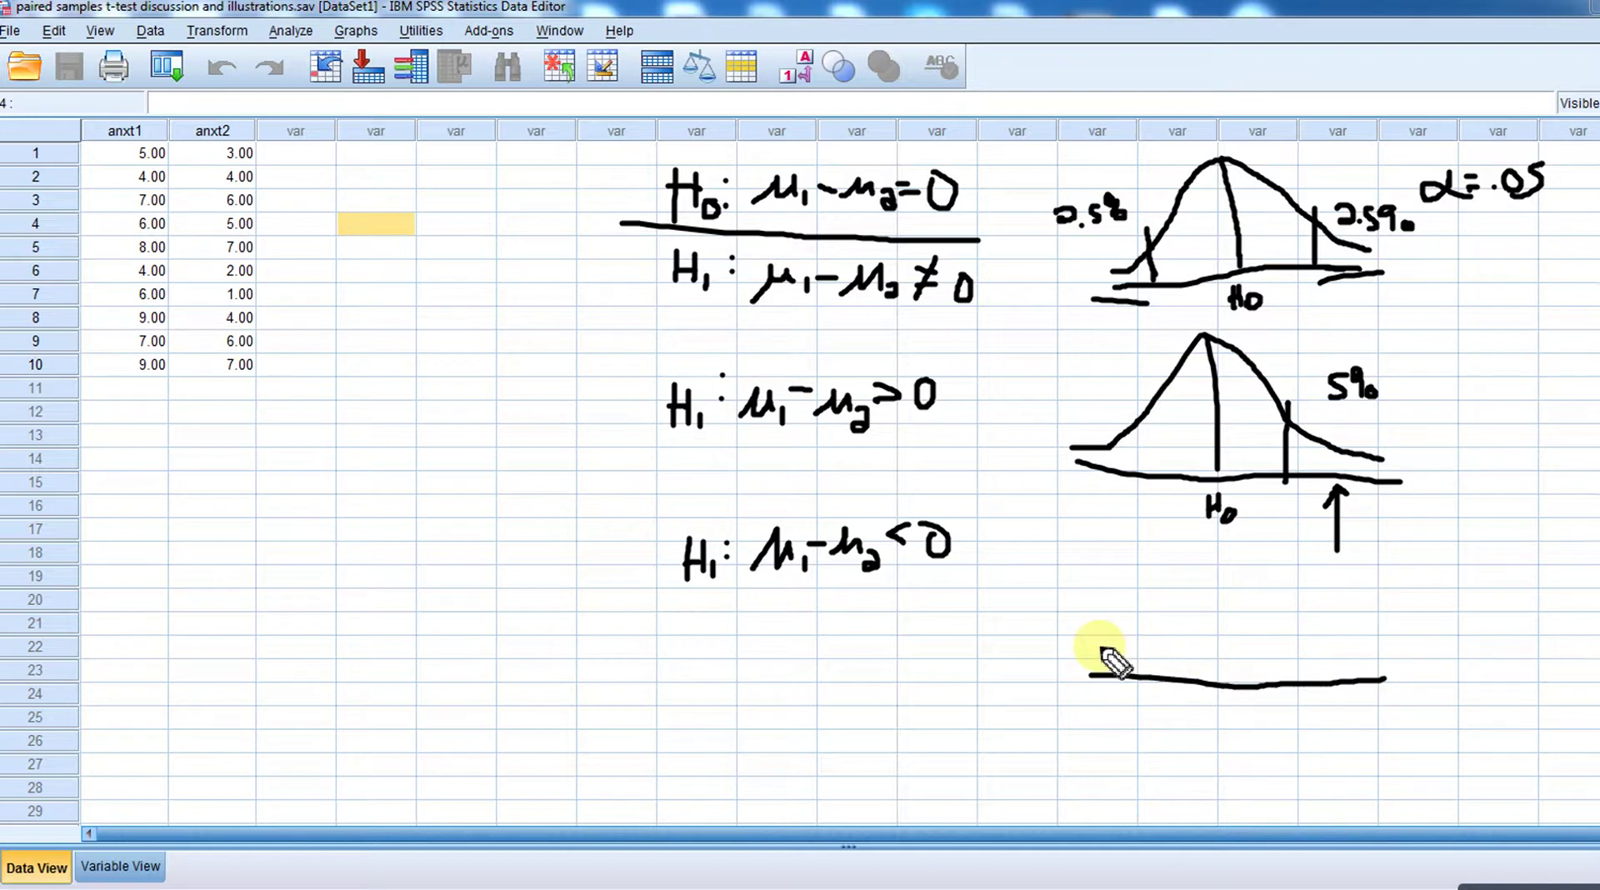
pyautogui.moveTo(1081, 660)
pyautogui.mouseDown()
pyautogui.moveTo(1178, 596)
pyautogui.moveTo(1254, 612)
pyautogui.moveTo(1352, 665)
pyautogui.mouseUp()
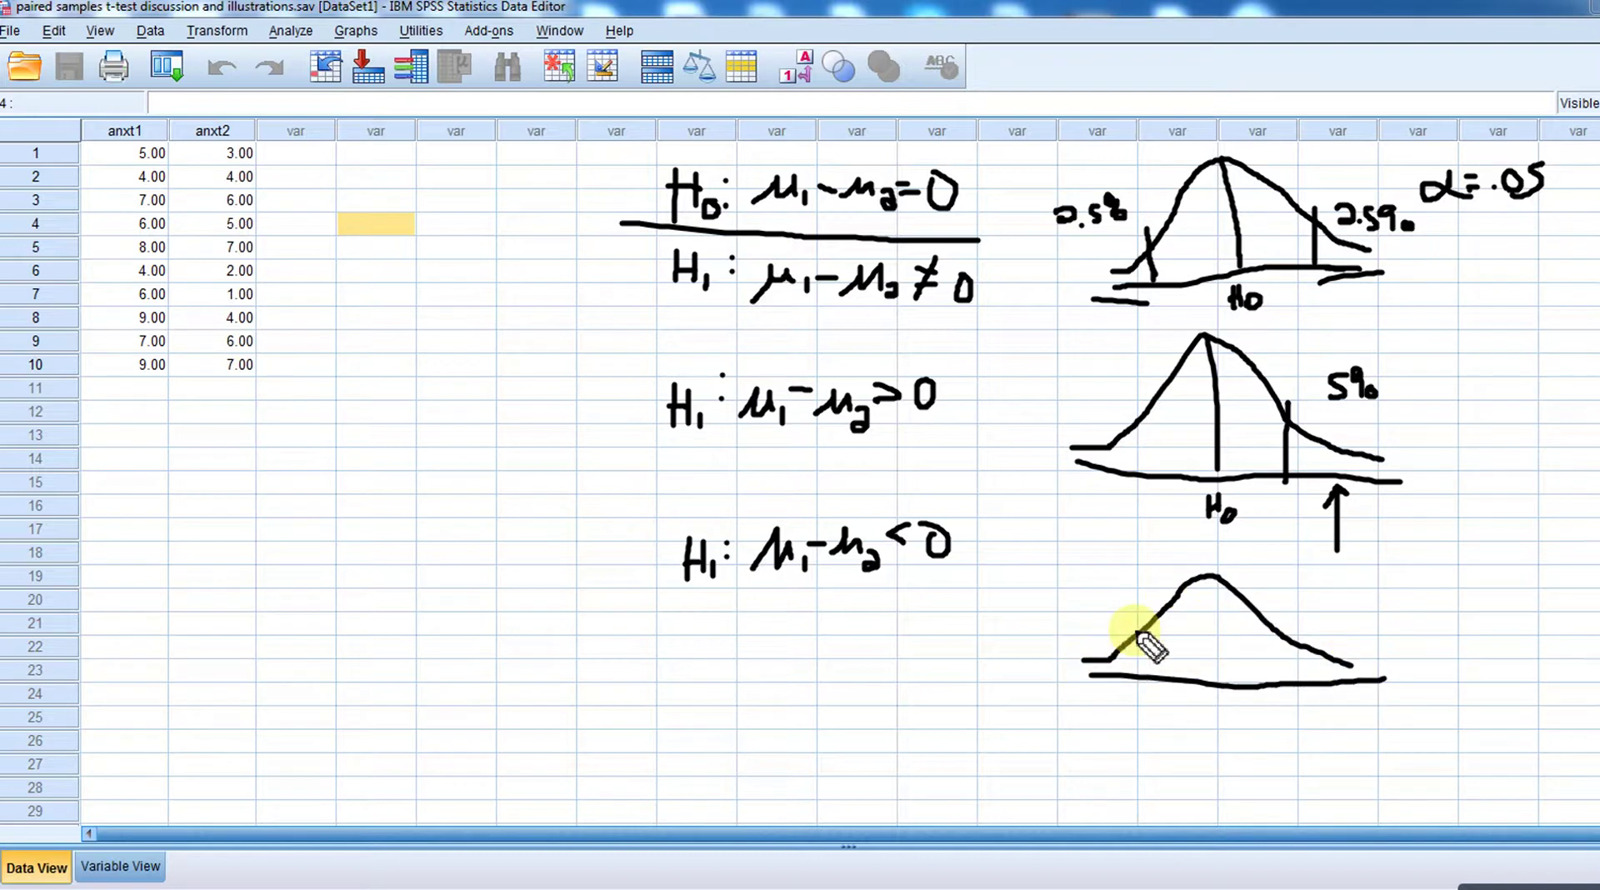
pyautogui.moveTo(1138, 617); pyautogui.dragTo(1143, 675)
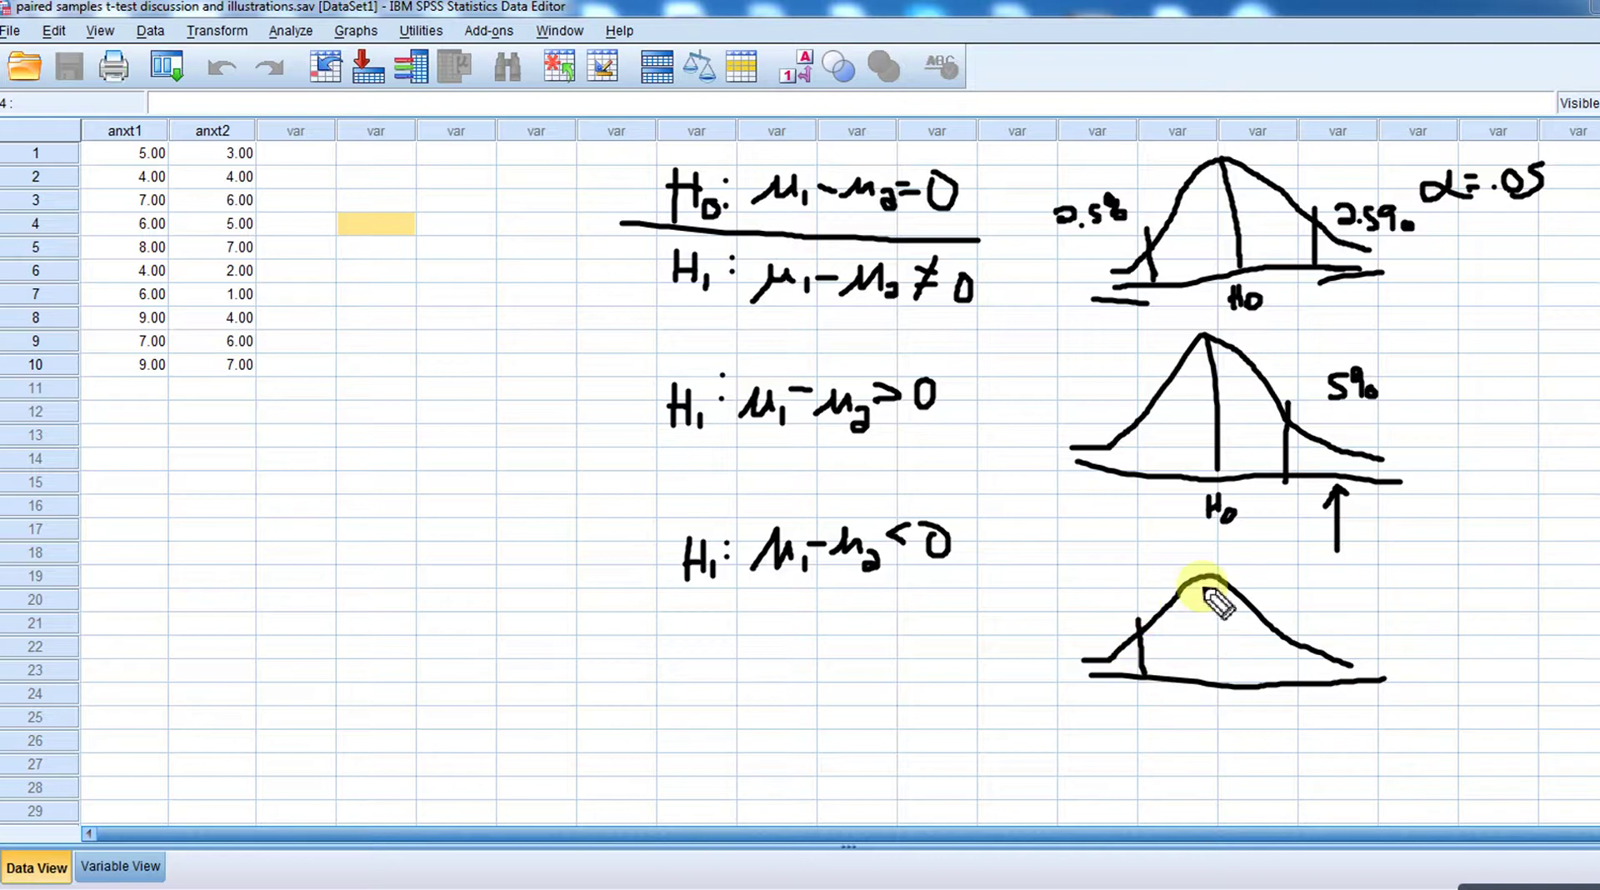
pyautogui.moveTo(1211, 579)
pyautogui.mouseDown()
pyautogui.moveTo(1214, 730)
pyautogui.moveTo(1225, 718)
pyautogui.mouseUp()
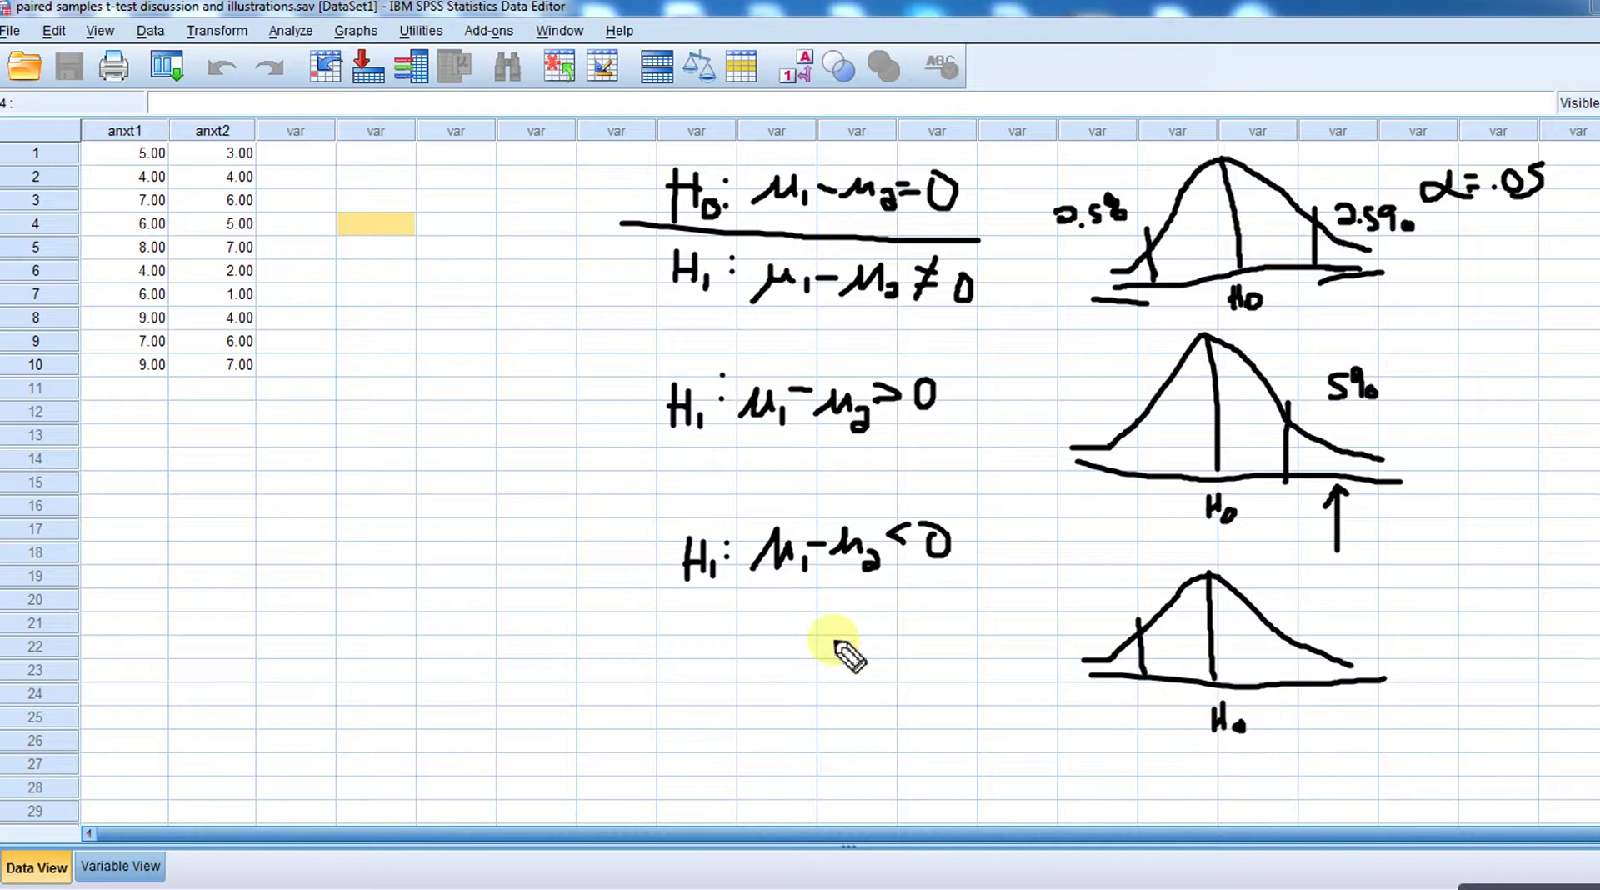
pyautogui.moveTo(1100, 722); pyautogui.dragTo(1124, 687)
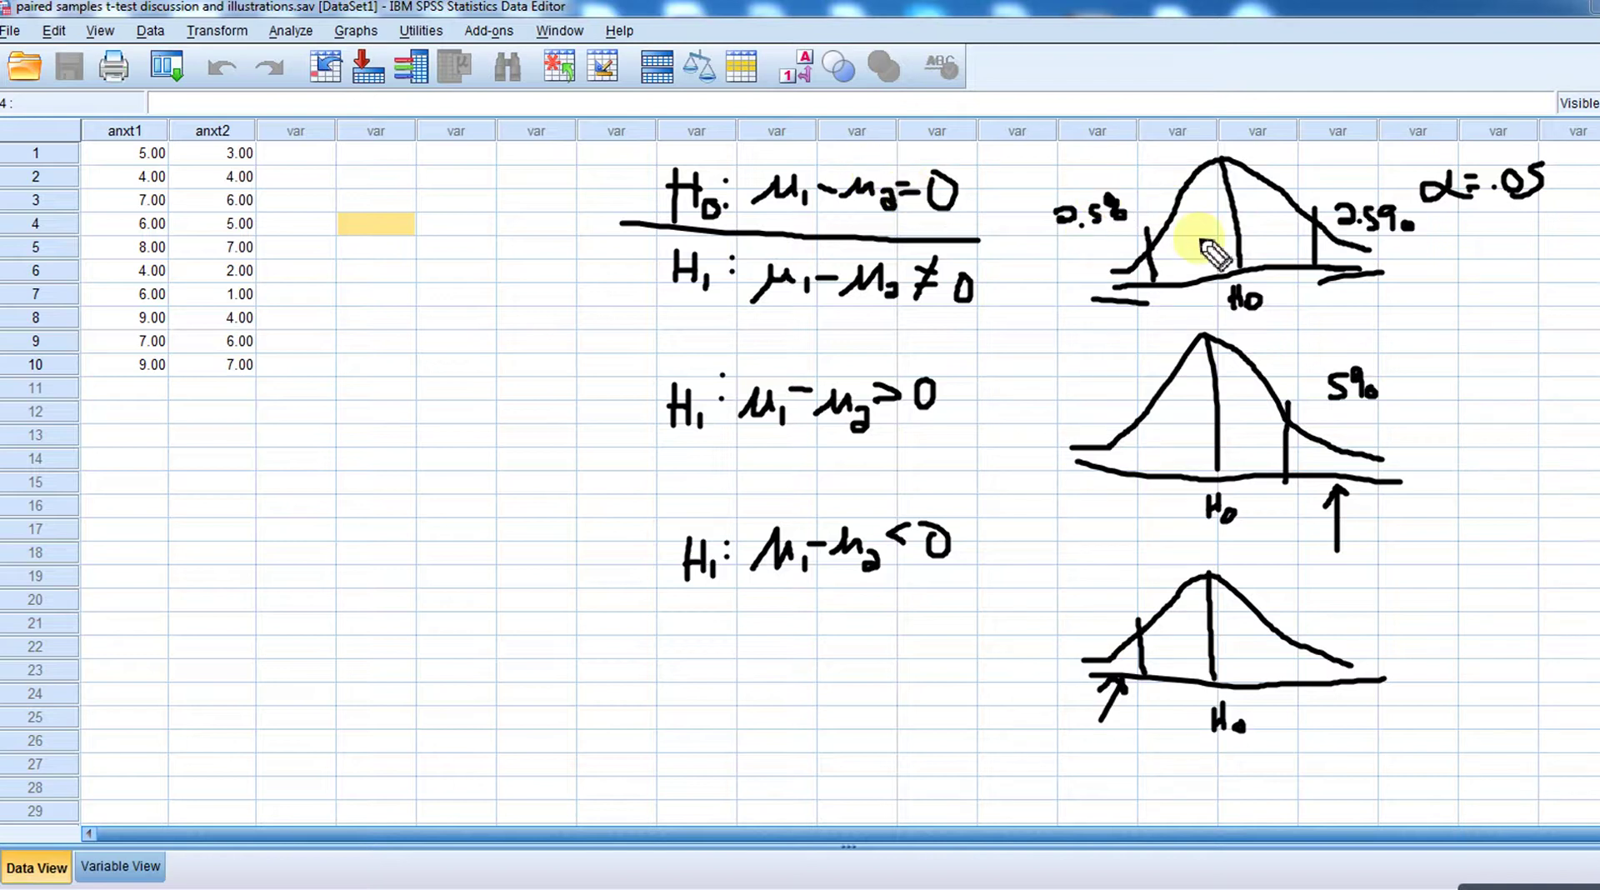
# Clear the drawings and sketch an independent-samples layout: an IV column of three 1s and three 2s beside a DV column marked with a line
pyautogui.press('e')
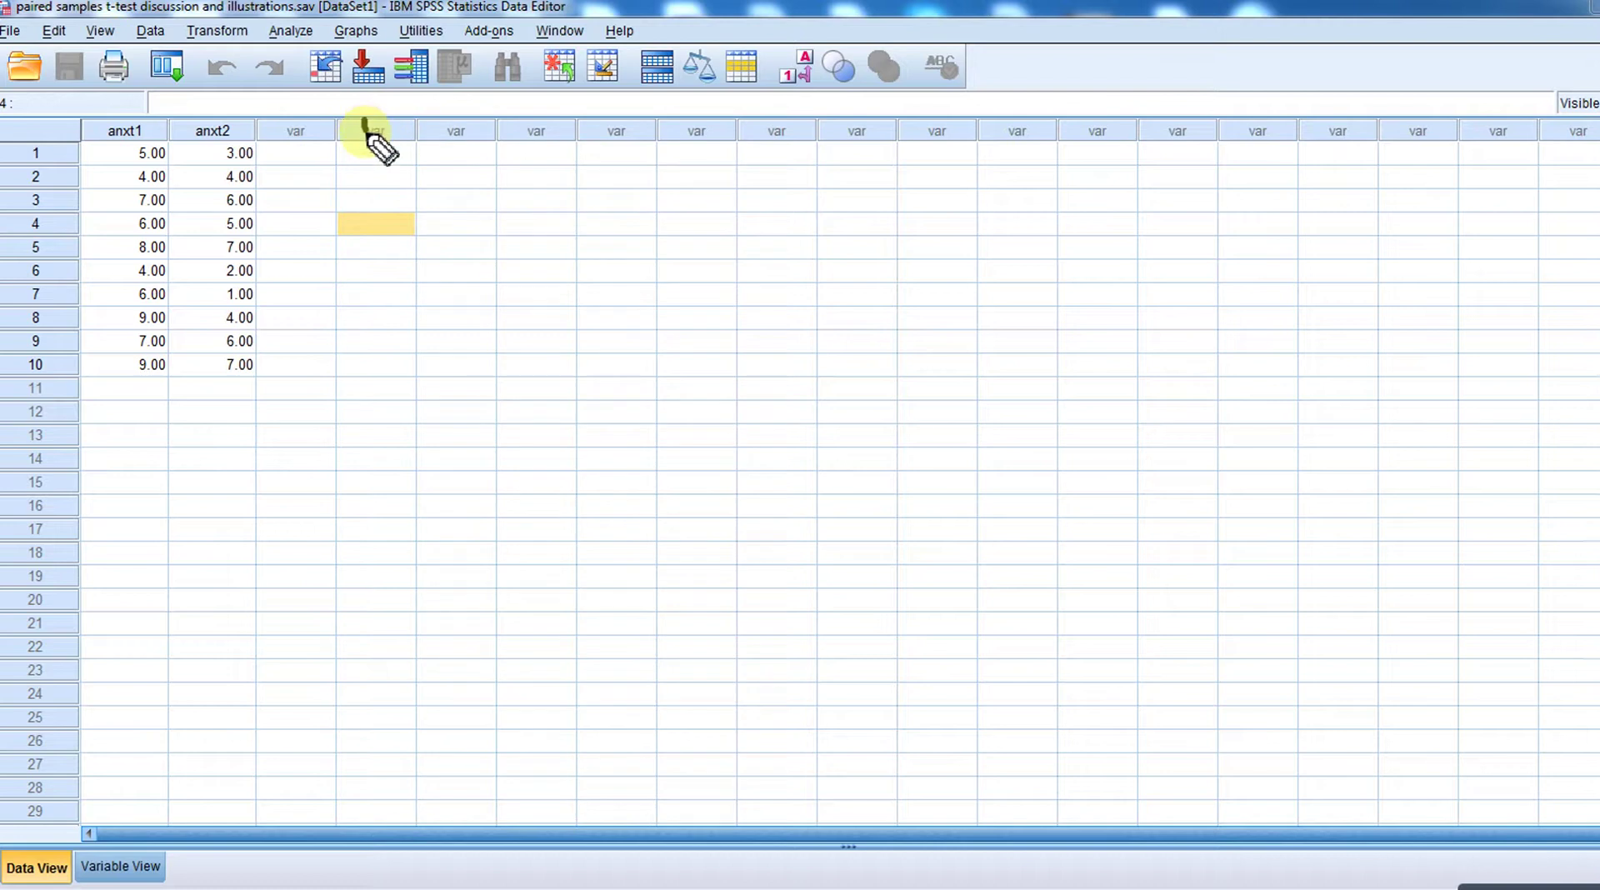
pyautogui.moveTo(352, 111); pyautogui.dragTo(372, 108)
pyautogui.moveTo(365, 110)
pyautogui.mouseDown()
pyautogui.moveTo(363, 136)
pyautogui.moveTo(464, 130)
pyautogui.mouseUp()
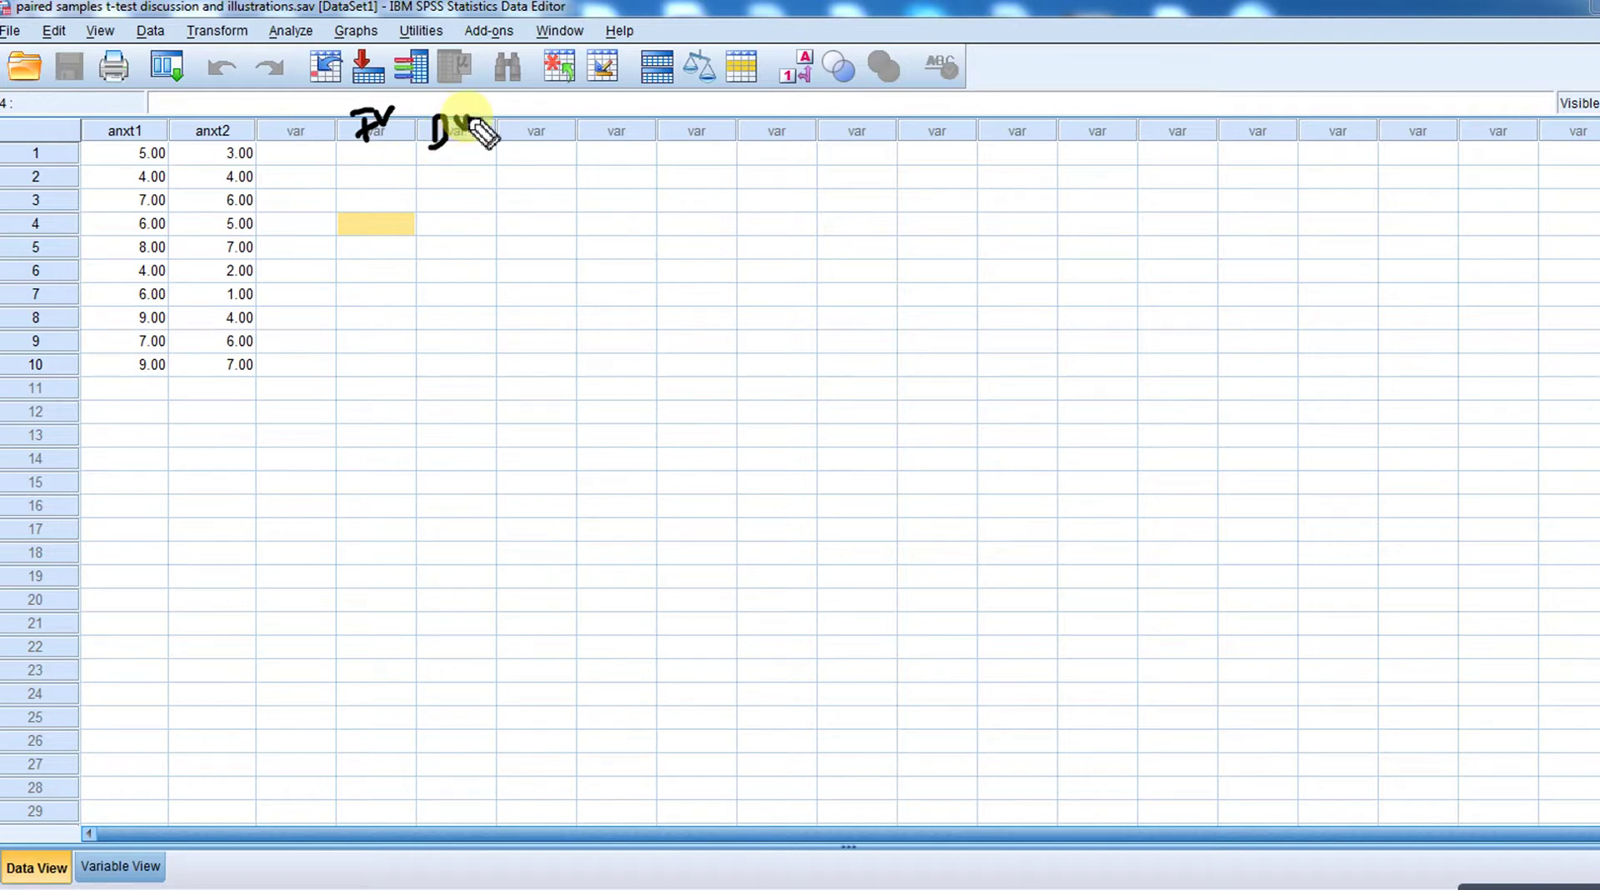
pyautogui.moveTo(376, 157); pyautogui.dragTo(377, 180)
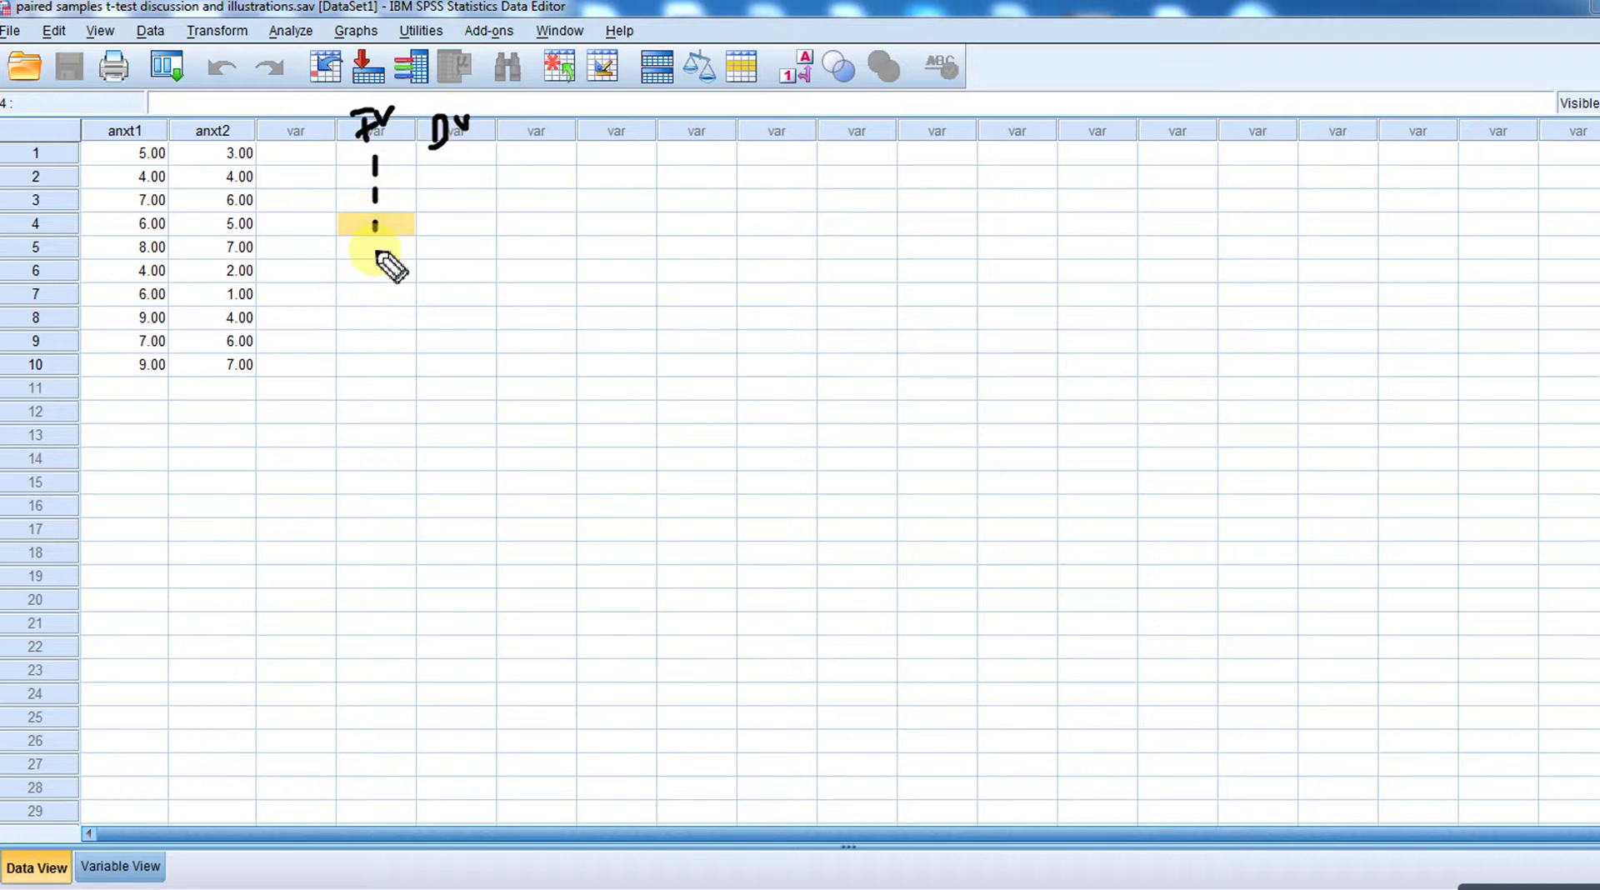
pyautogui.moveTo(377, 252); pyautogui.dragTo(365, 345)
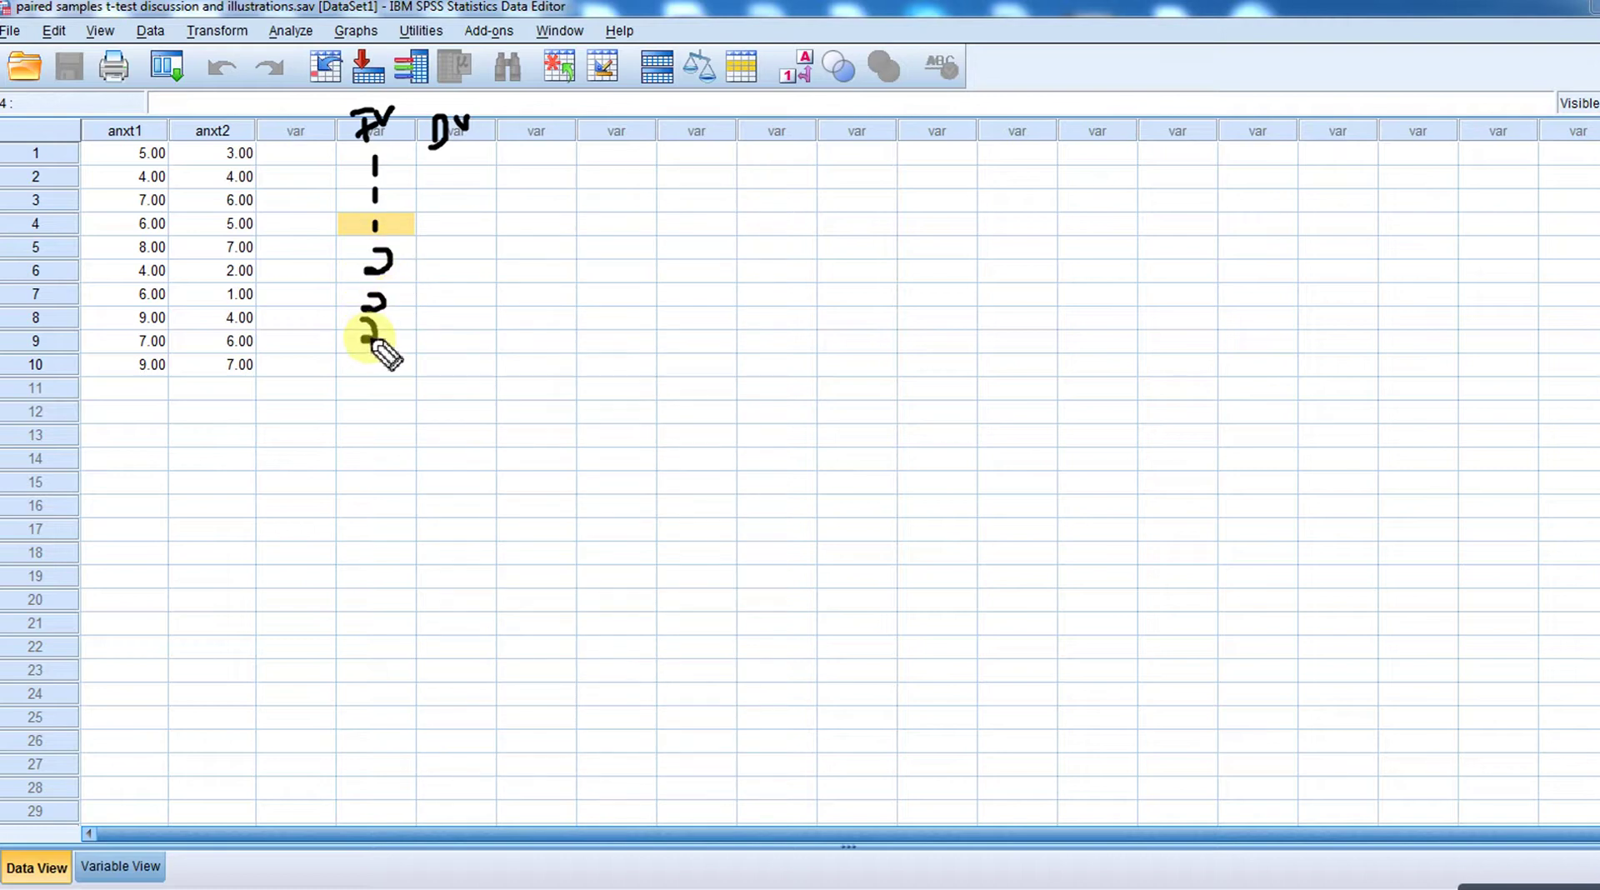
pyautogui.moveTo(457, 176); pyautogui.dragTo(468, 371)
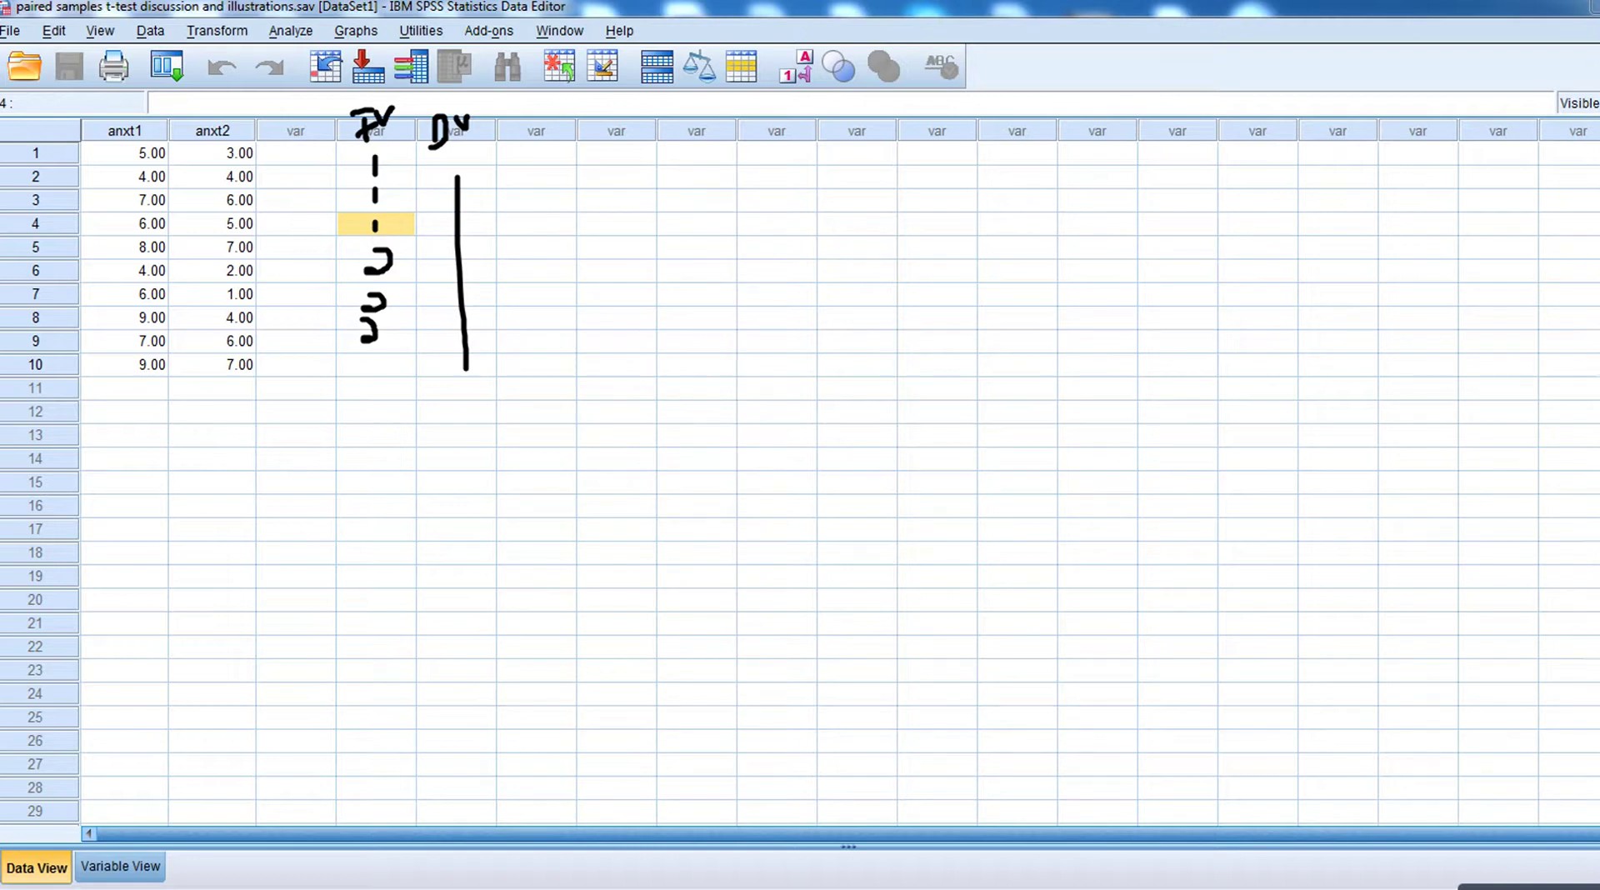
# Erase the IV/DV sketch and open the Paired-Samples T Test with its previous settings reset
pyautogui.press('e')
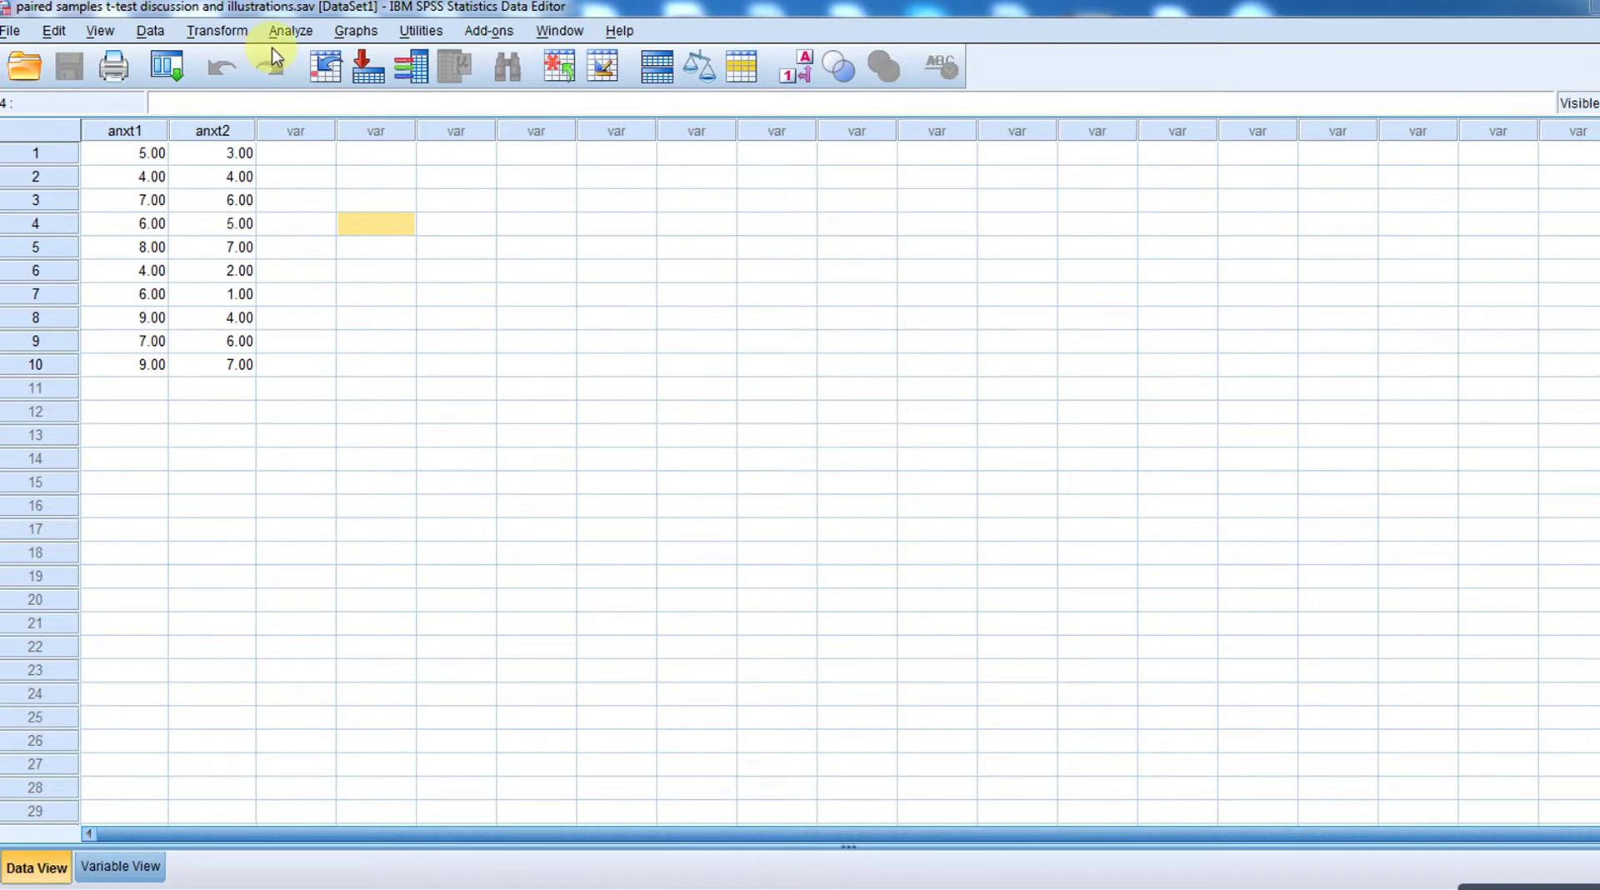
pyautogui.click(291, 31)
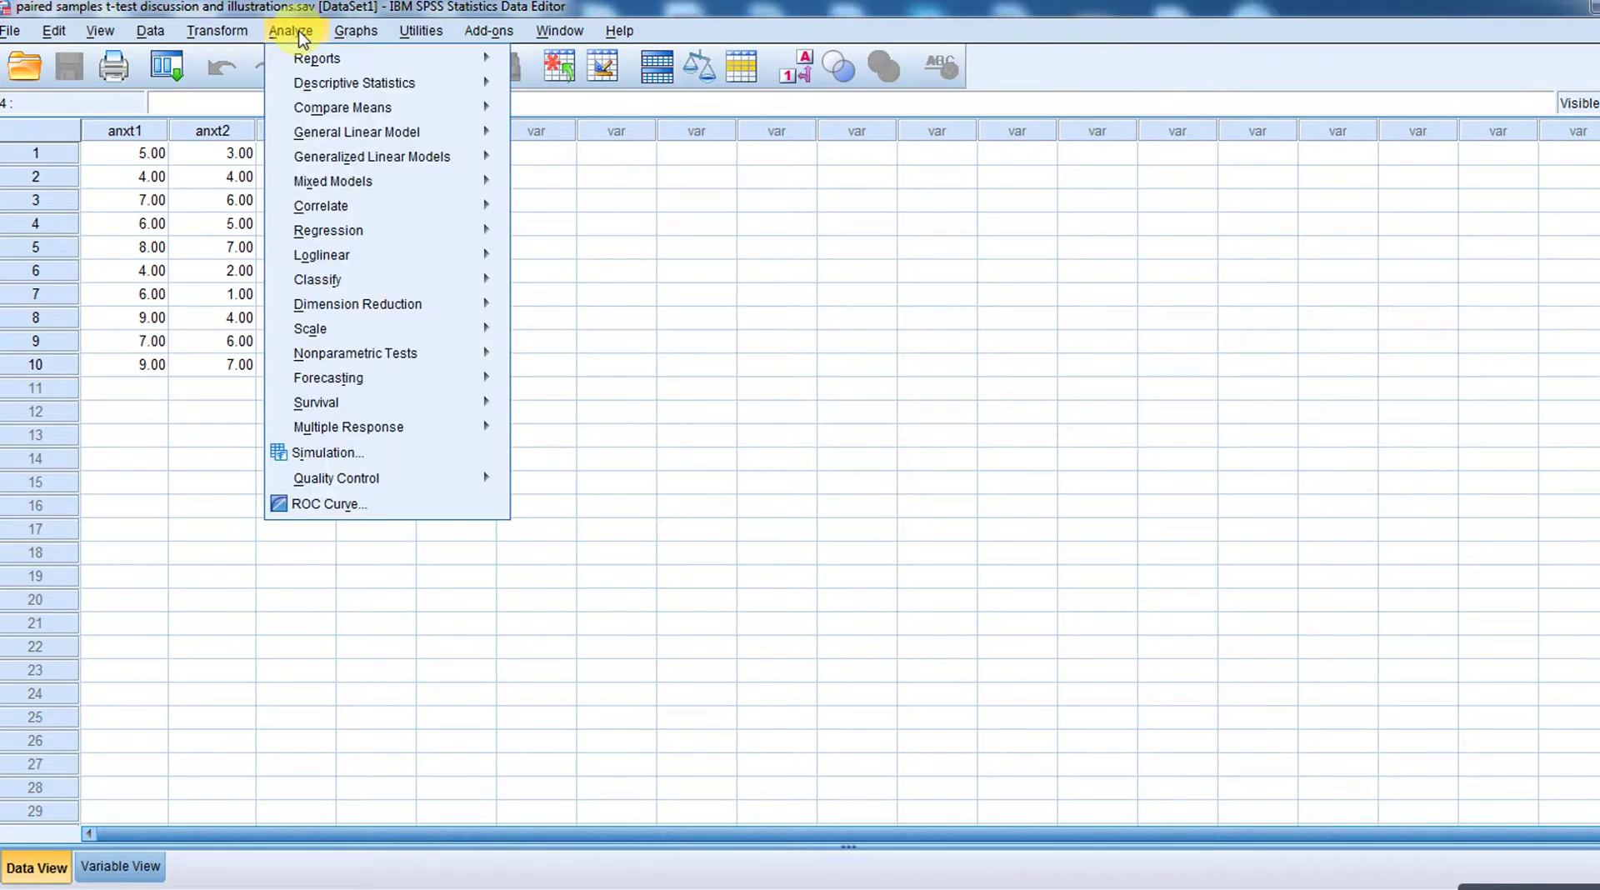
pyautogui.click(299, 32)
pyautogui.click(291, 31)
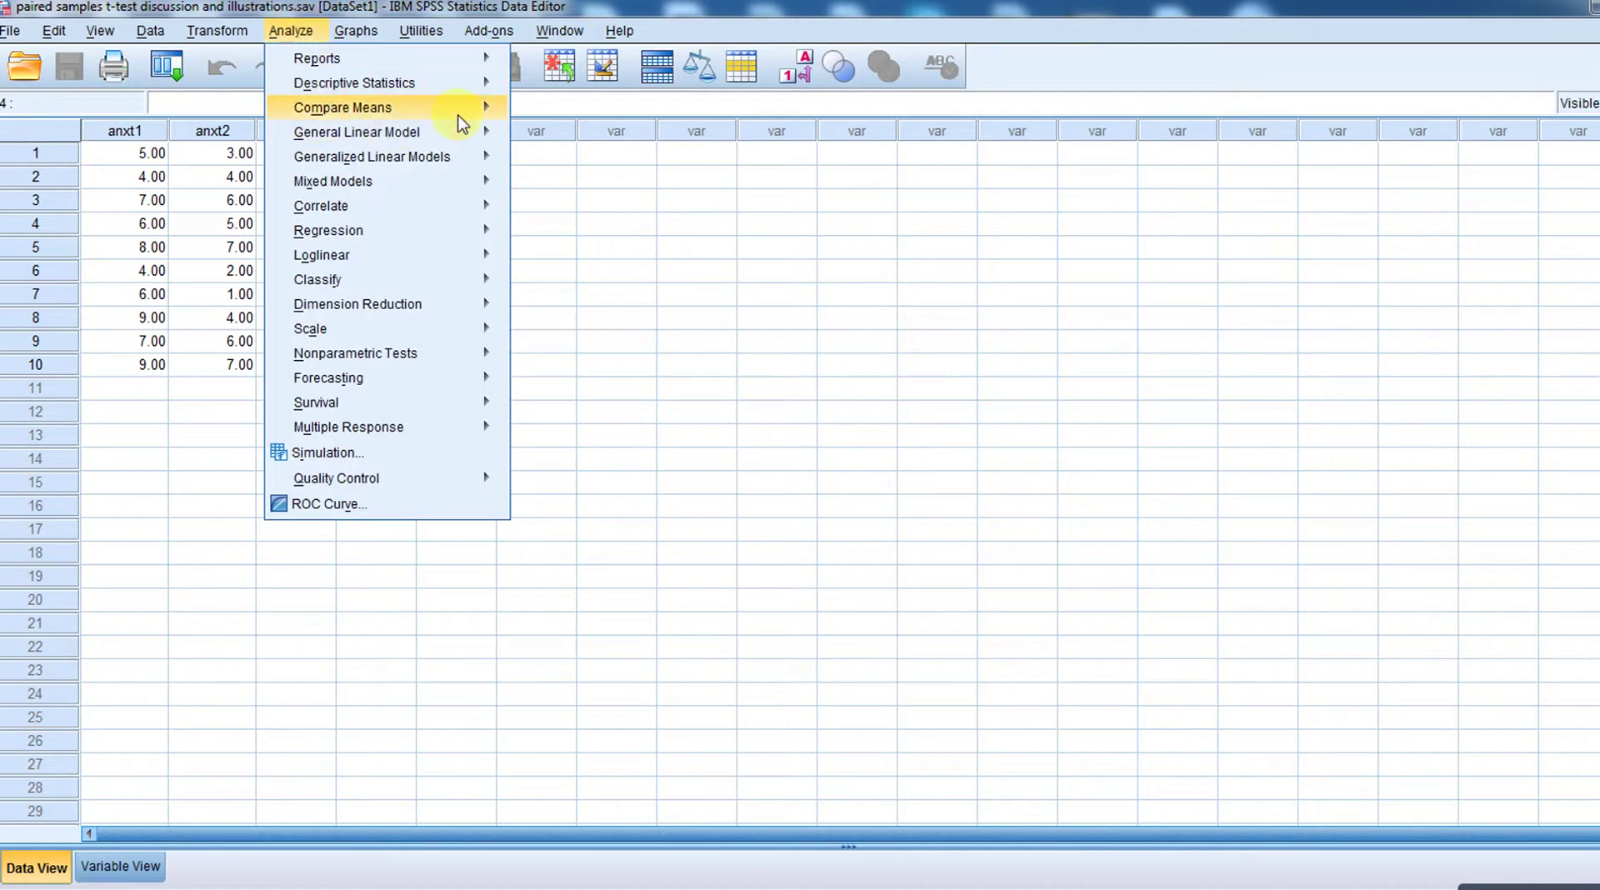
pyautogui.moveTo(484, 107)
pyautogui.click(575, 192)
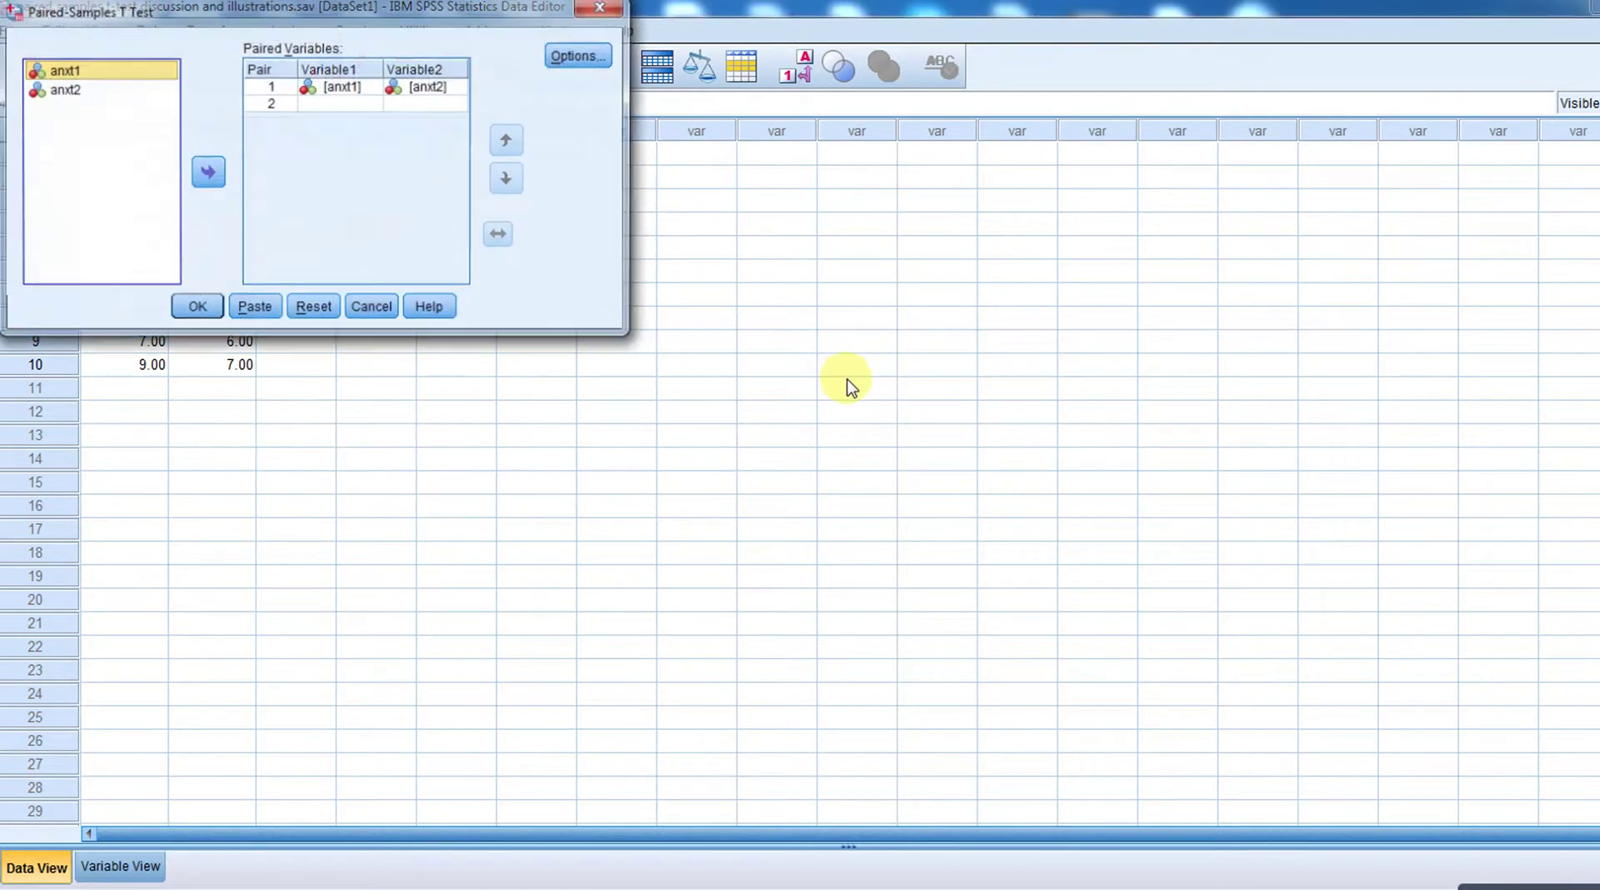
pyautogui.click(312, 309)
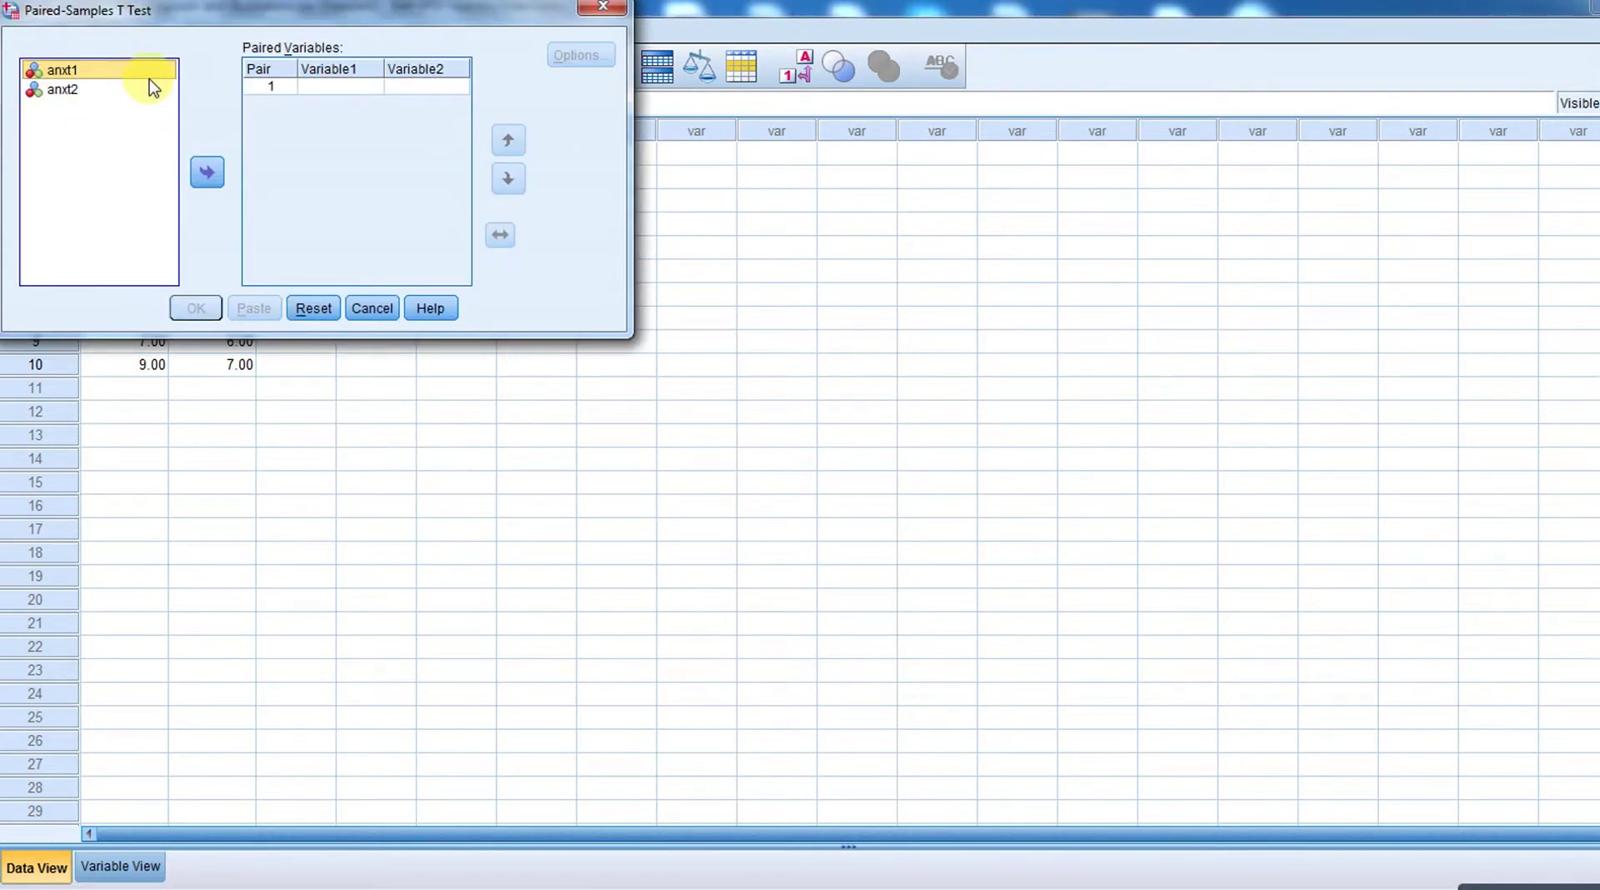
# Pair anxt1 as Variable1 with anxt2 as Variable2 and run the paired samples t-test
pyautogui.click(205, 172)
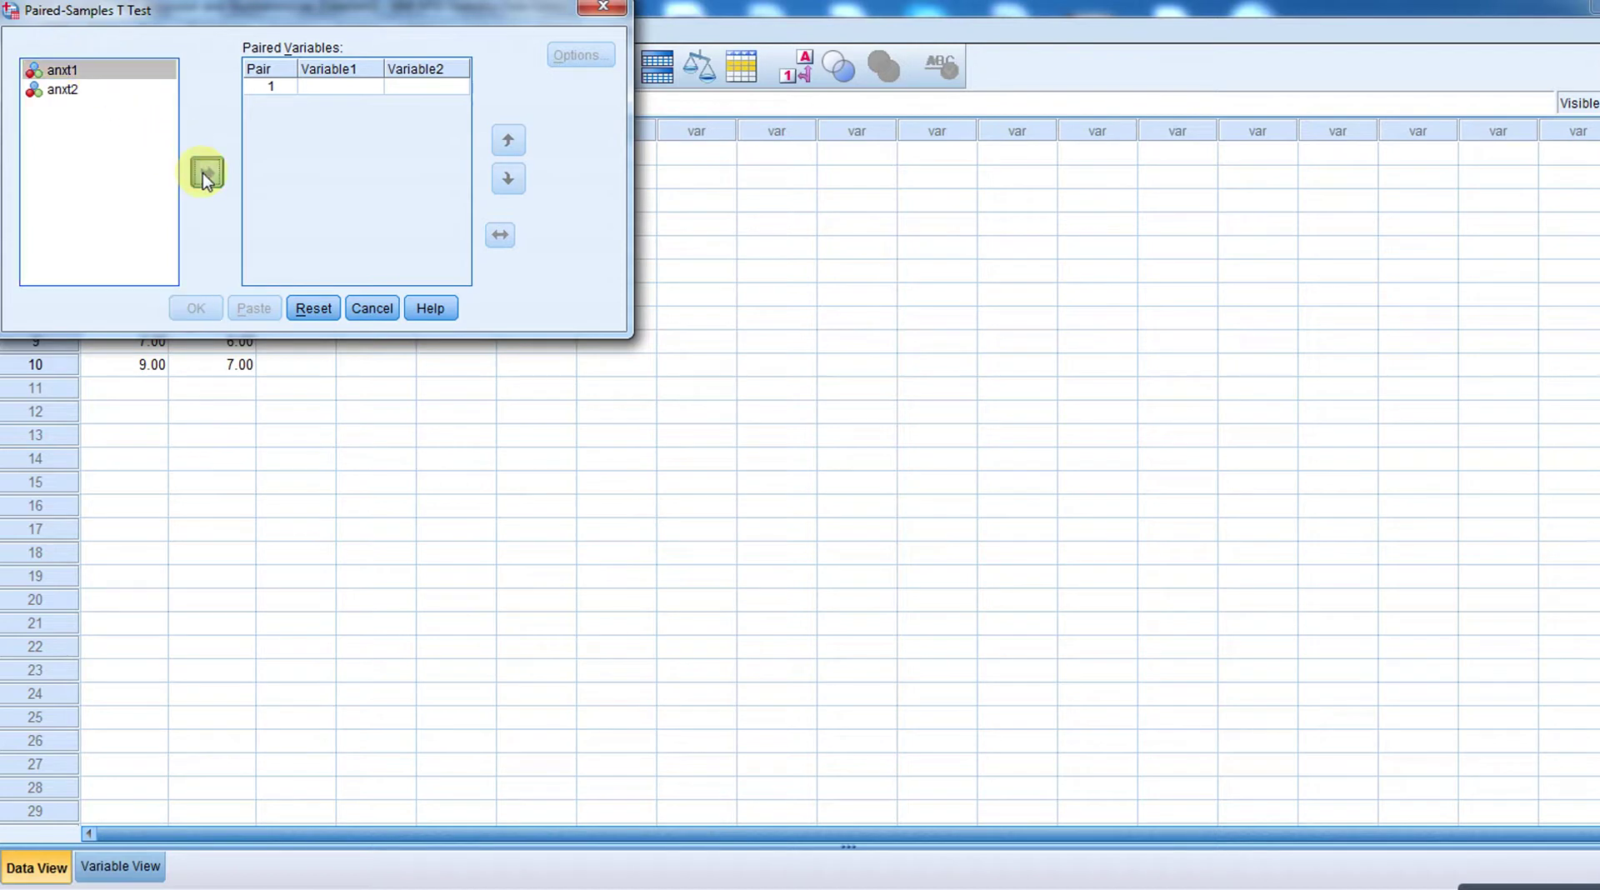
pyautogui.click(72, 90)
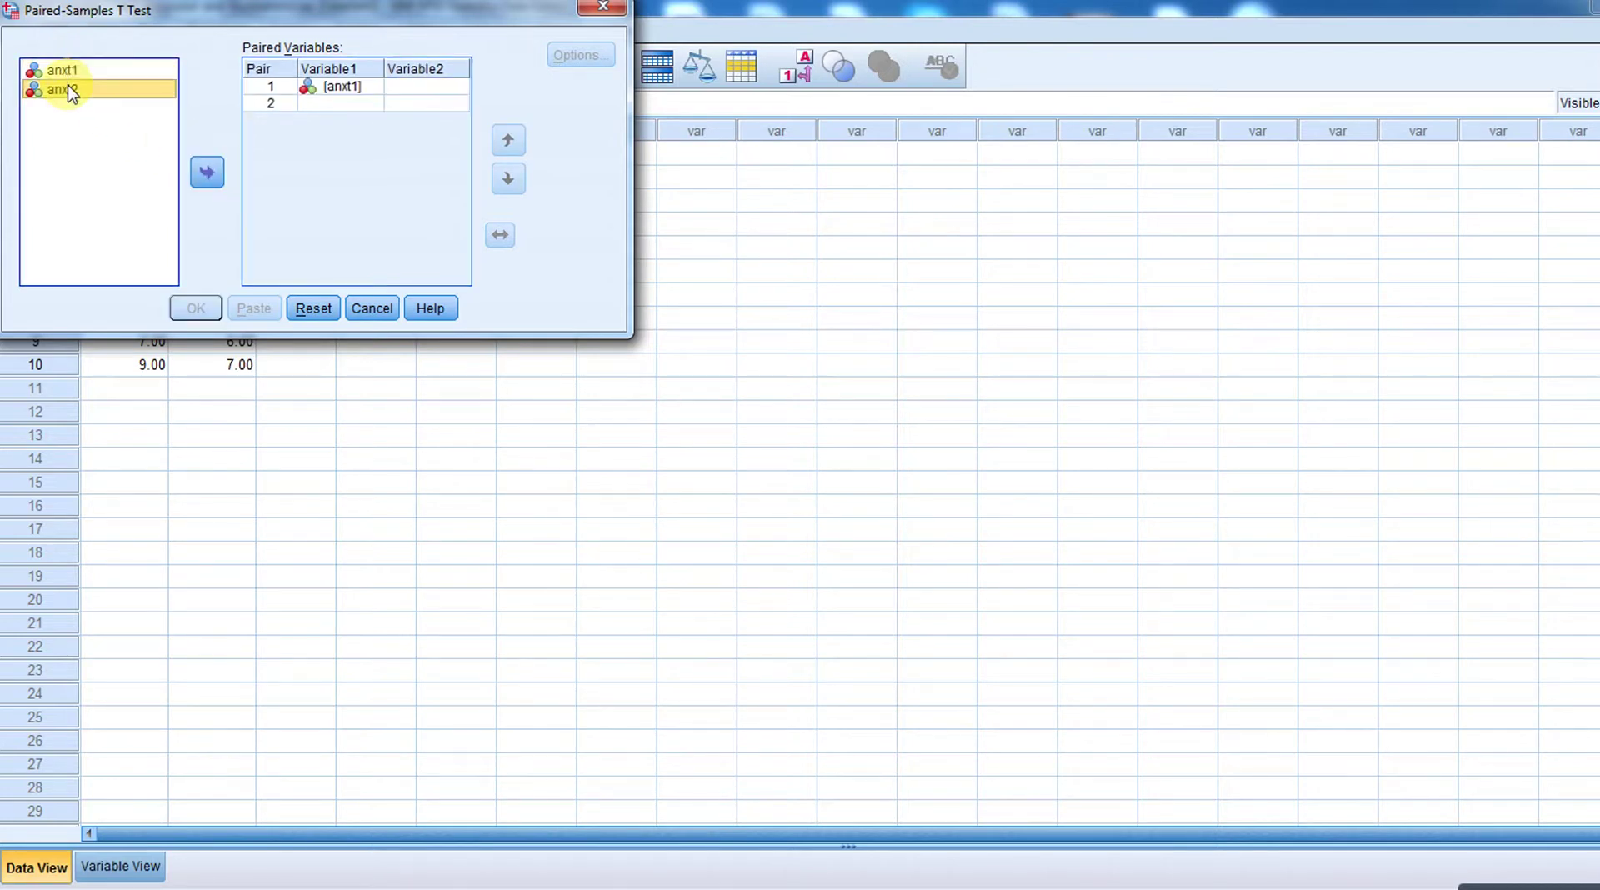
pyautogui.click(206, 174)
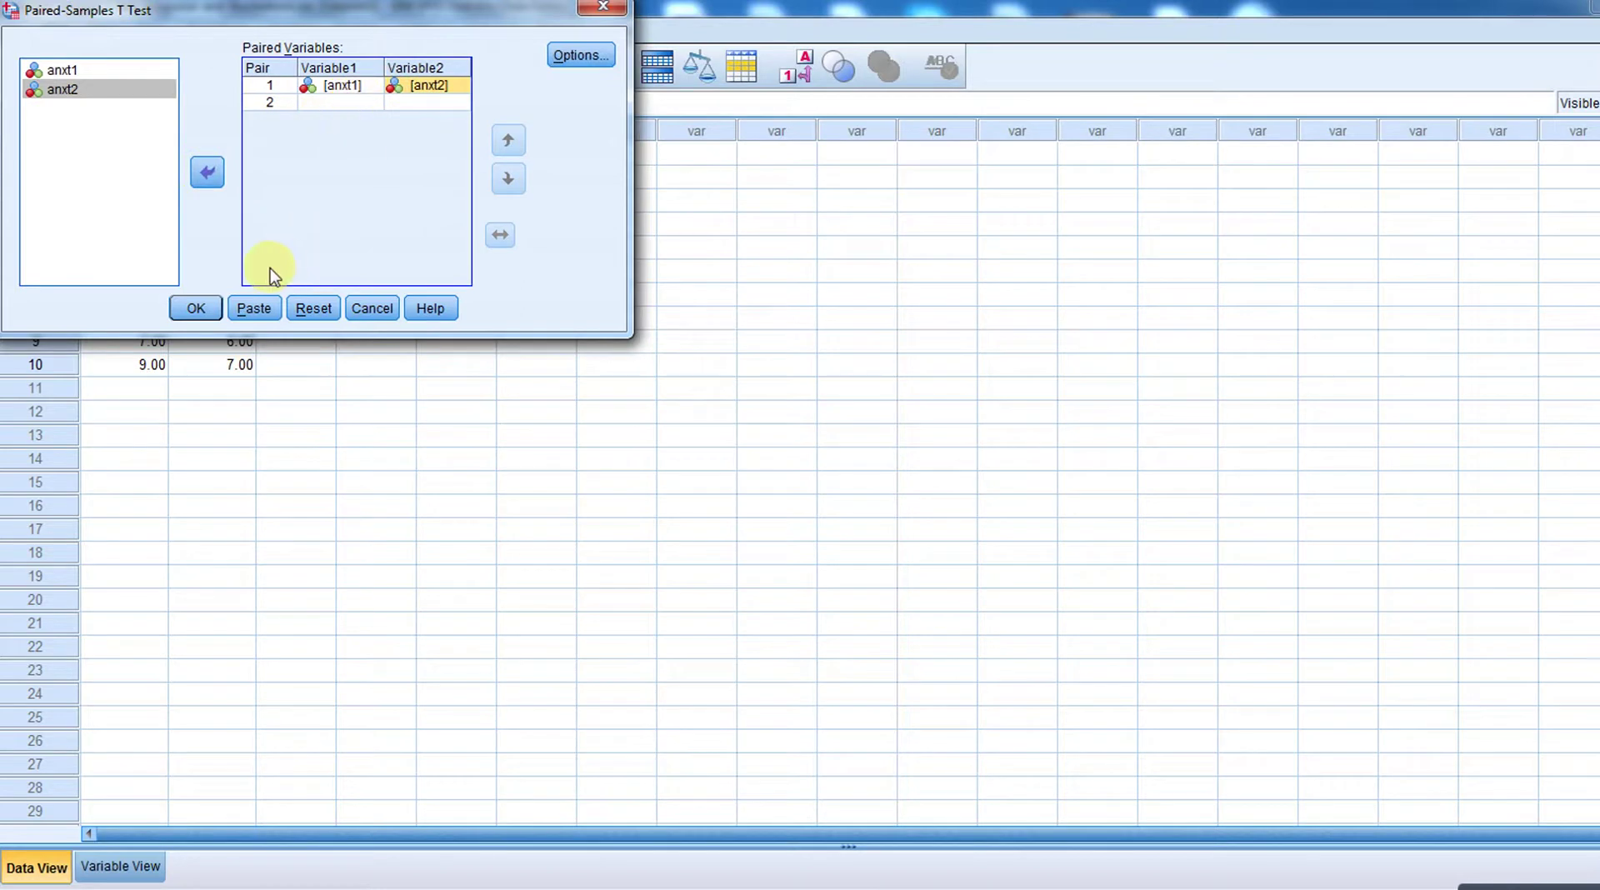
pyautogui.click(197, 308)
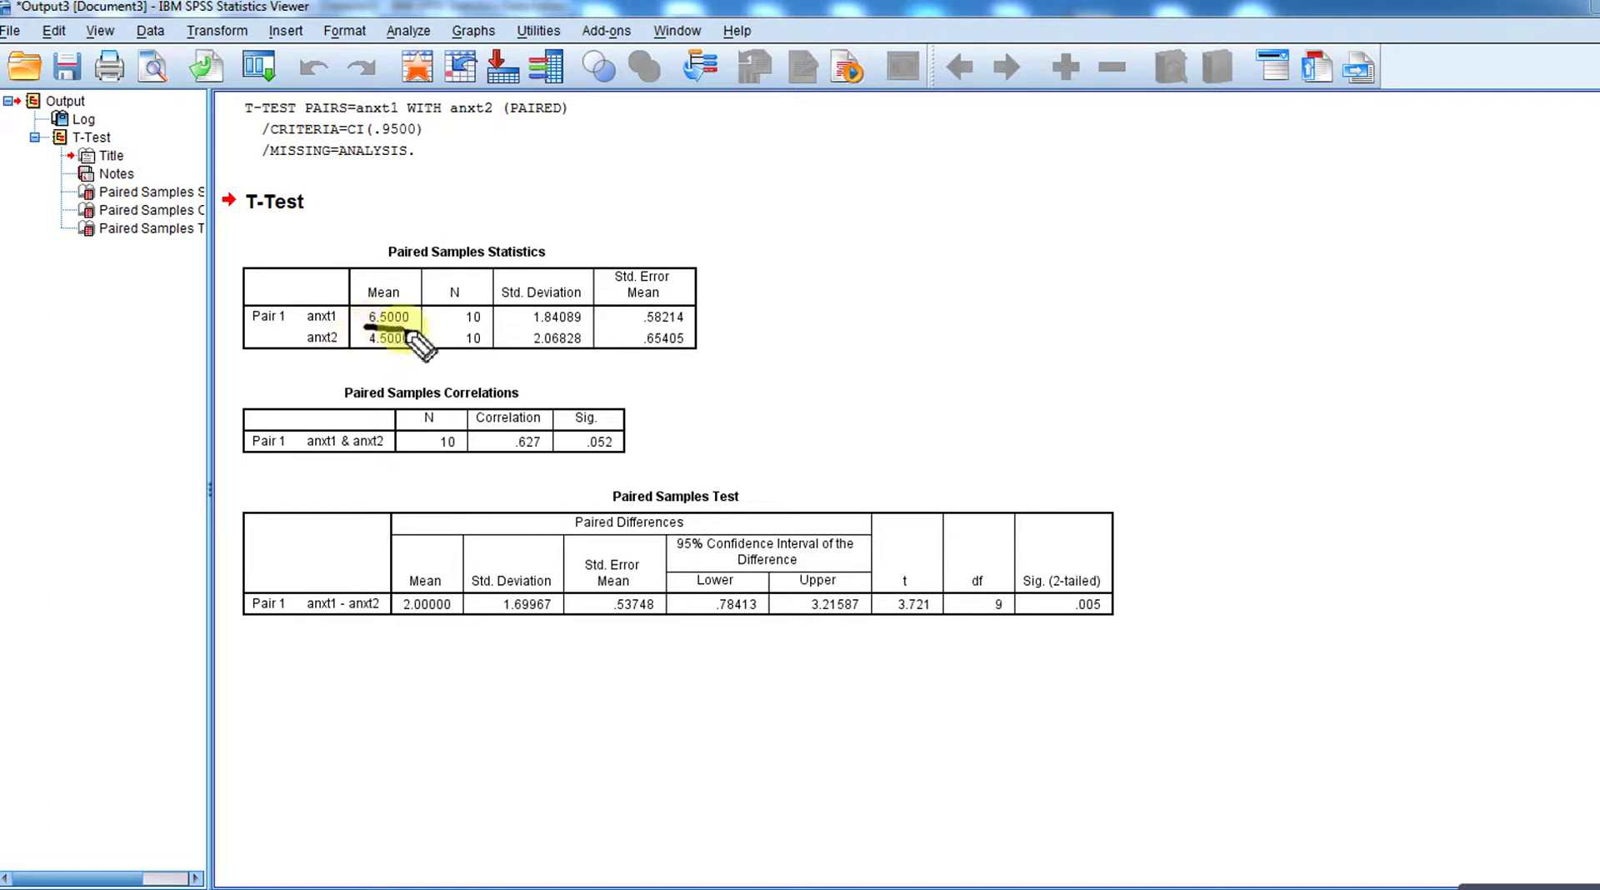
# Underline the anxt1 and anxt2 means, the two variable names in the Paired Samples Test row, and the mean difference
pyautogui.moveTo(365, 329)
pyautogui.mouseDown()
pyautogui.moveTo(408, 329)
pyautogui.moveTo(421, 350)
pyautogui.mouseUp()
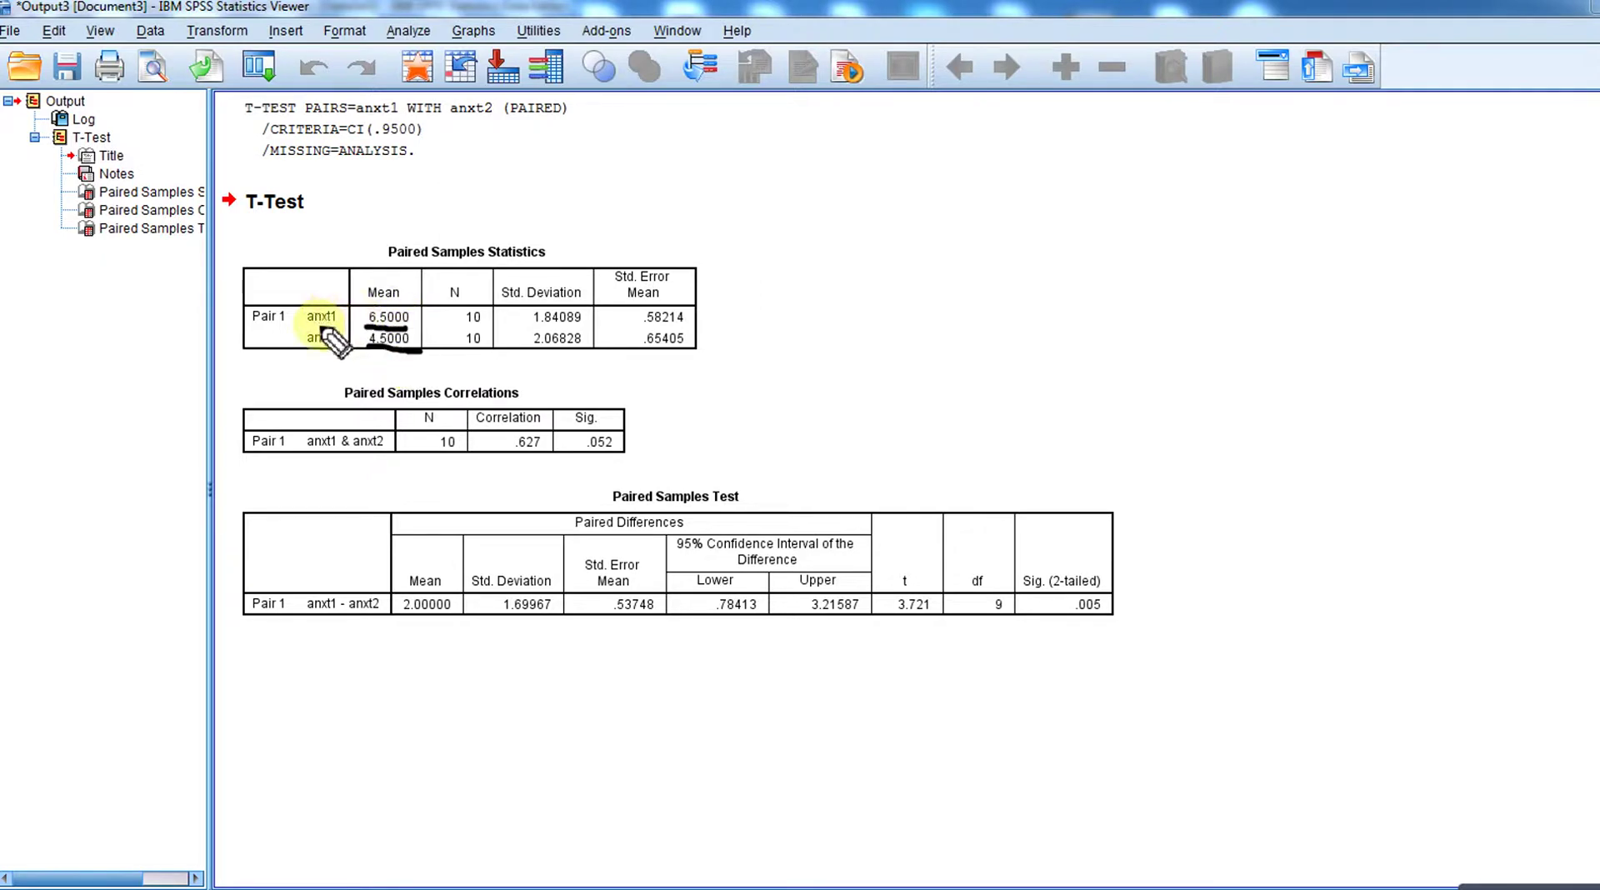
pyautogui.moveTo(300, 620); pyautogui.dragTo(363, 619)
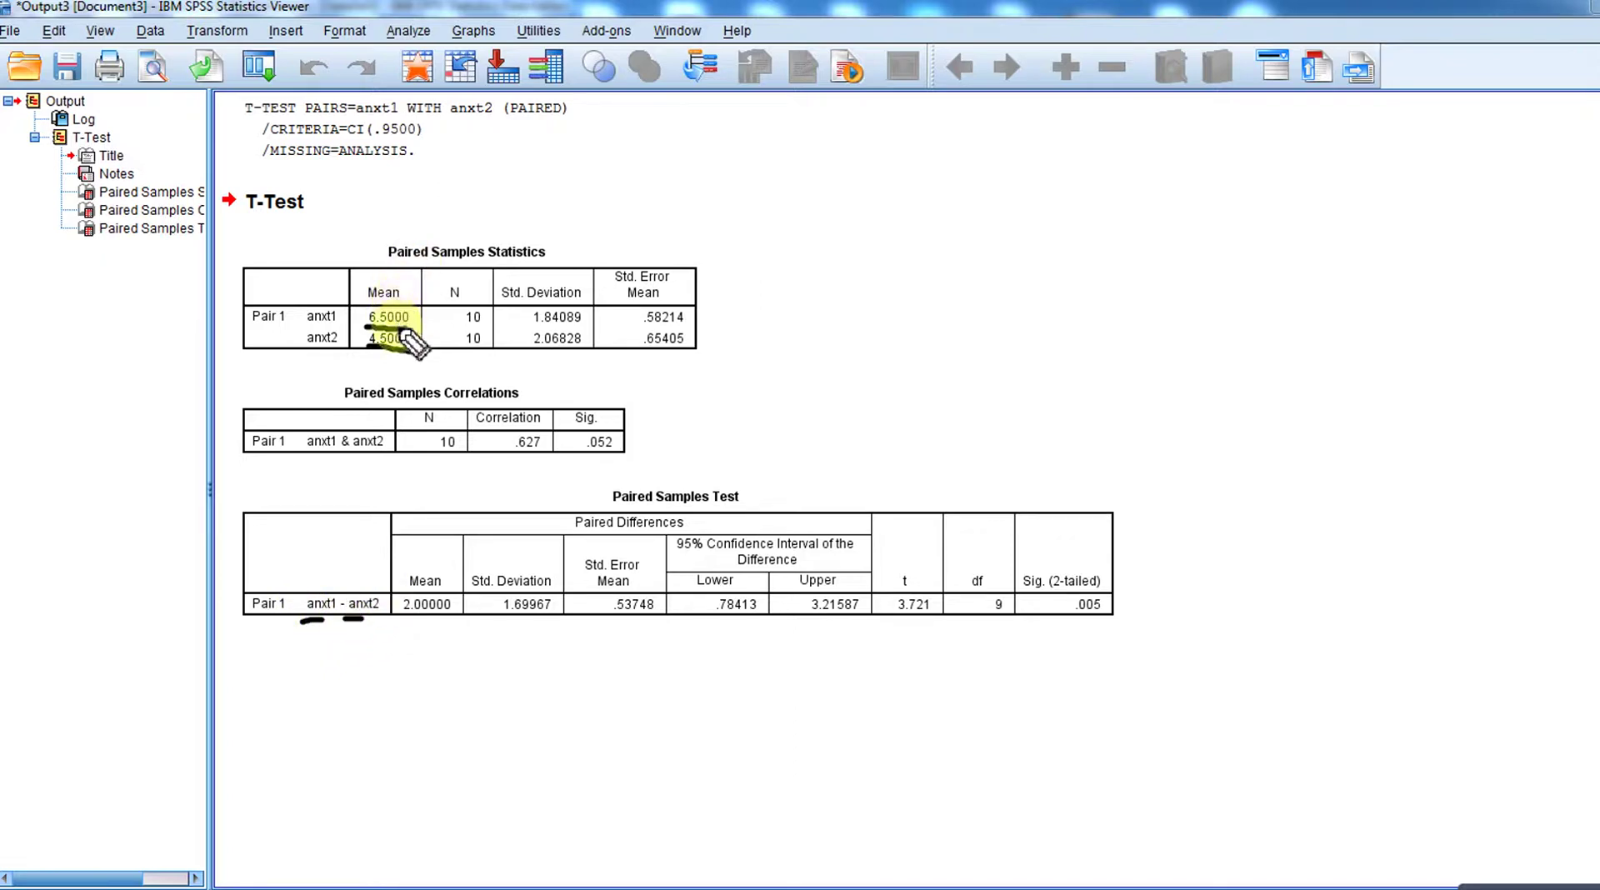
pyautogui.moveTo(397, 626); pyautogui.dragTo(441, 628)
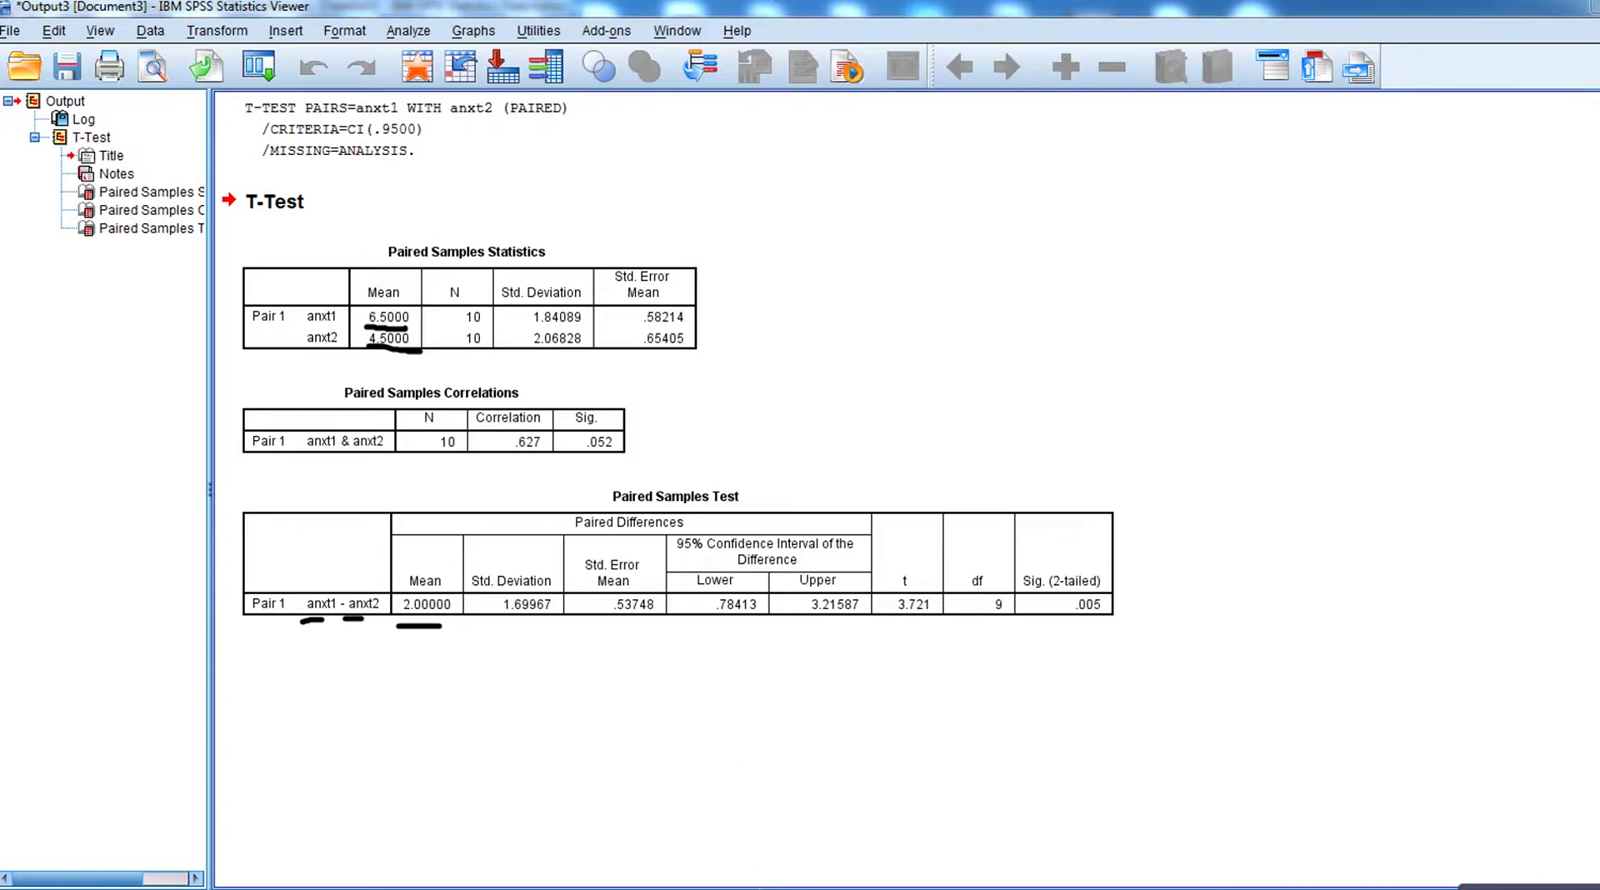
# Switch to the dataset with the older and younger variables and erase the leftover underlines
pyautogui.moveTo(750, 884)
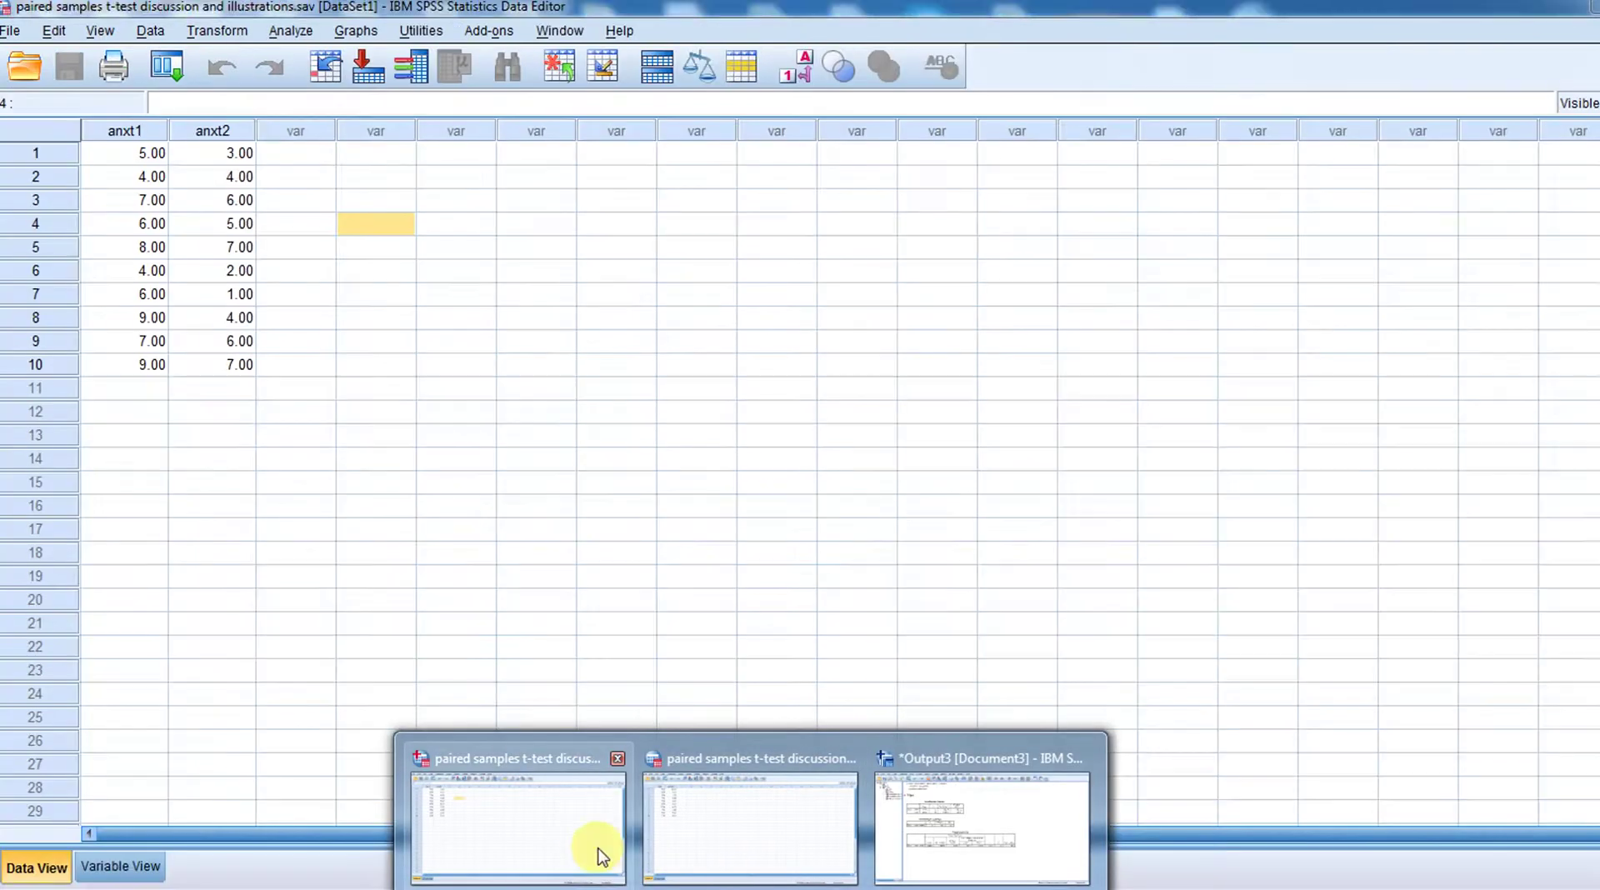
pyautogui.moveTo(667, 833)
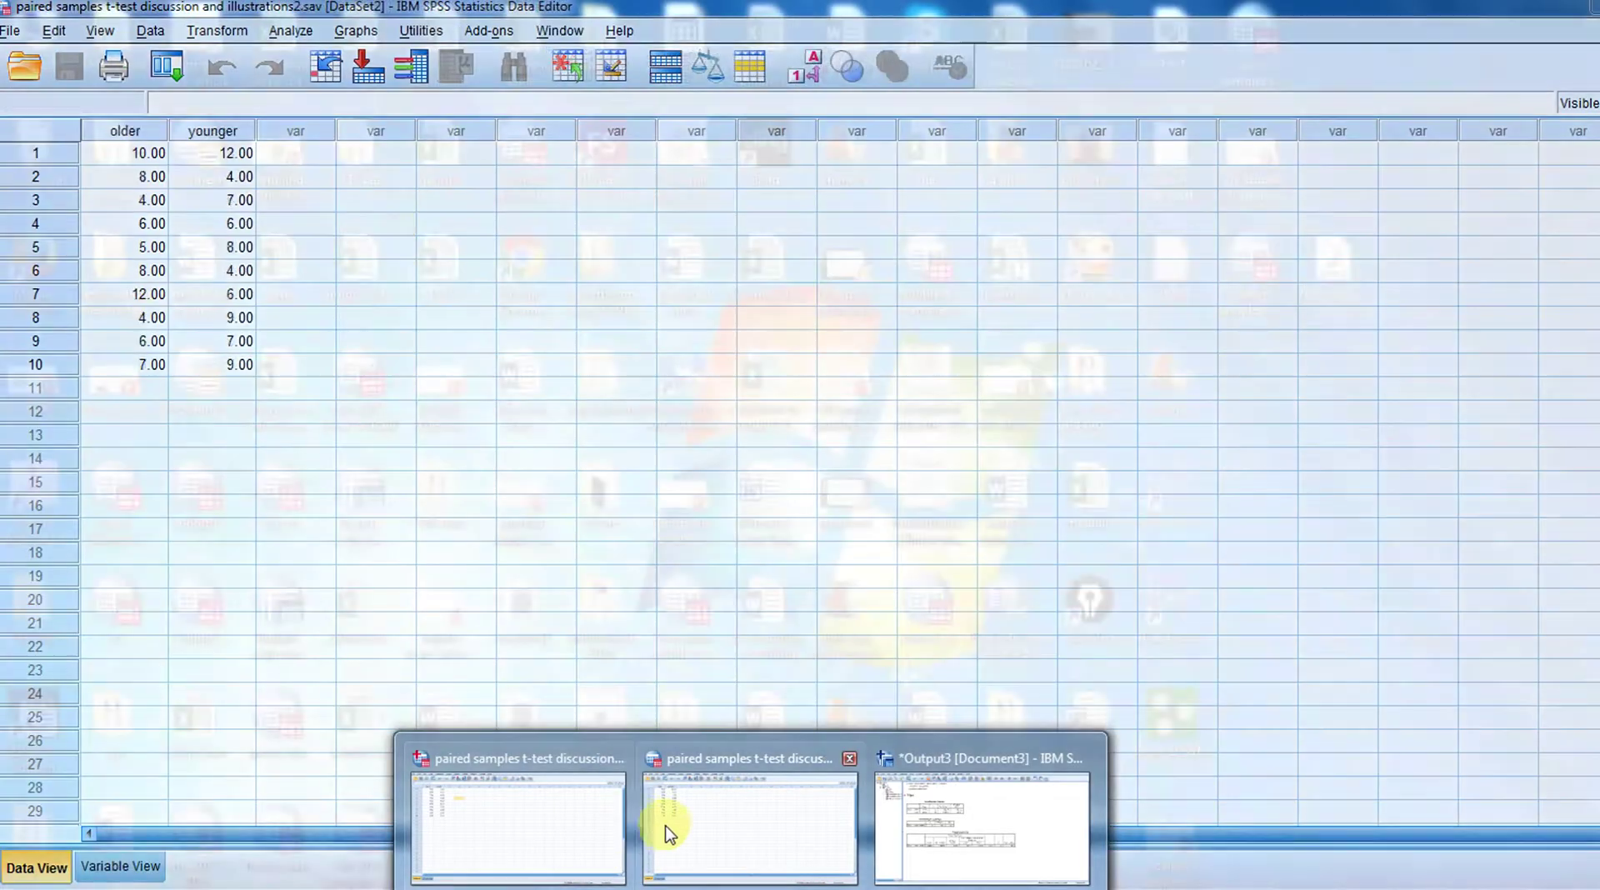
pyautogui.click(768, 836)
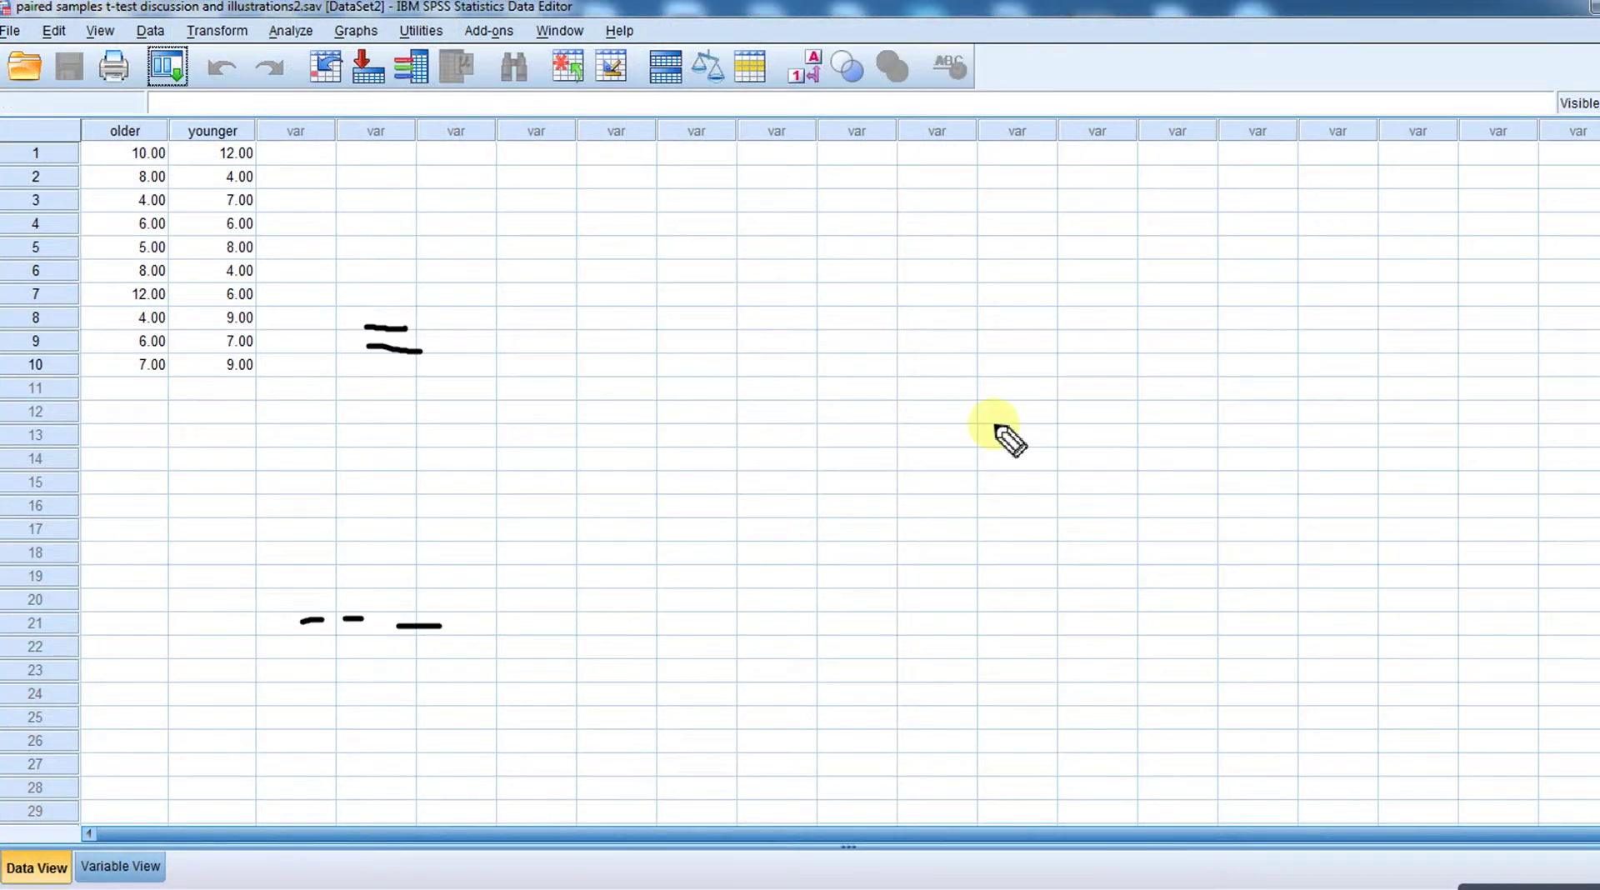
pyautogui.press('e')
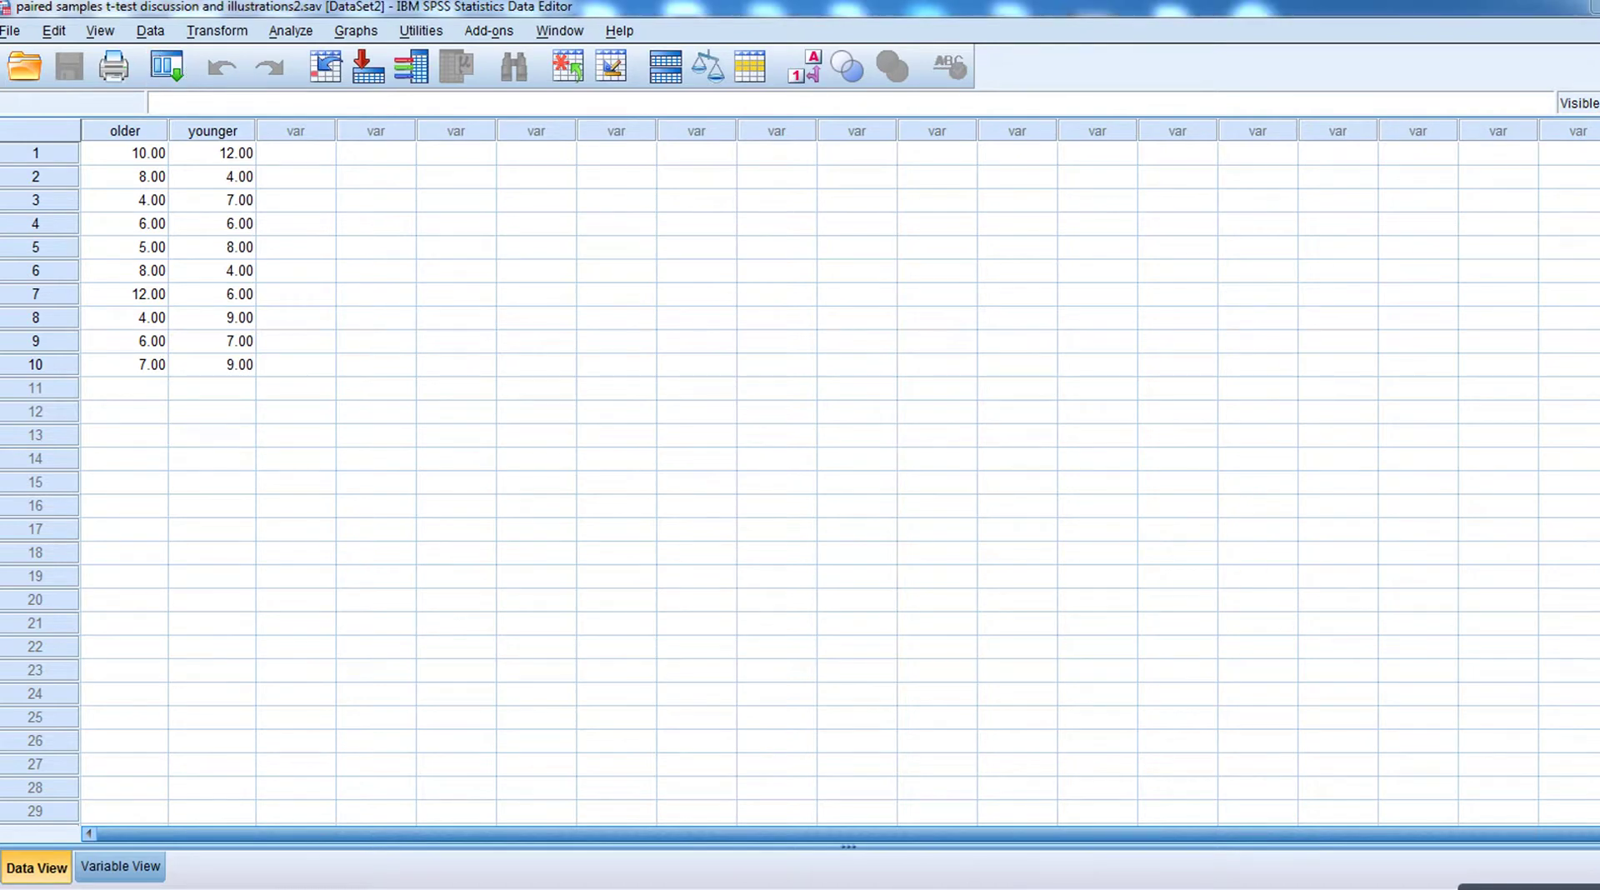
# Revisit the anxiety dataset, then bring the t-test output window back to the front
pyautogui.moveTo(750, 884)
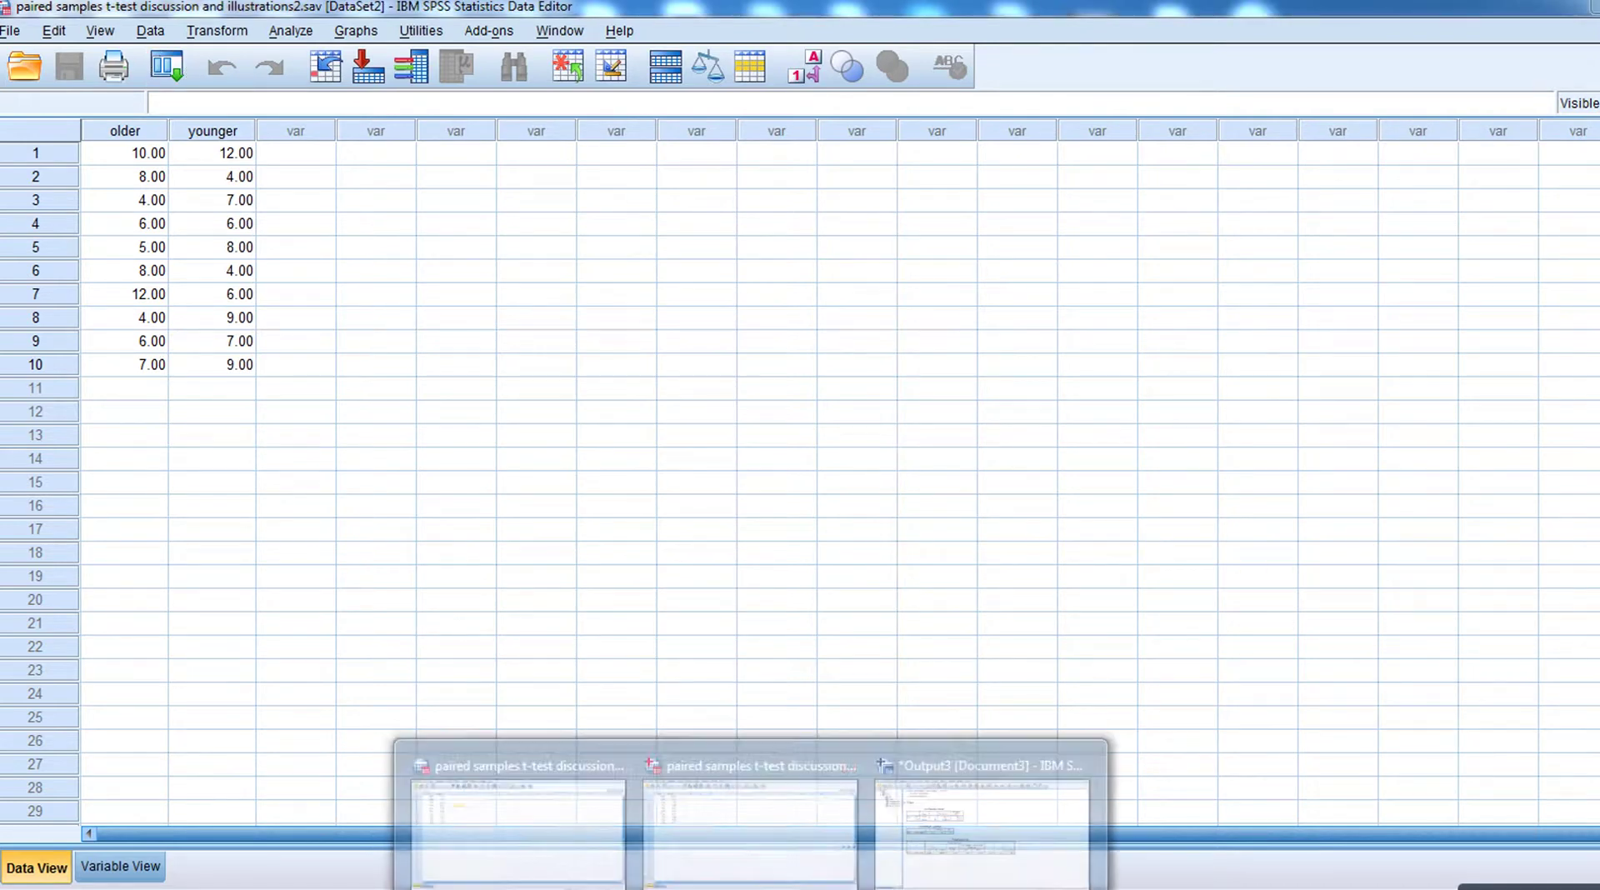
pyautogui.click(691, 840)
pyautogui.moveTo(668, 882)
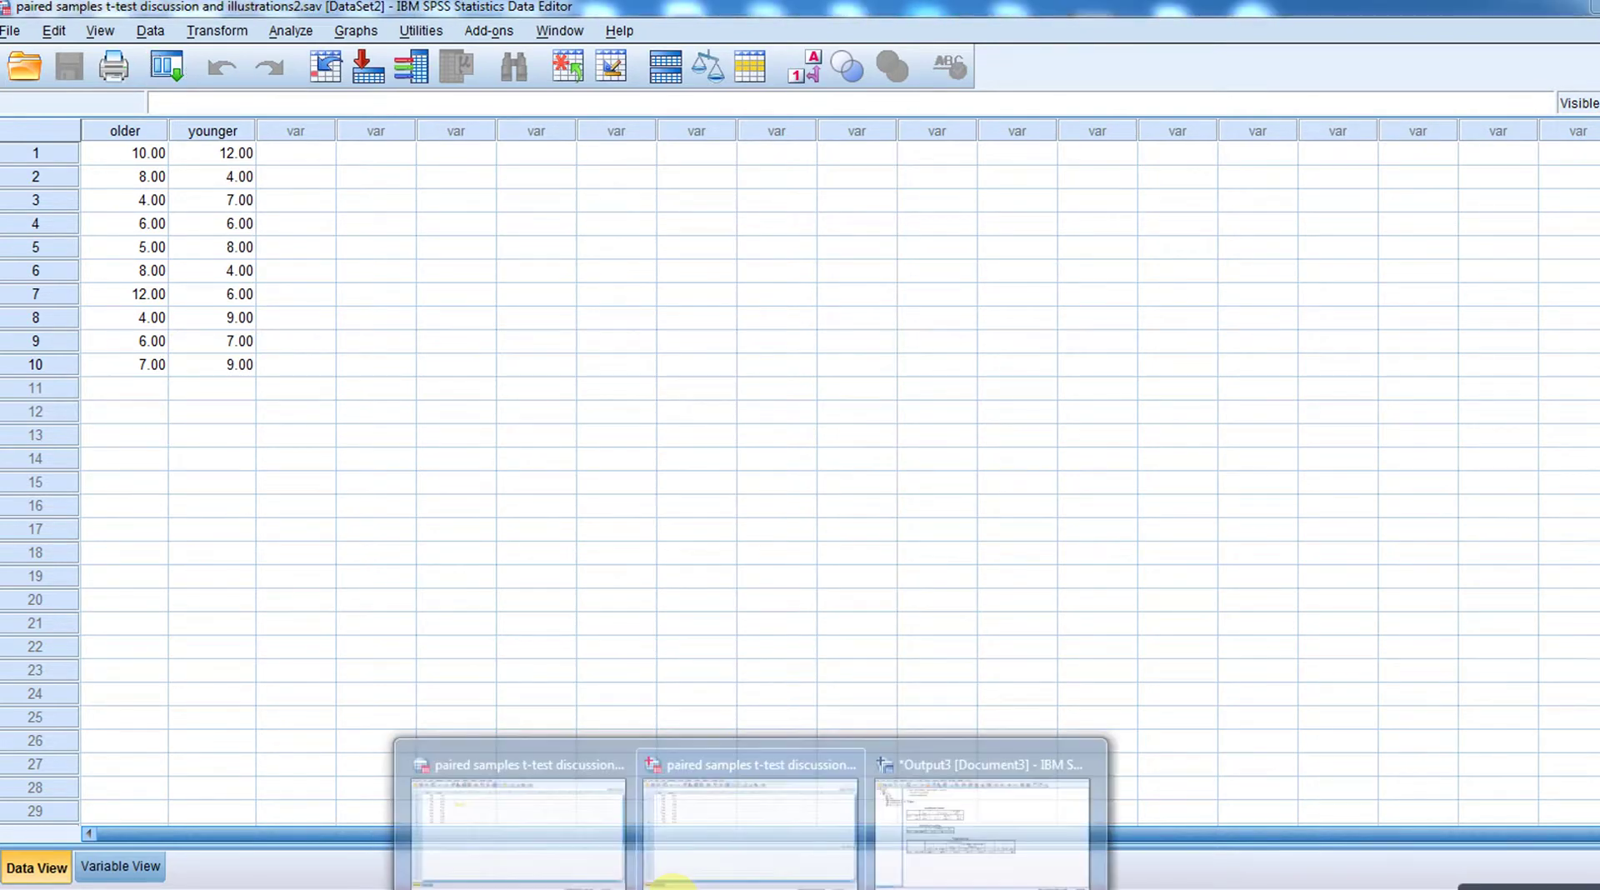
pyautogui.click(558, 837)
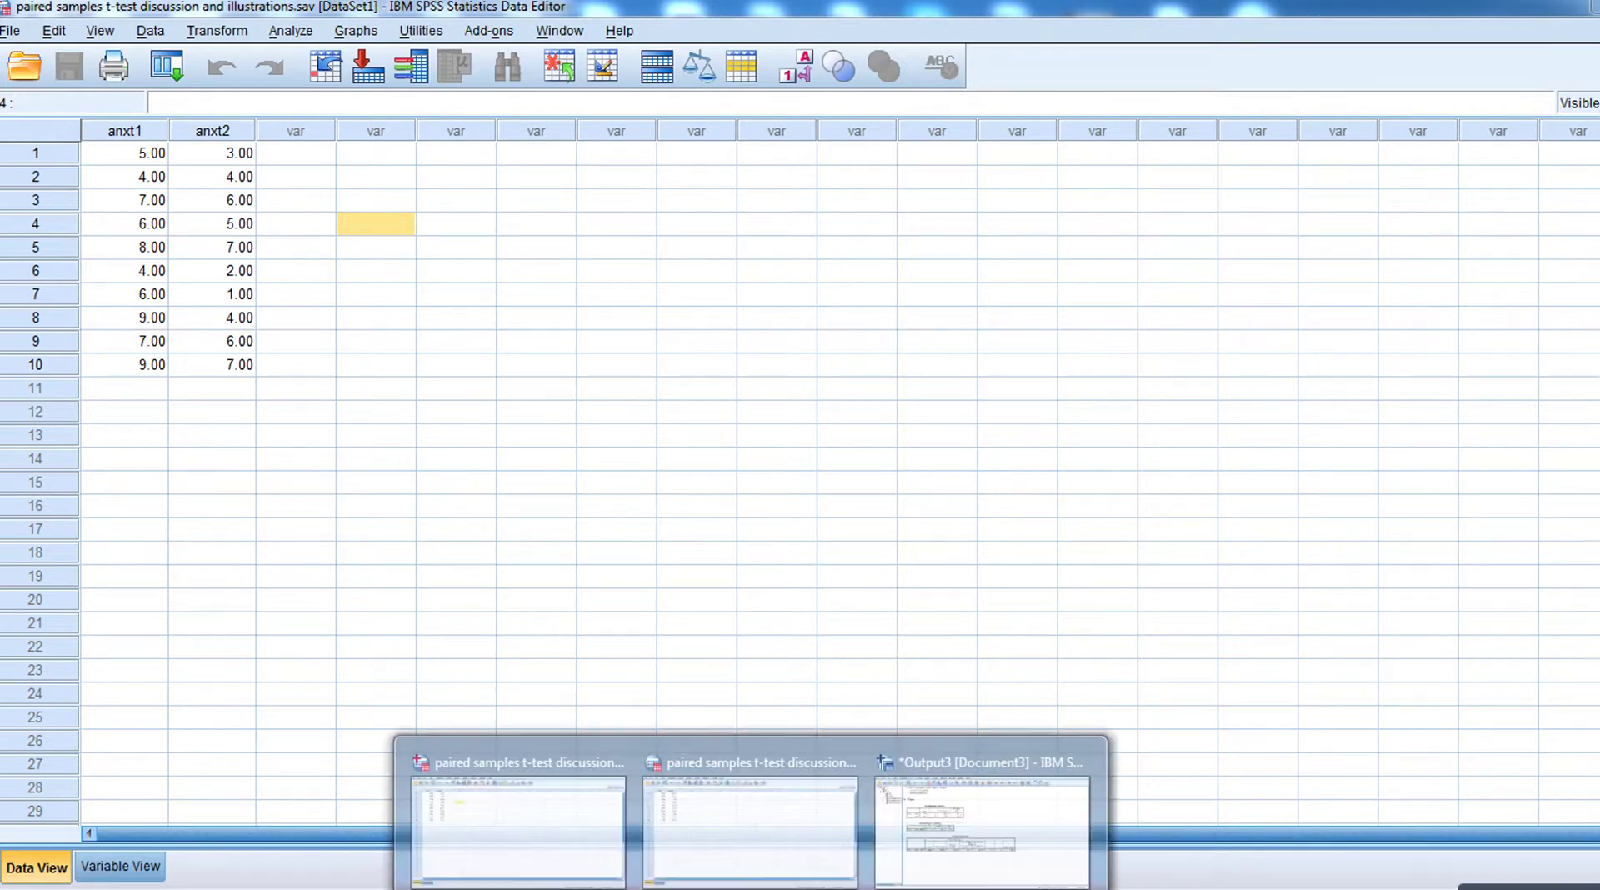
pyautogui.click(964, 794)
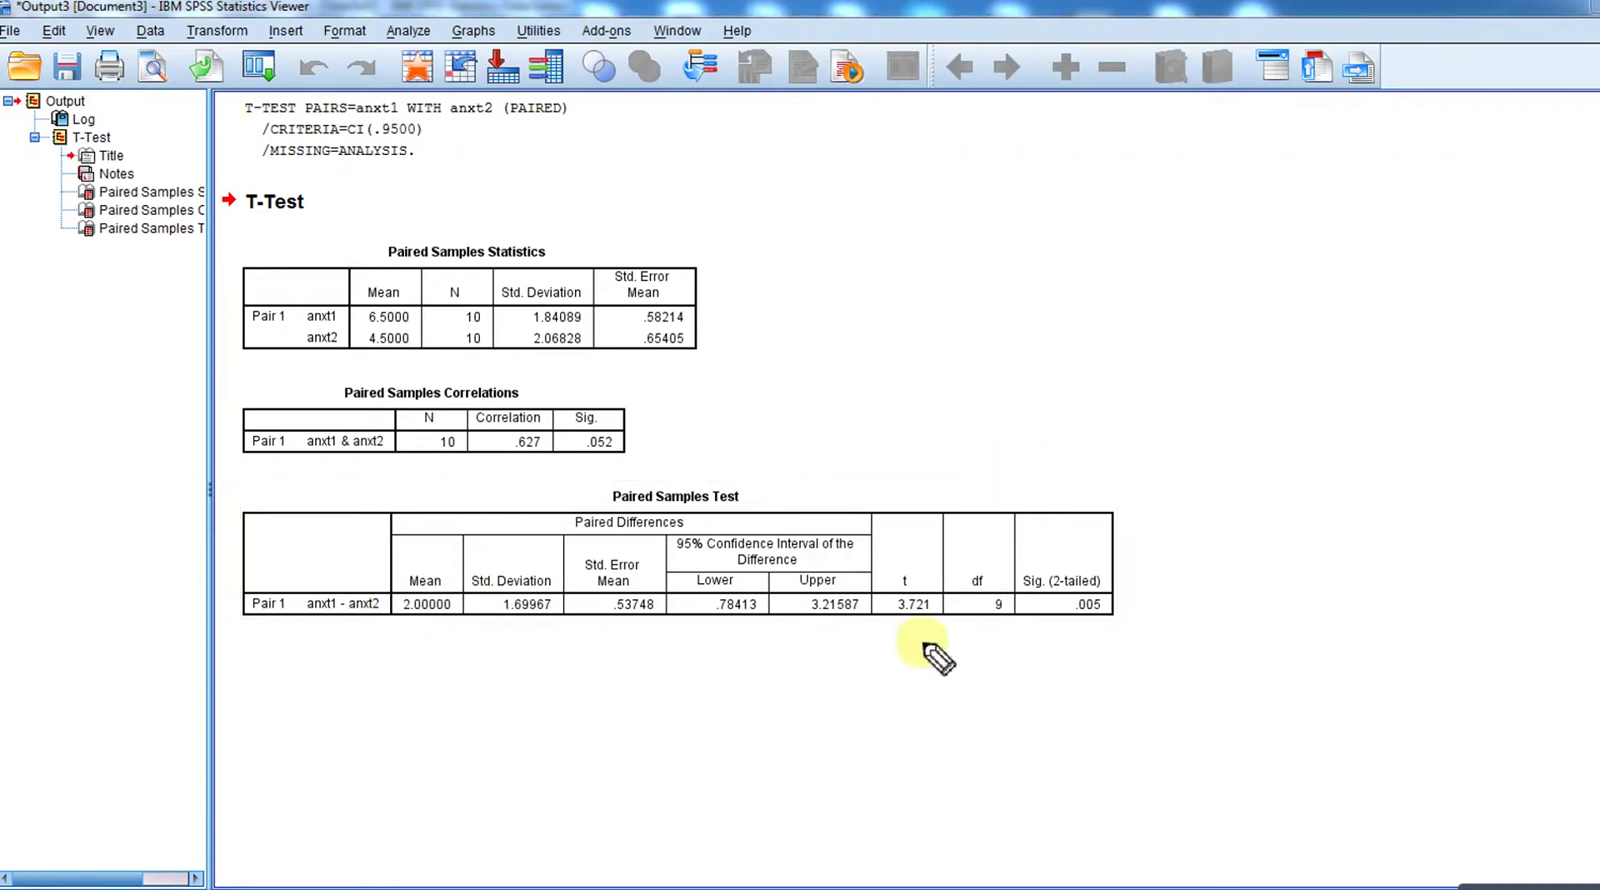
# In the Paired Samples Test table, circle the t value and underline the df, the mean difference and the standard error mean
pyautogui.moveTo(896, 615)
pyautogui.mouseDown()
pyautogui.moveTo(948, 627)
pyautogui.moveTo(892, 571)
pyautogui.moveTo(882, 616)
pyautogui.moveTo(1007, 629)
pyautogui.mouseUp()
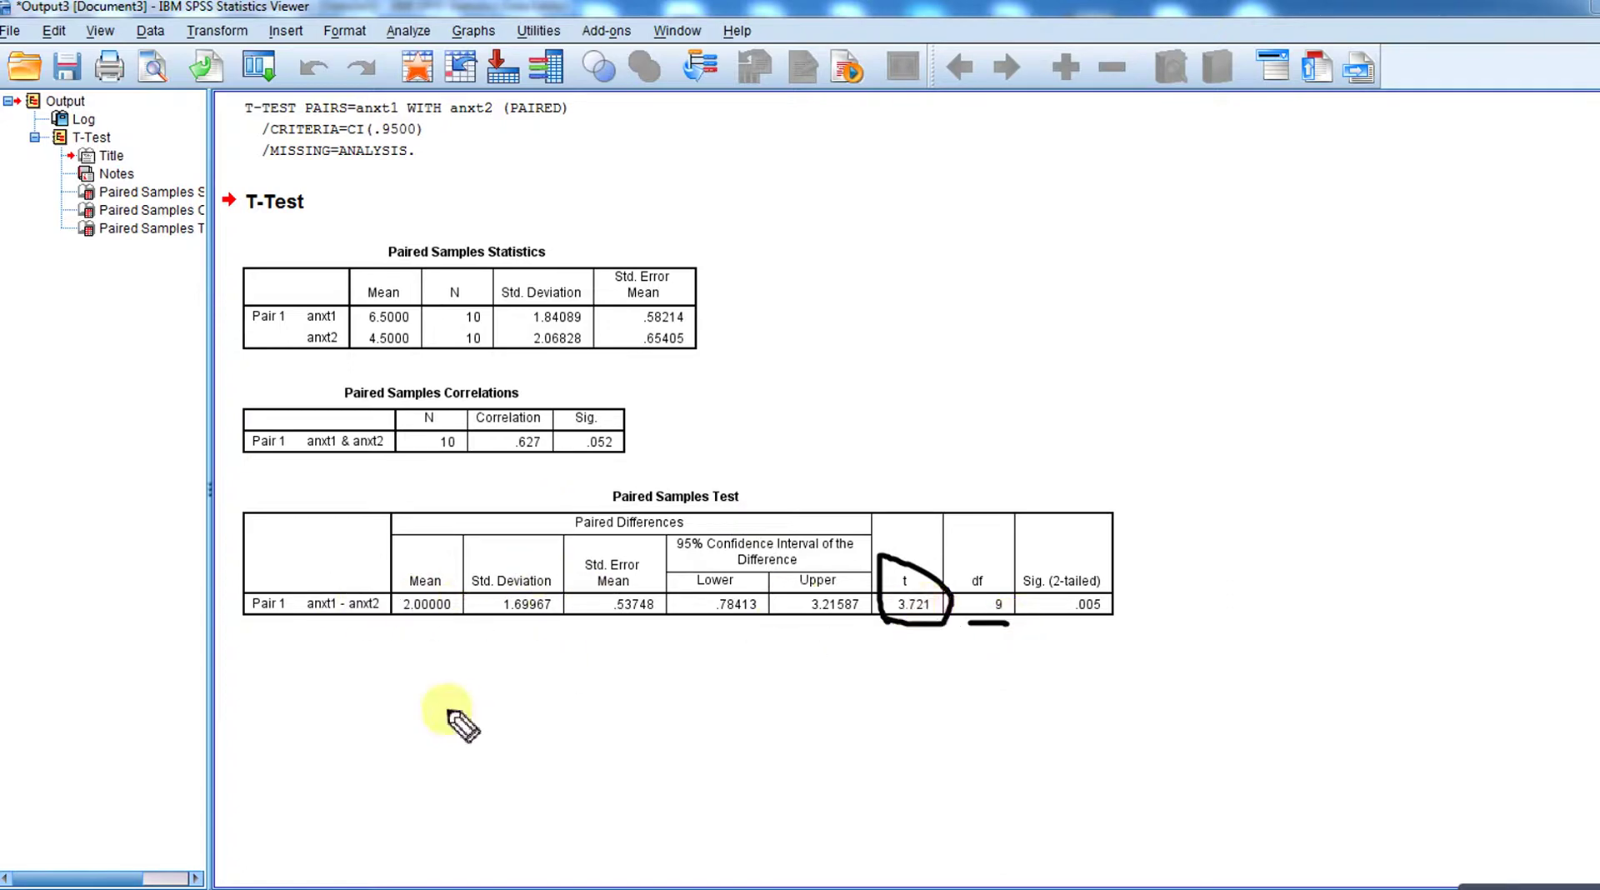
pyautogui.moveTo(401, 626); pyautogui.dragTo(433, 624)
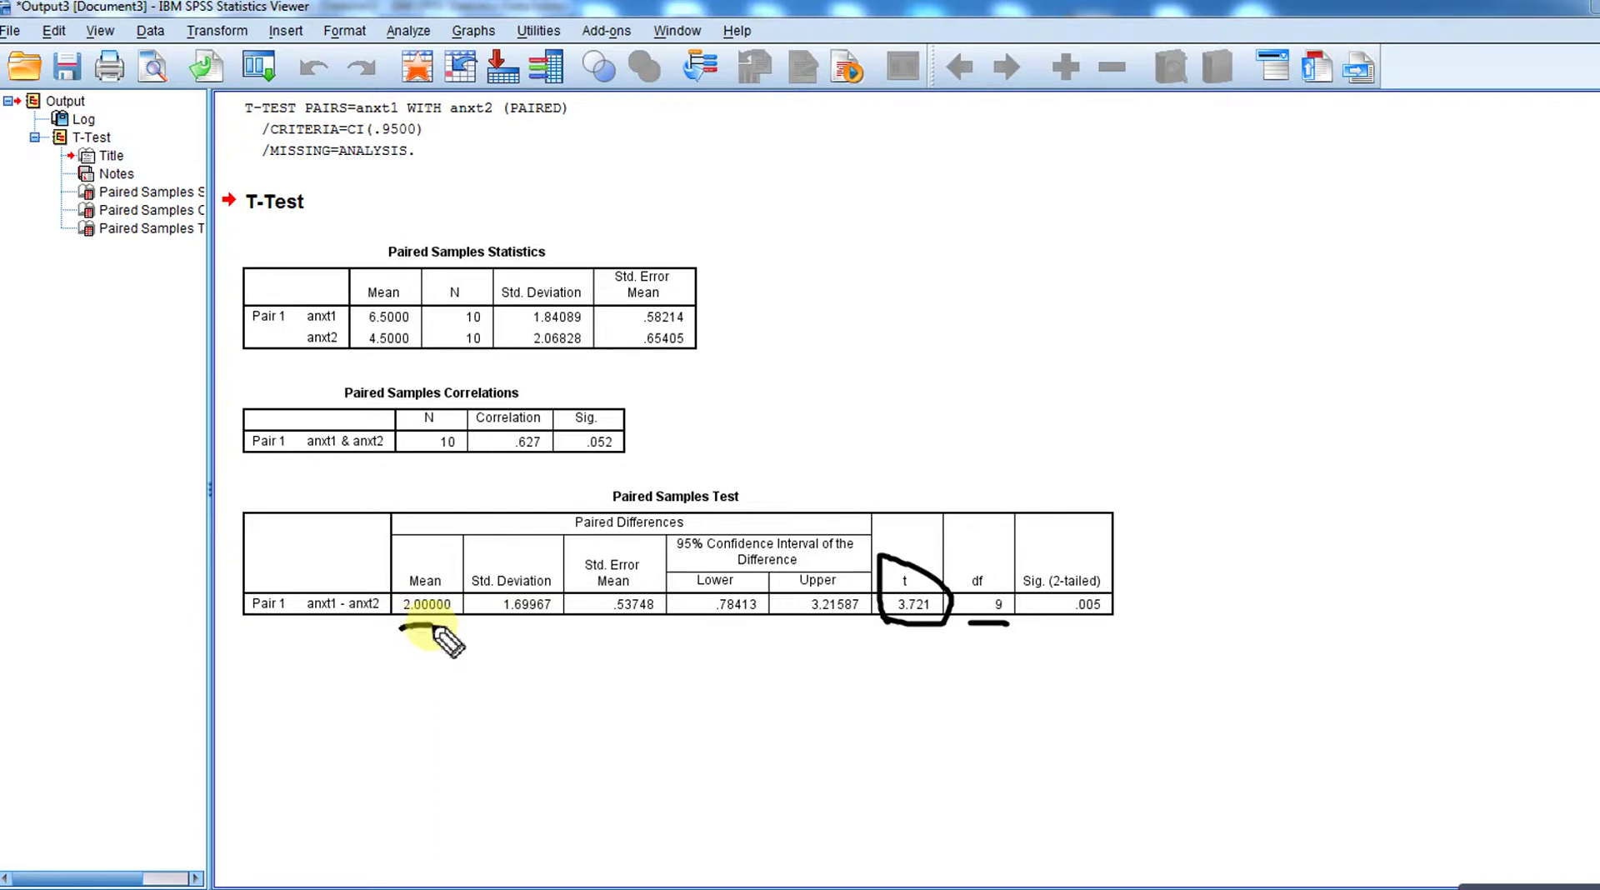
pyautogui.moveTo(596, 623); pyautogui.dragTo(647, 624)
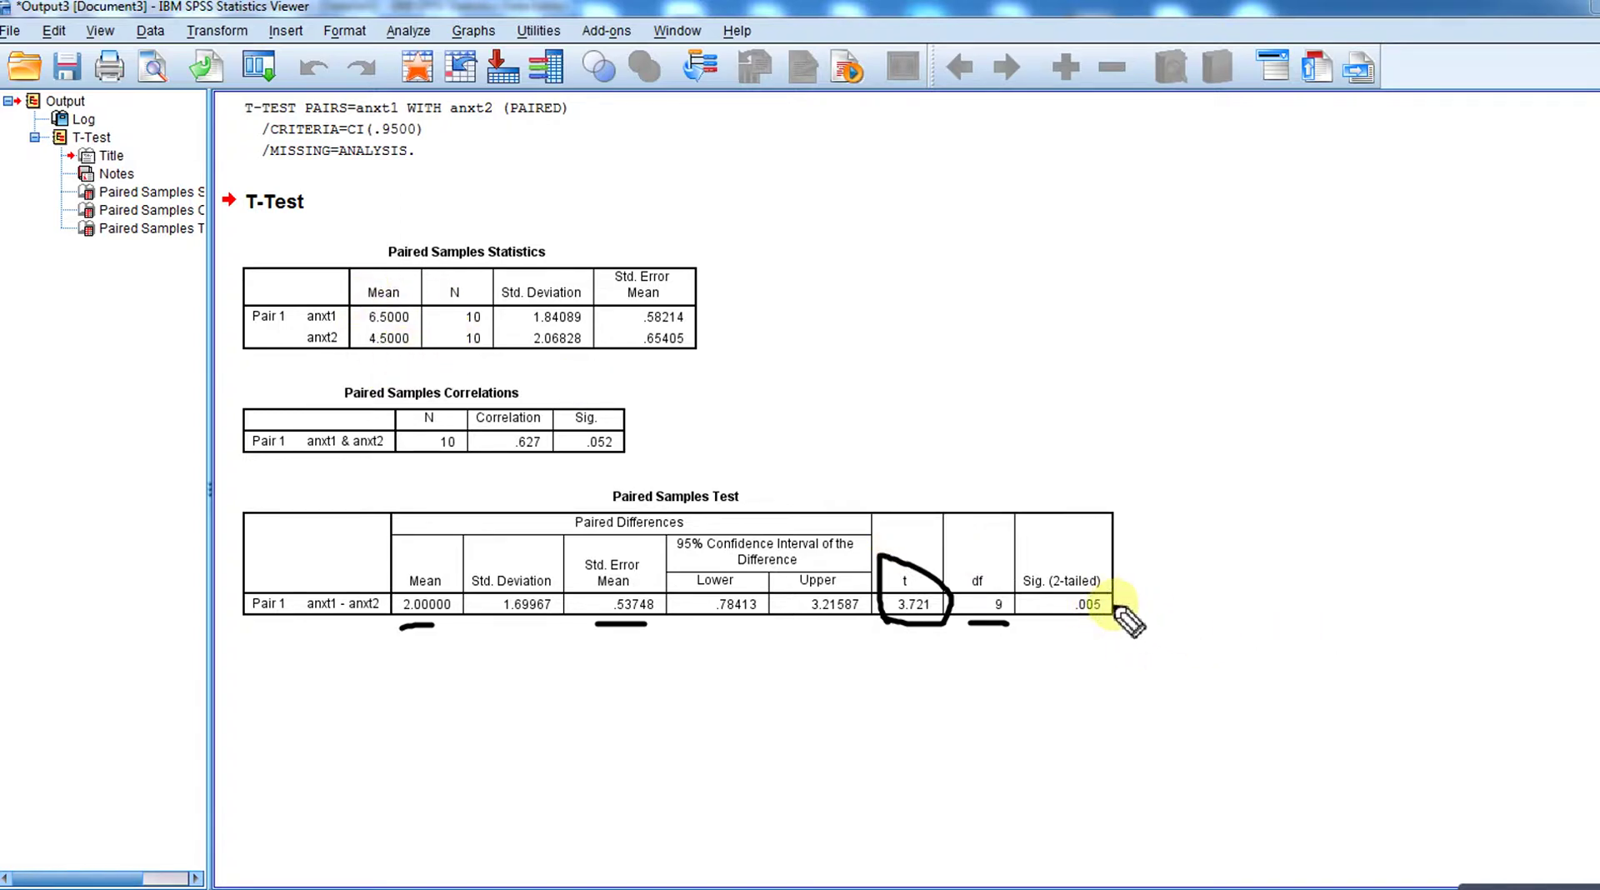
# Label the Sig. (2-tailed) value "p-value" and handwrite the rule "If p ≤ .05, reject null" below it
pyautogui.moveTo(1110, 605)
pyautogui.mouseDown()
pyautogui.moveTo(1153, 617)
pyautogui.moveTo(1155, 593)
pyautogui.moveTo(1169, 598)
pyautogui.moveTo(1155, 607)
pyautogui.moveTo(1244, 582)
pyautogui.moveTo(1247, 597)
pyautogui.moveTo(1290, 594)
pyautogui.mouseUp()
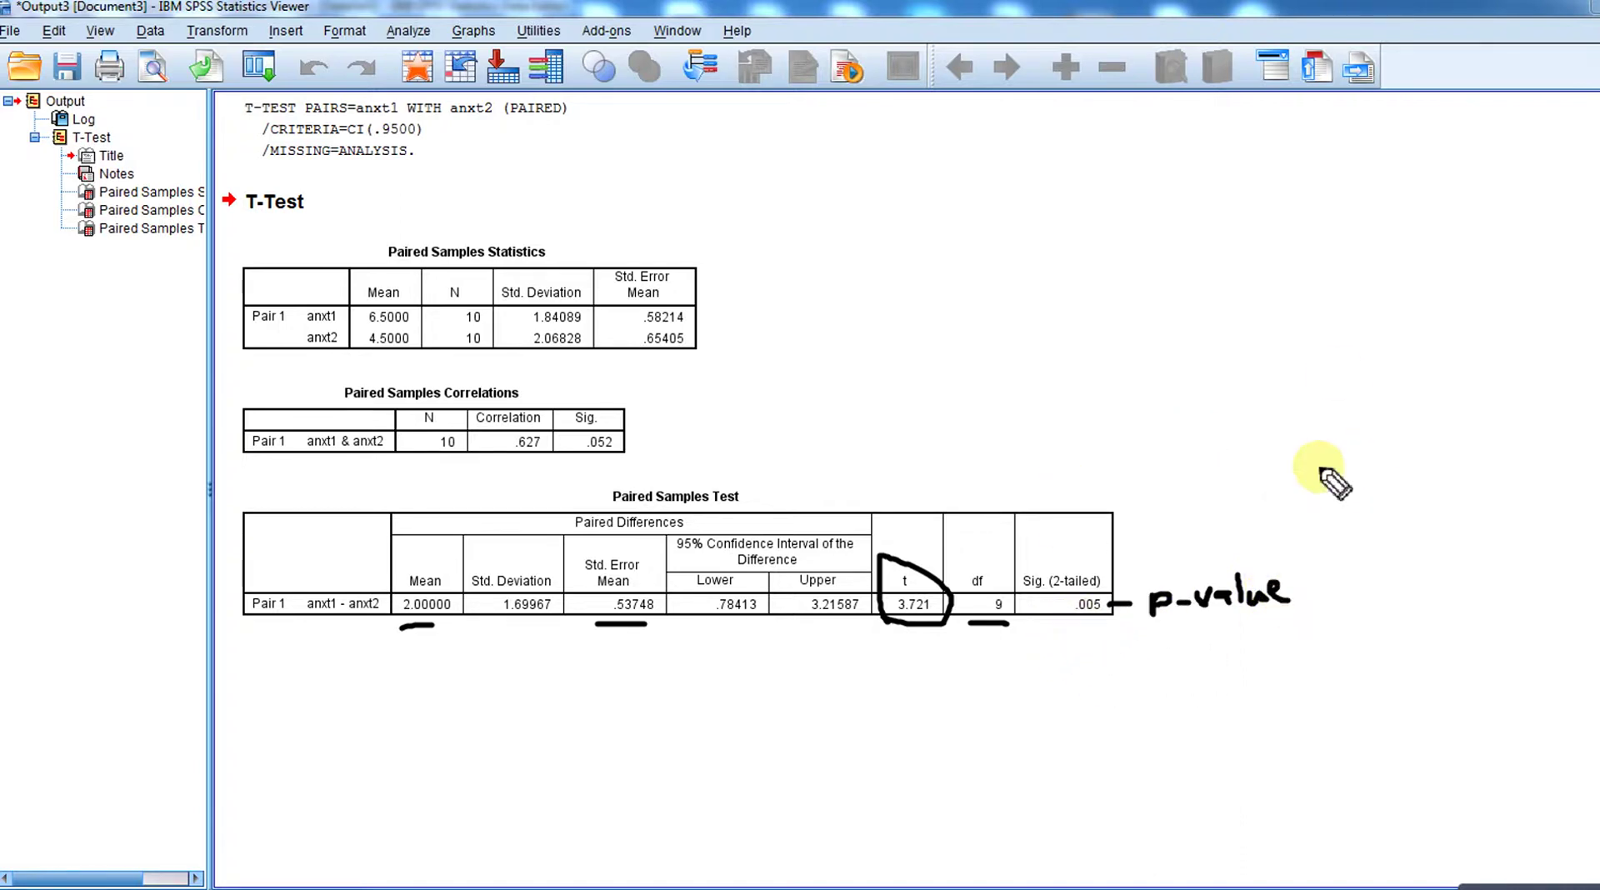
pyautogui.moveTo(1157, 689)
pyautogui.mouseDown()
pyautogui.moveTo(1157, 717)
pyautogui.moveTo(1174, 684)
pyautogui.moveTo(1164, 715)
pyautogui.moveTo(1192, 685)
pyautogui.moveTo(1260, 713)
pyautogui.mouseUp()
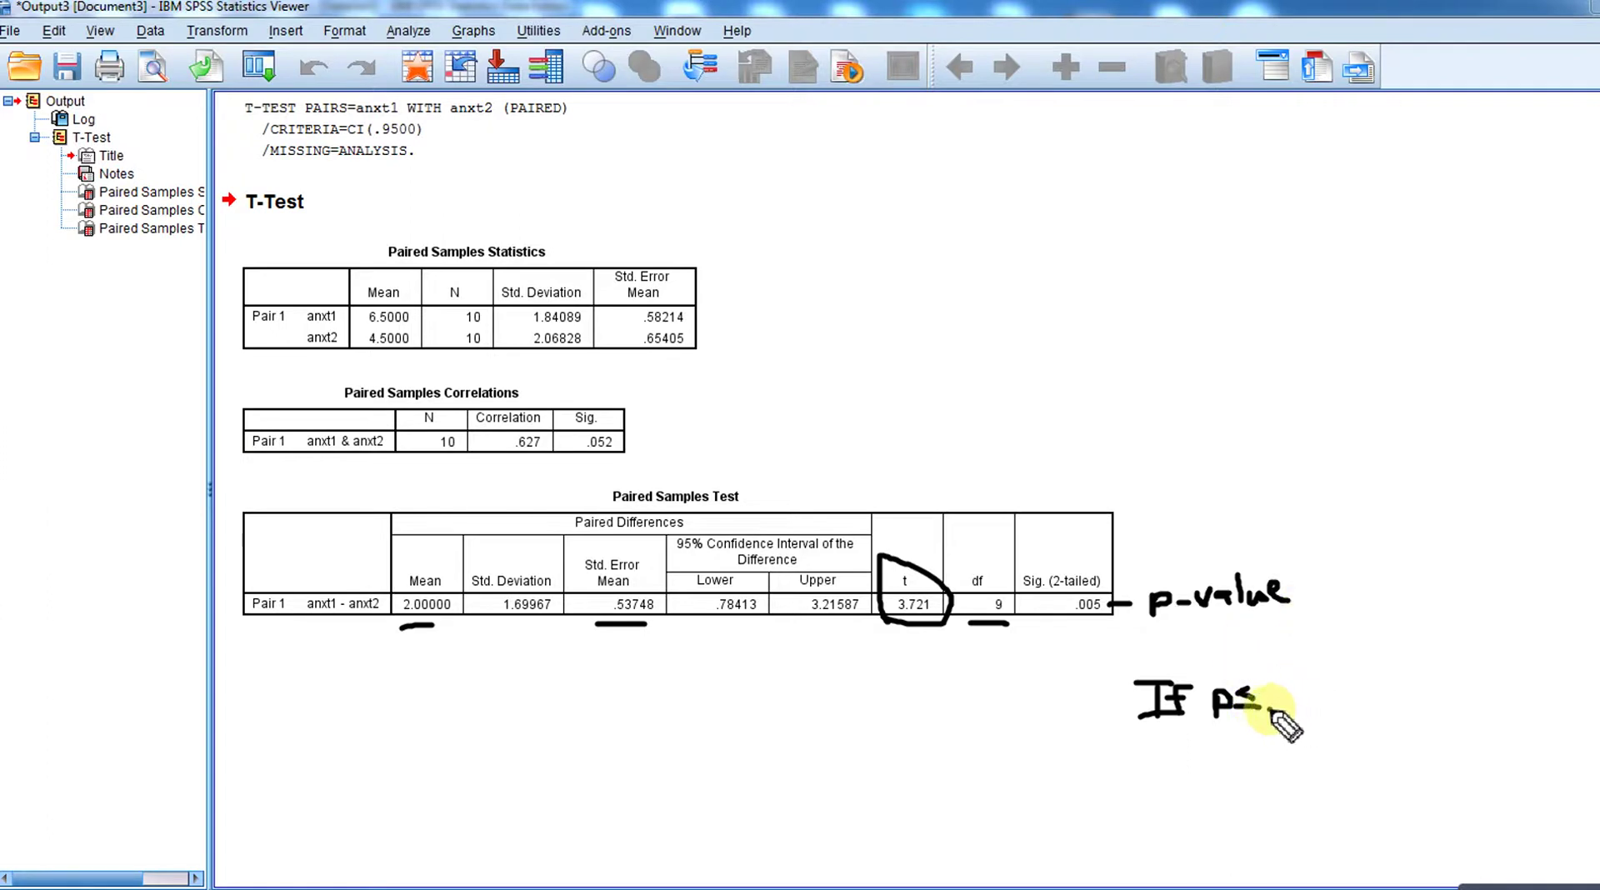
pyautogui.click(1270, 707)
pyautogui.moveTo(1282, 691)
pyautogui.mouseDown()
pyautogui.moveTo(1334, 712)
pyautogui.moveTo(1364, 695)
pyautogui.moveTo(1375, 719)
pyautogui.mouseUp()
pyautogui.moveTo(1387, 674)
pyautogui.mouseDown()
pyautogui.moveTo(1435, 710)
pyautogui.moveTo(1464, 692)
pyautogui.mouseUp()
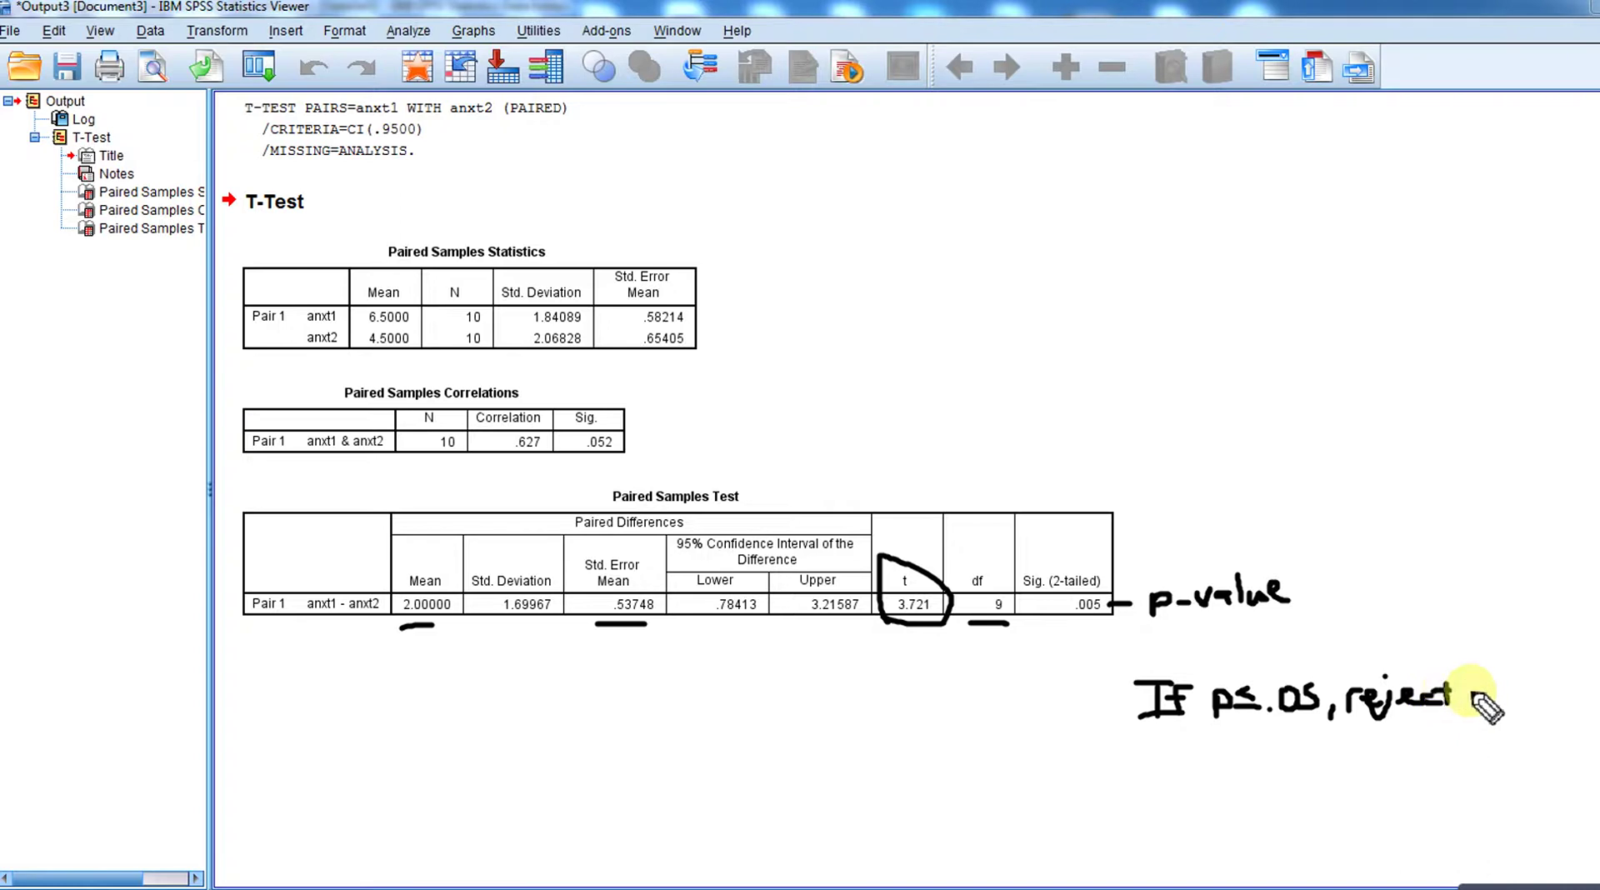
pyautogui.moveTo(1471, 698)
pyautogui.mouseDown()
pyautogui.moveTo(1493, 710)
pyautogui.moveTo(1525, 693)
pyautogui.mouseUp()
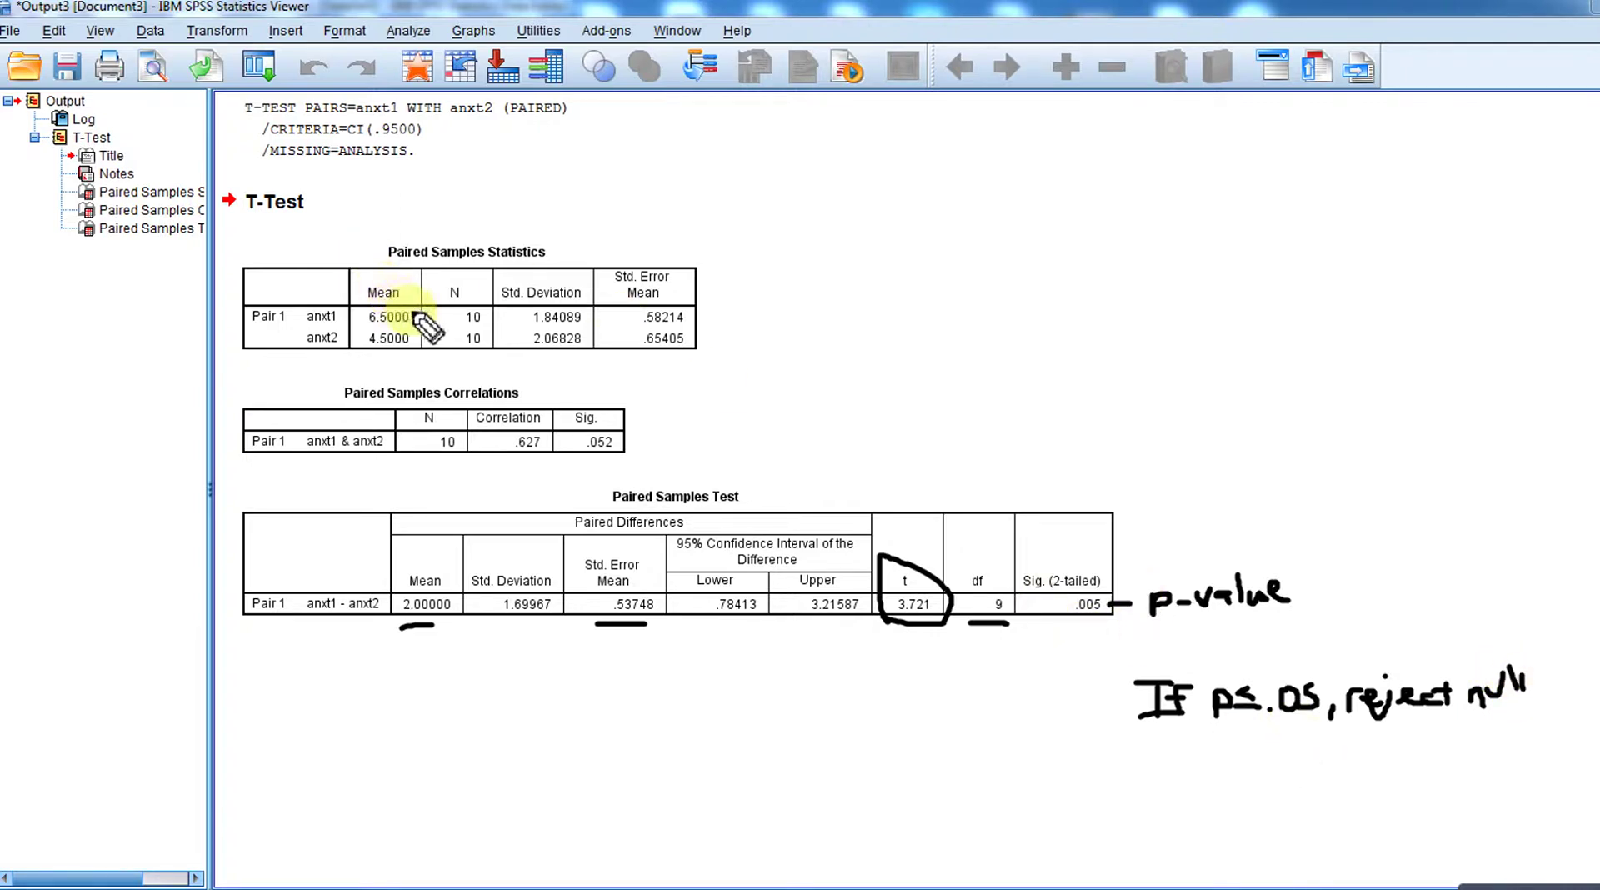
# Circle the anxt1 and anxt2 means in the Paired Samples Statistics table, then erase all annotations
pyautogui.moveTo(419, 315)
pyautogui.mouseDown()
pyautogui.moveTo(361, 321)
pyautogui.moveTo(385, 357)
pyautogui.moveTo(415, 309)
pyautogui.mouseUp()
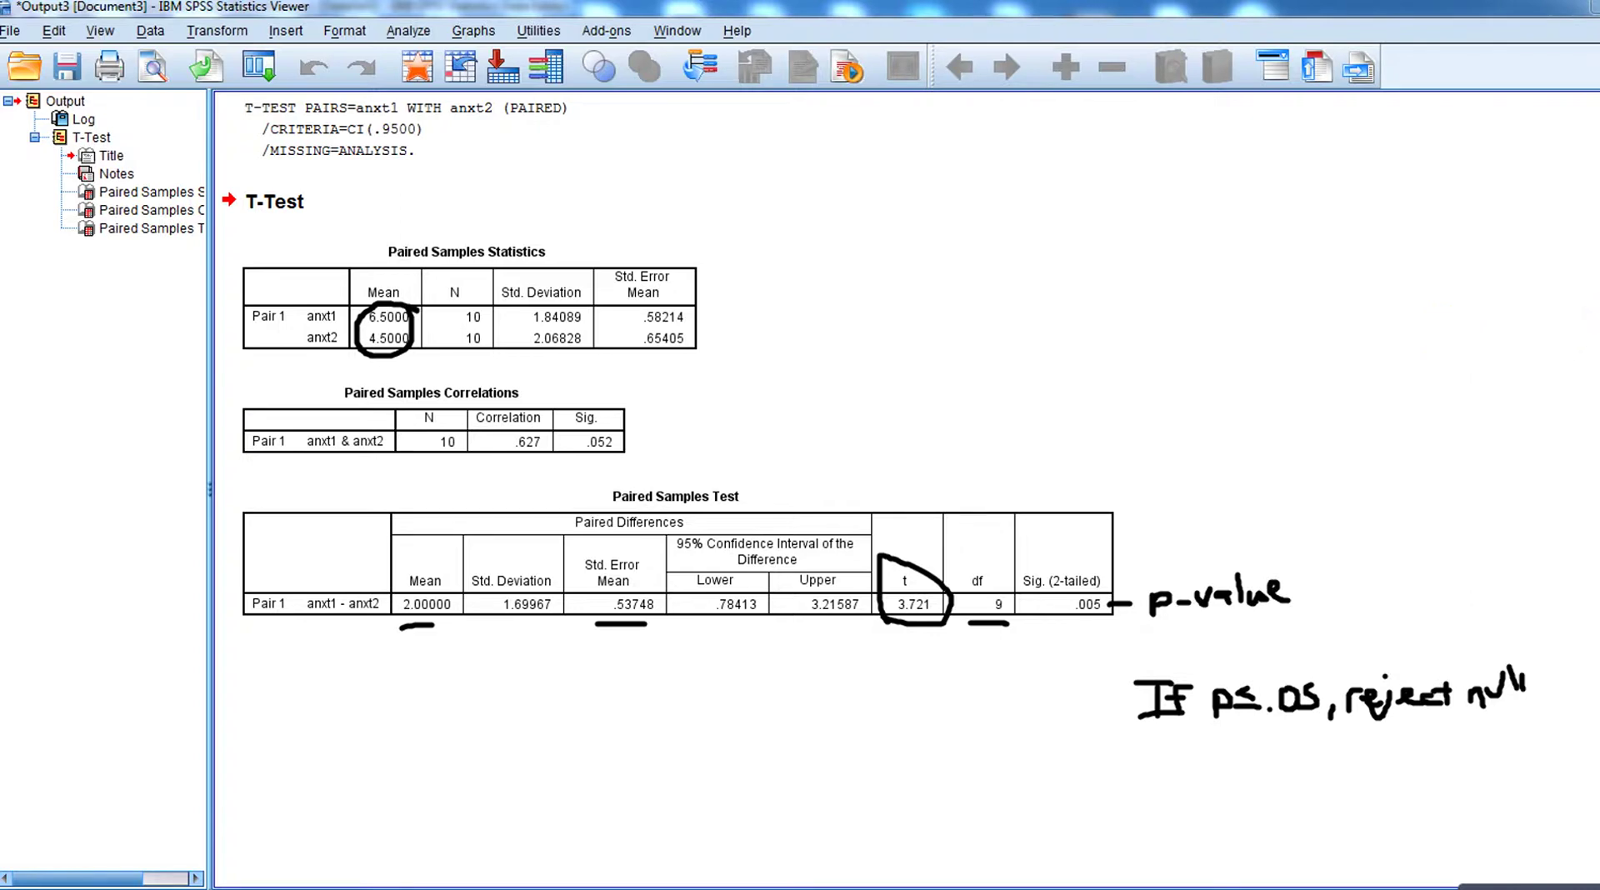
pyautogui.press('e')
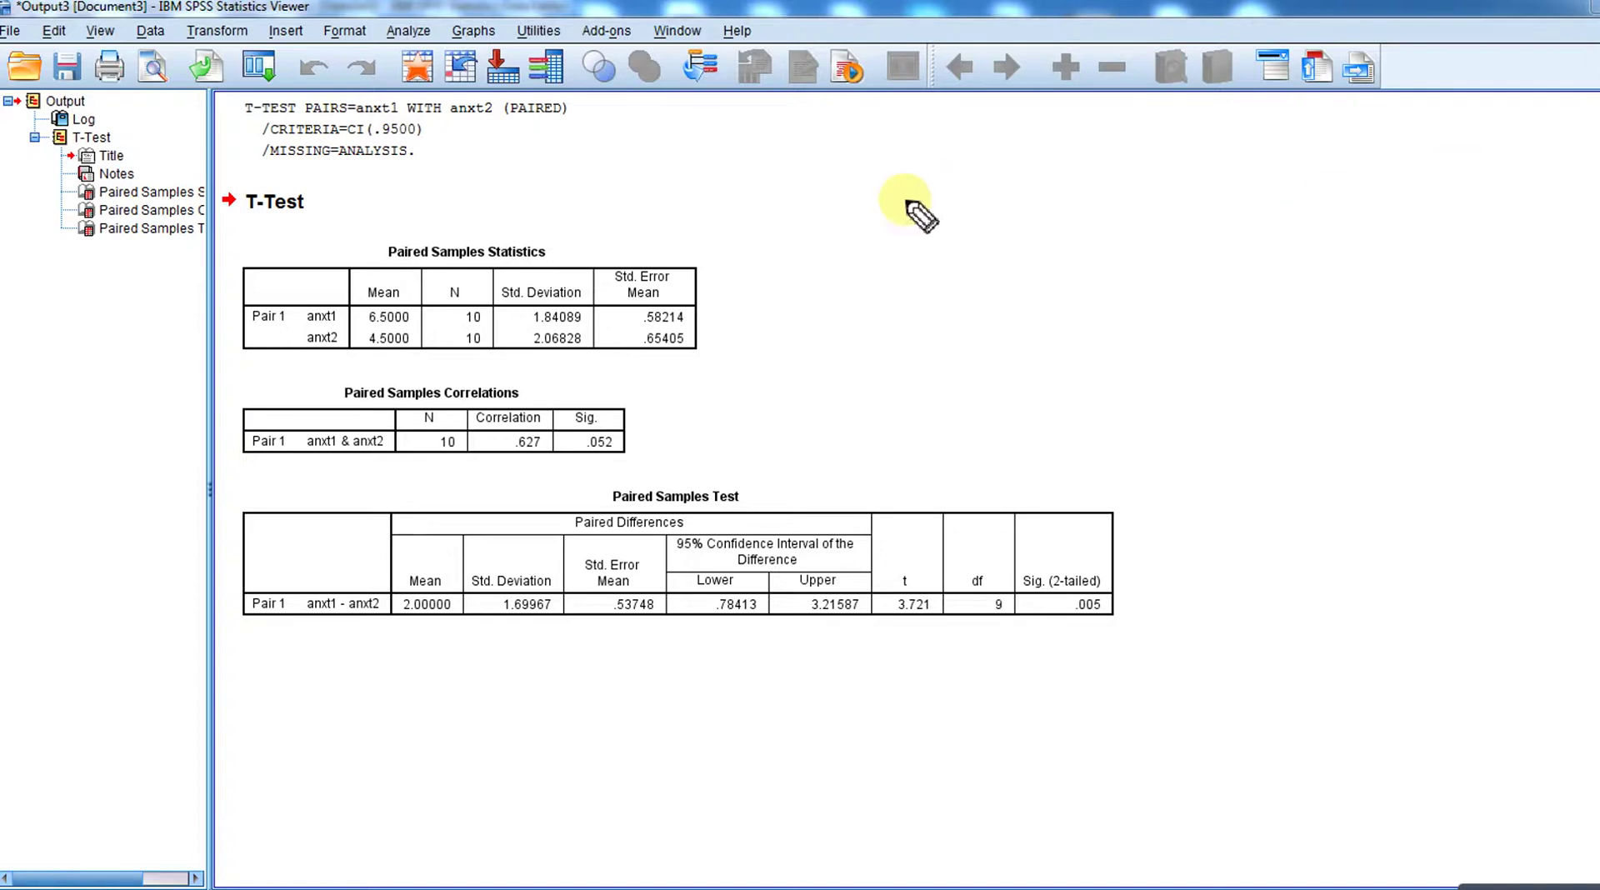
# Handwrite the one-tailed alternative hypothesis "H1: μ1 - μ2 > 0" in the blank area beside the T-Test heading
pyautogui.moveTo(832, 190)
pyautogui.mouseDown()
pyautogui.moveTo(833, 232)
pyautogui.moveTo(844, 215)
pyautogui.moveTo(862, 244)
pyautogui.moveTo(910, 213)
pyautogui.moveTo(935, 230)
pyautogui.mouseUp()
pyautogui.click(882, 206)
pyautogui.click(882, 223)
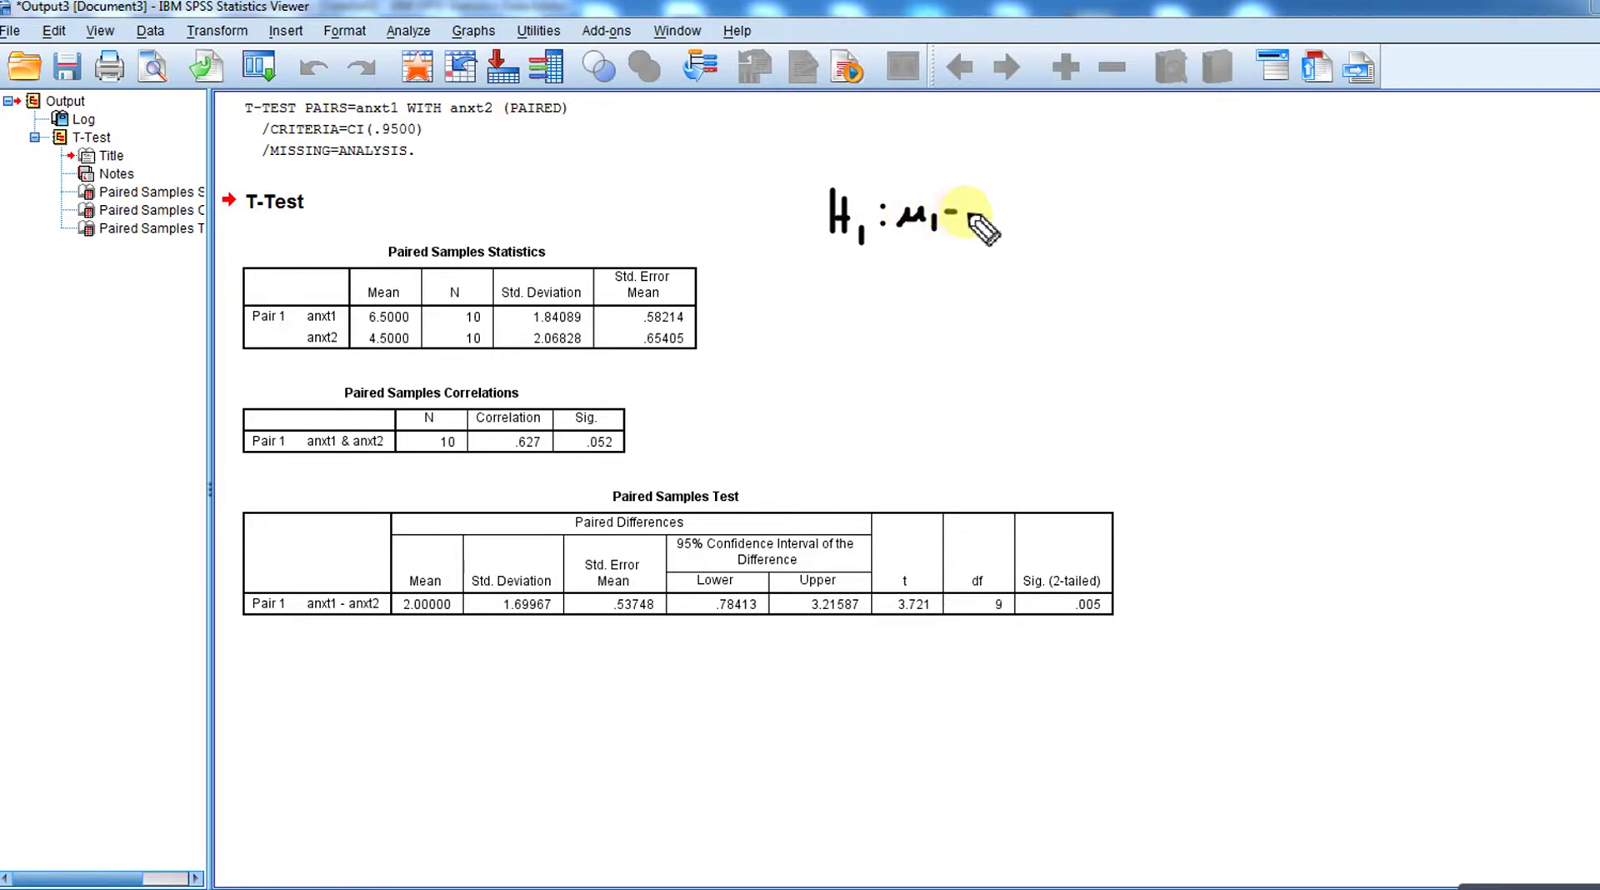
pyautogui.moveTo(966, 217)
pyautogui.mouseDown()
pyautogui.moveTo(992, 210)
pyautogui.moveTo(1019, 231)
pyautogui.moveTo(1046, 208)
pyautogui.moveTo(1025, 219)
pyautogui.moveTo(1077, 218)
pyautogui.moveTo(1061, 204)
pyautogui.mouseUp()
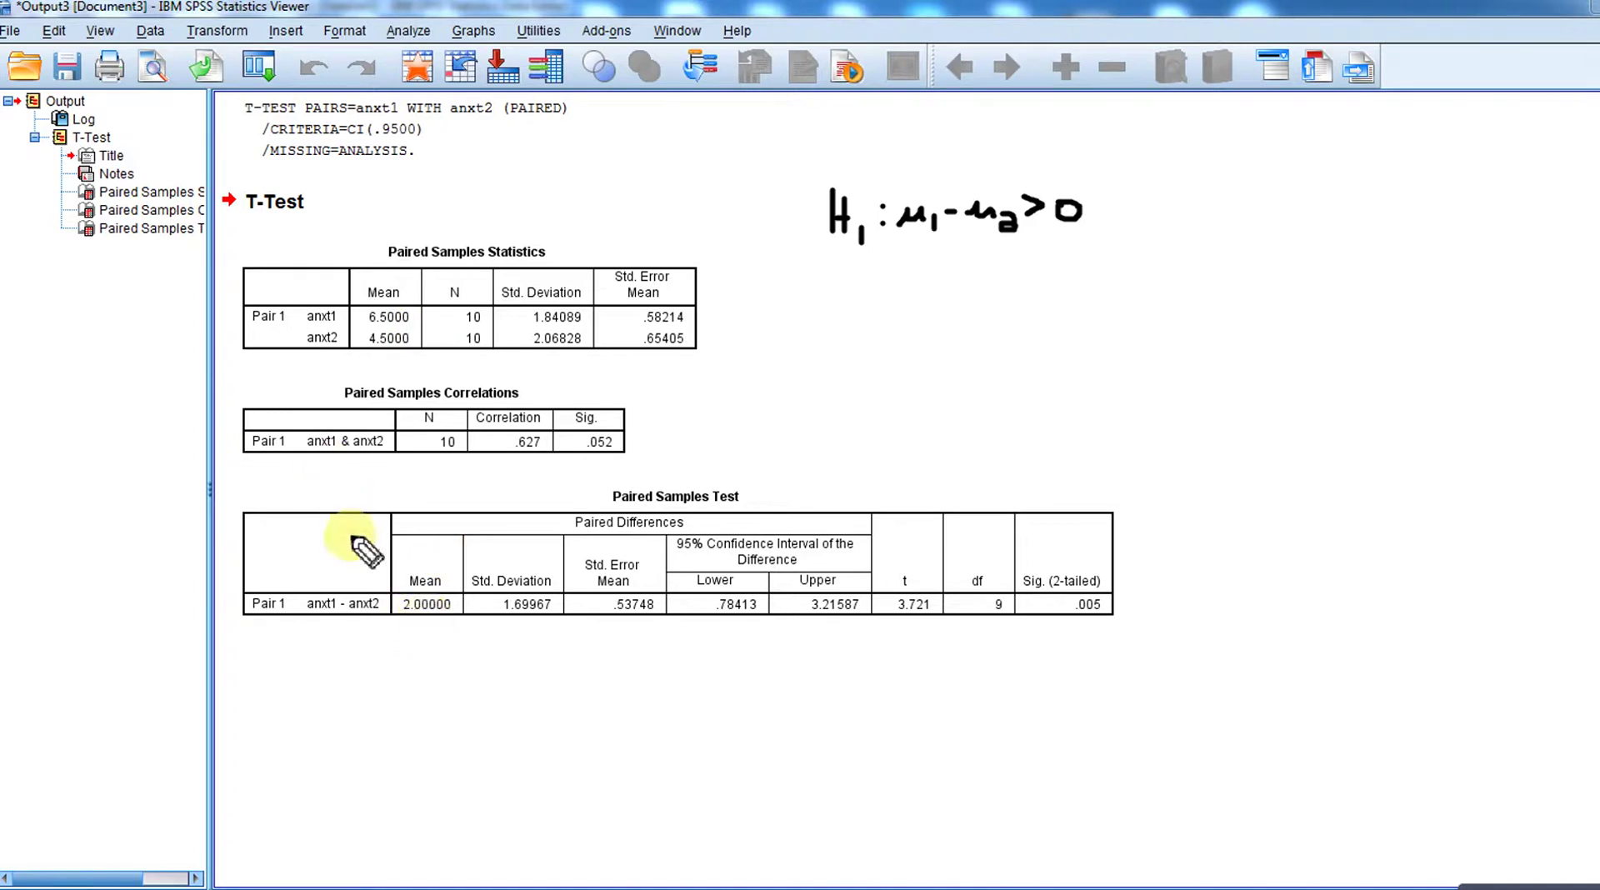
# Underline anxt1 and anxt2 in the Paired Samples Test row and write plus and minus signs below the mean difference
pyautogui.moveTo(296, 624); pyautogui.dragTo(367, 631)
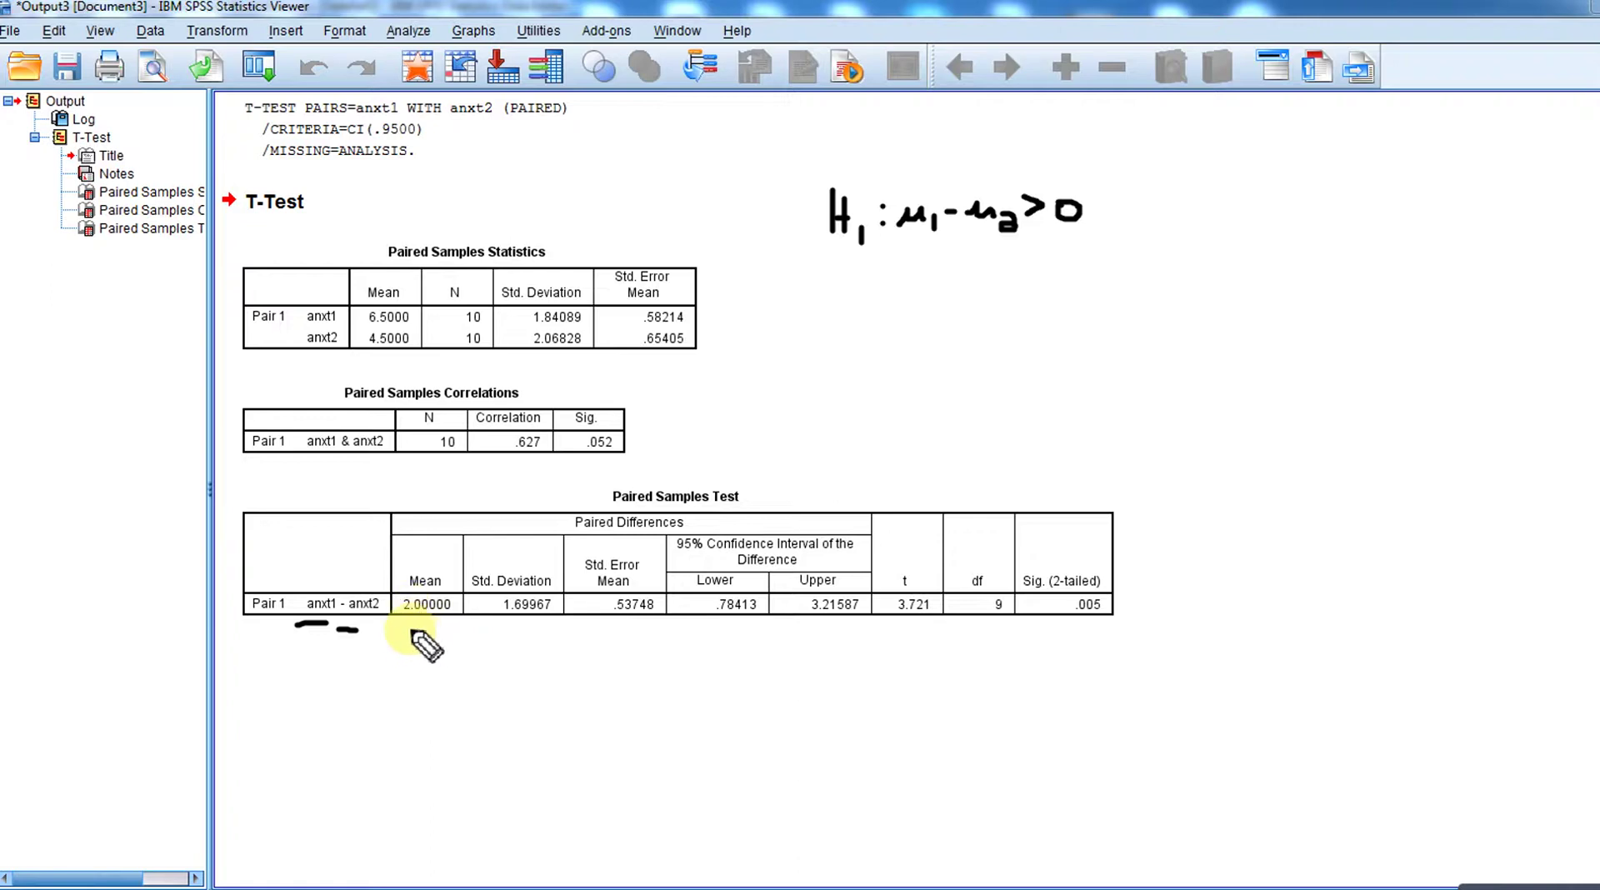
pyautogui.moveTo(405, 630); pyautogui.dragTo(414, 640)
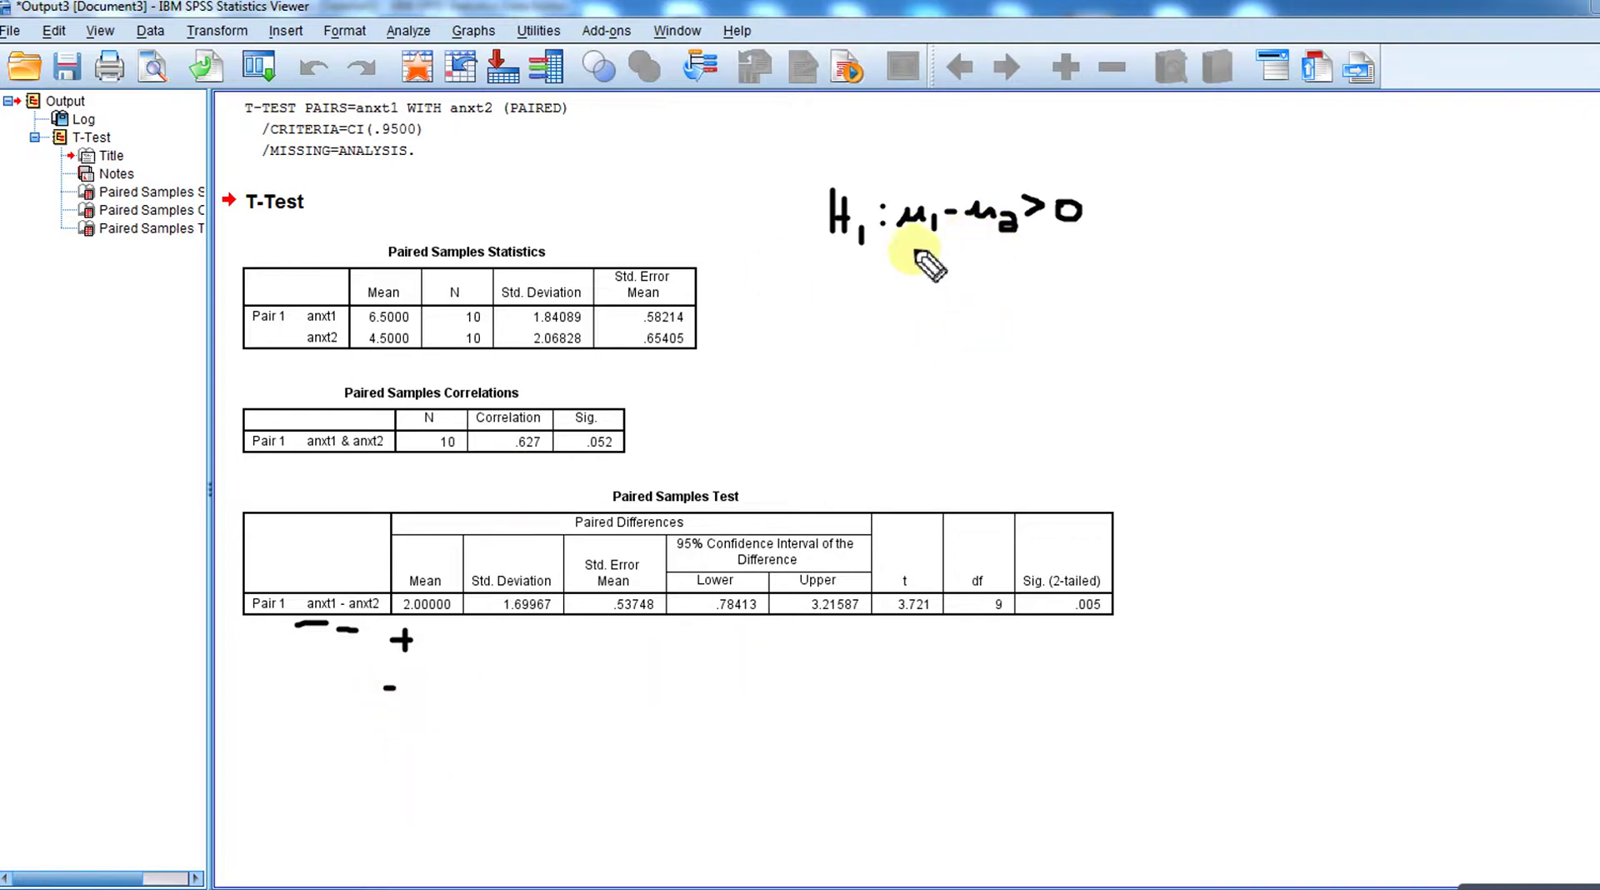
# Cross out the handwritten H1 hypothesis, remove the cross-out strokes, and underline the hypothesis instead
pyautogui.moveTo(1040, 173); pyautogui.dragTo(880, 286)
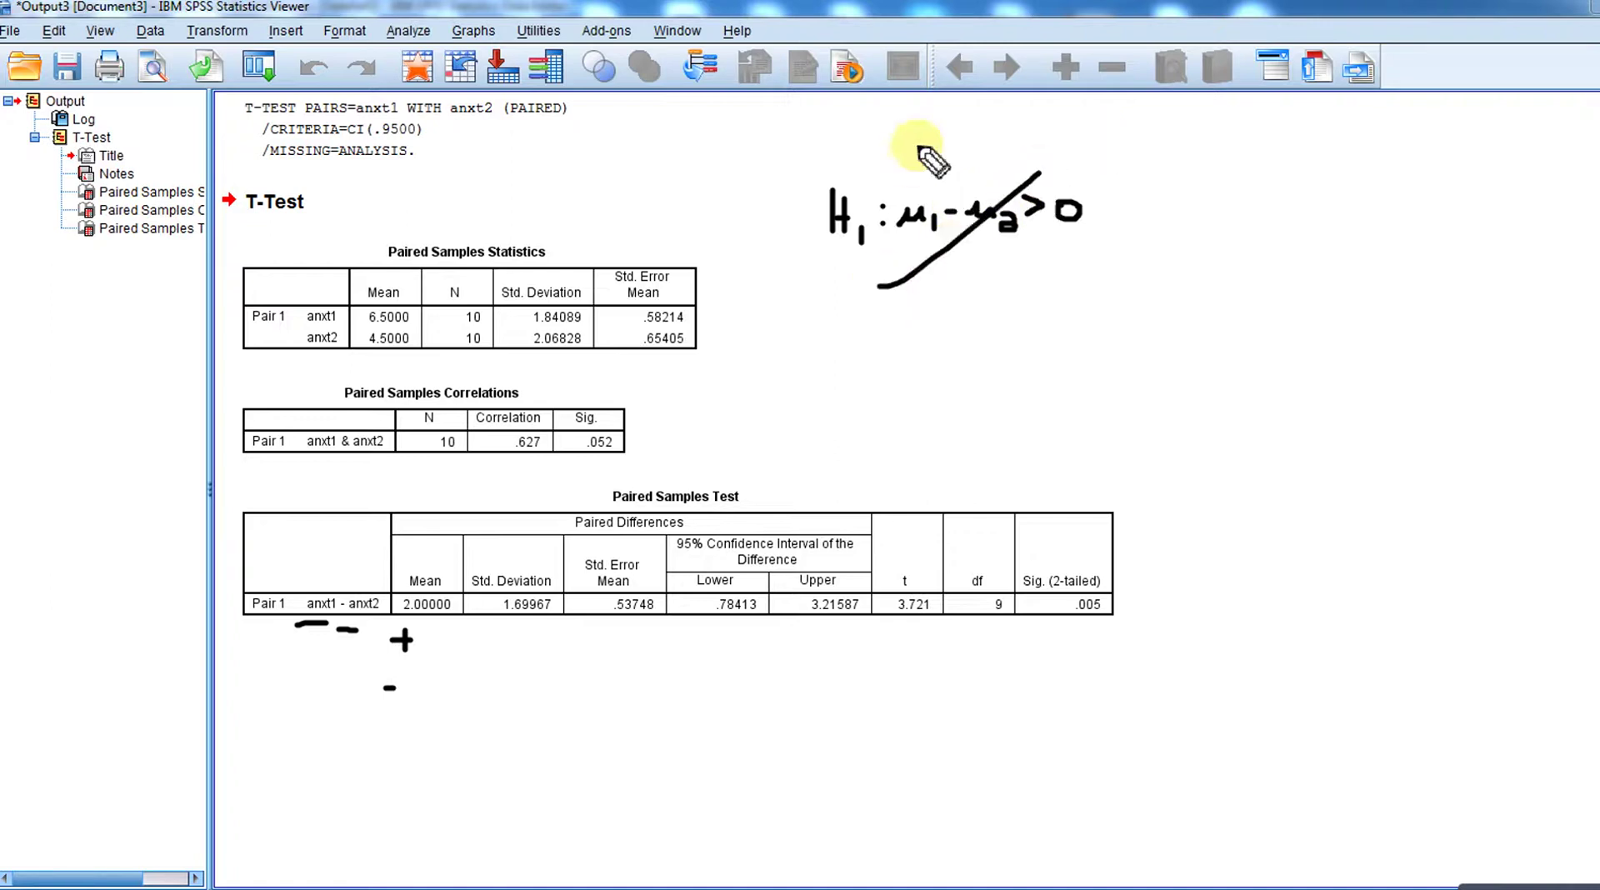
pyautogui.moveTo(919, 152); pyautogui.dragTo(1022, 253)
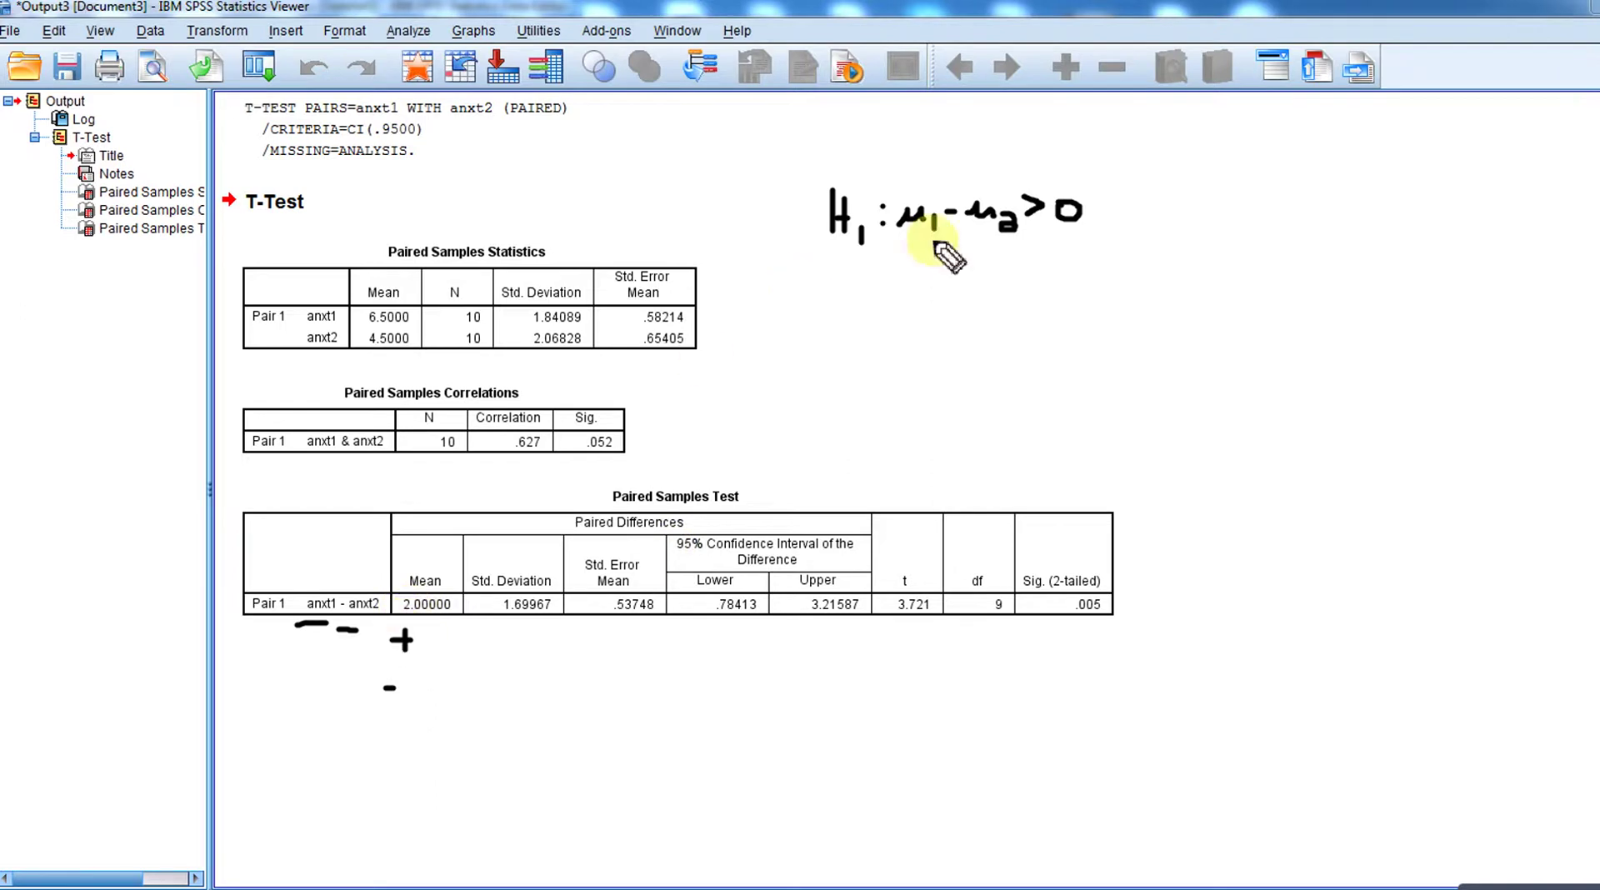
pyautogui.moveTo(836, 259); pyautogui.dragTo(1104, 269)
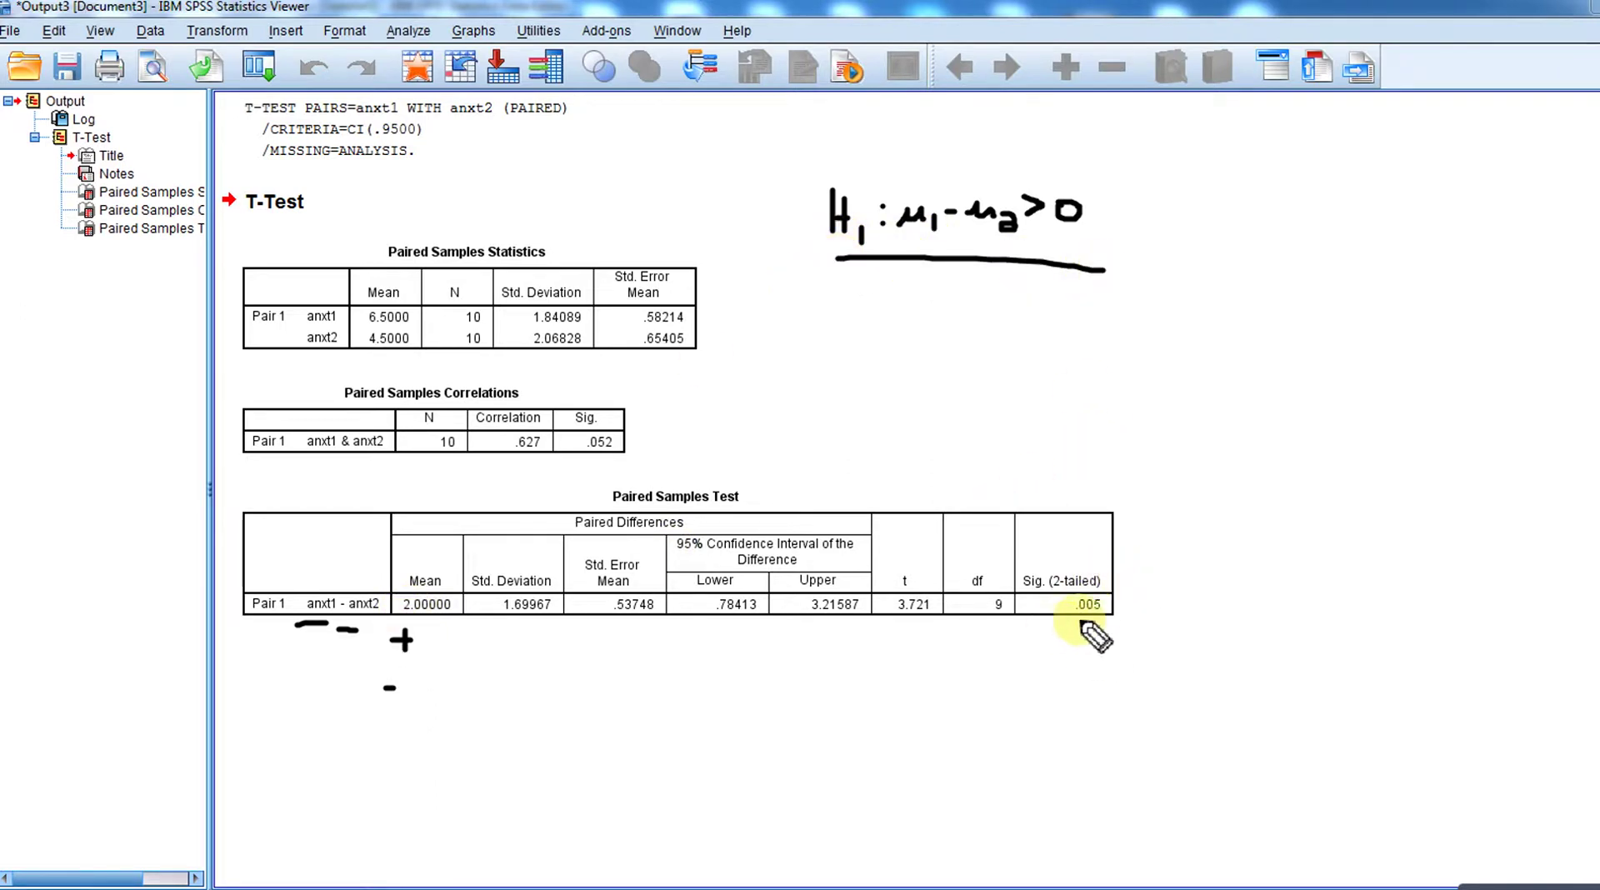
# Write "p < .05" beside the Sig. (2-tailed) value and underline that value
pyautogui.moveTo(1112, 603); pyautogui.dragTo(1136, 596)
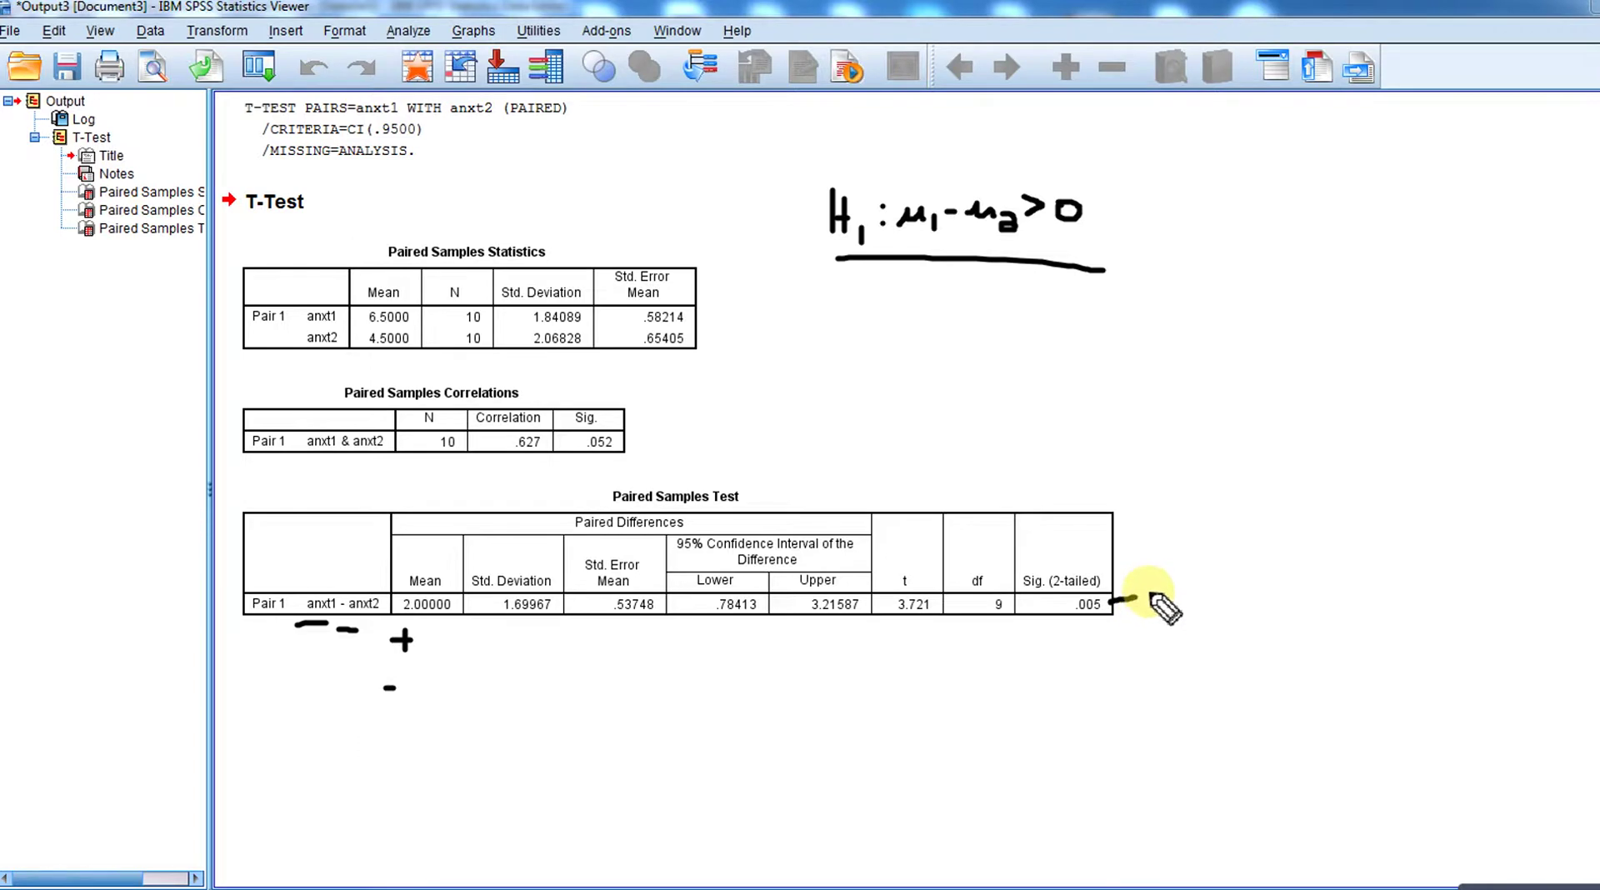
pyautogui.moveTo(1158, 607)
pyautogui.mouseDown()
pyautogui.moveTo(1160, 577)
pyautogui.moveTo(1163, 590)
pyautogui.moveTo(1236, 584)
pyautogui.moveTo(1240, 566)
pyautogui.moveTo(1278, 576)
pyautogui.mouseUp()
pyautogui.click(1224, 588)
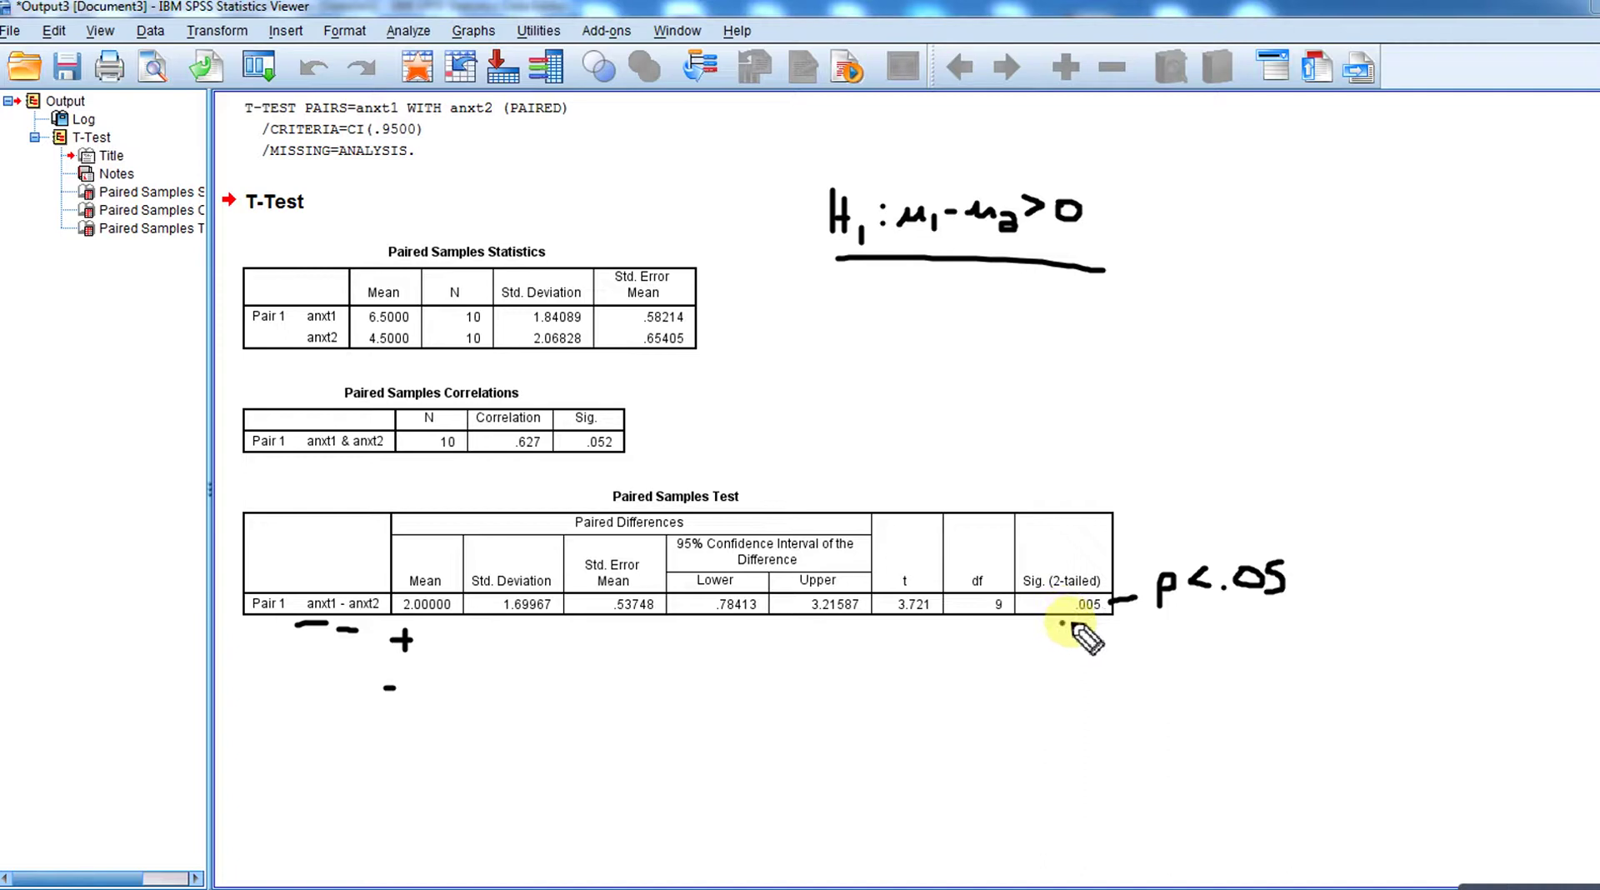
pyautogui.moveTo(1062, 623); pyautogui.dragTo(1110, 630)
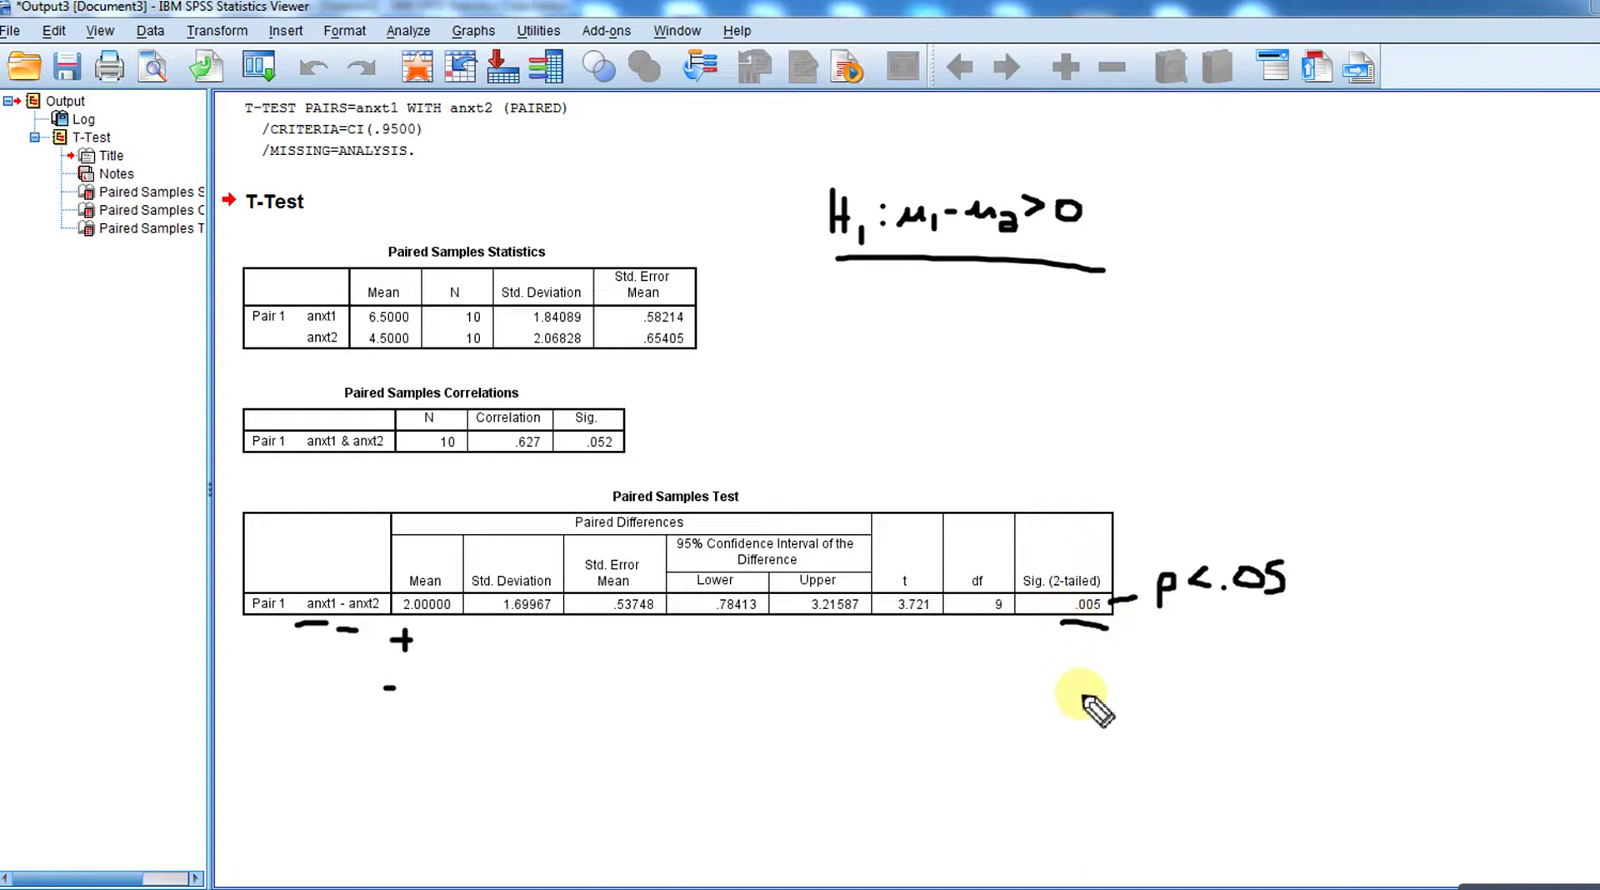
# Handwrite the halved one-tailed value "p = .0025" below the table, plus the example "p = .06" with "p < .03" under it
pyautogui.moveTo(1082, 688)
pyautogui.mouseDown()
pyautogui.moveTo(1082, 718)
pyautogui.moveTo(1185, 683)
pyautogui.moveTo(1197, 704)
pyautogui.mouseUp()
pyautogui.click(1139, 709)
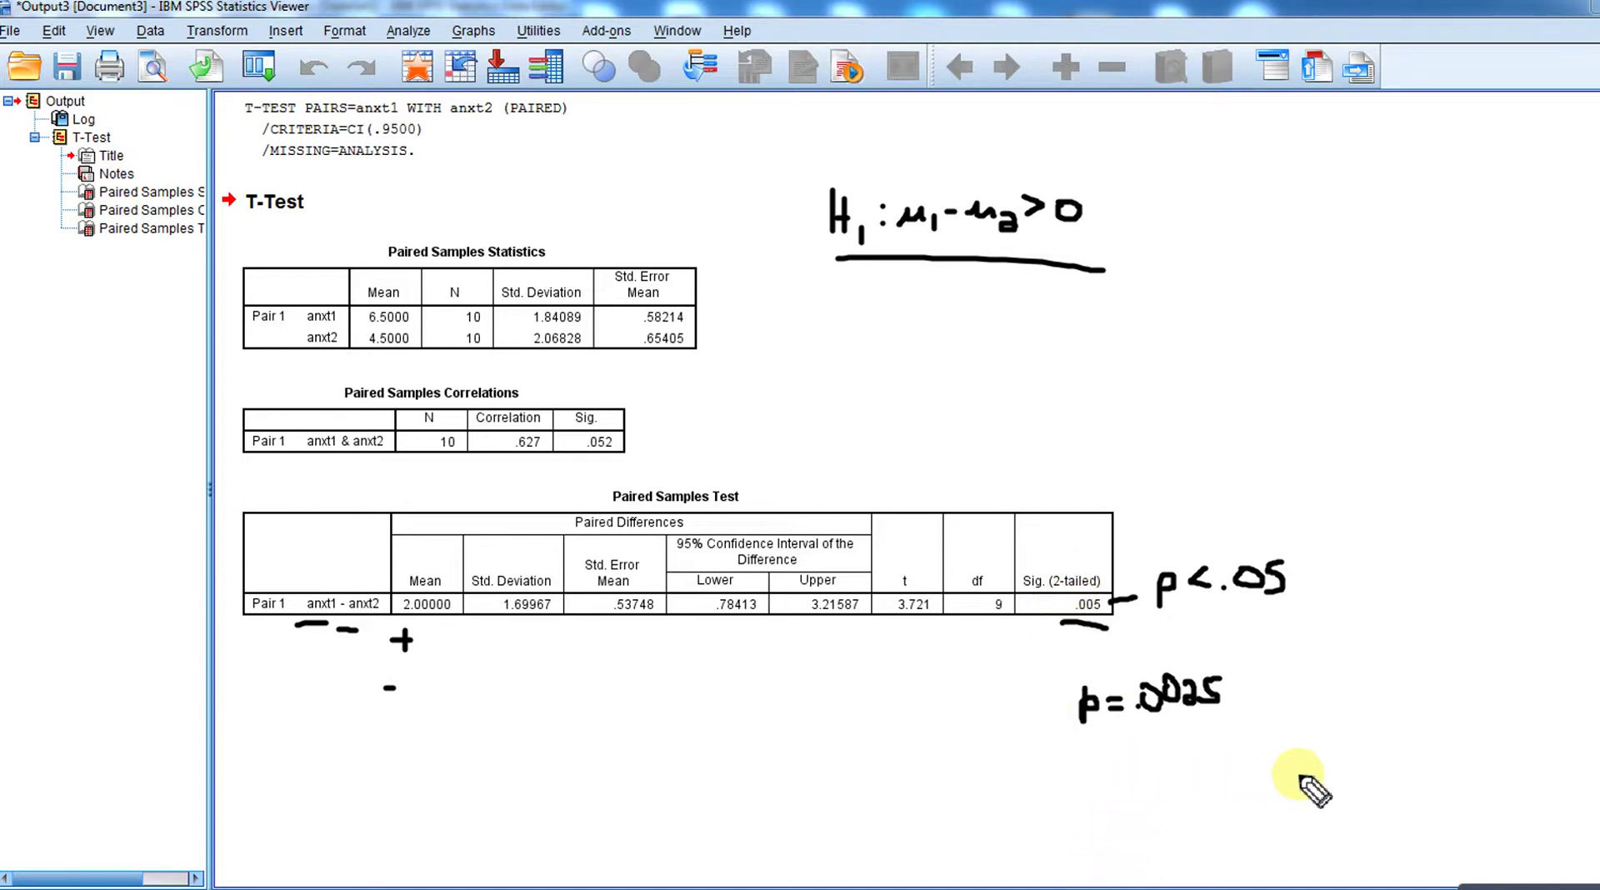
pyautogui.moveTo(1298, 787)
pyautogui.mouseDown()
pyautogui.moveTo(1300, 760)
pyautogui.moveTo(1347, 775)
pyautogui.moveTo(1391, 748)
pyautogui.moveTo(1387, 760)
pyautogui.mouseUp()
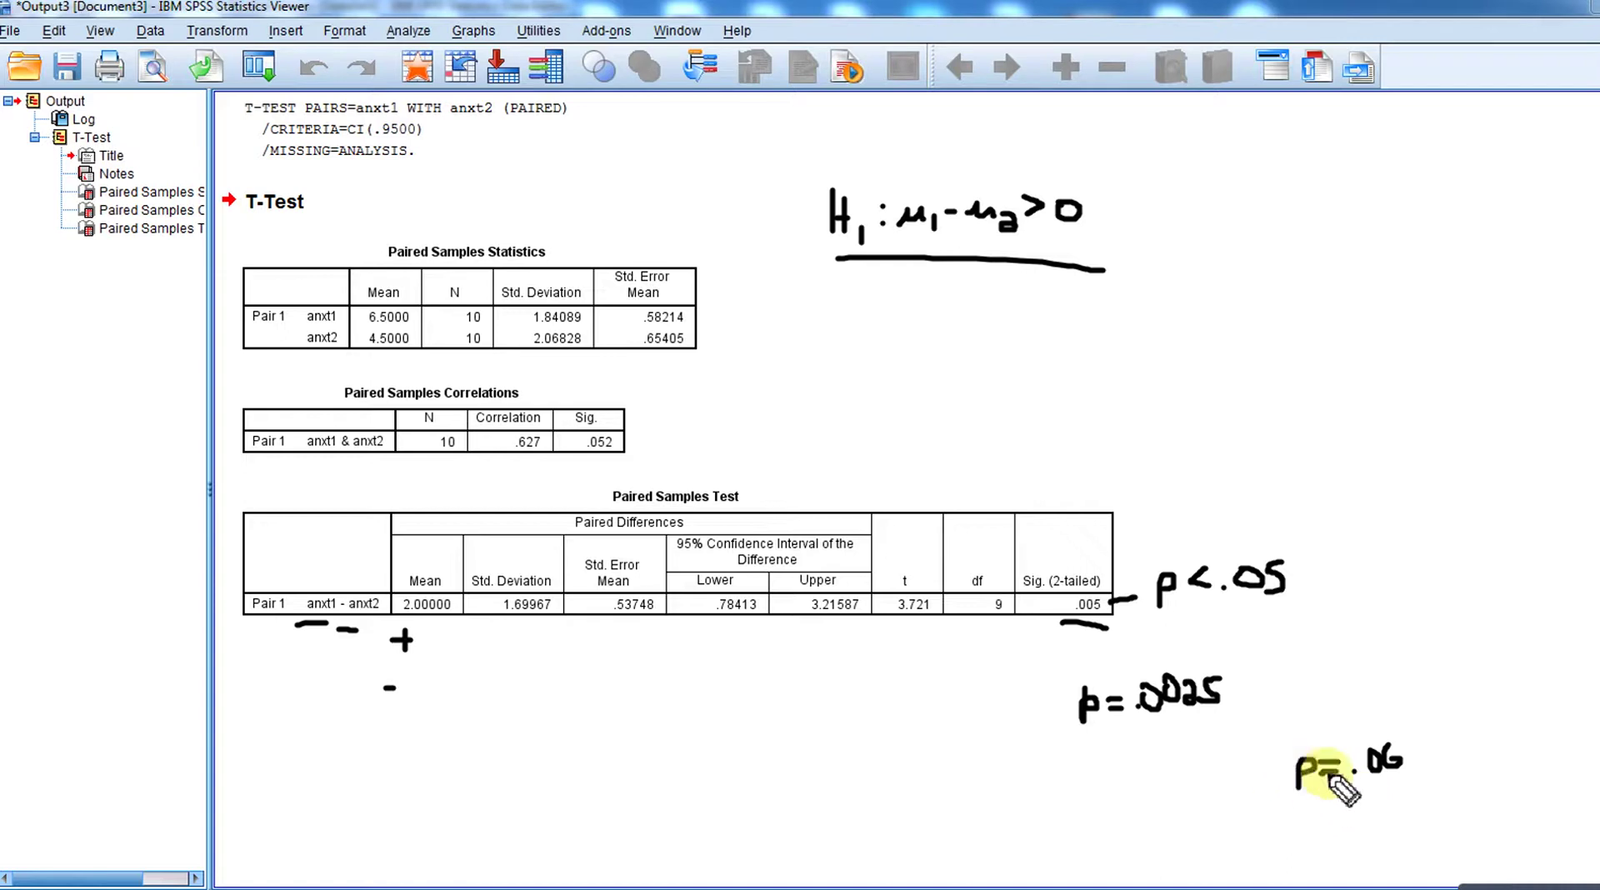
pyautogui.moveTo(1310, 802)
pyautogui.mouseDown()
pyautogui.moveTo(1310, 830)
pyautogui.moveTo(1357, 801)
pyautogui.moveTo(1427, 813)
pyautogui.moveTo(1400, 832)
pyautogui.moveTo(1447, 822)
pyautogui.moveTo(1424, 801)
pyautogui.mouseUp()
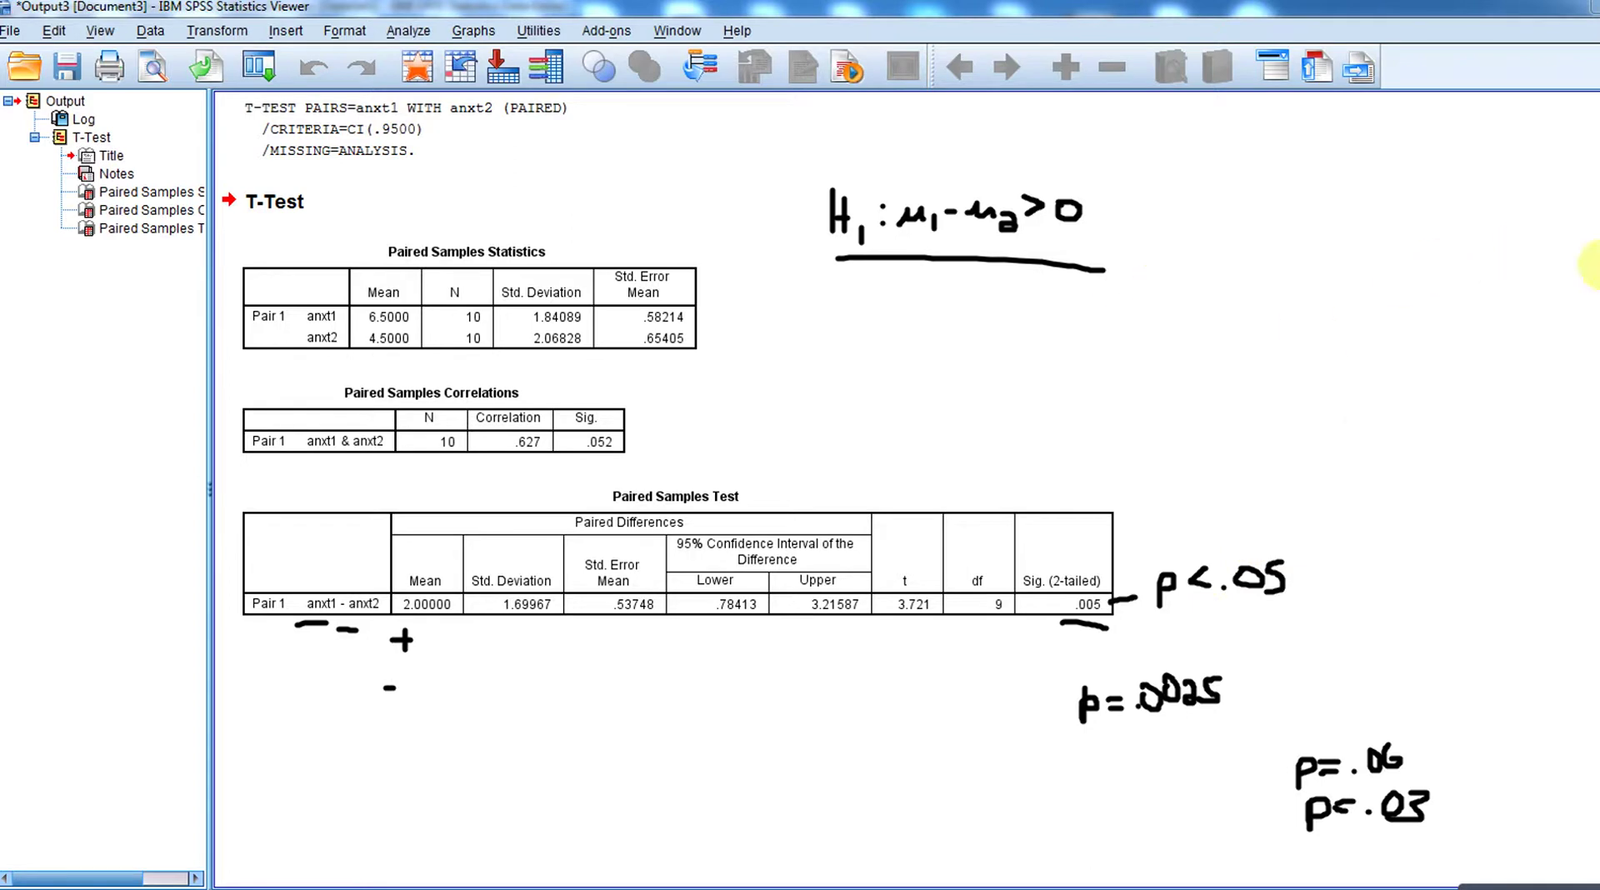
# Erase all annotations and handwrite the opposite one-tailed hypothesis "H1: μ1 - μ2 < 0" above the tables
pyautogui.press('e')
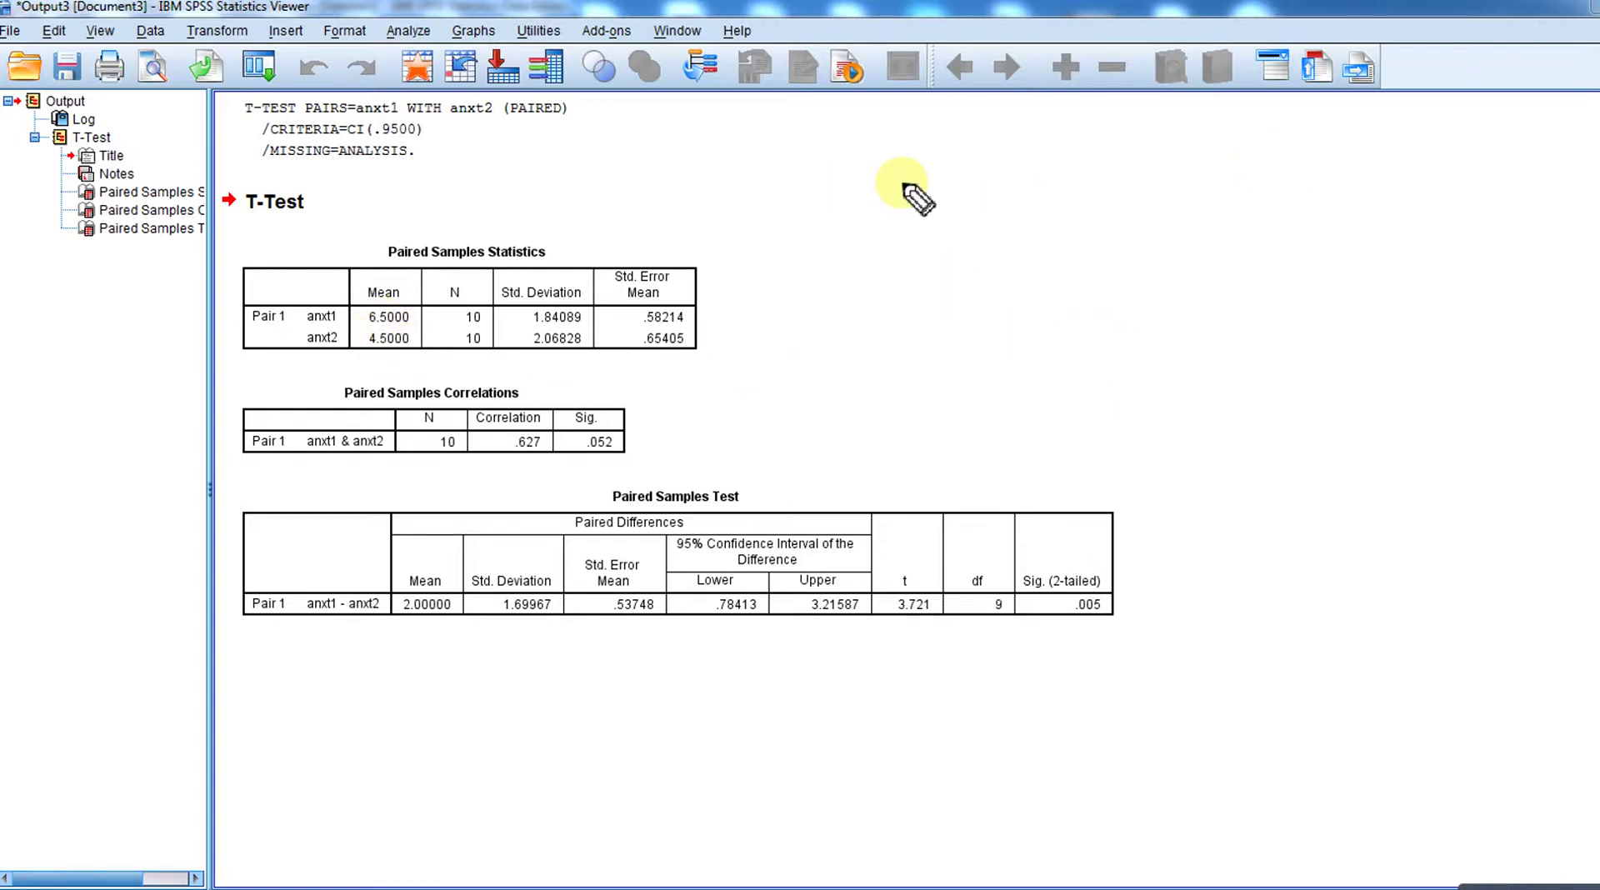
pyautogui.moveTo(893, 160)
pyautogui.mouseDown()
pyautogui.moveTo(893, 209)
pyautogui.moveTo(914, 208)
pyautogui.moveTo(917, 185)
pyautogui.mouseUp()
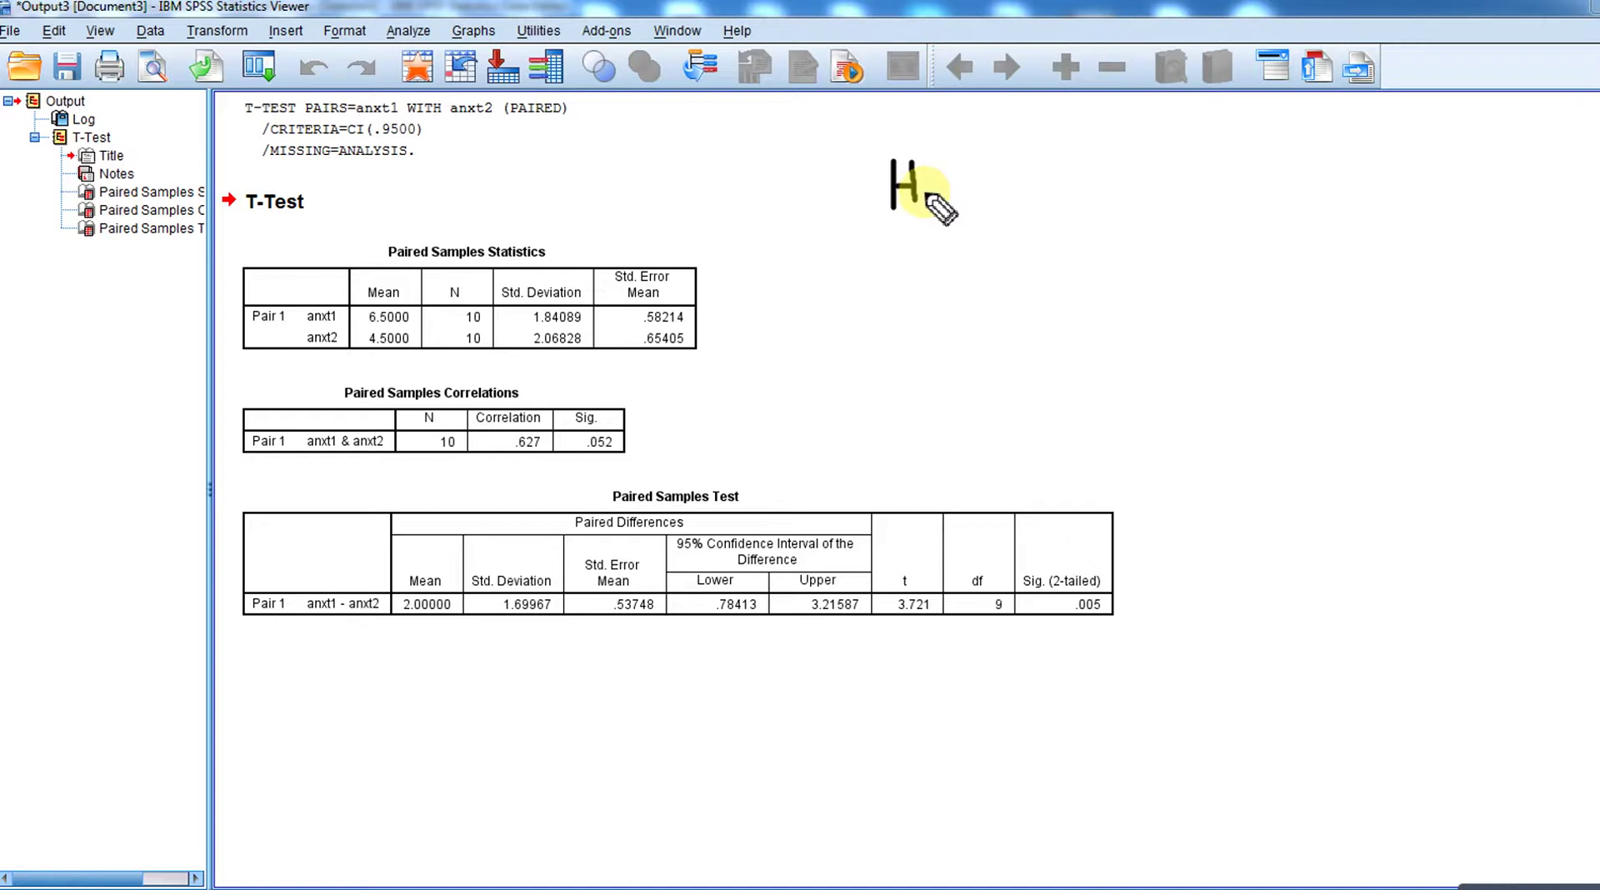
pyautogui.moveTo(924, 190); pyautogui.dragTo(926, 206)
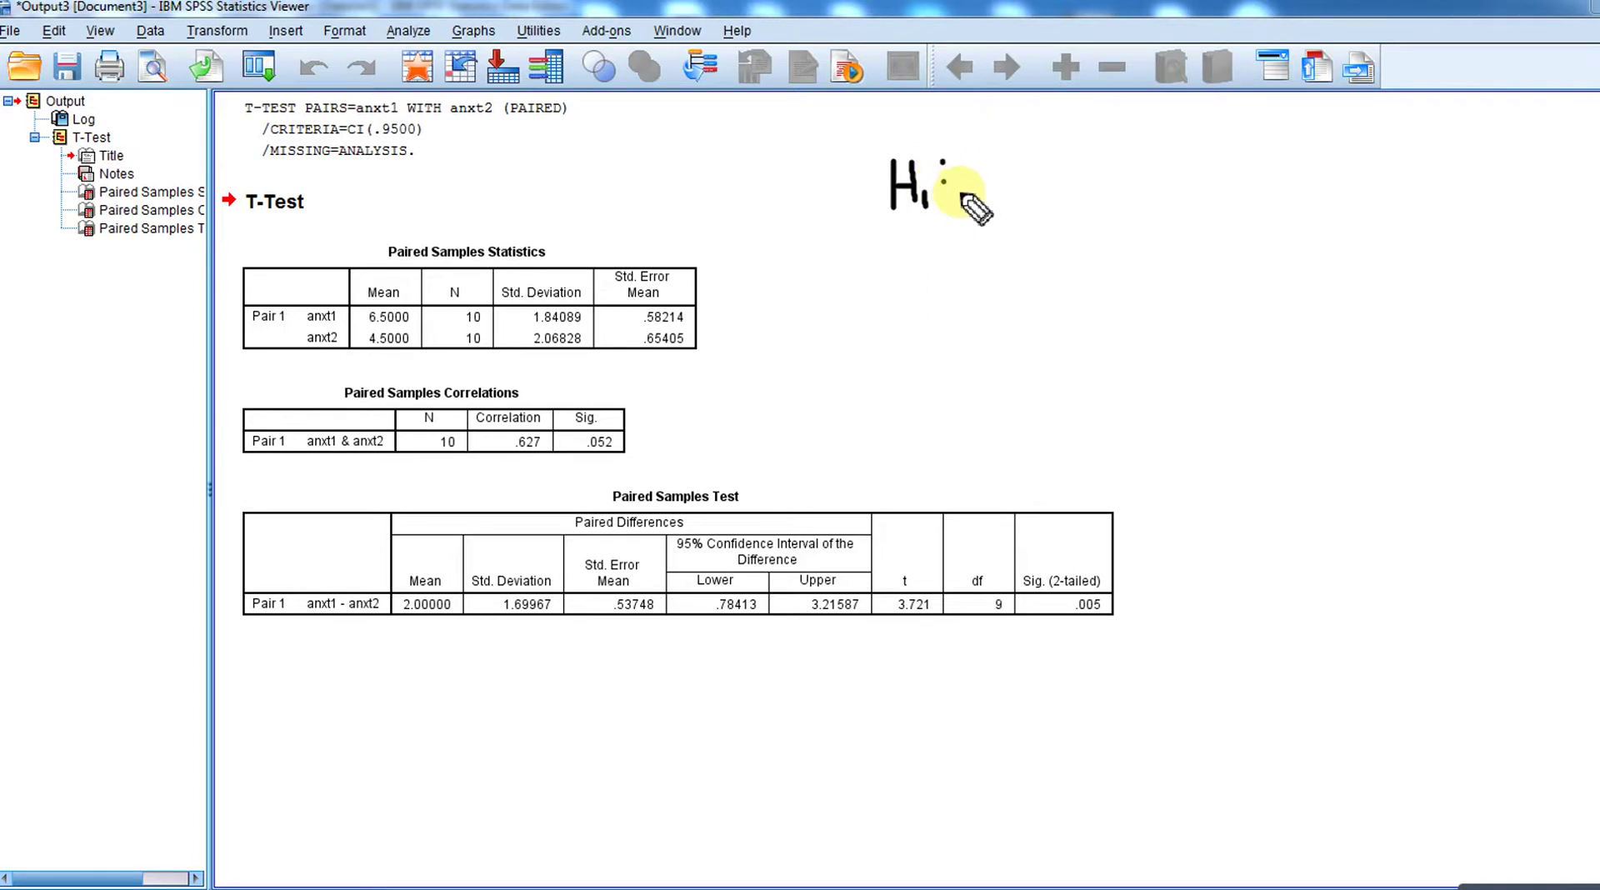
pyautogui.moveTo(961, 195)
pyautogui.mouseDown()
pyautogui.moveTo(980, 170)
pyautogui.moveTo(1016, 185)
pyautogui.moveTo(1069, 175)
pyautogui.moveTo(1081, 192)
pyautogui.moveTo(1164, 154)
pyautogui.mouseUp()
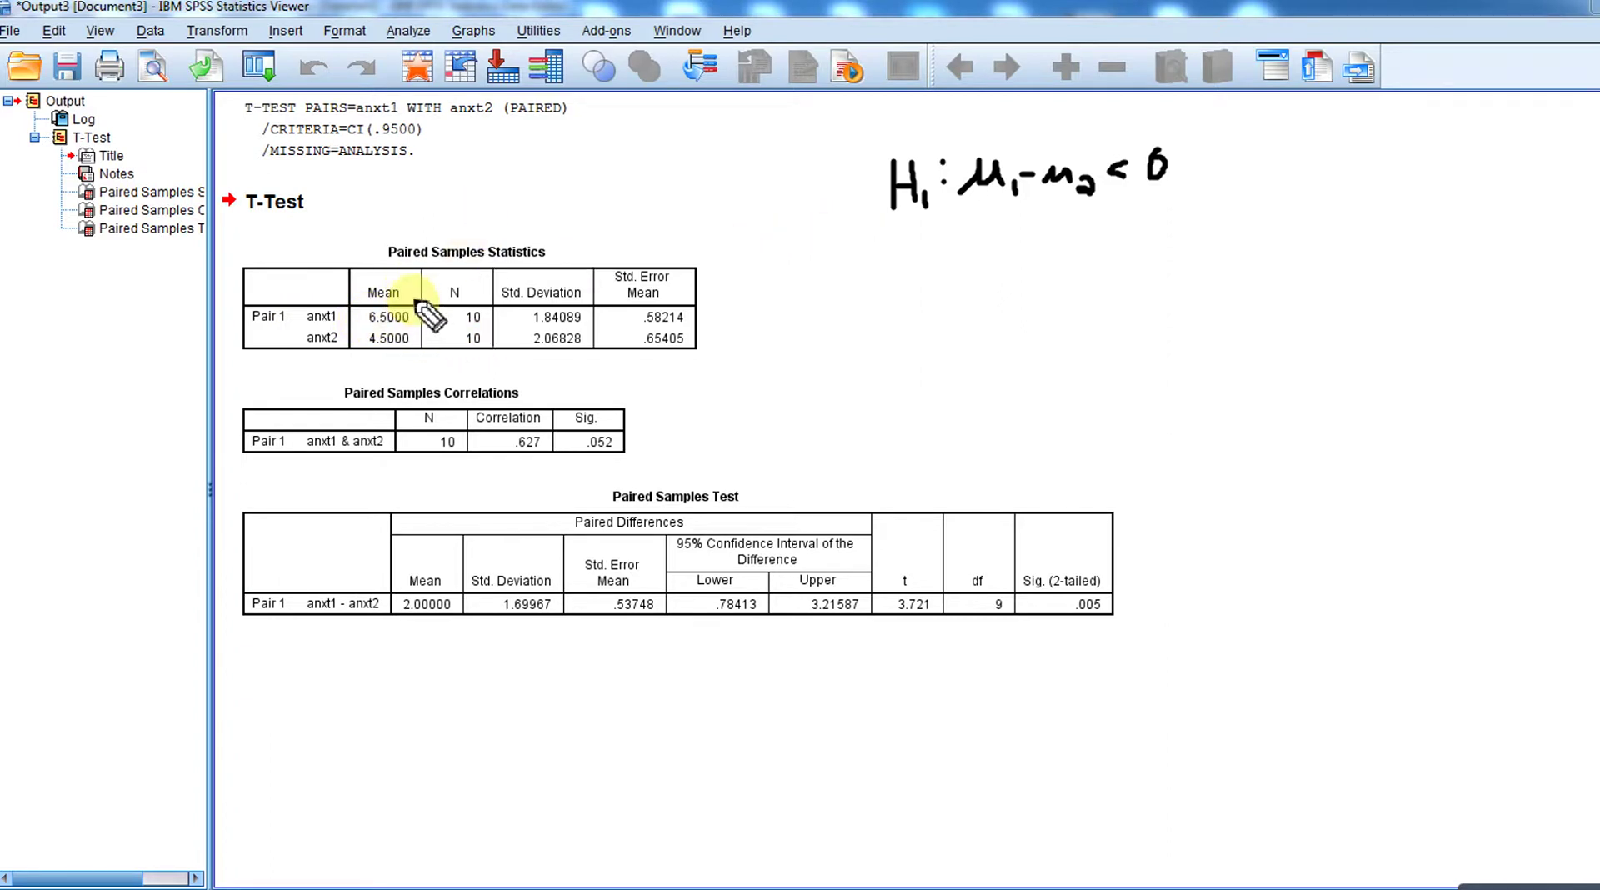
# Circle the anxt1 and anxt2 means, underline the Sig. (2-tailed) value and the hypothesis, and leave annotation mode
pyautogui.moveTo(411, 306)
pyautogui.mouseDown()
pyautogui.moveTo(357, 323)
pyautogui.moveTo(404, 347)
pyautogui.moveTo(419, 303)
pyautogui.mouseUp()
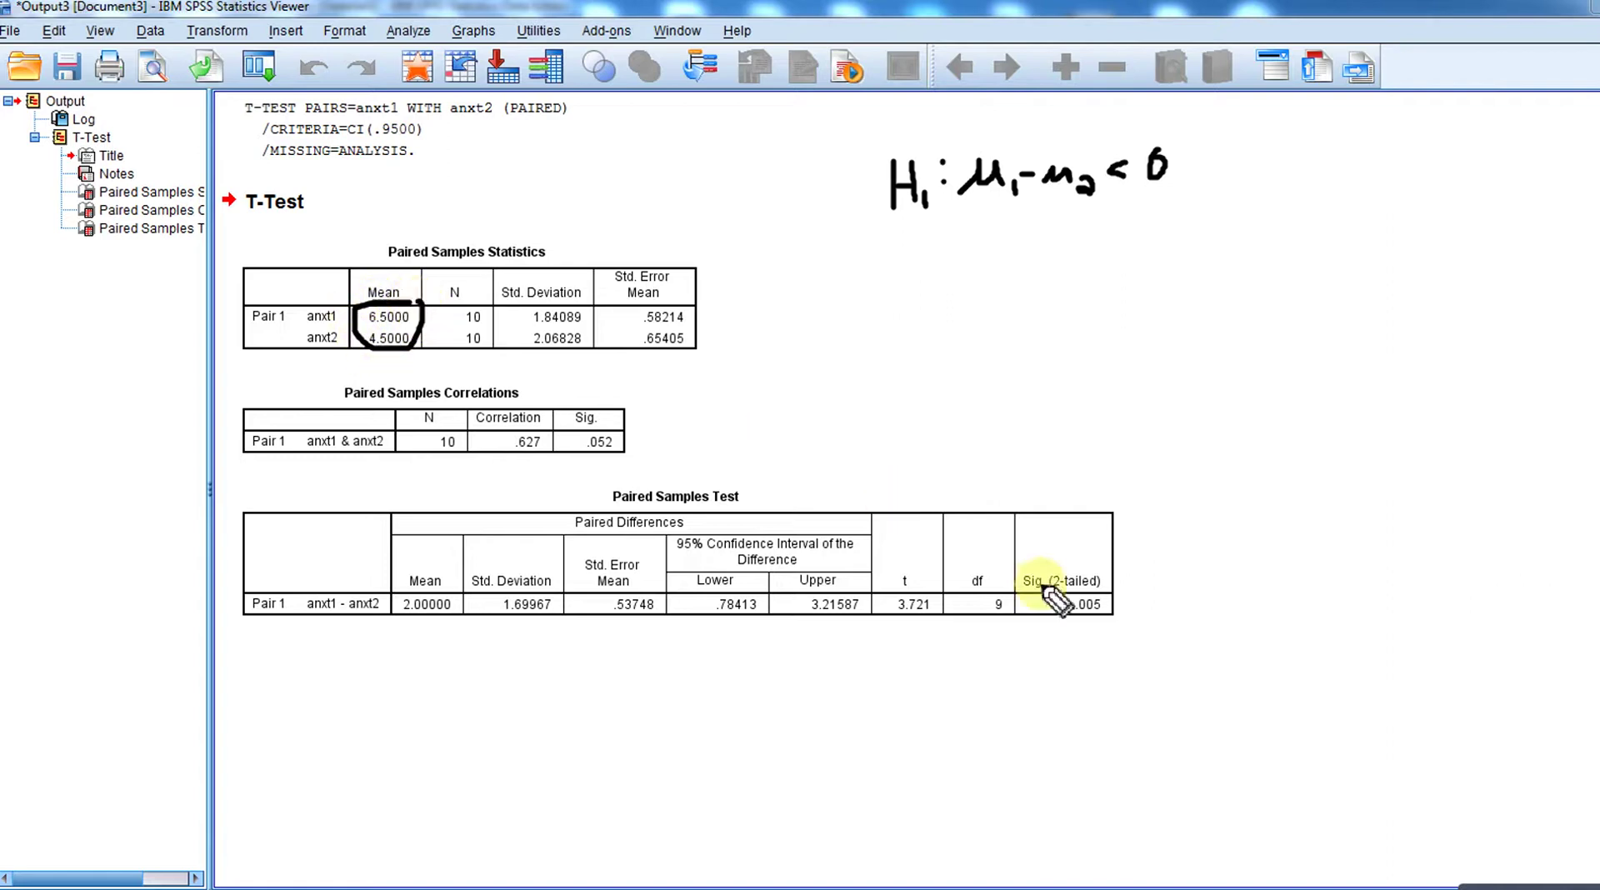
pyautogui.moveTo(1057, 627); pyautogui.dragTo(1160, 625)
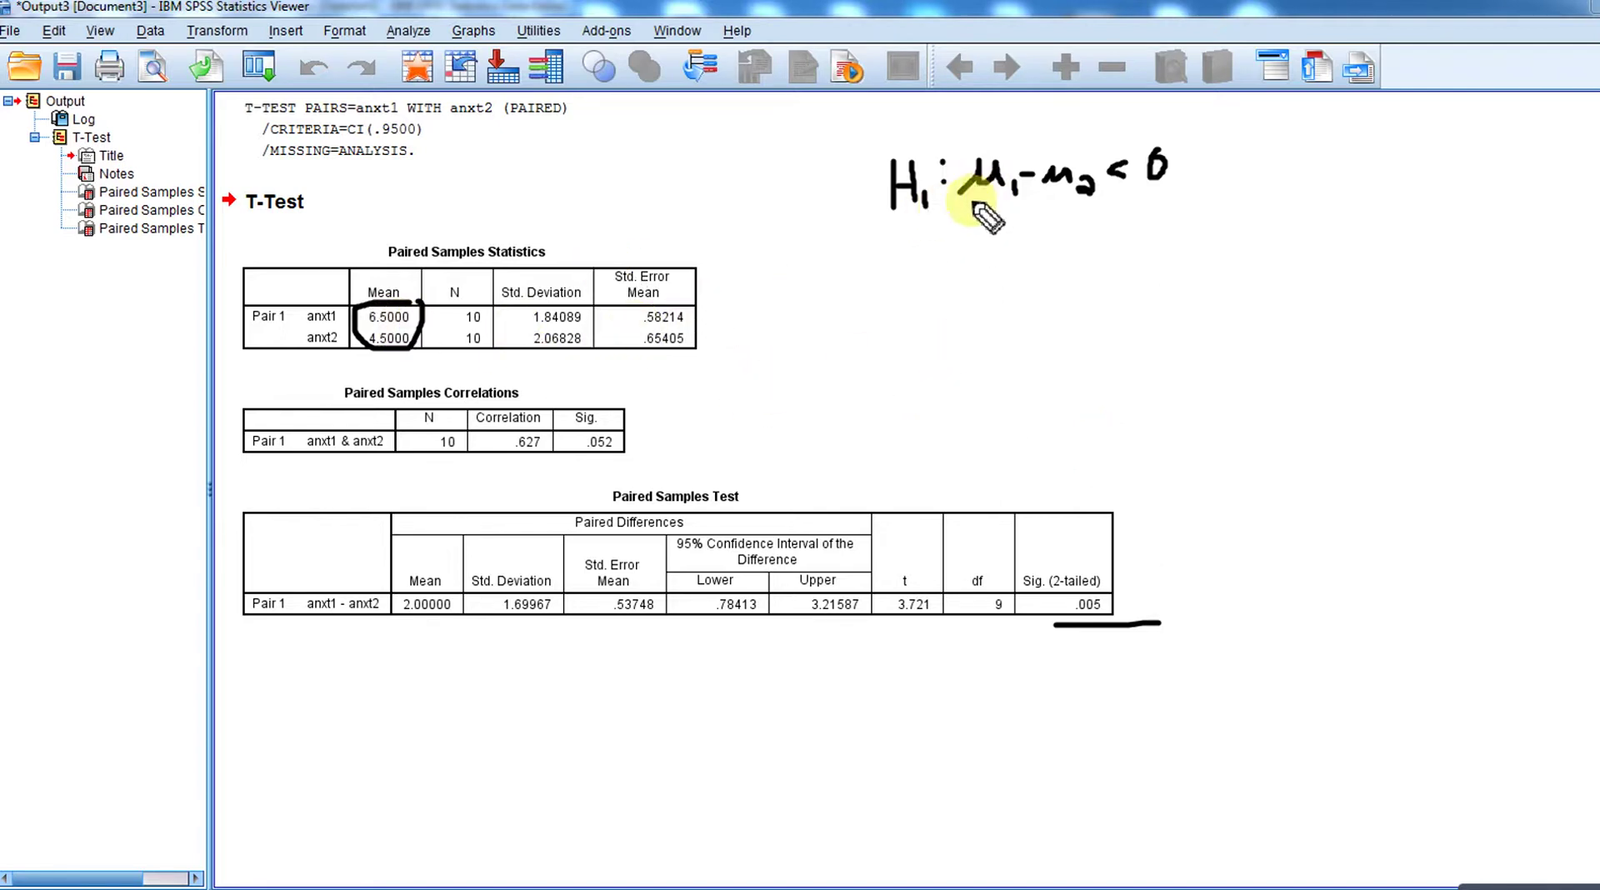
pyautogui.moveTo(948, 221); pyautogui.dragTo(1182, 208)
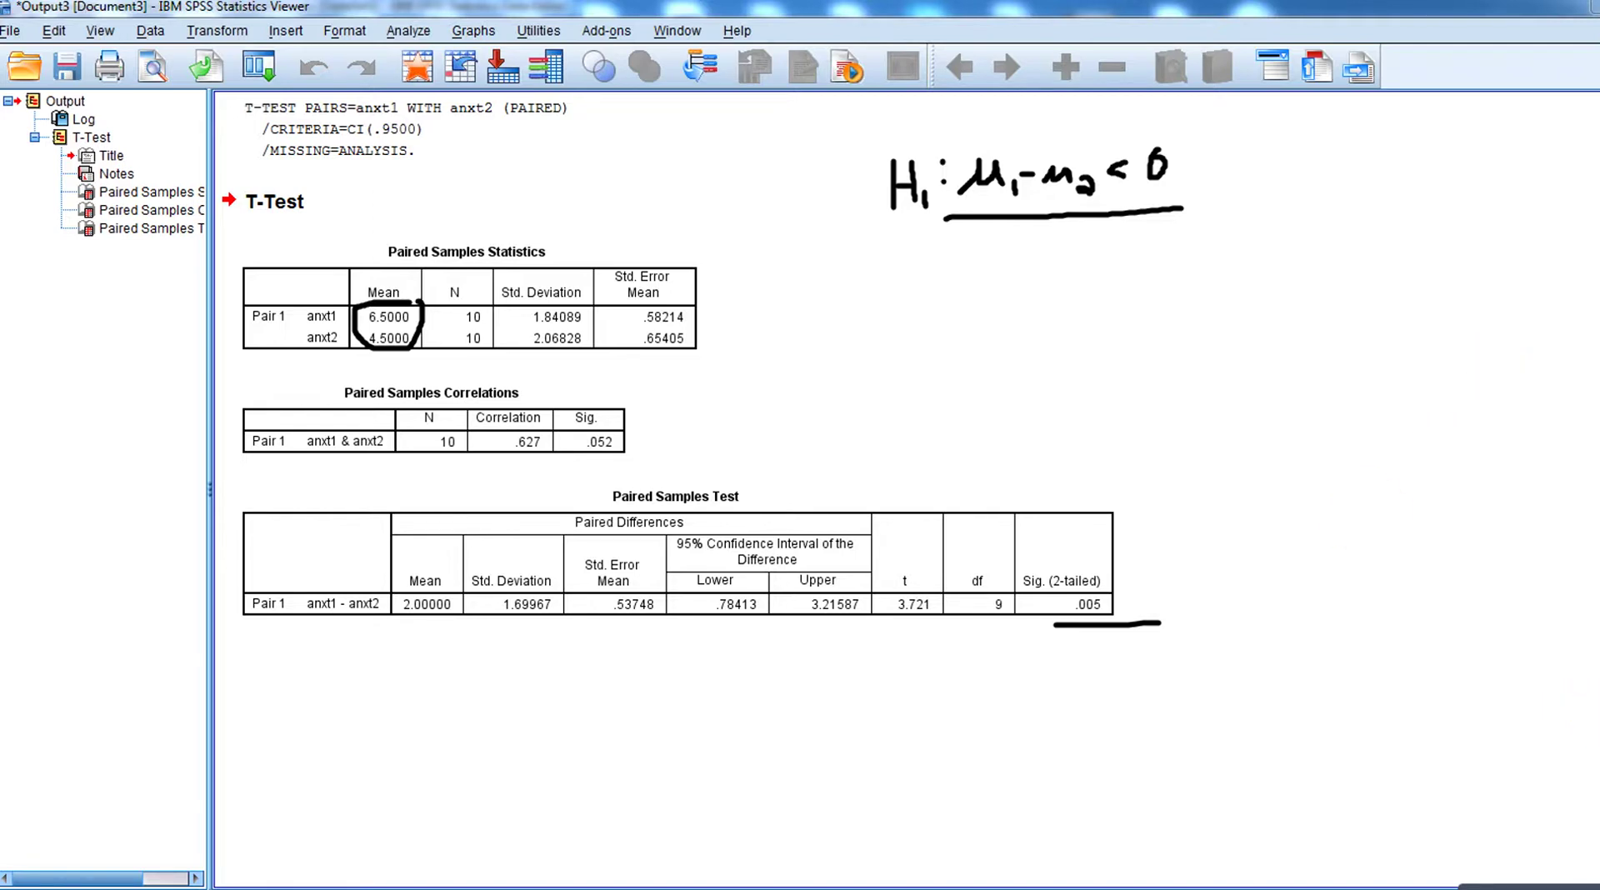
pyautogui.press('Escape')
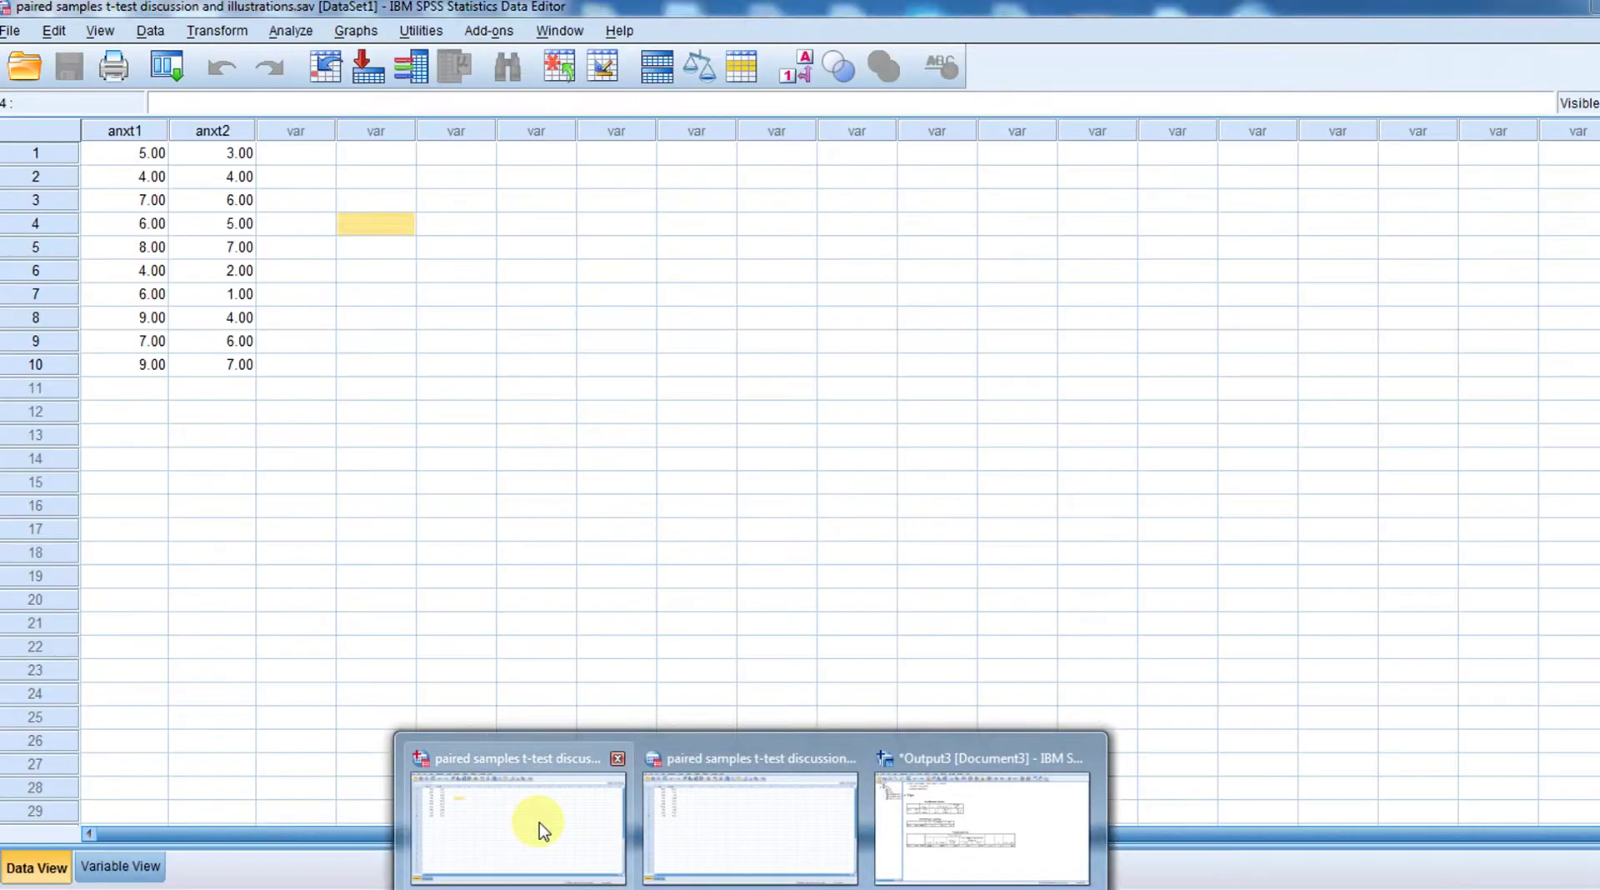
# Compute a new variable diff in the anxiety dataset as anxt1 - anxt2
pyautogui.click(543, 829)
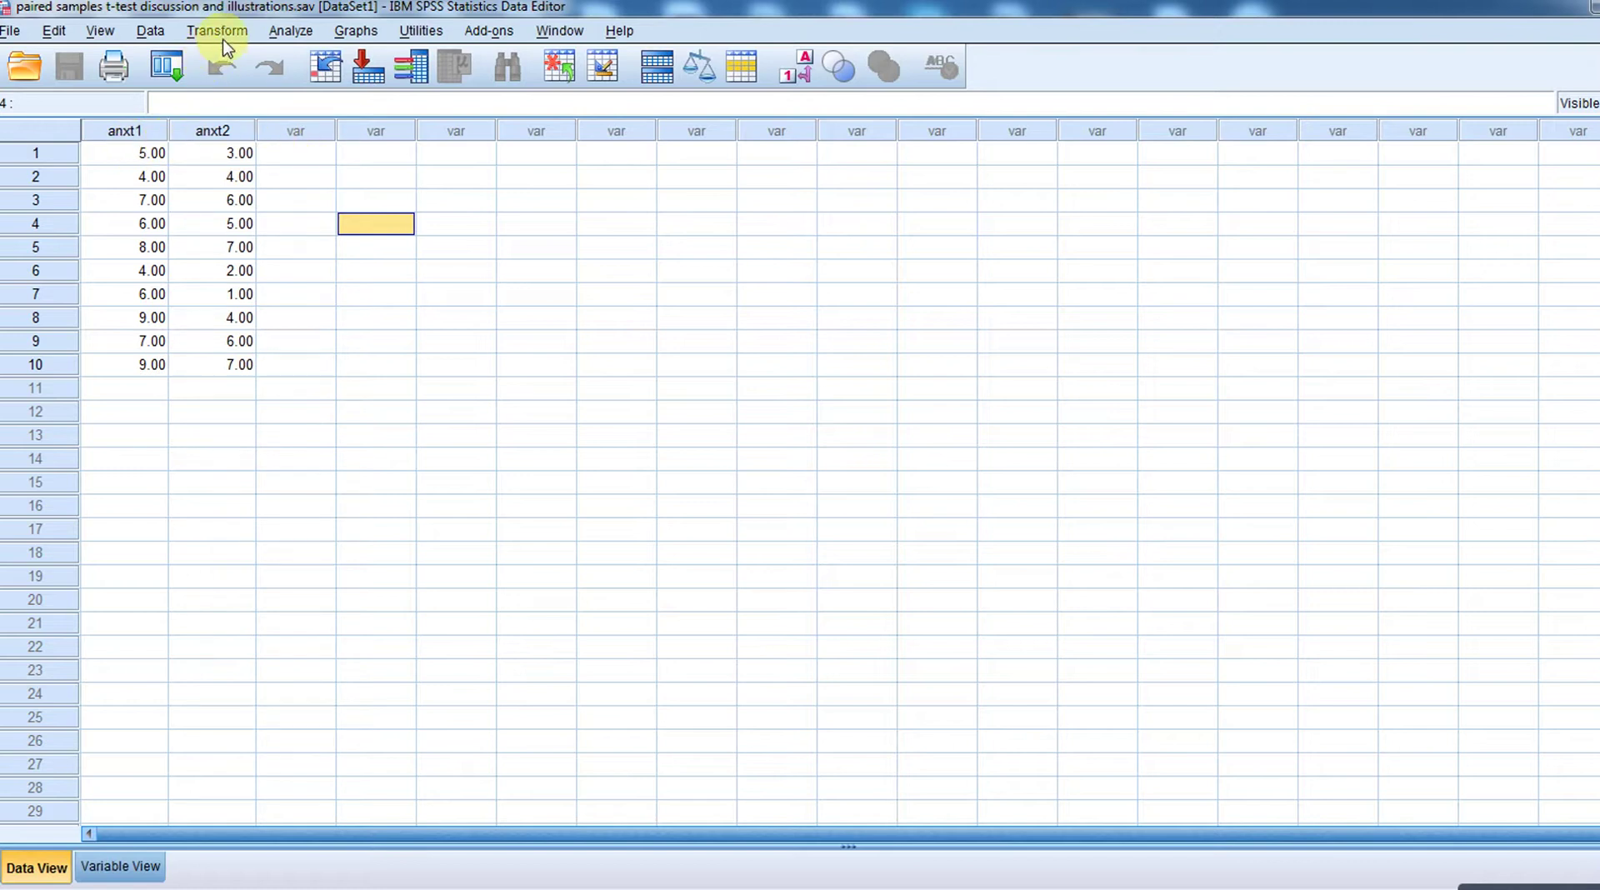
pyautogui.click(242, 28)
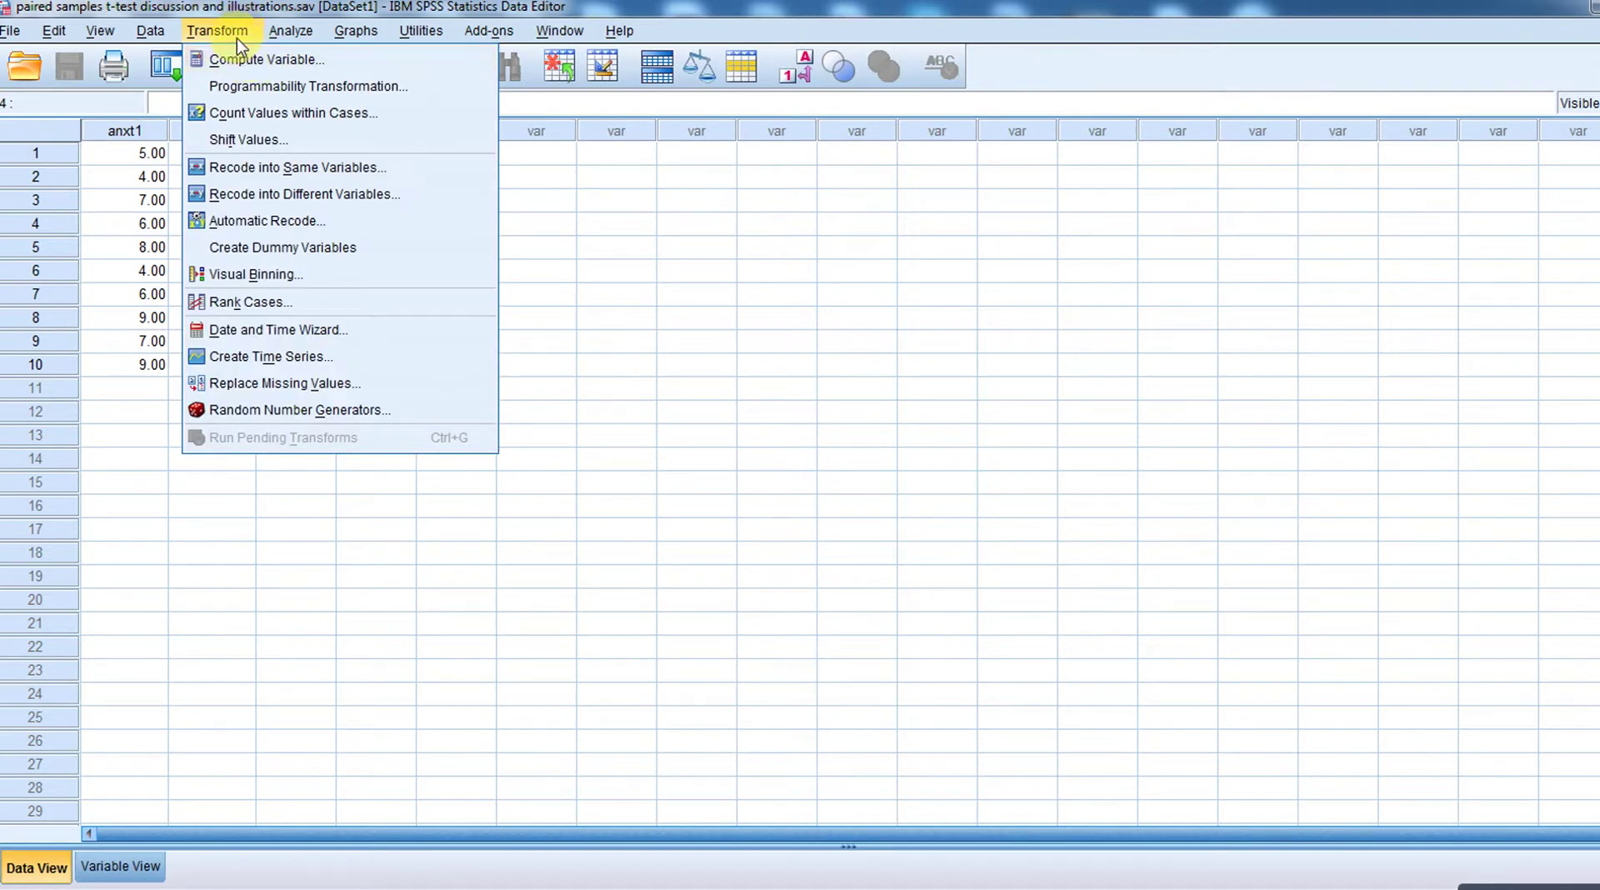
pyautogui.click(244, 60)
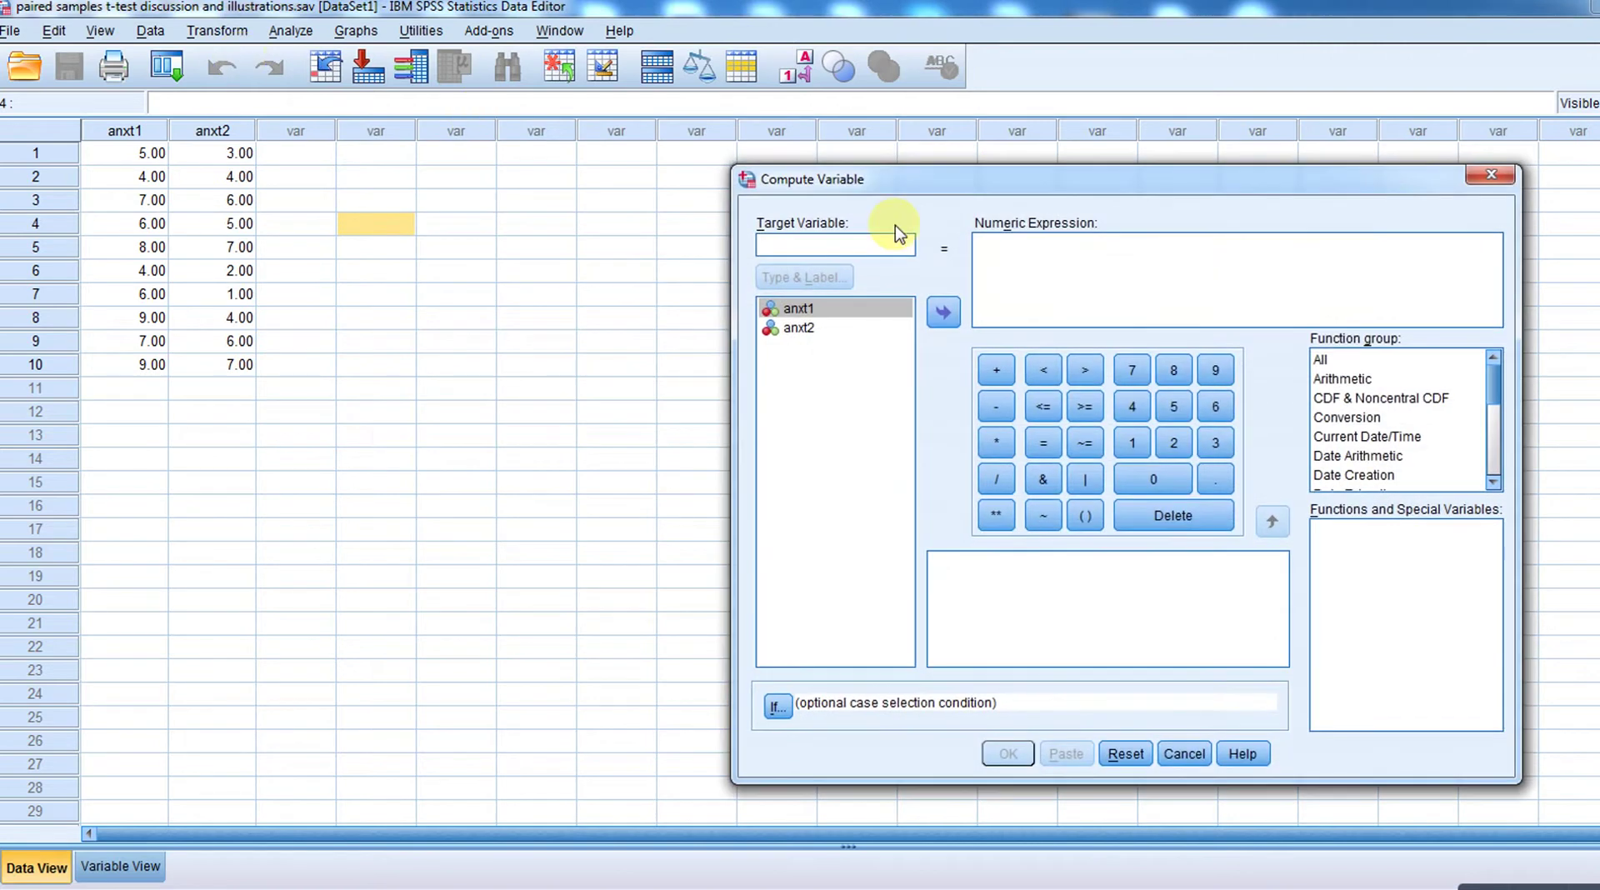
pyautogui.moveTo(942, 183); pyautogui.dragTo(779, 134)
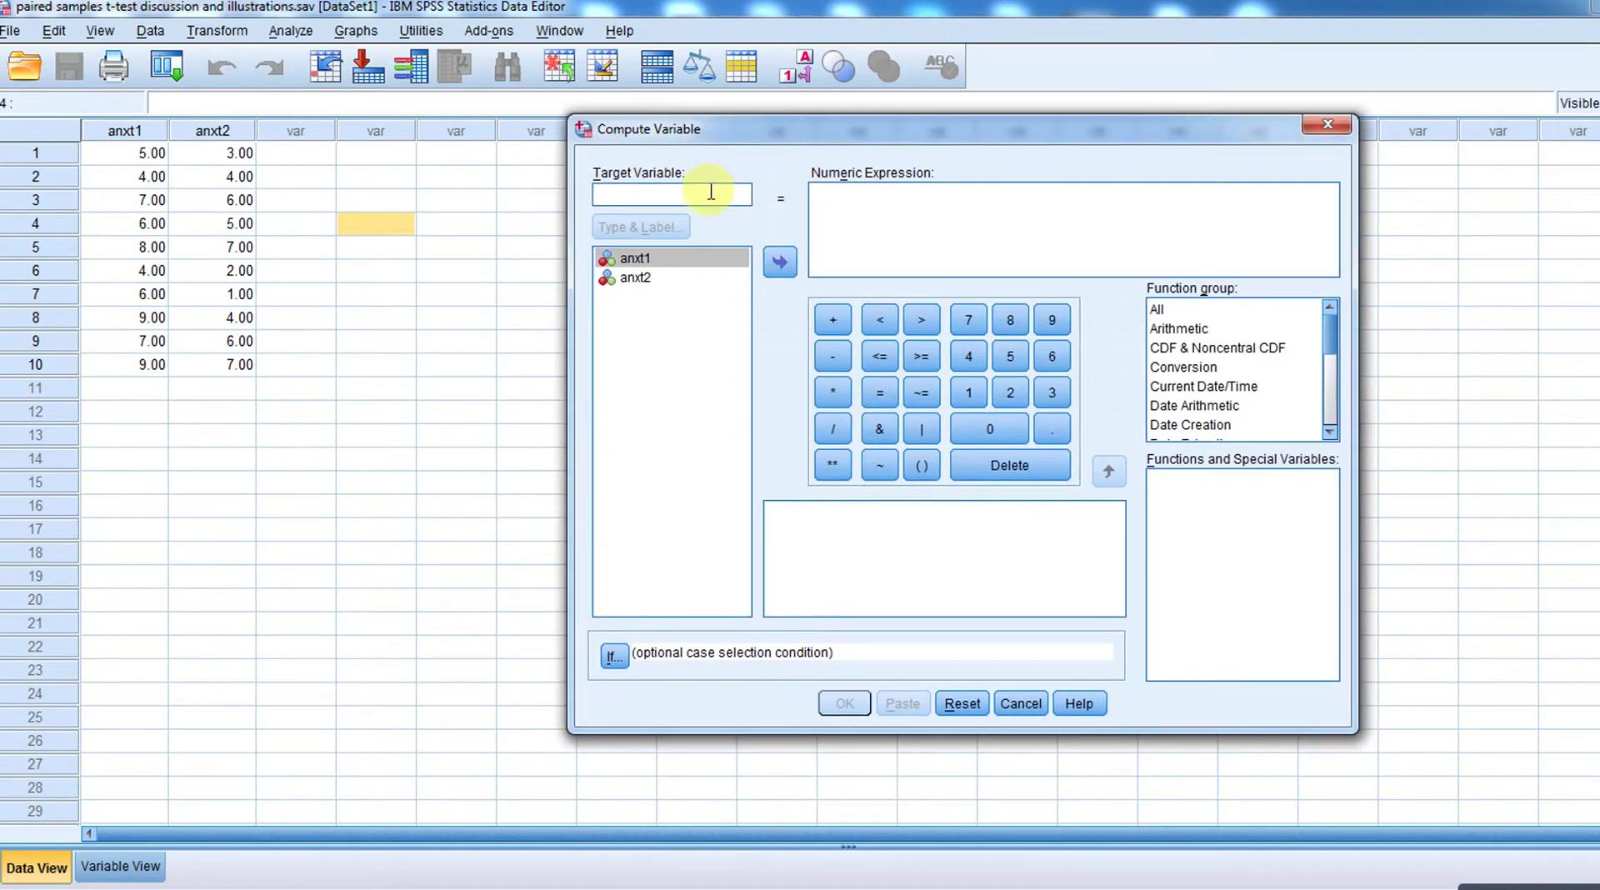
pyautogui.write('diff')
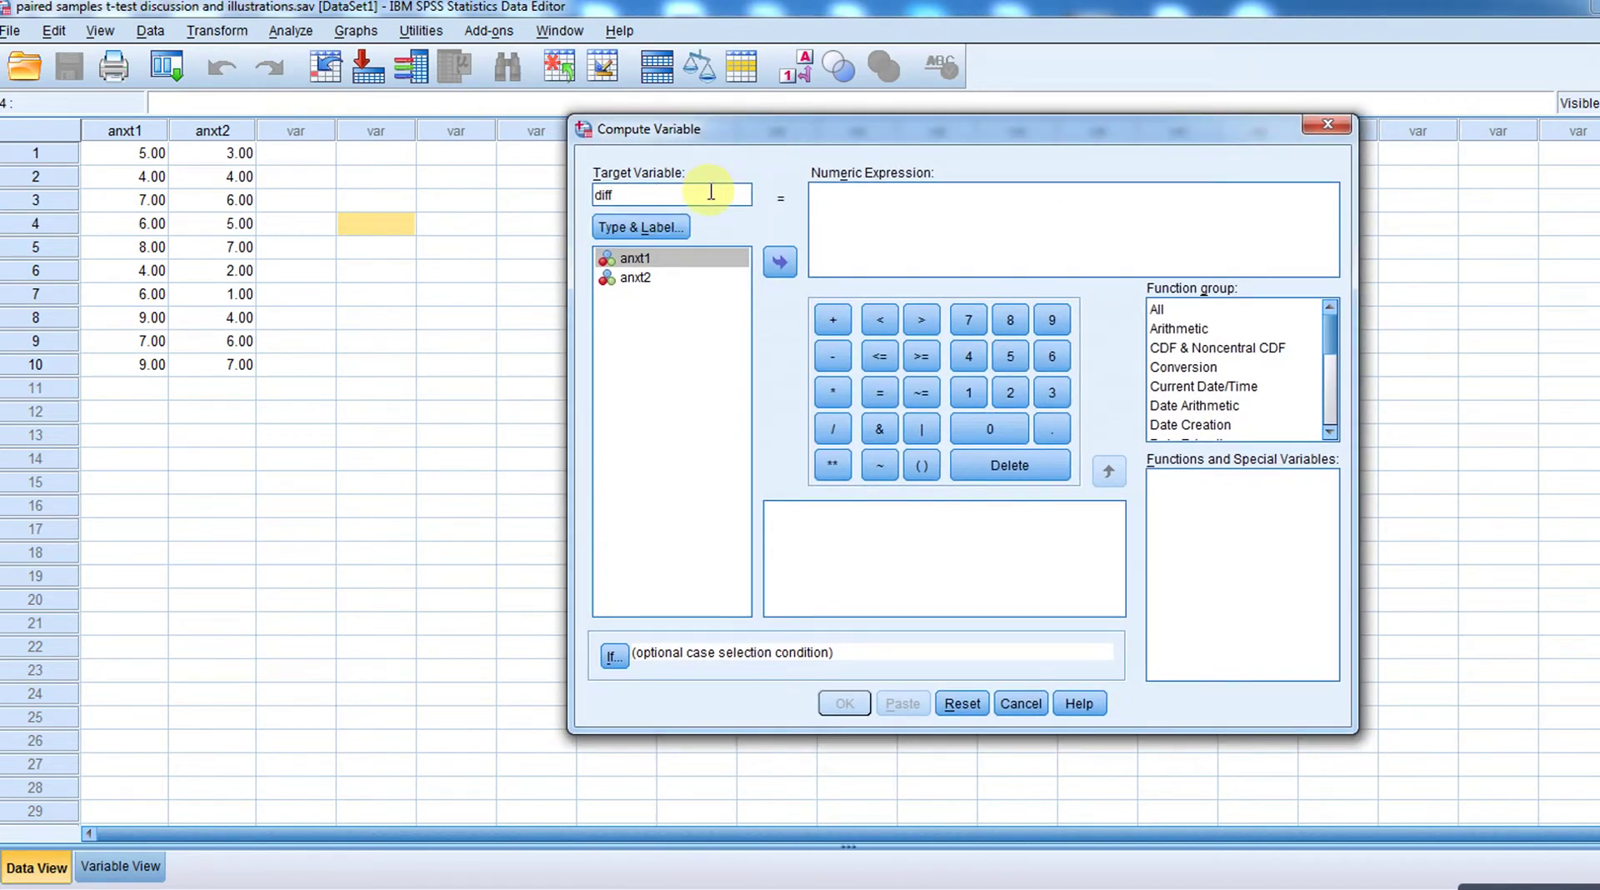
pyautogui.click(853, 203)
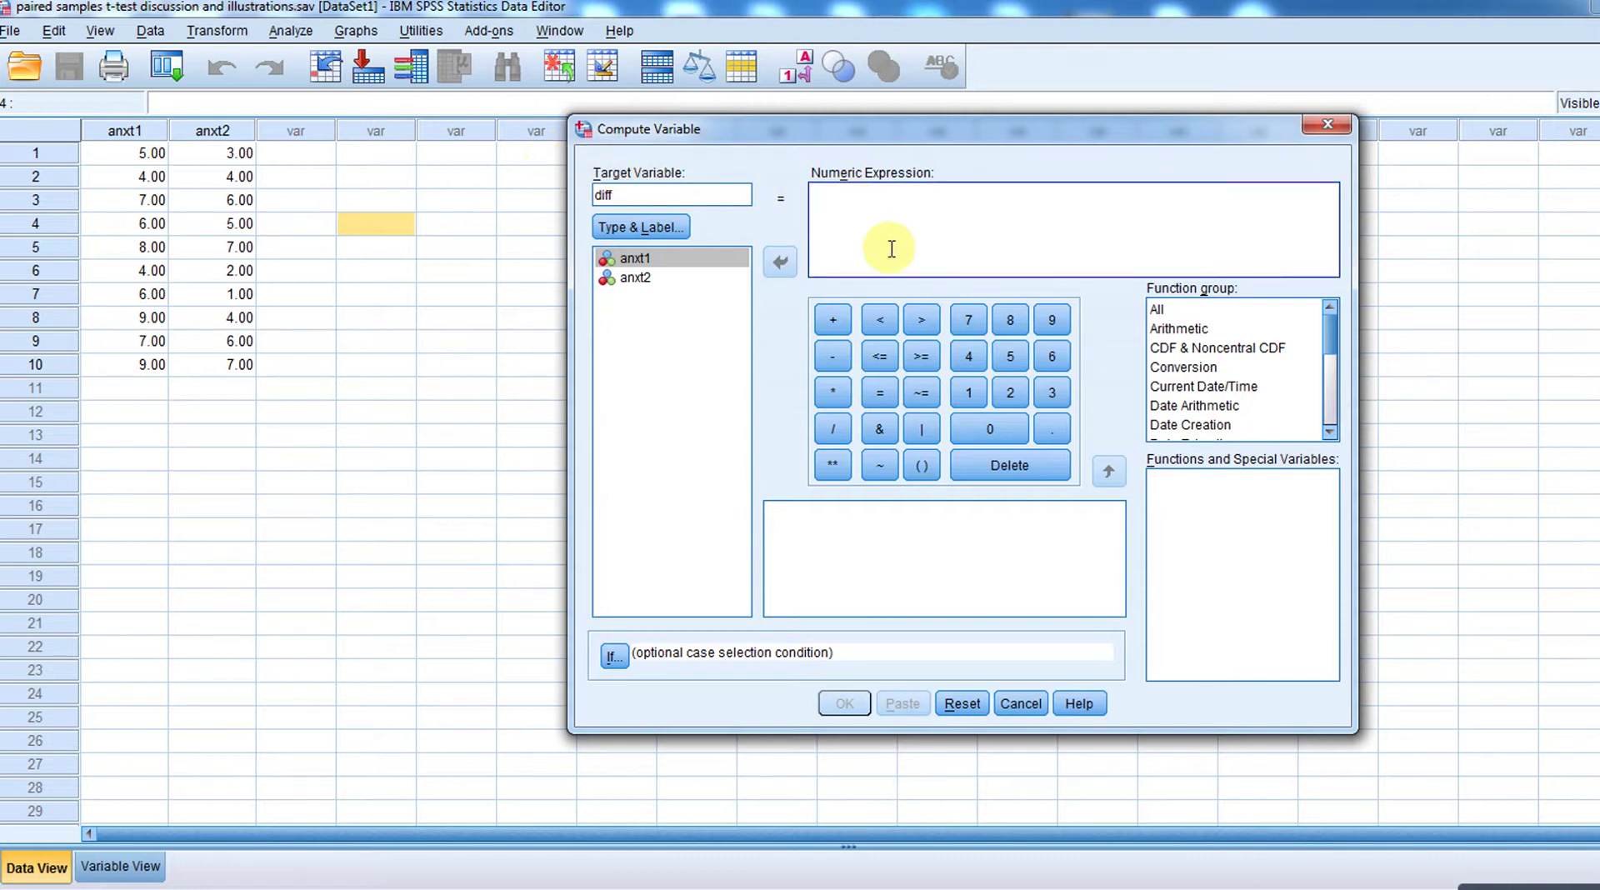
pyautogui.doubleClick(642, 262)
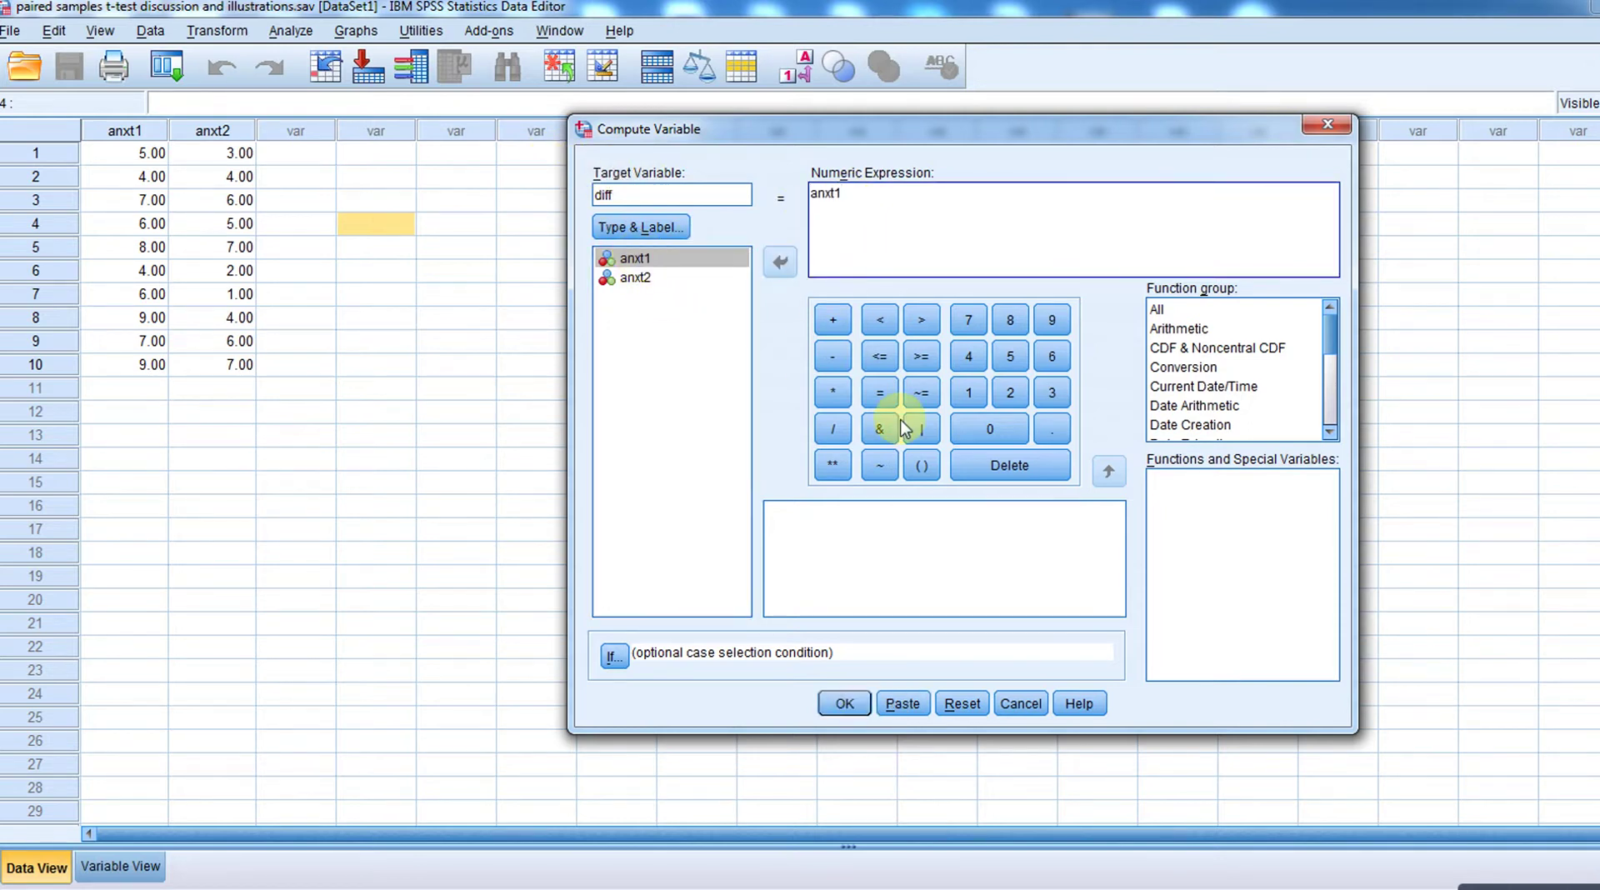
pyautogui.click(834, 367)
pyautogui.doubleClick(635, 278)
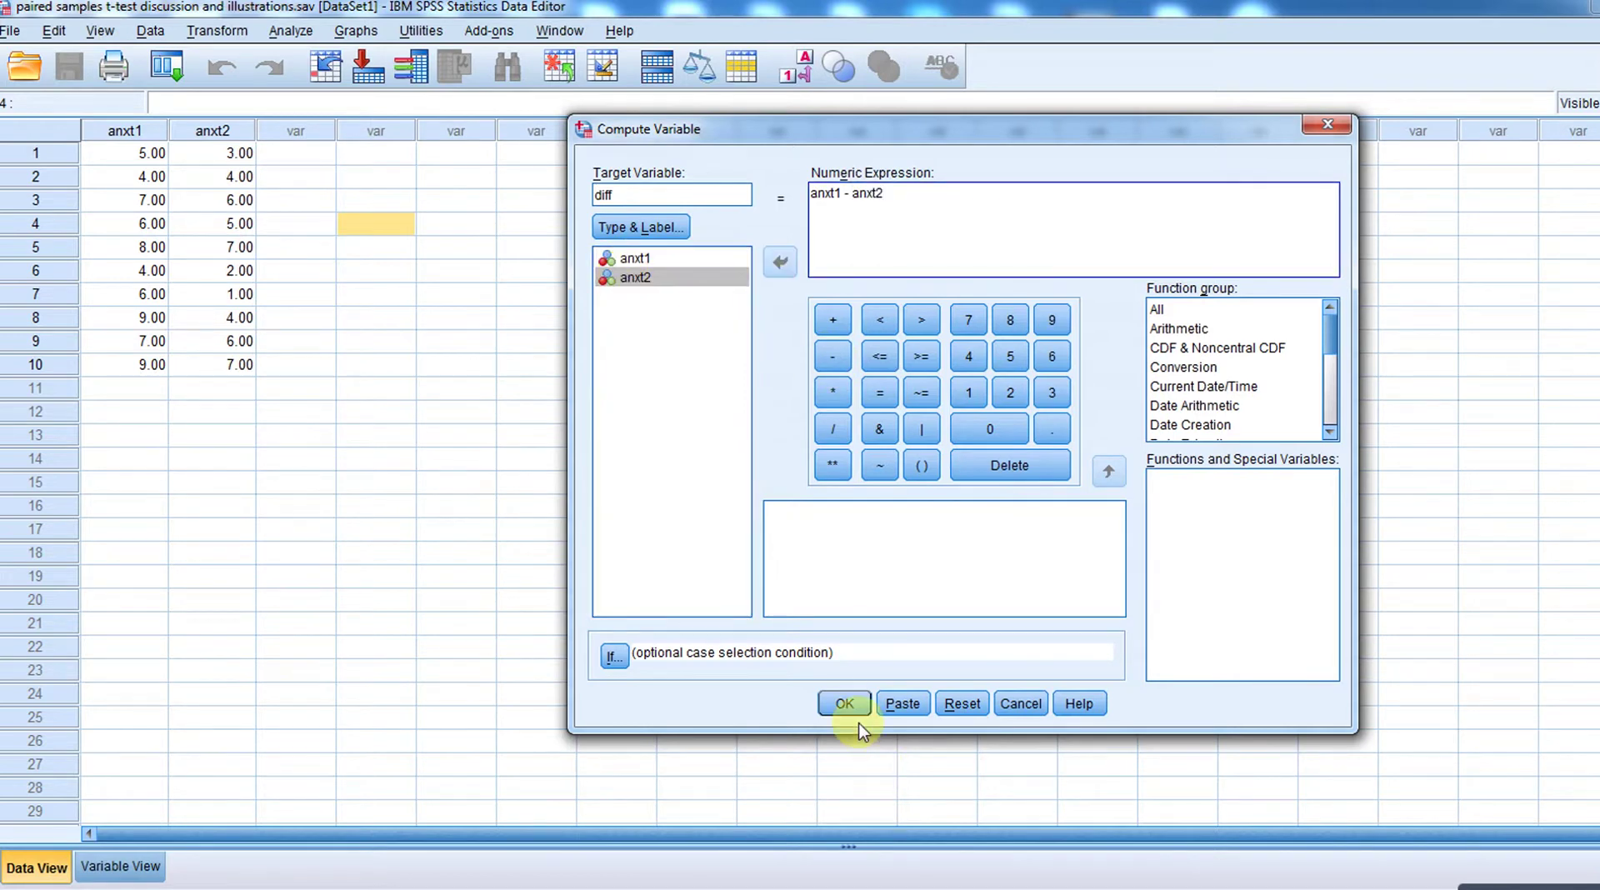
pyautogui.click(845, 703)
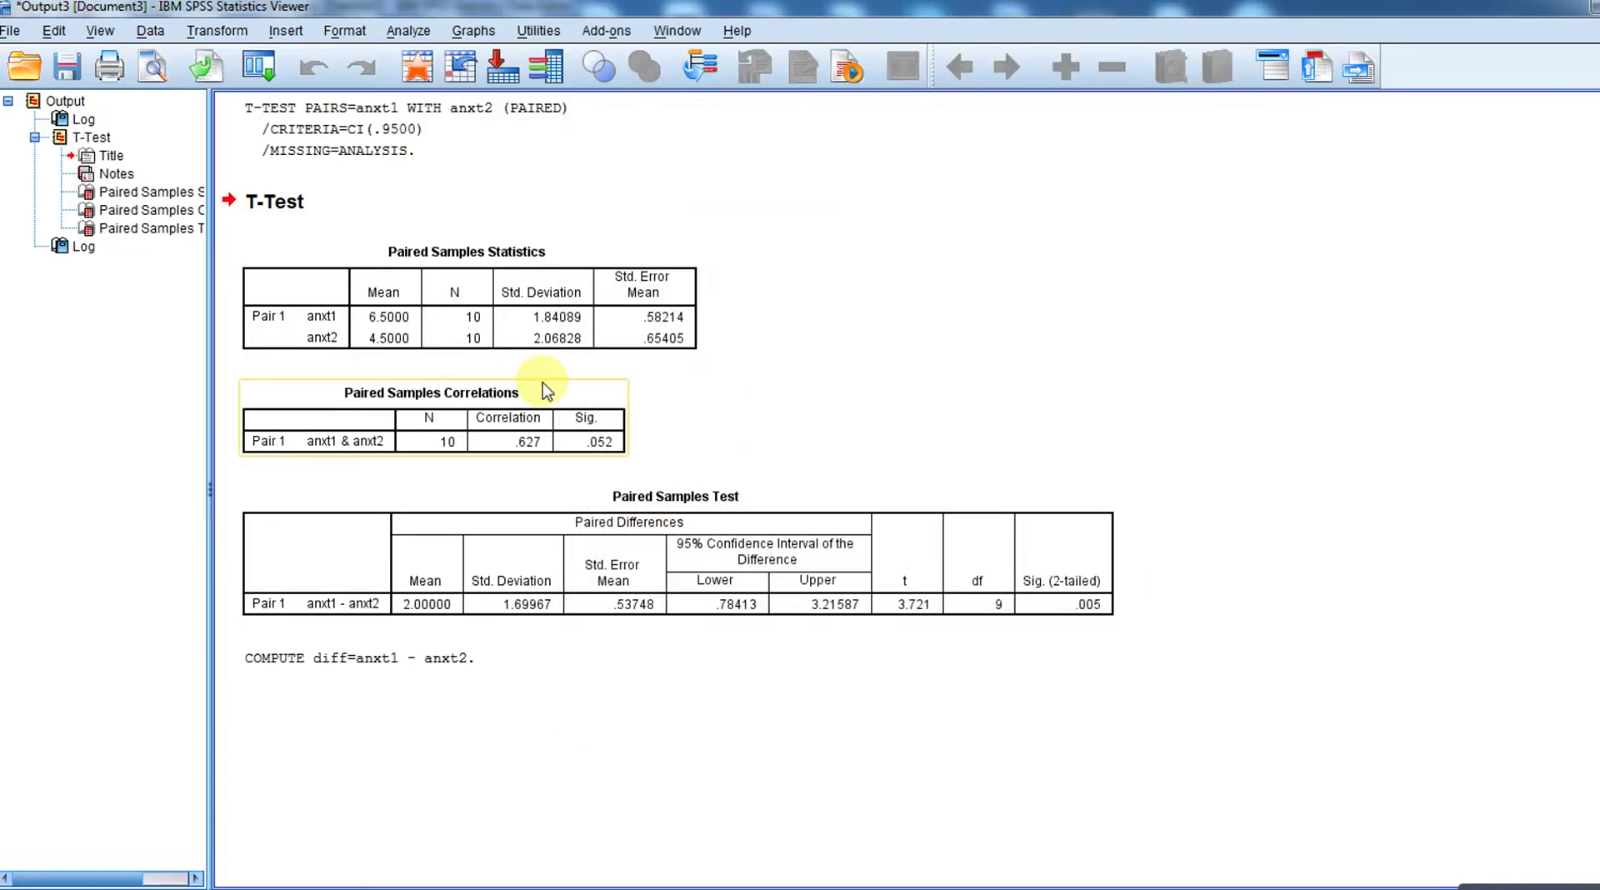
# Return to the anxiety dataset and set the measurement level of anxt1, anxt2 and diff to Scale
pyautogui.moveTo(750, 888)
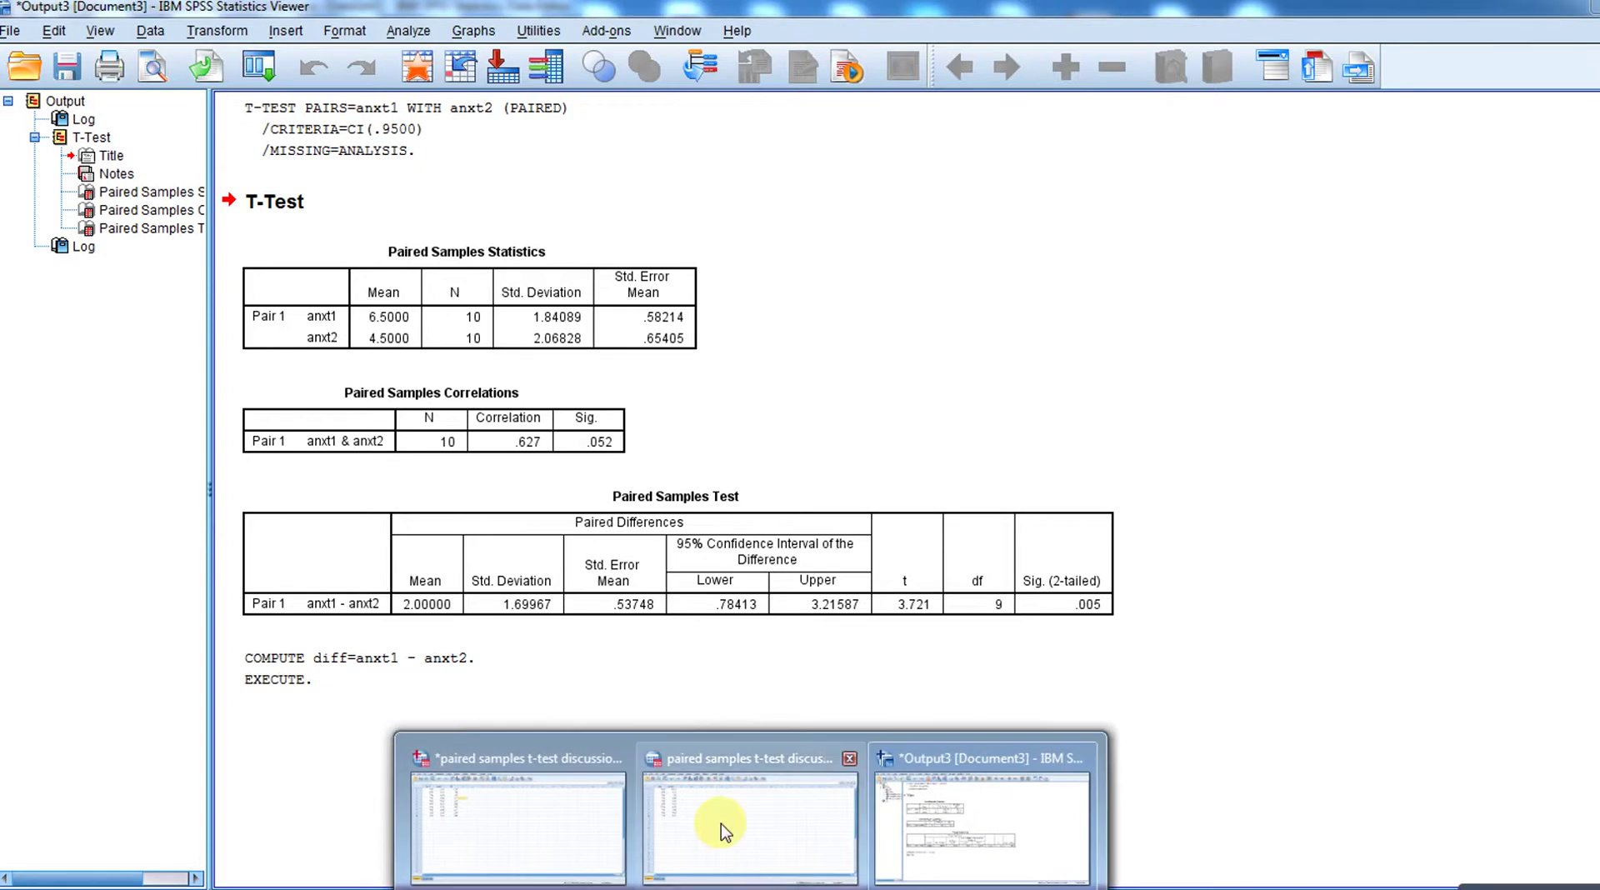
pyautogui.click(707, 859)
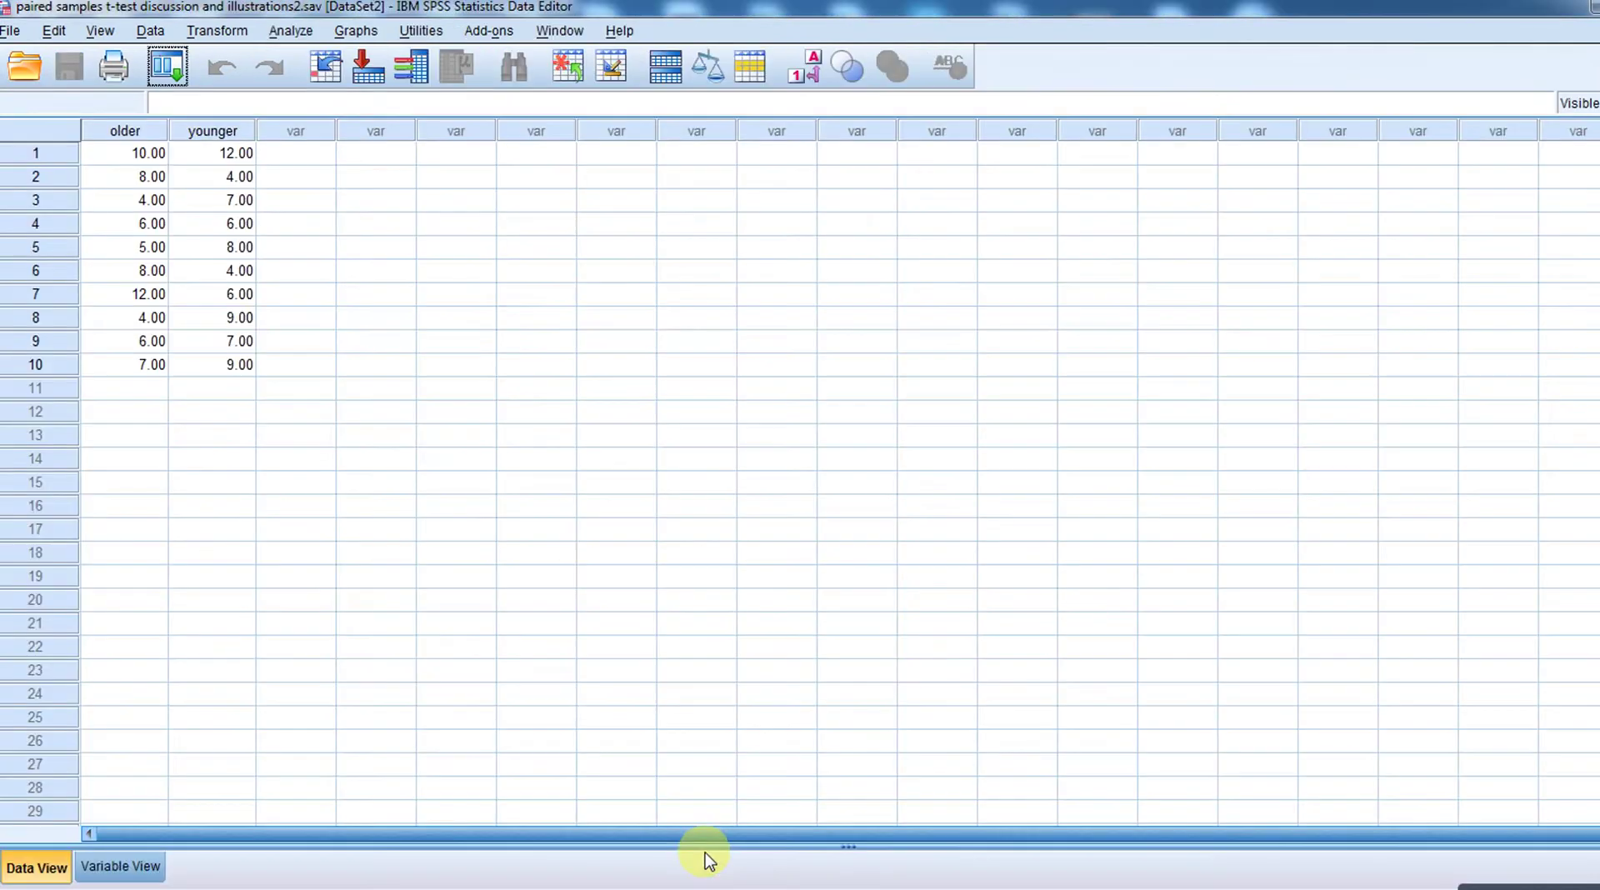
pyautogui.click(575, 840)
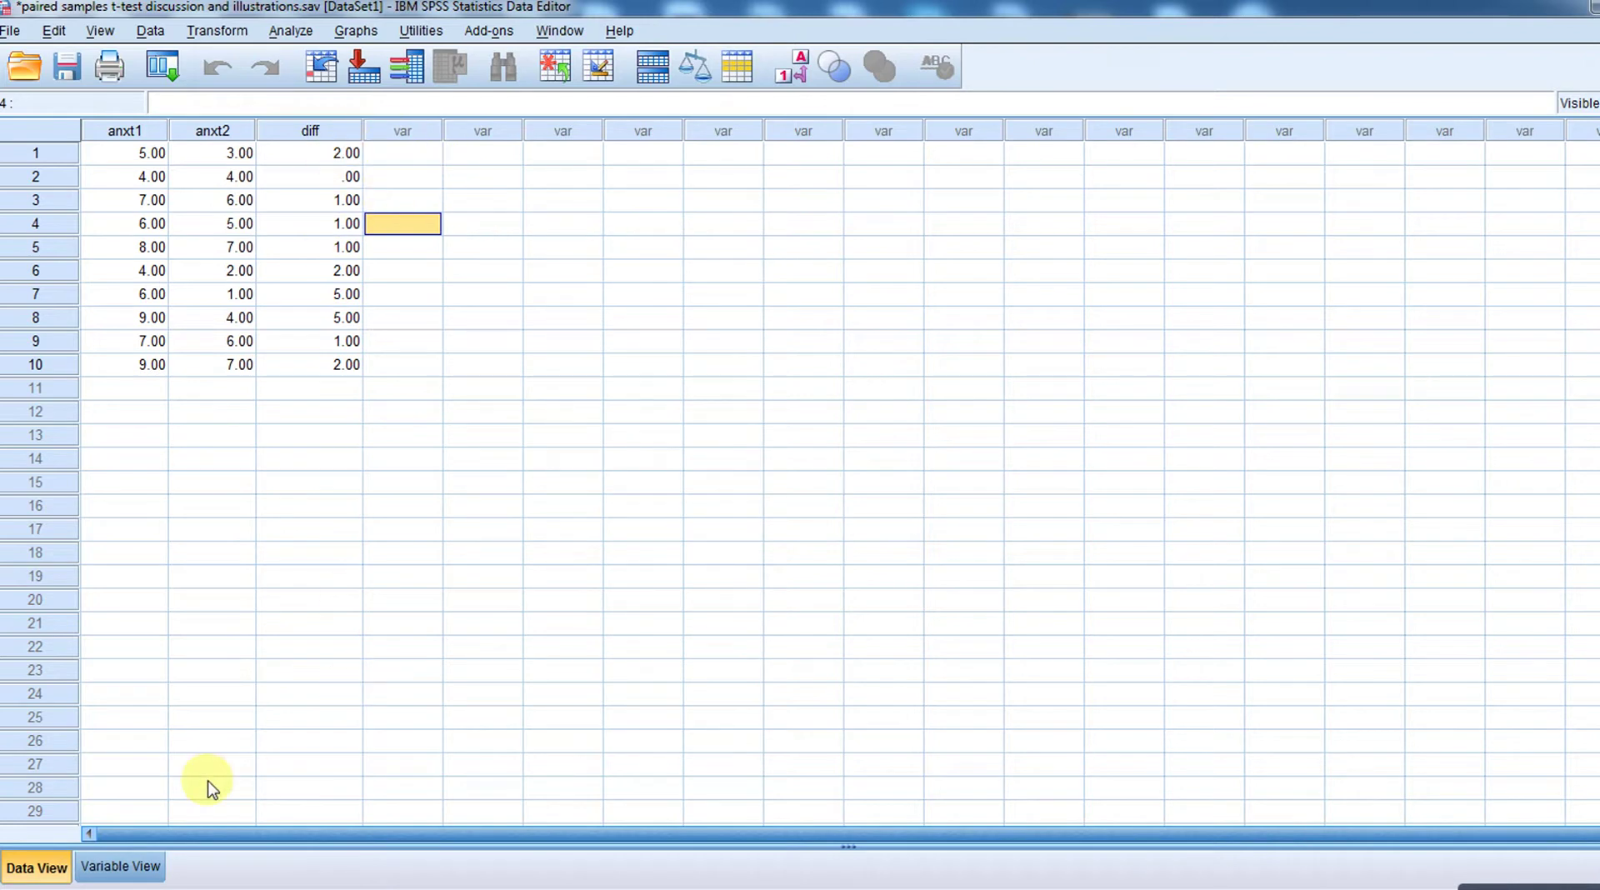
pyautogui.click(145, 868)
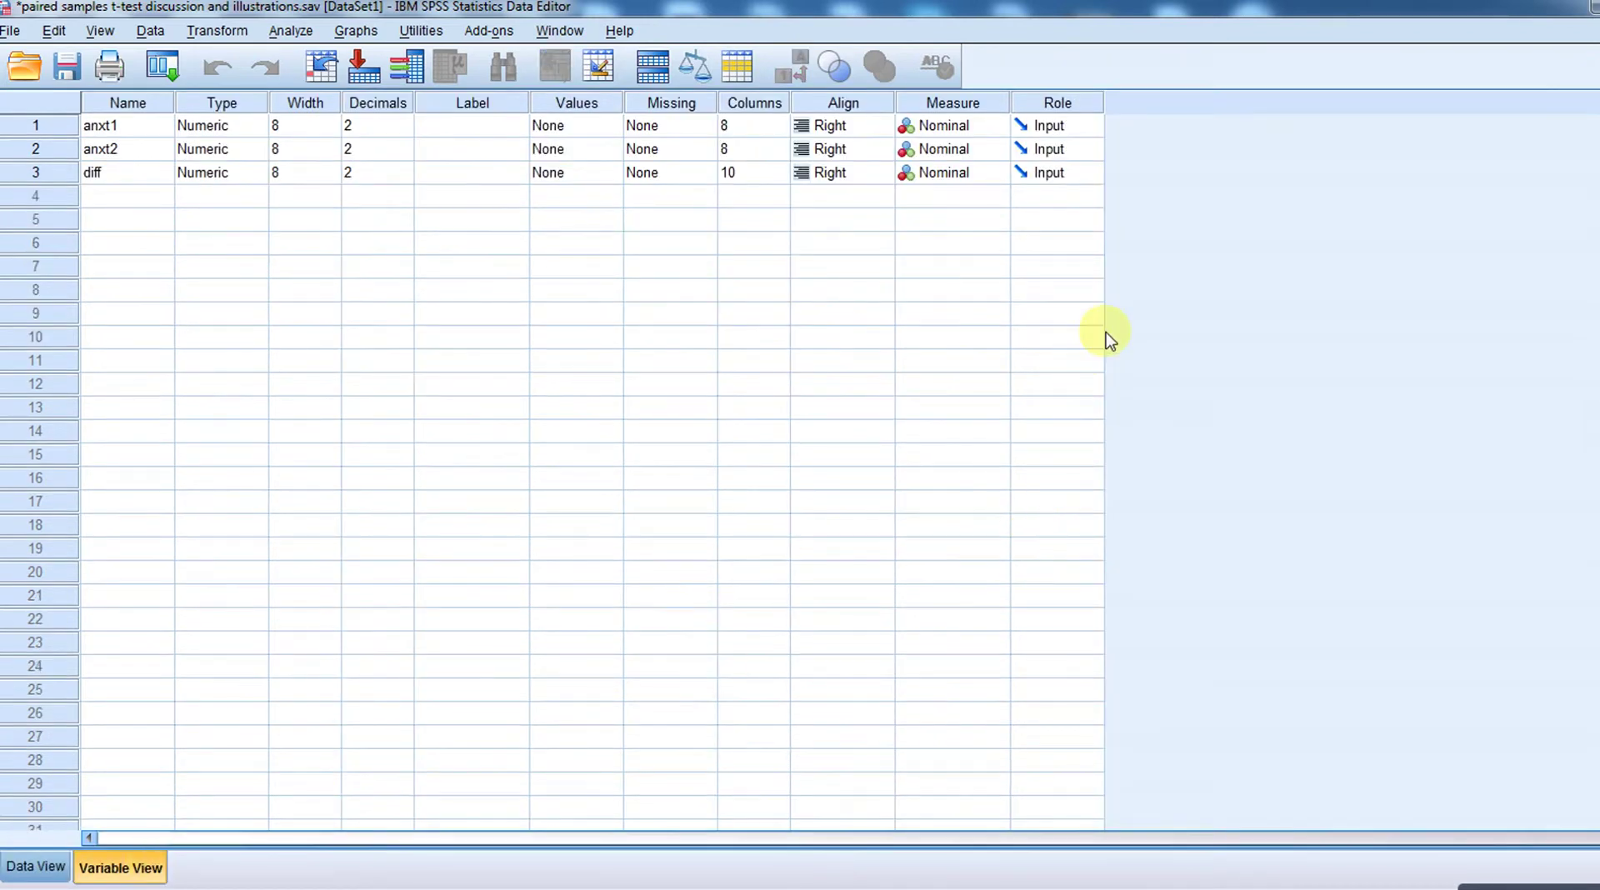
pyautogui.click(997, 128)
pyautogui.click(986, 149)
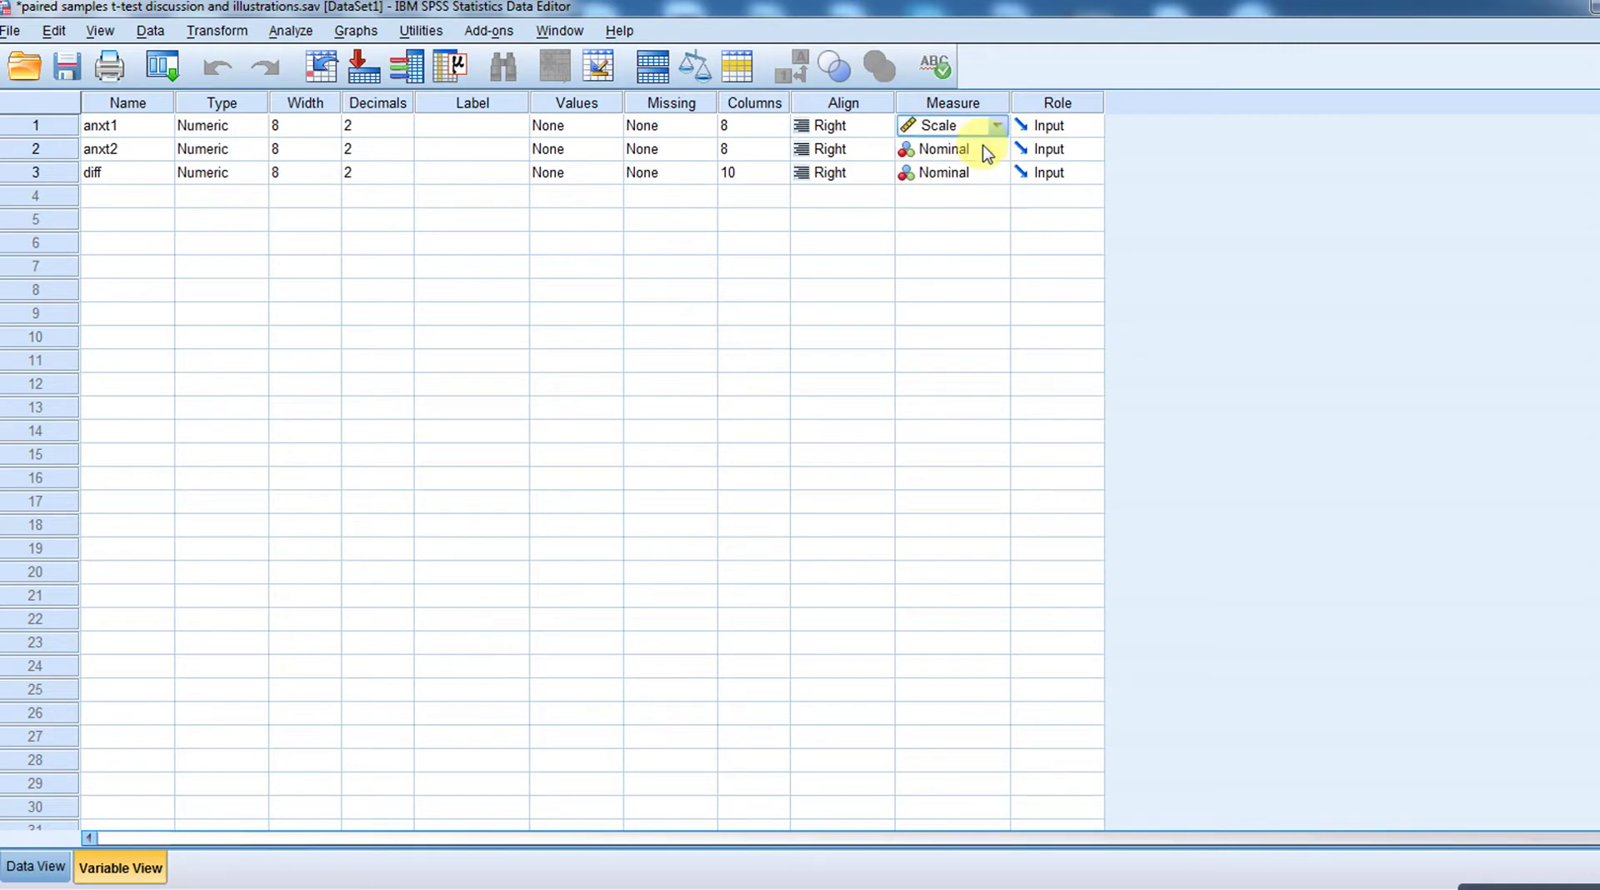
pyautogui.click(996, 150)
pyautogui.click(972, 173)
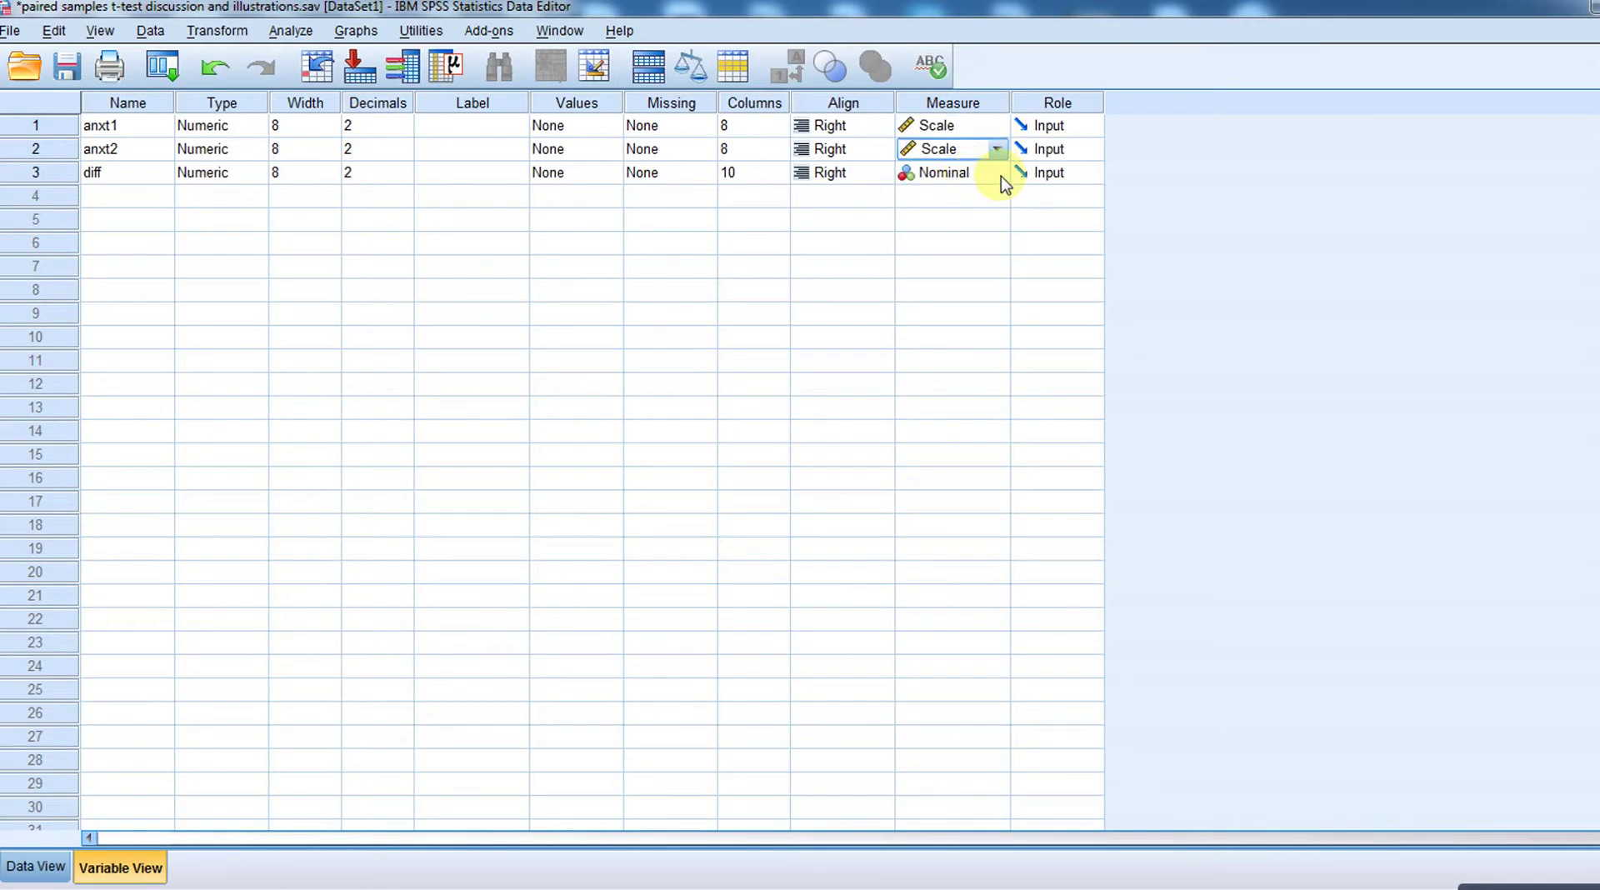
pyautogui.click(1000, 175)
pyautogui.click(973, 195)
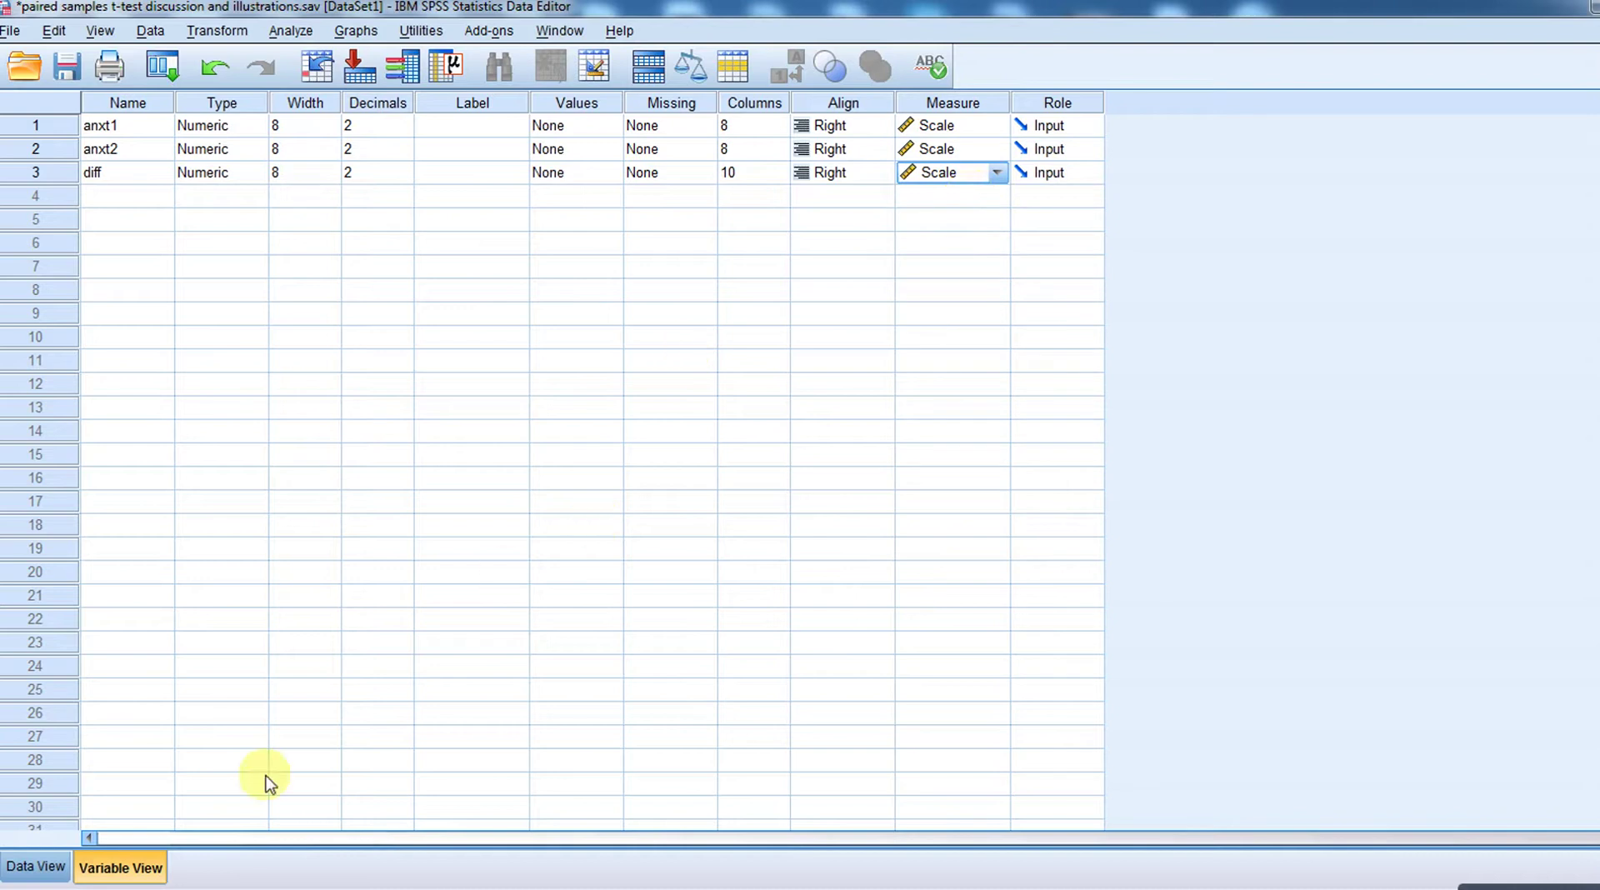
# Set up an Explore analysis of the descriptive statistics with diff as the dependent variable
pyautogui.click(36, 867)
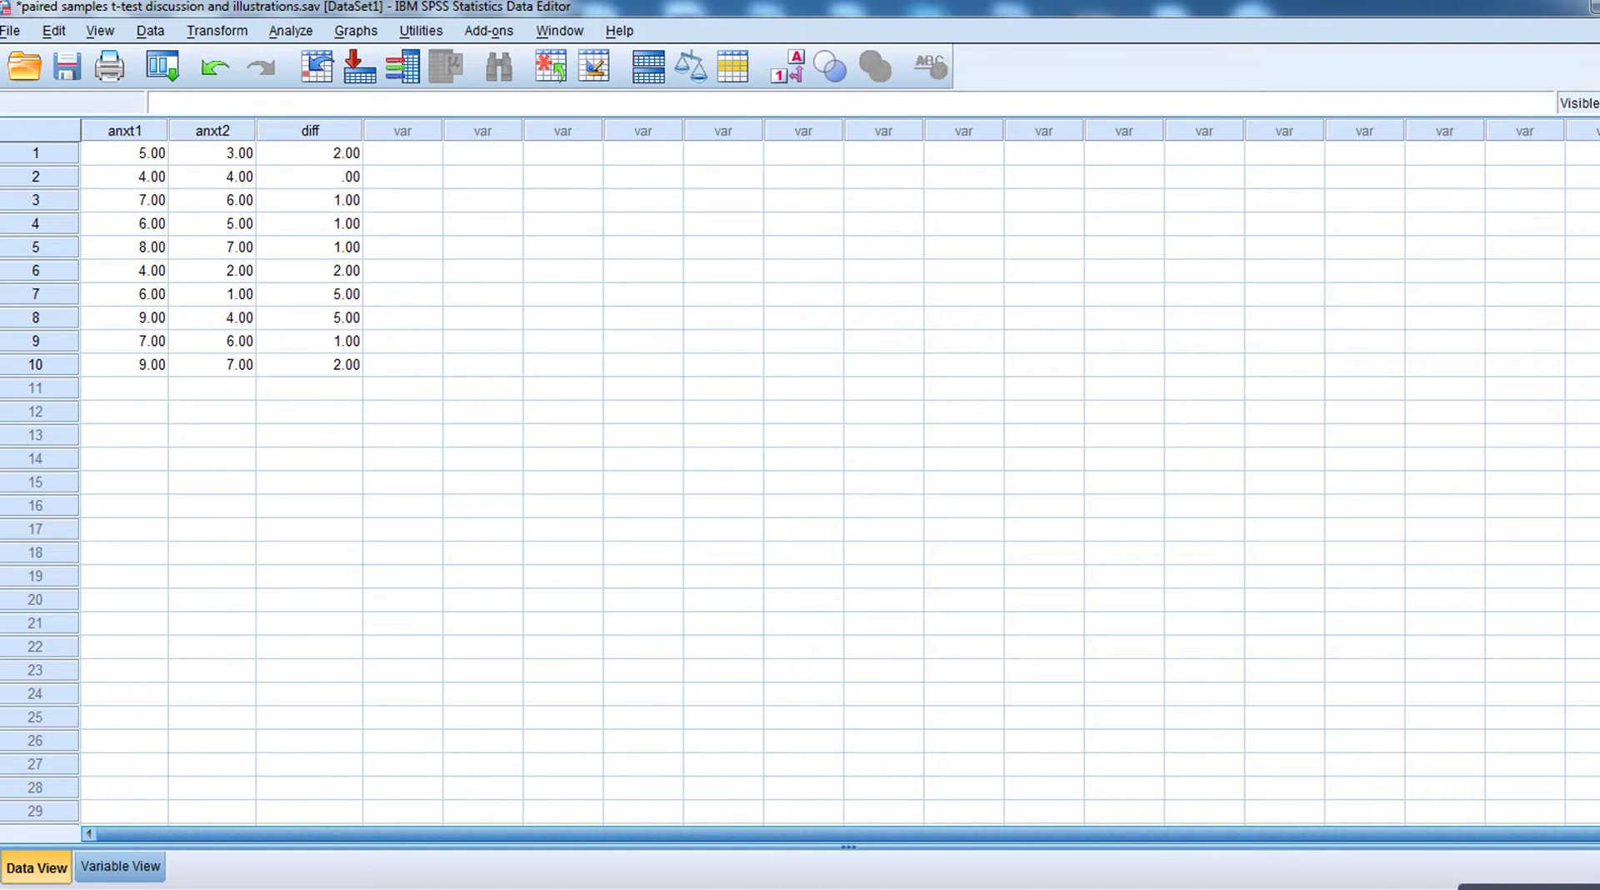
pyautogui.click(137, 869)
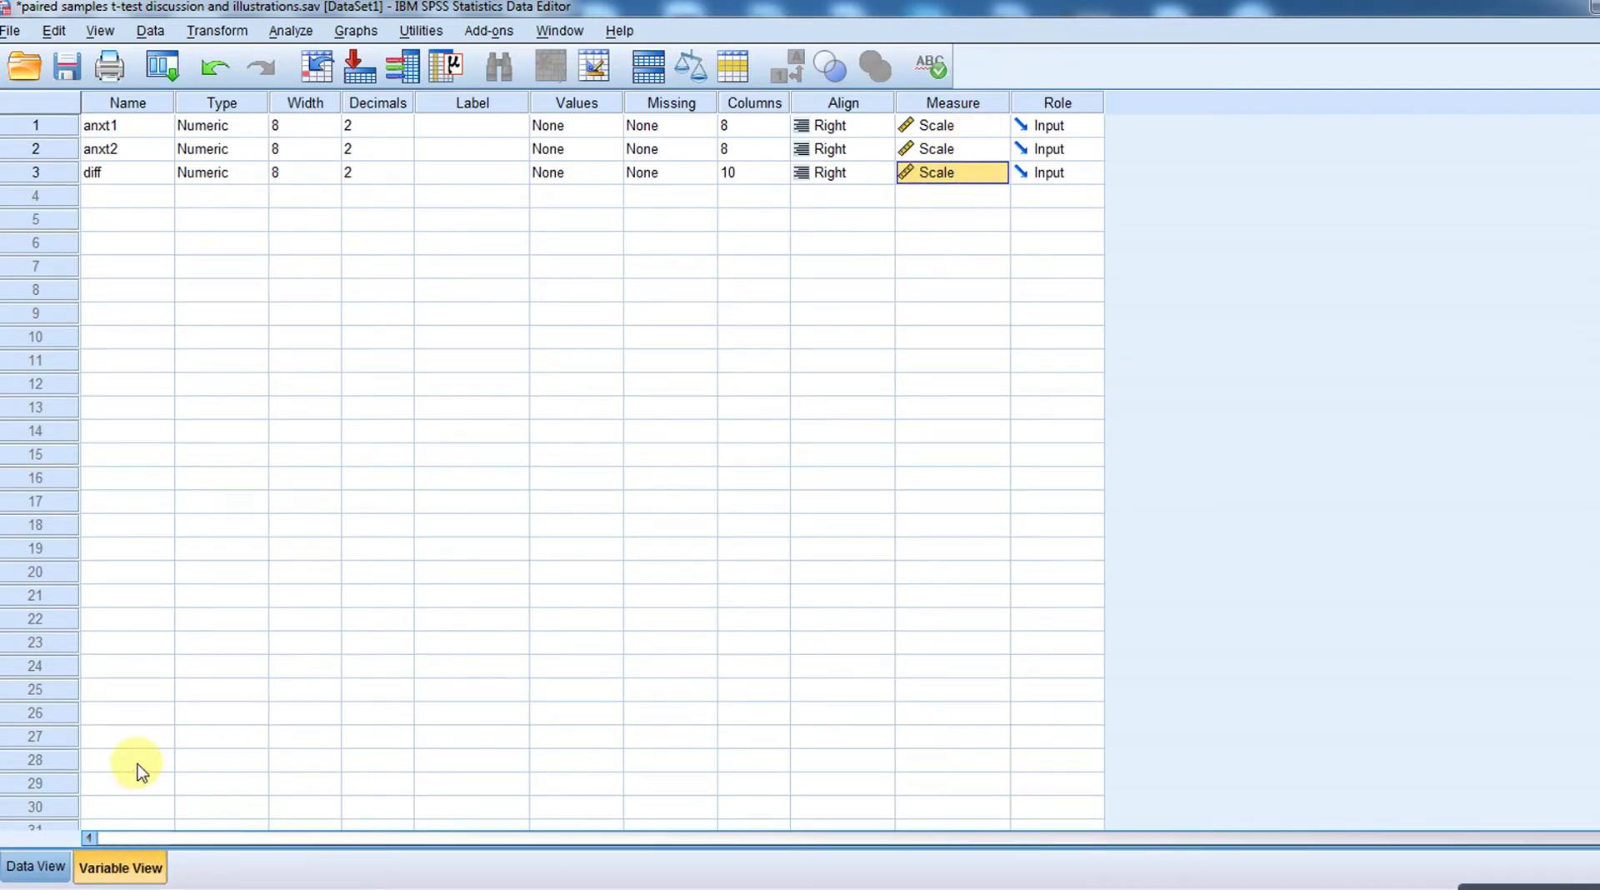
pyautogui.click(36, 867)
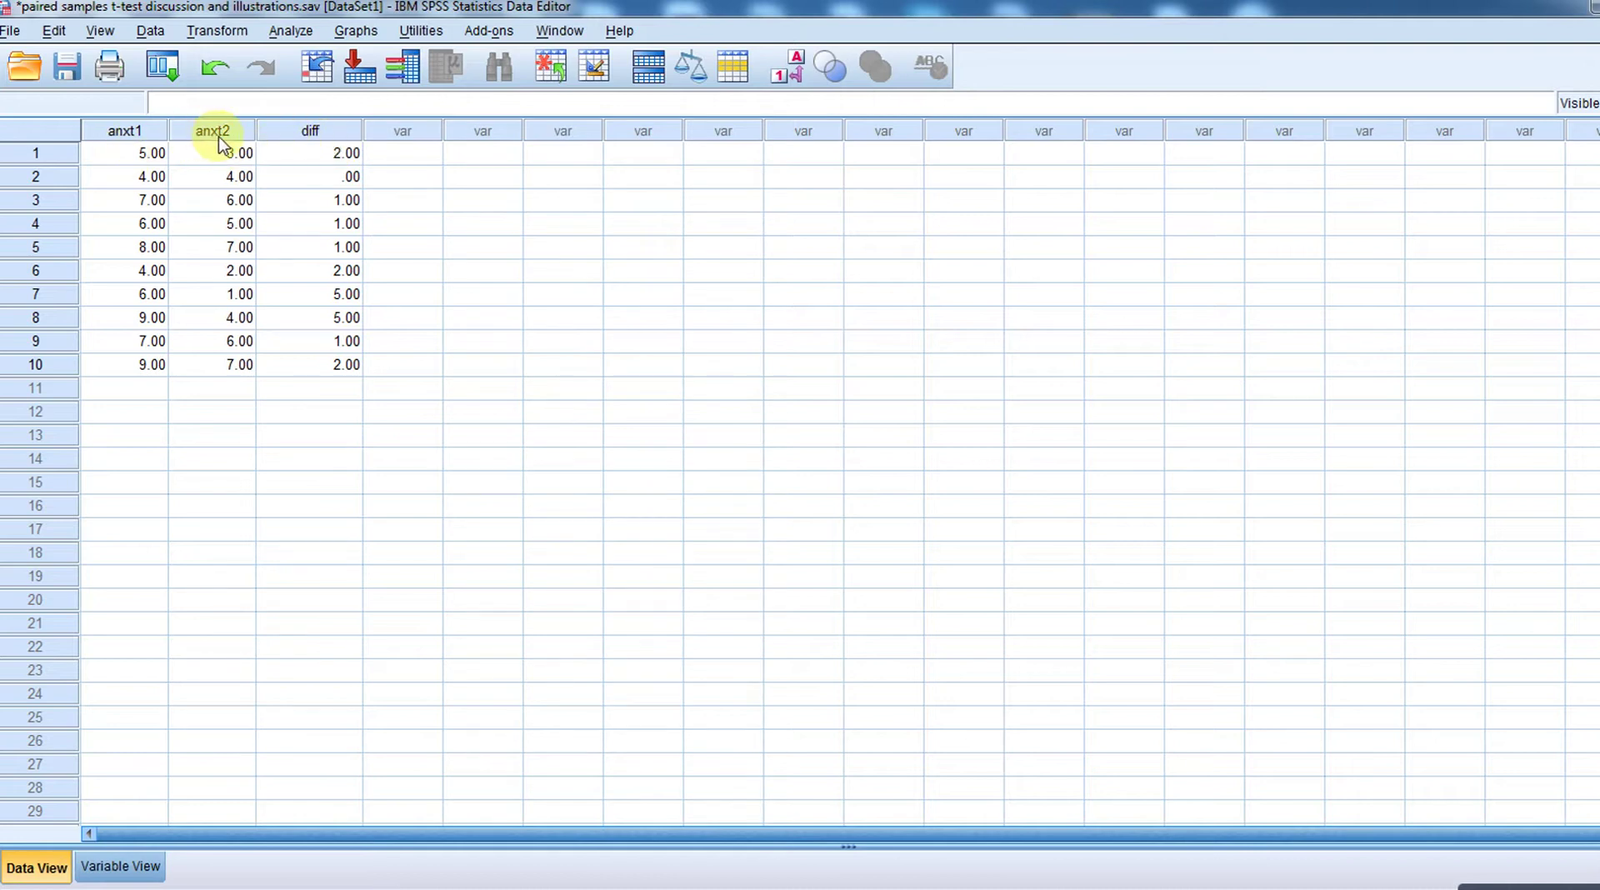
pyautogui.click(301, 32)
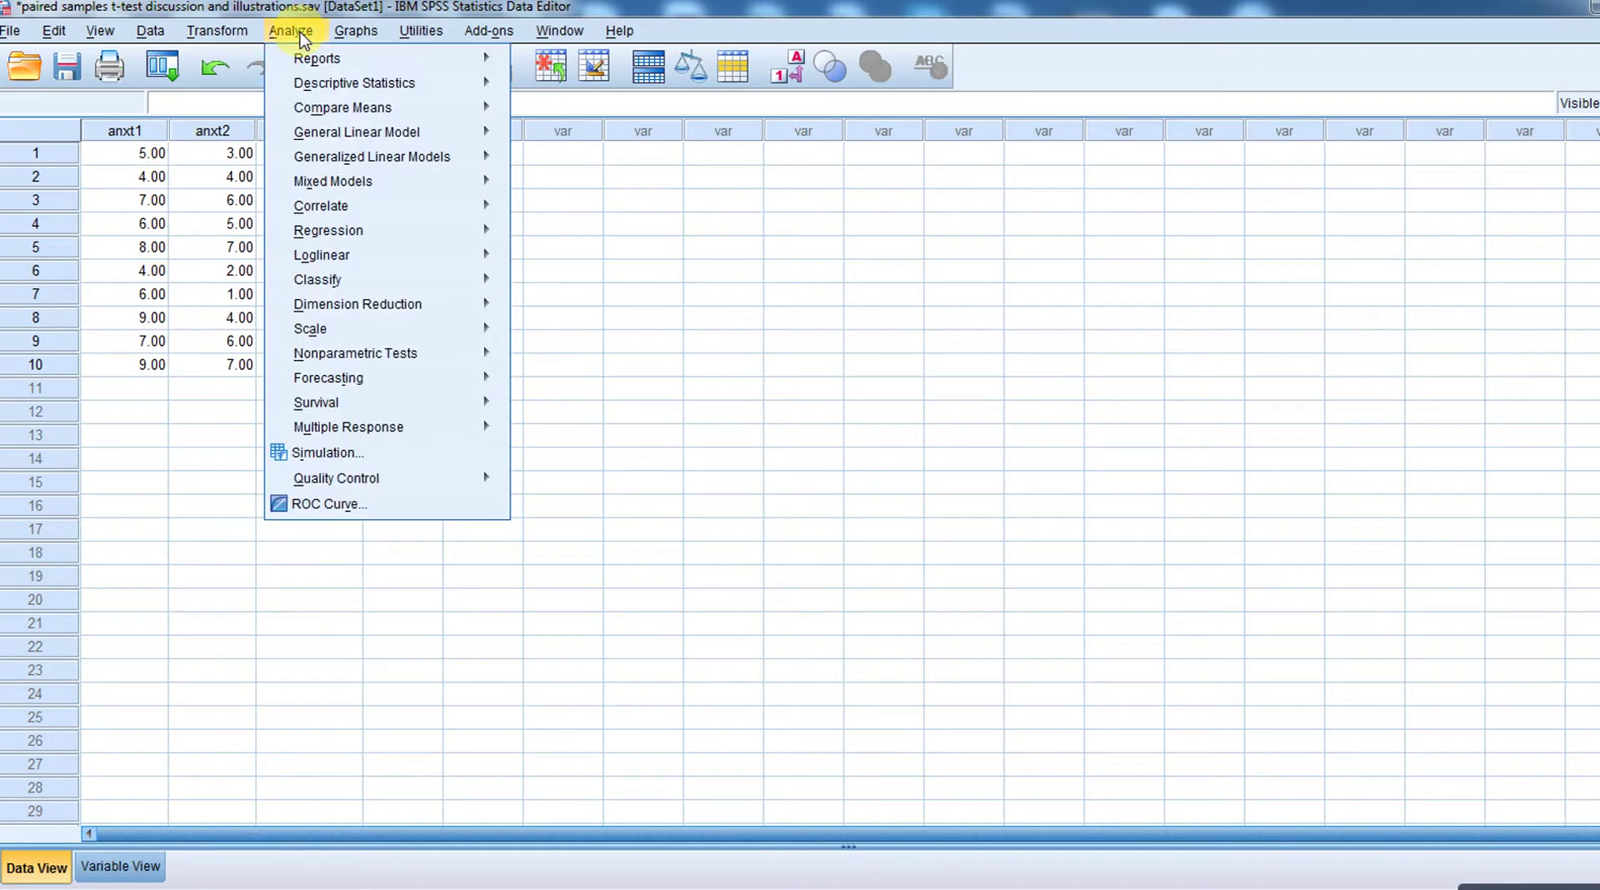
pyautogui.moveTo(429, 83)
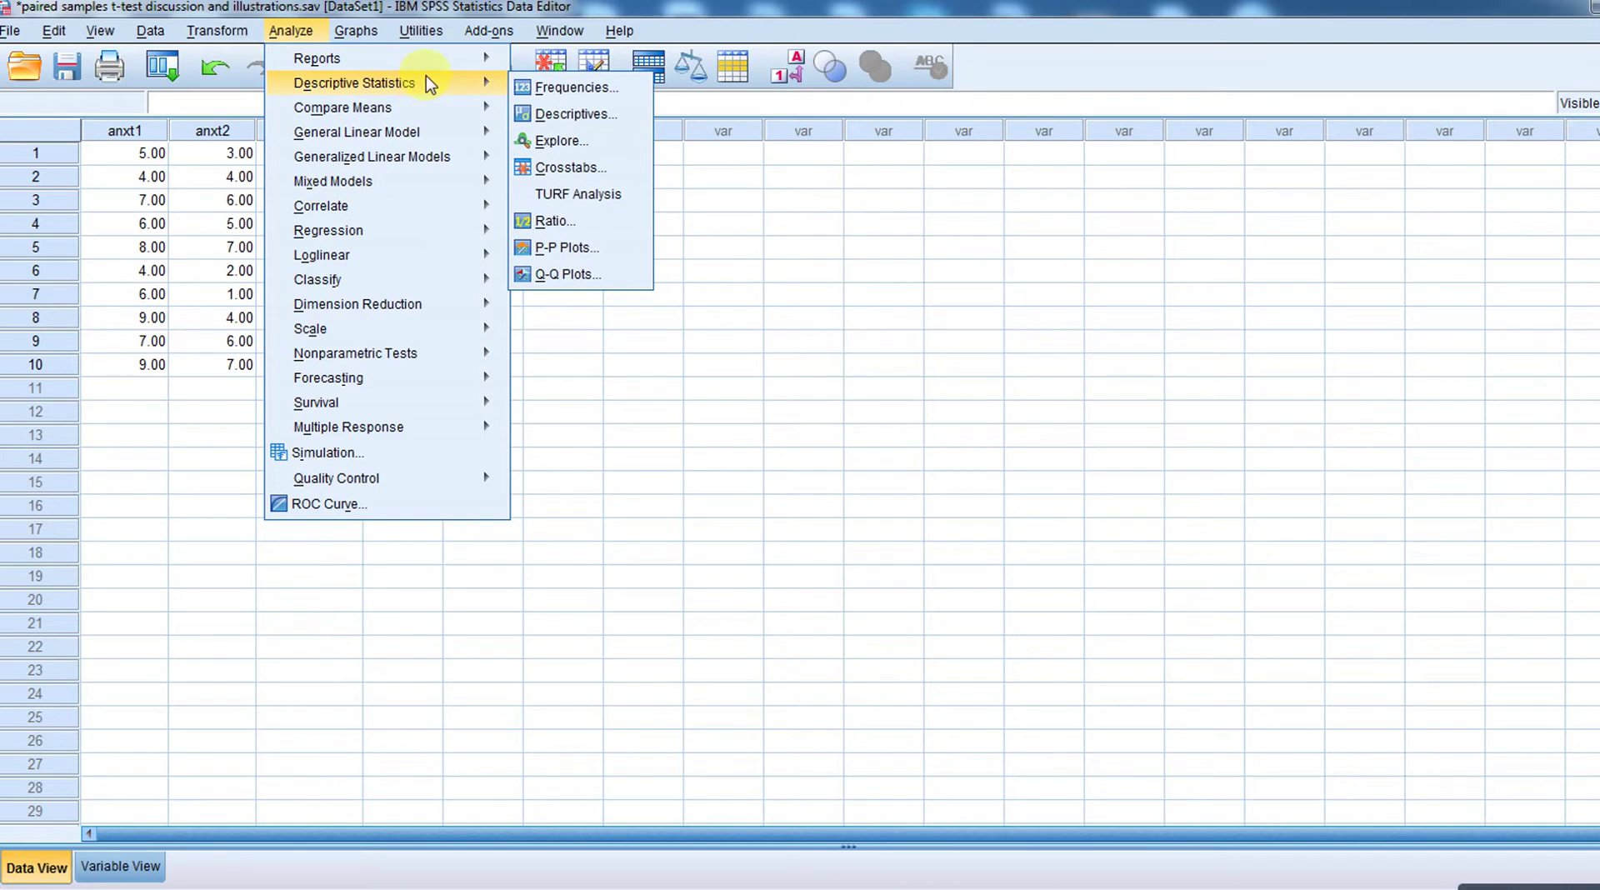
pyautogui.click(597, 141)
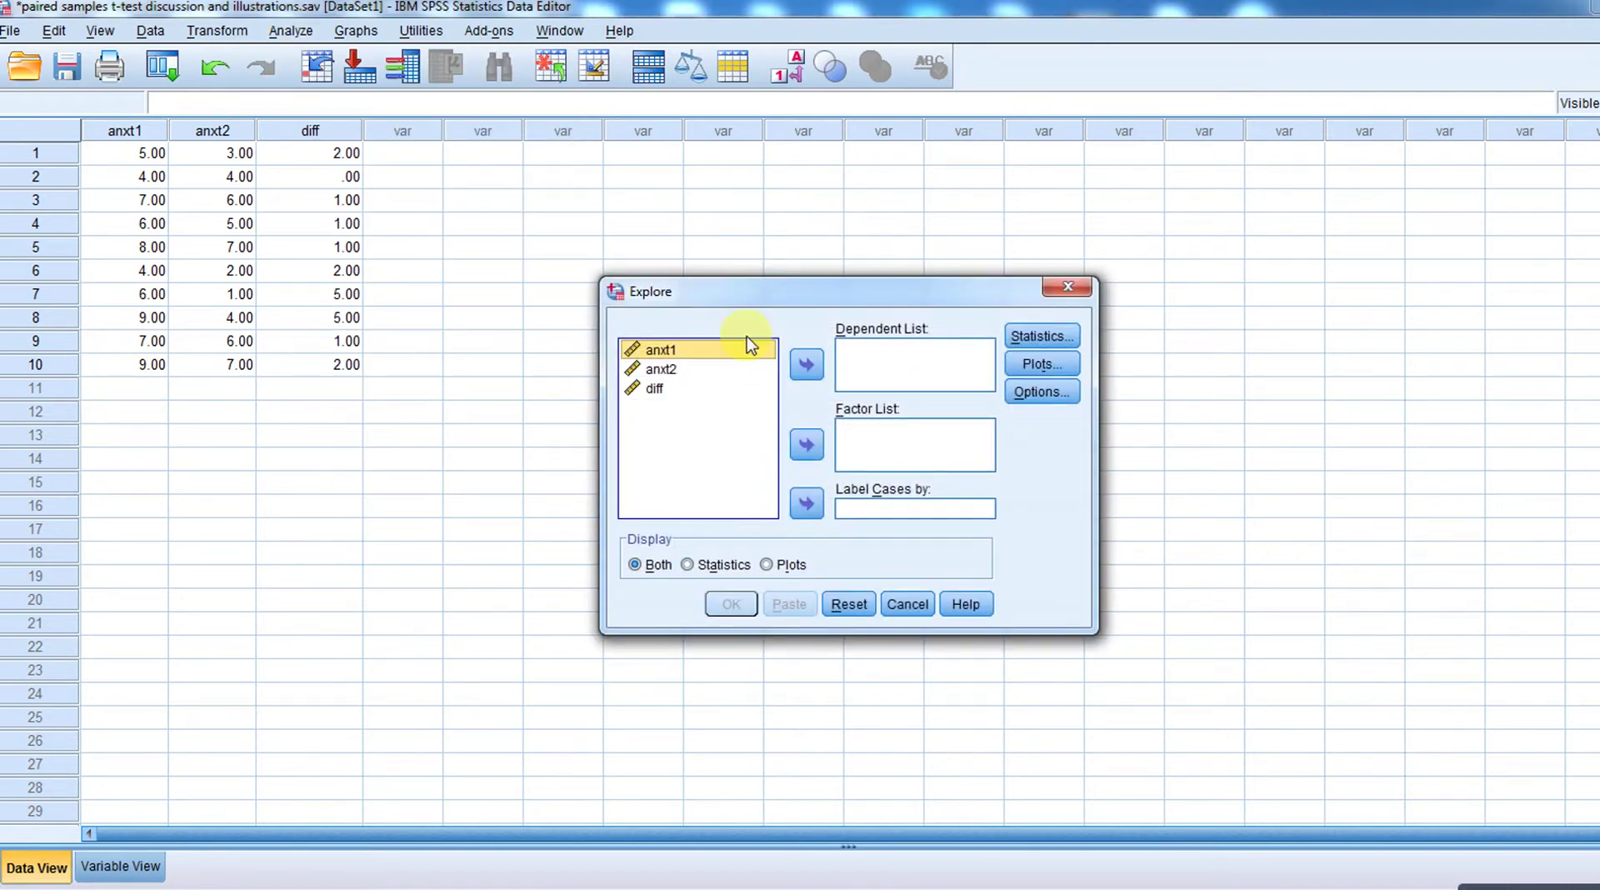
pyautogui.click(651, 390)
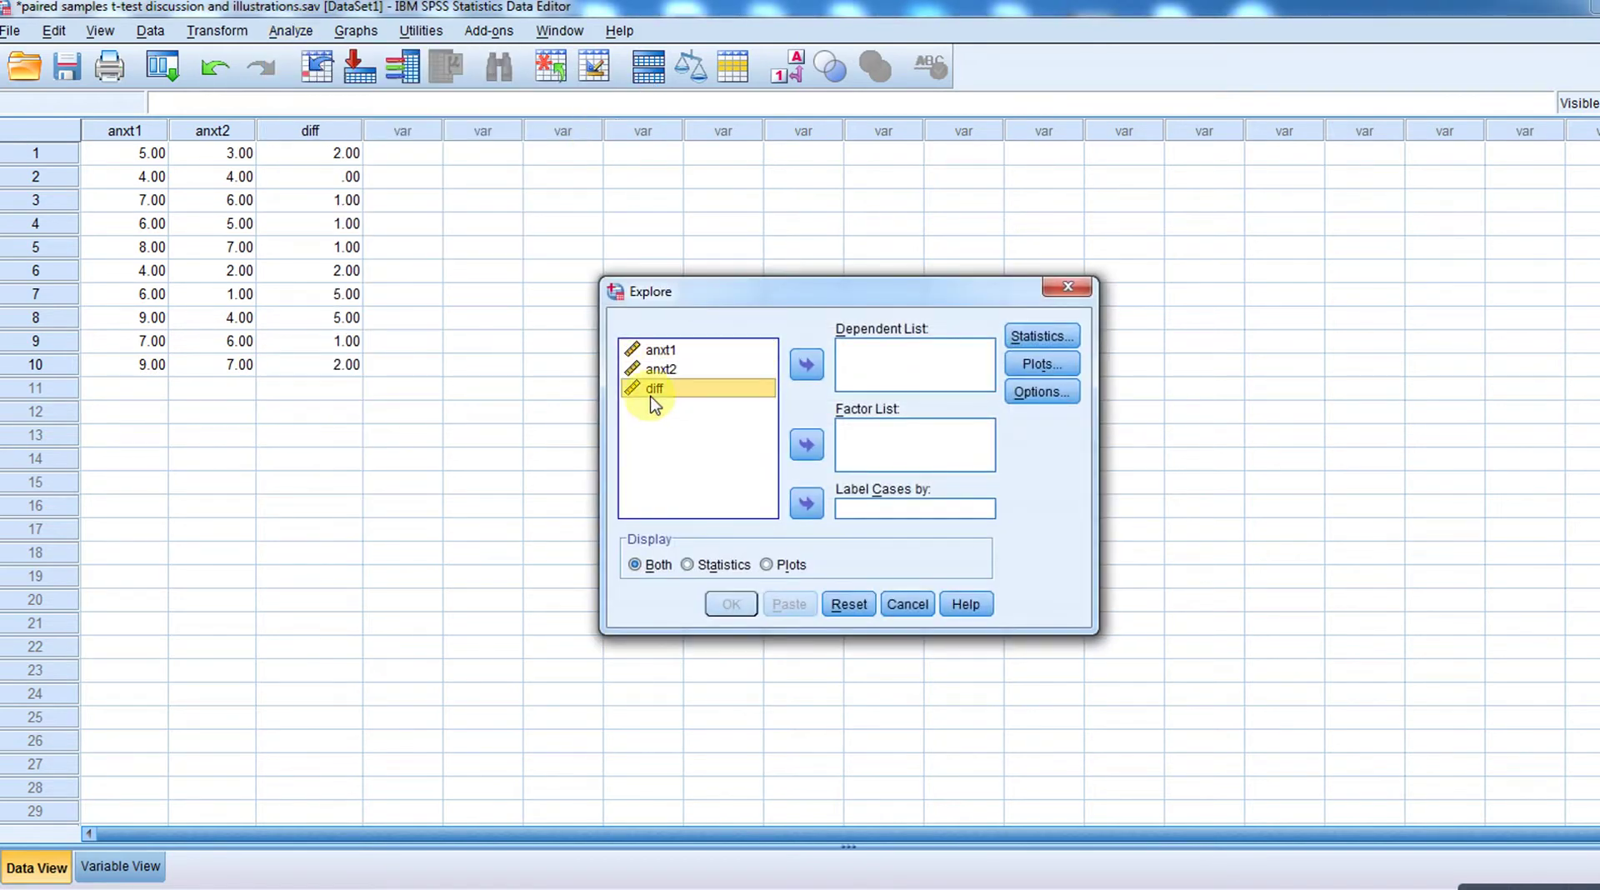
pyautogui.click(806, 367)
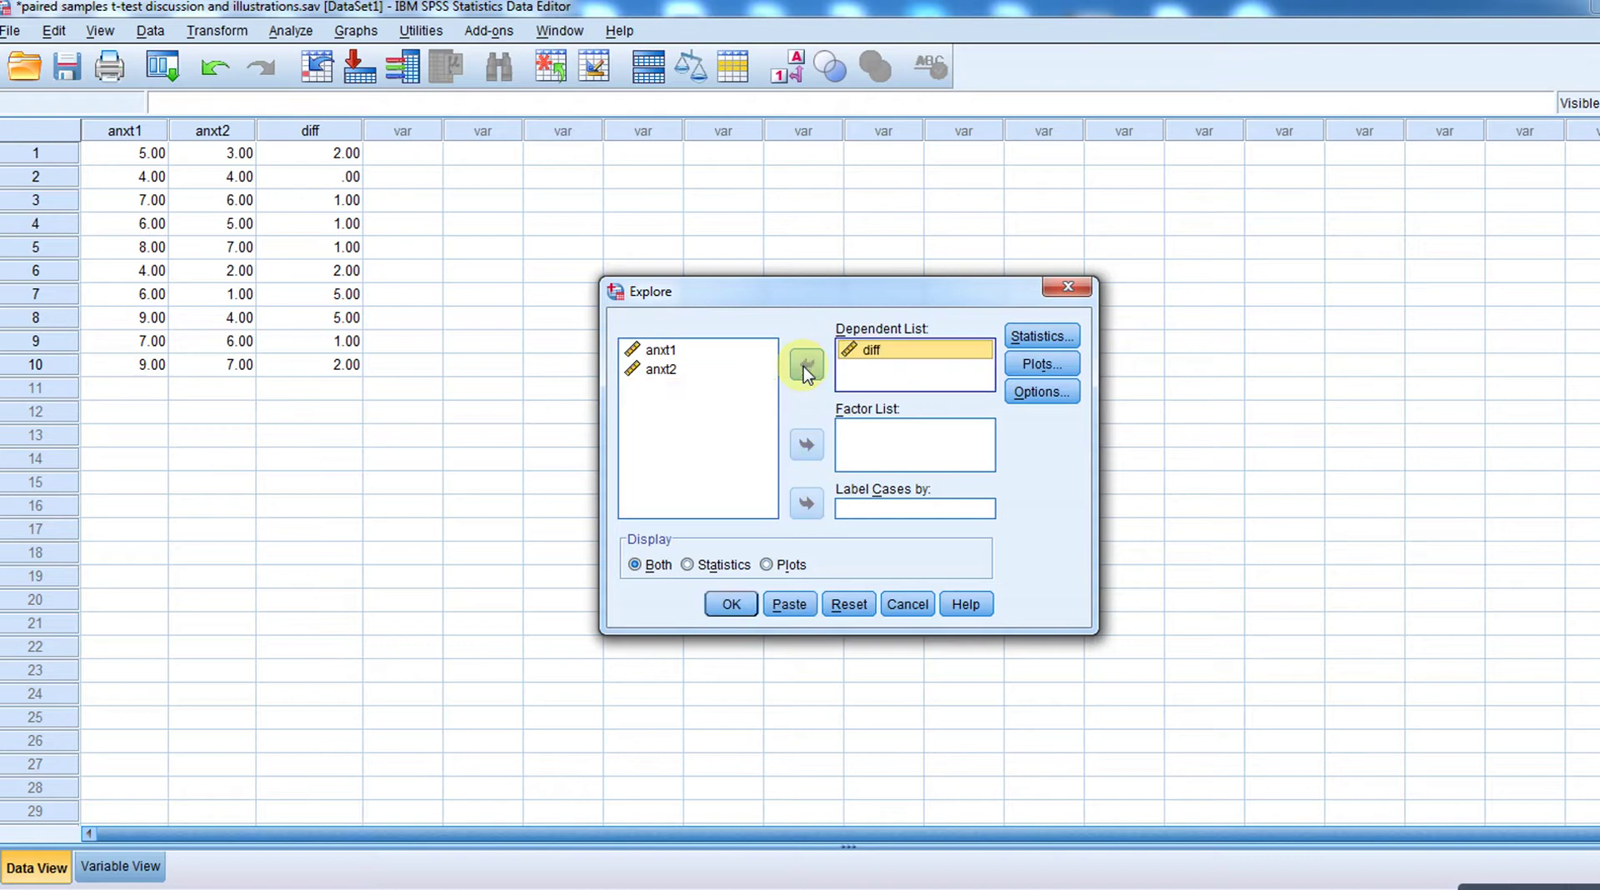
# Add outliers, a histogram and normality plots with tests to the Explore analysis of diff, and run it
pyautogui.click(1037, 338)
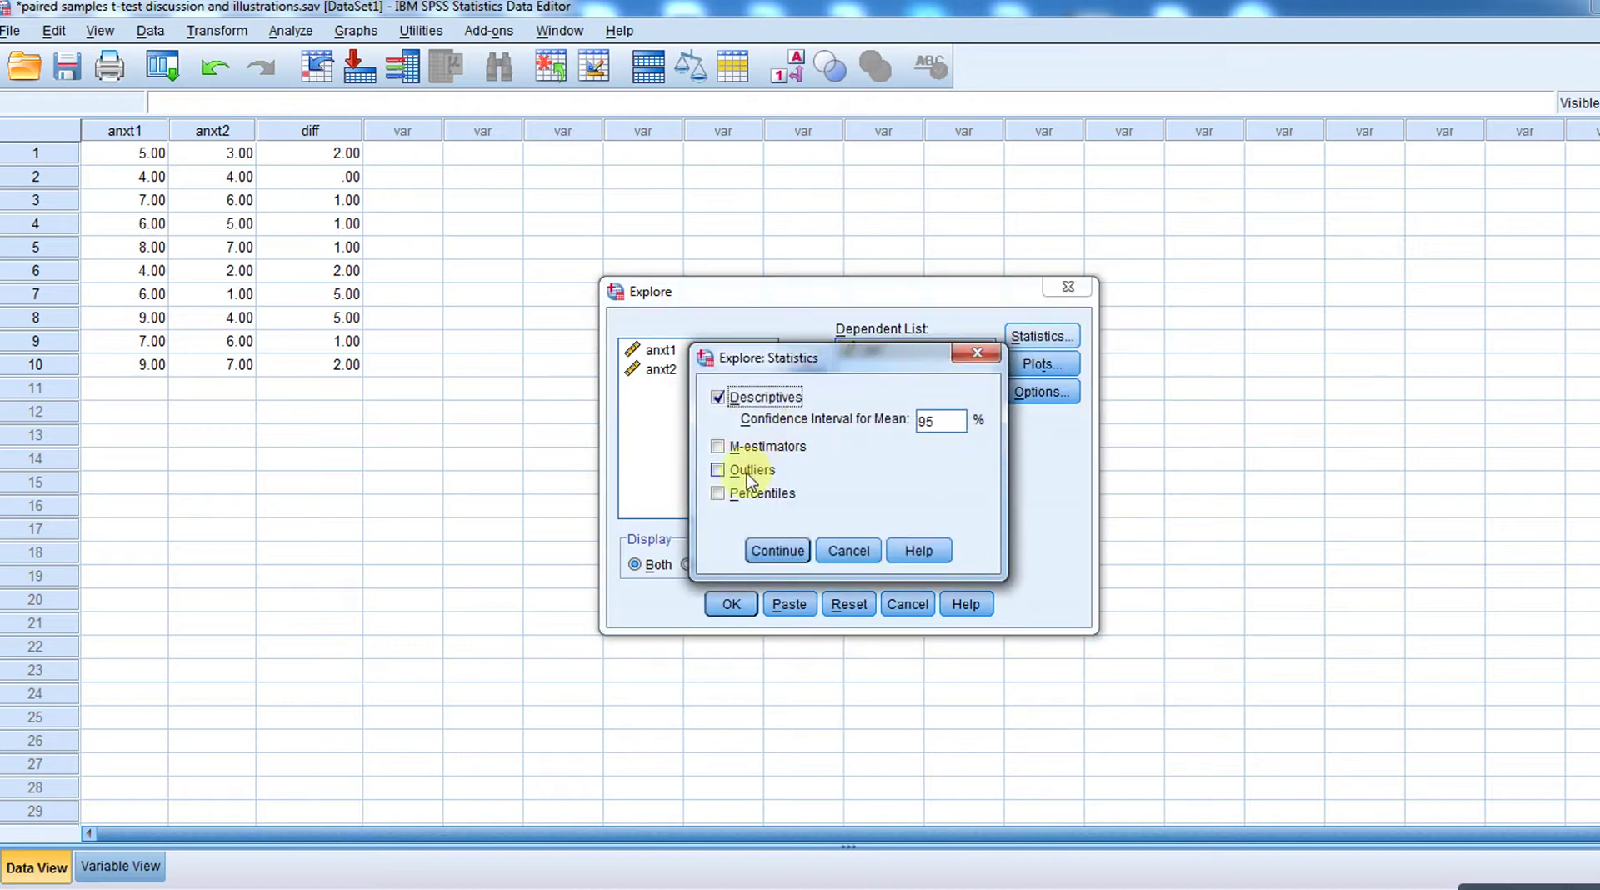
pyautogui.click(717, 471)
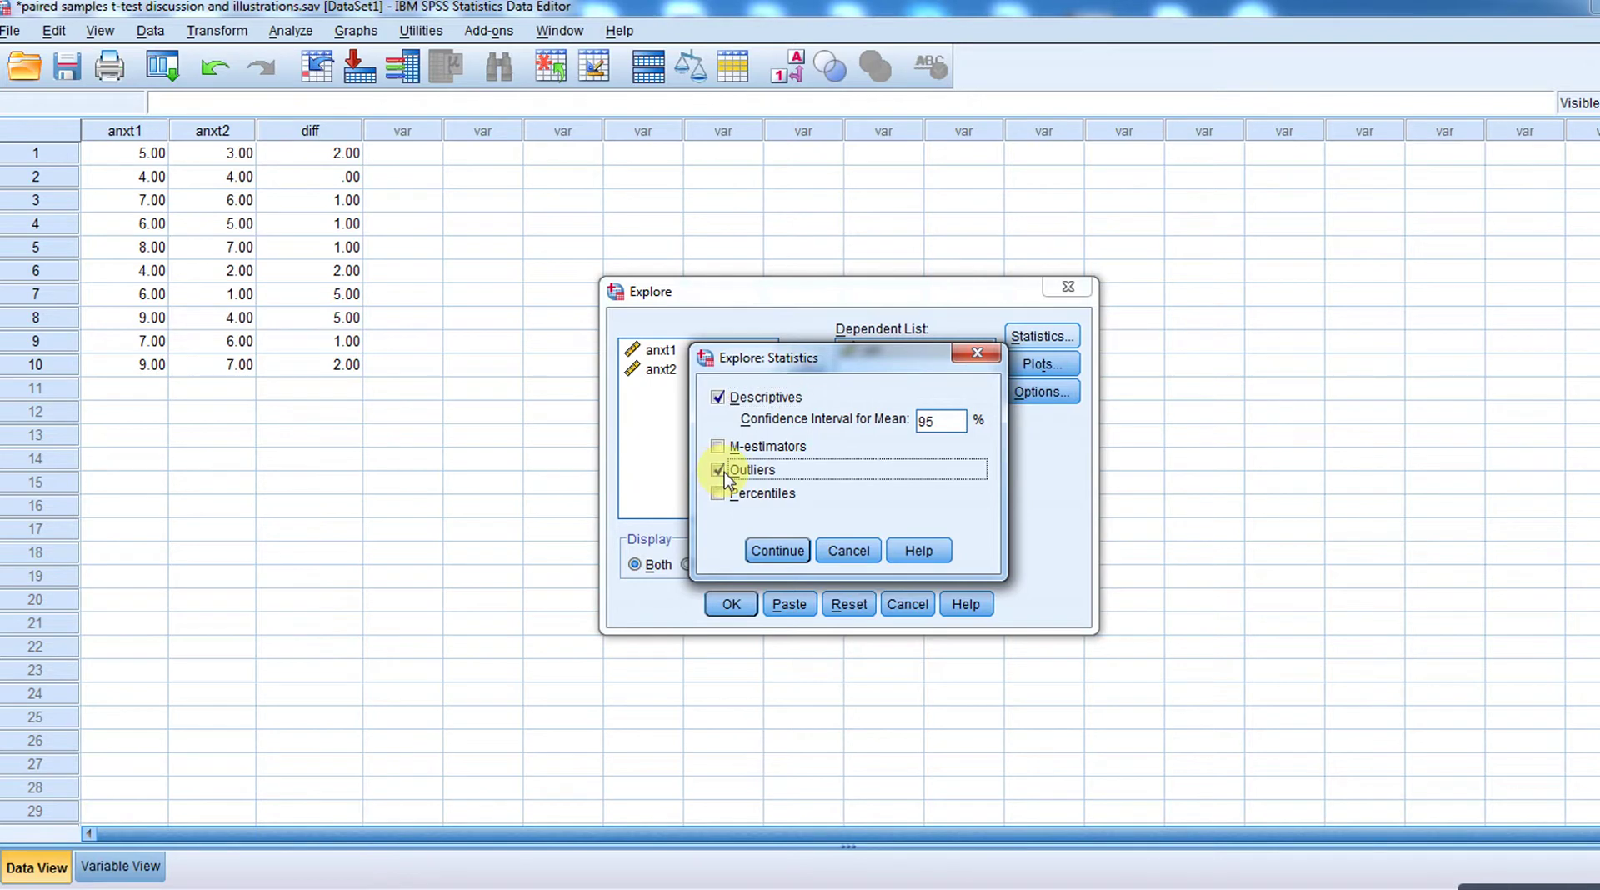
pyautogui.click(780, 552)
pyautogui.click(1043, 365)
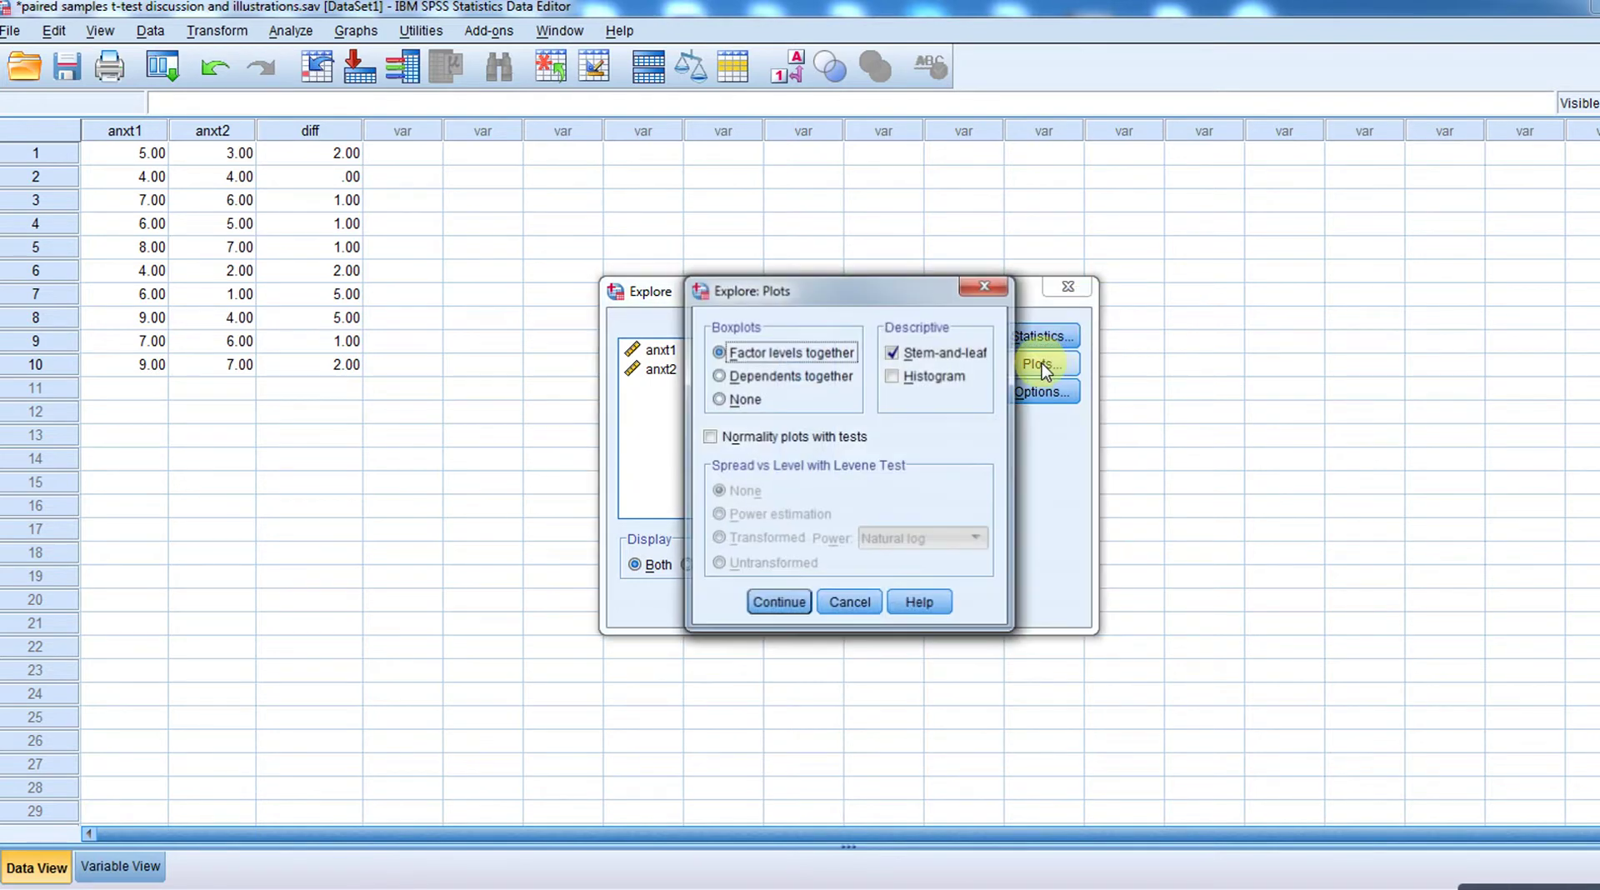
pyautogui.click(900, 381)
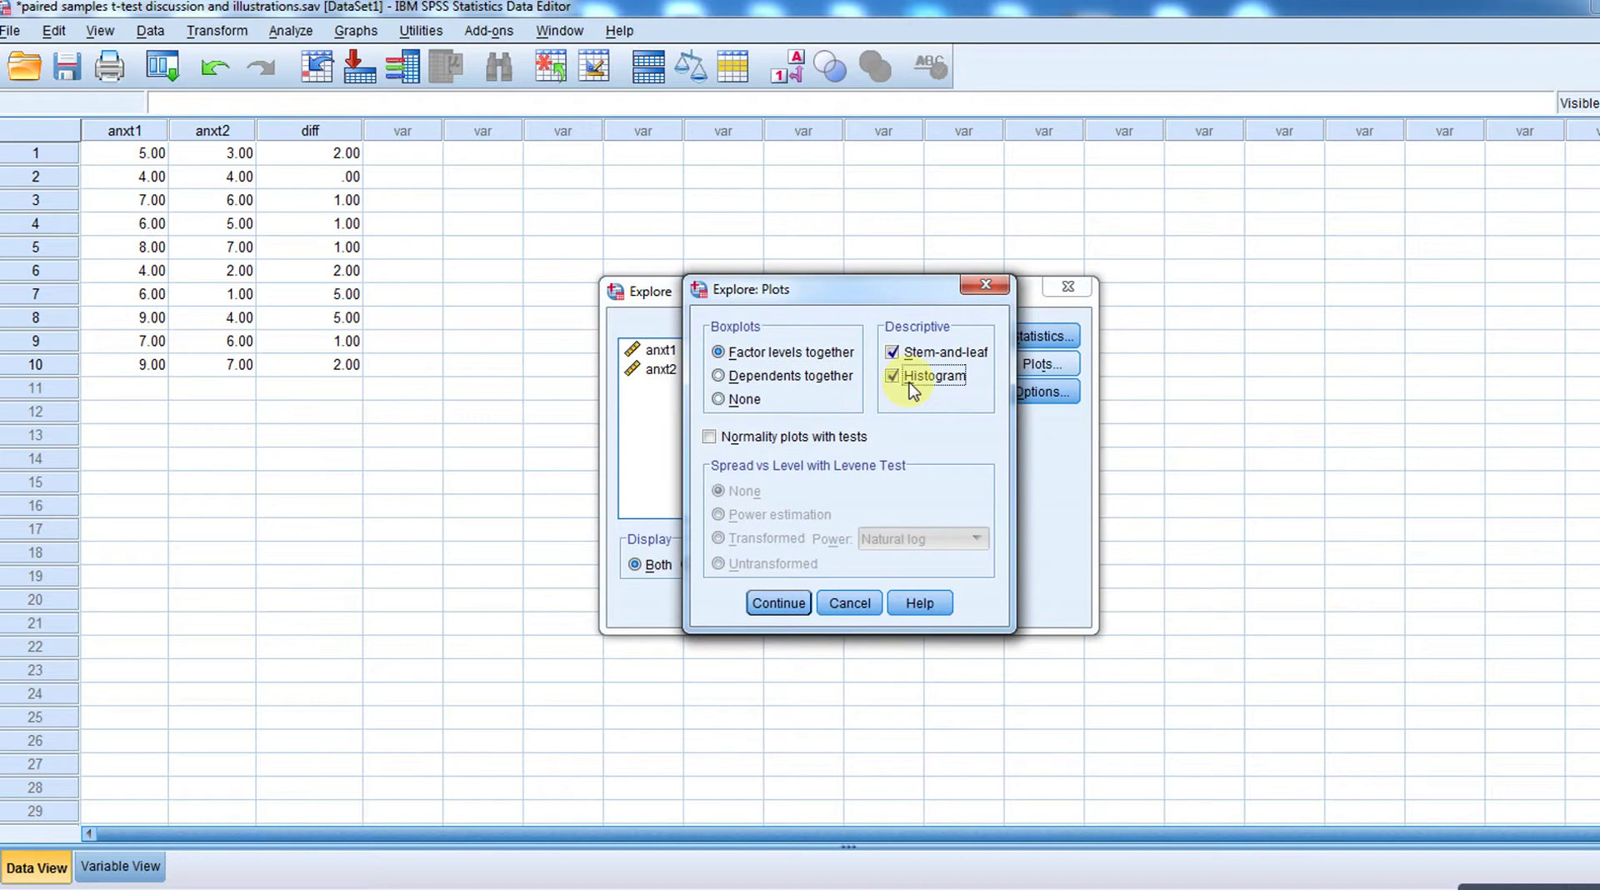
pyautogui.click(775, 442)
pyautogui.click(778, 603)
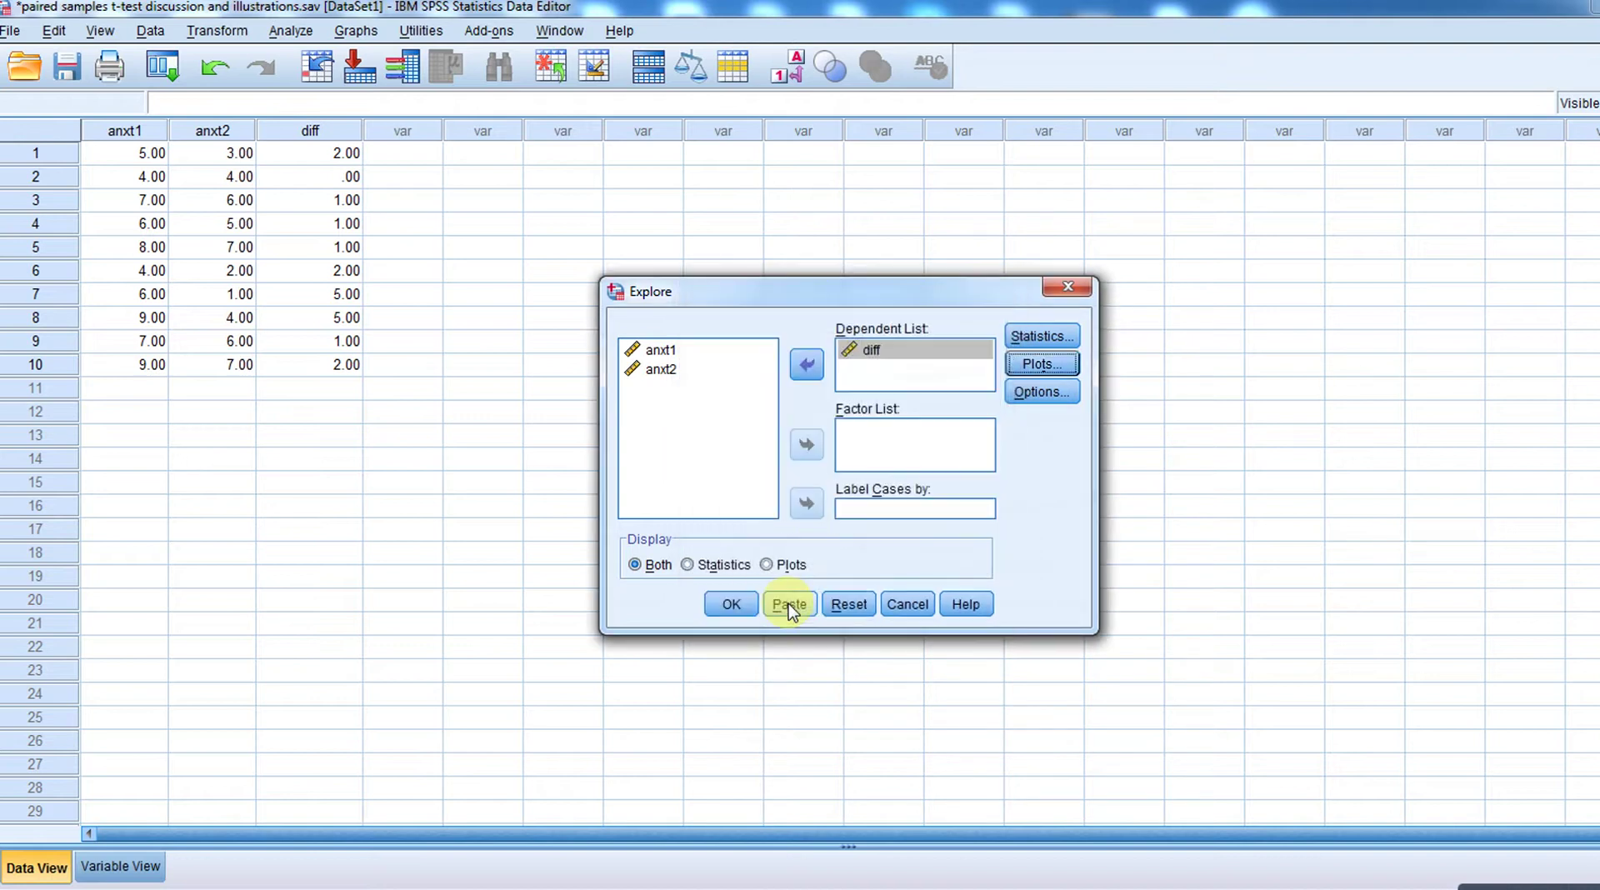
pyautogui.click(730, 604)
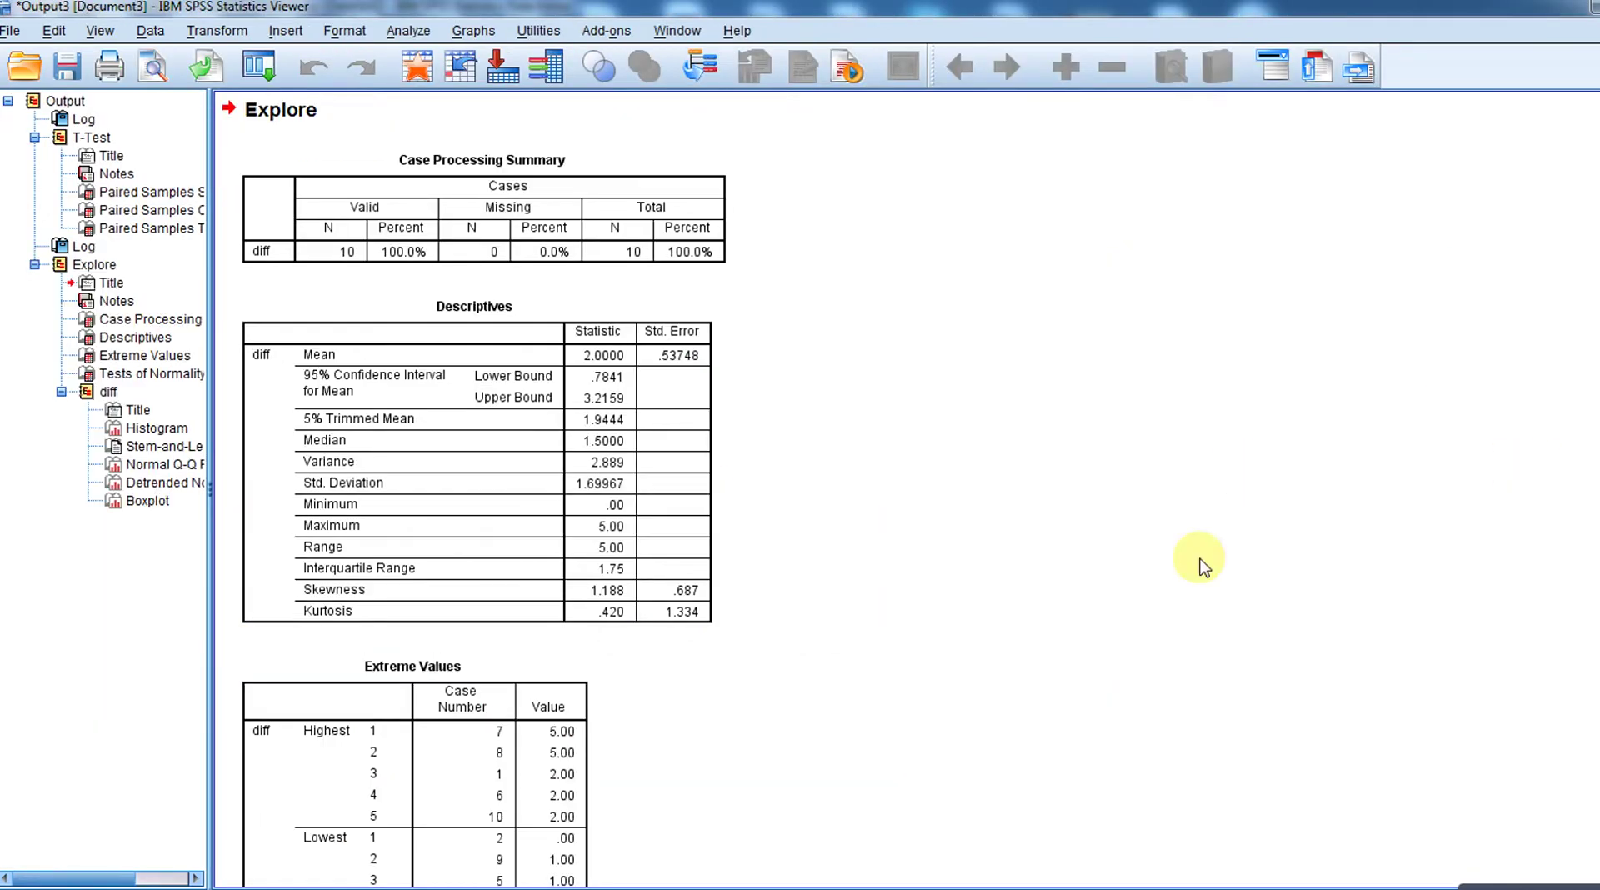
# Sketch a number line from -1 to +1 beside the Descriptives table, marking 0 above its centre and < and > signs above the ends
pyautogui.click(334, 597)
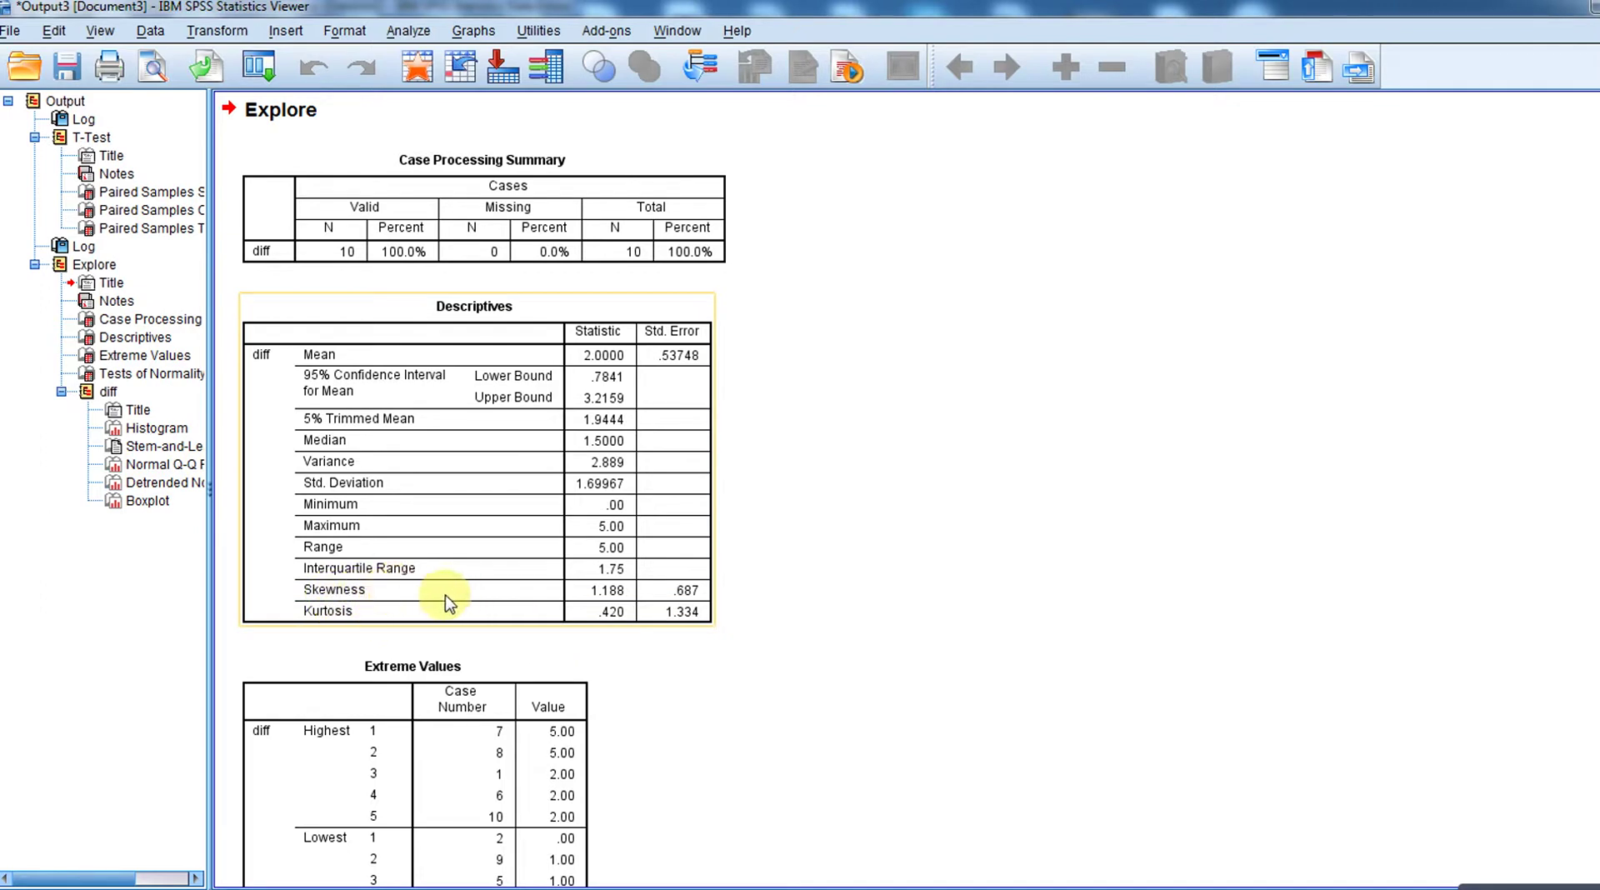
pyautogui.click(1051, 475)
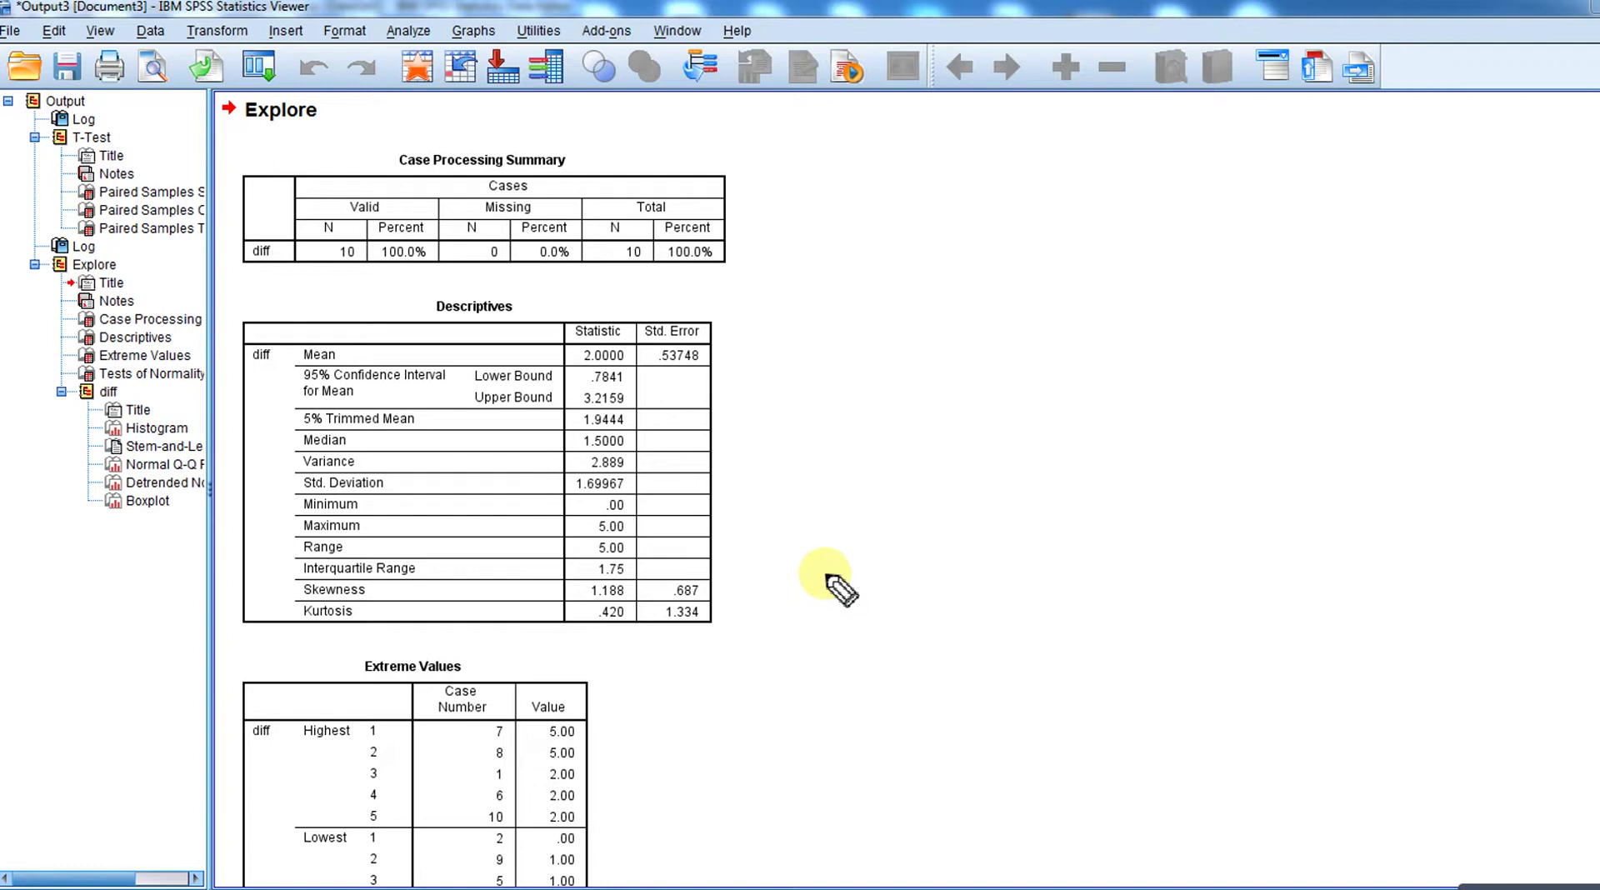
pyautogui.moveTo(807, 581); pyautogui.dragTo(834, 567)
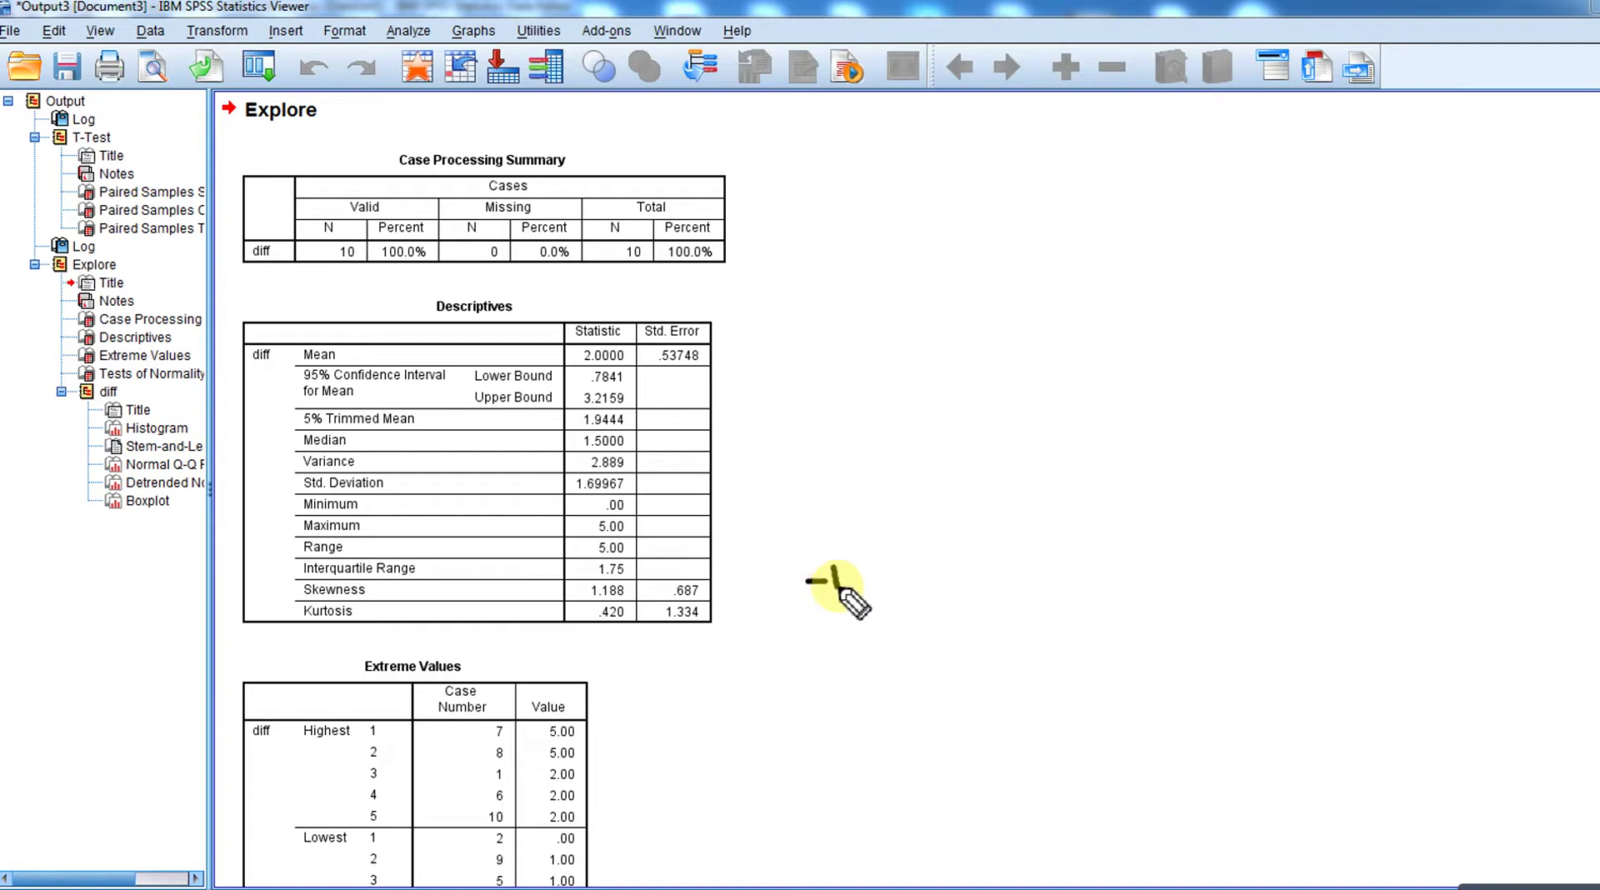
pyautogui.moveTo(1014, 575); pyautogui.dragTo(1051, 575)
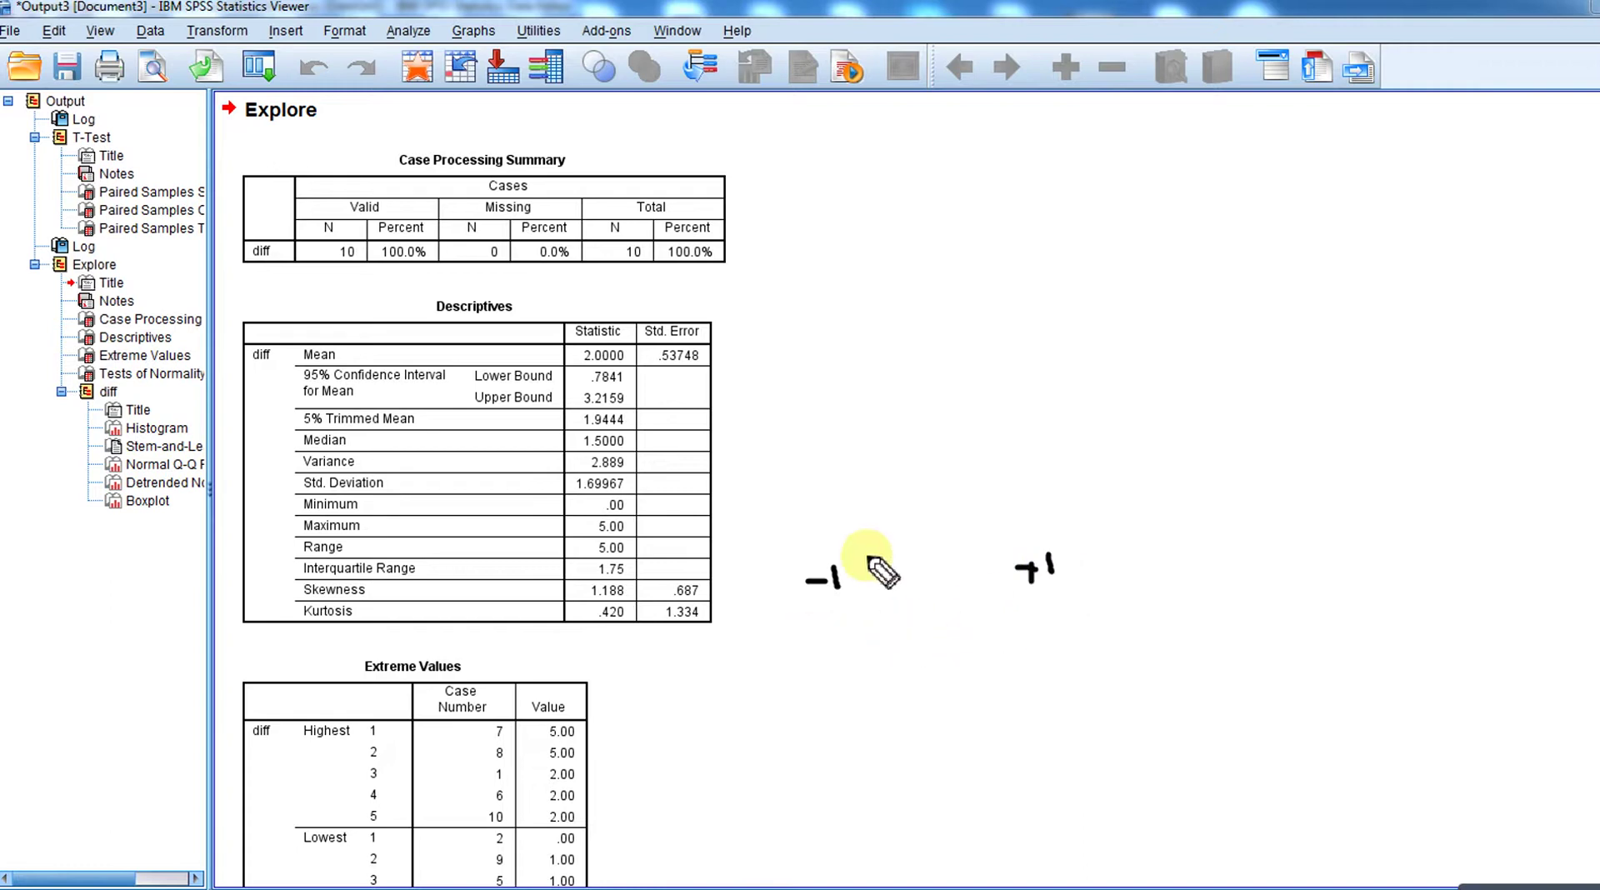
pyautogui.moveTo(857, 575)
pyautogui.mouseDown()
pyautogui.moveTo(992, 575)
pyautogui.moveTo(925, 590)
pyautogui.mouseUp()
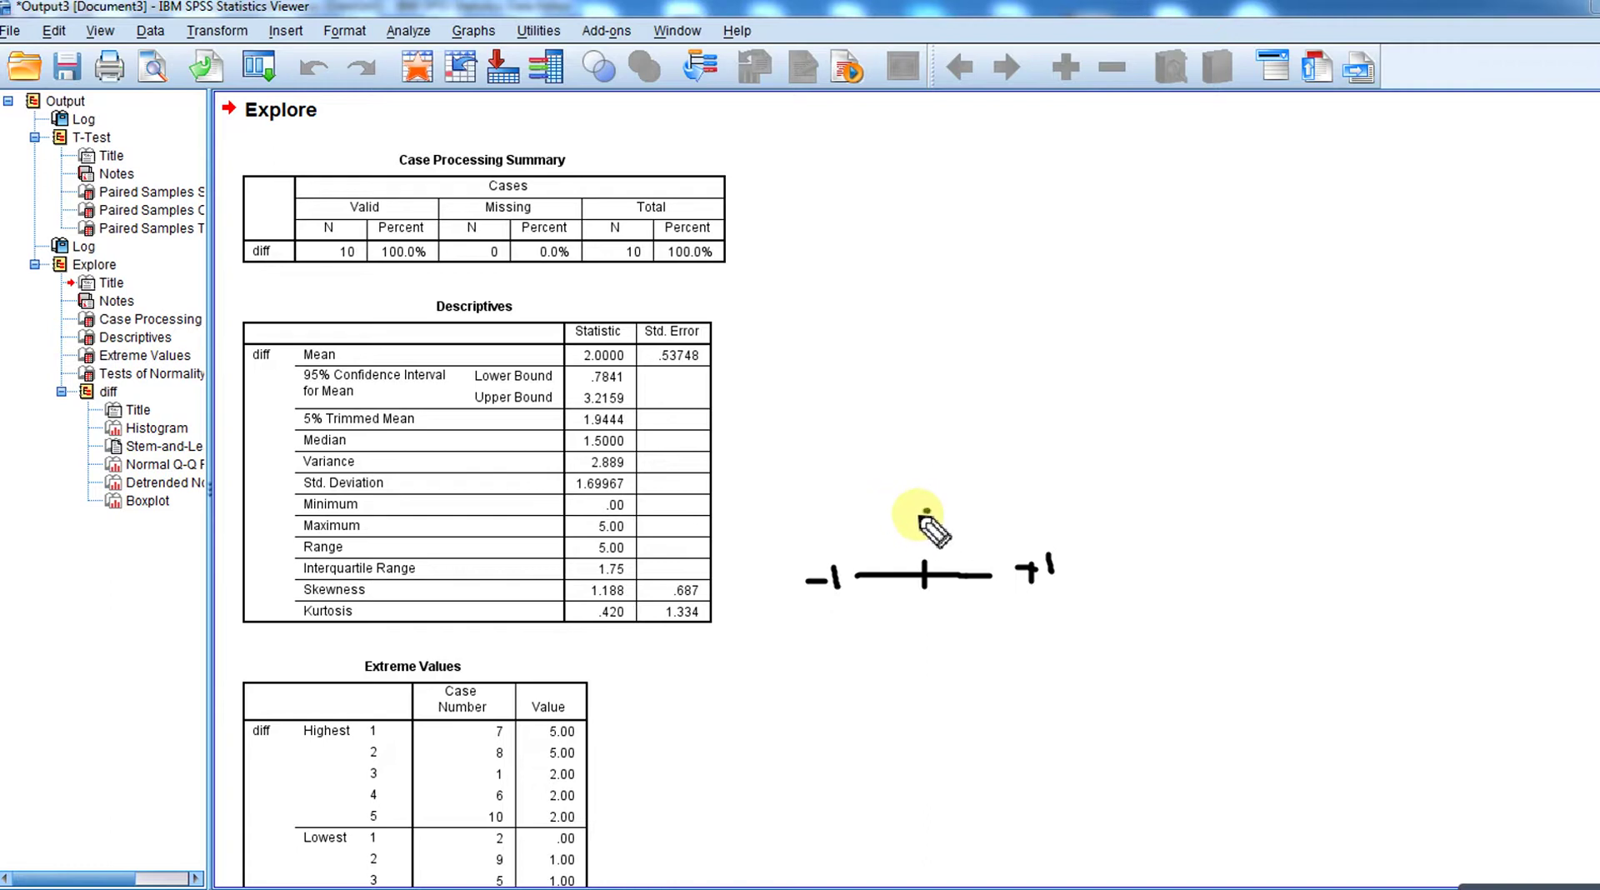
pyautogui.click(925, 520)
pyautogui.moveTo(924, 520); pyautogui.dragTo(922, 515)
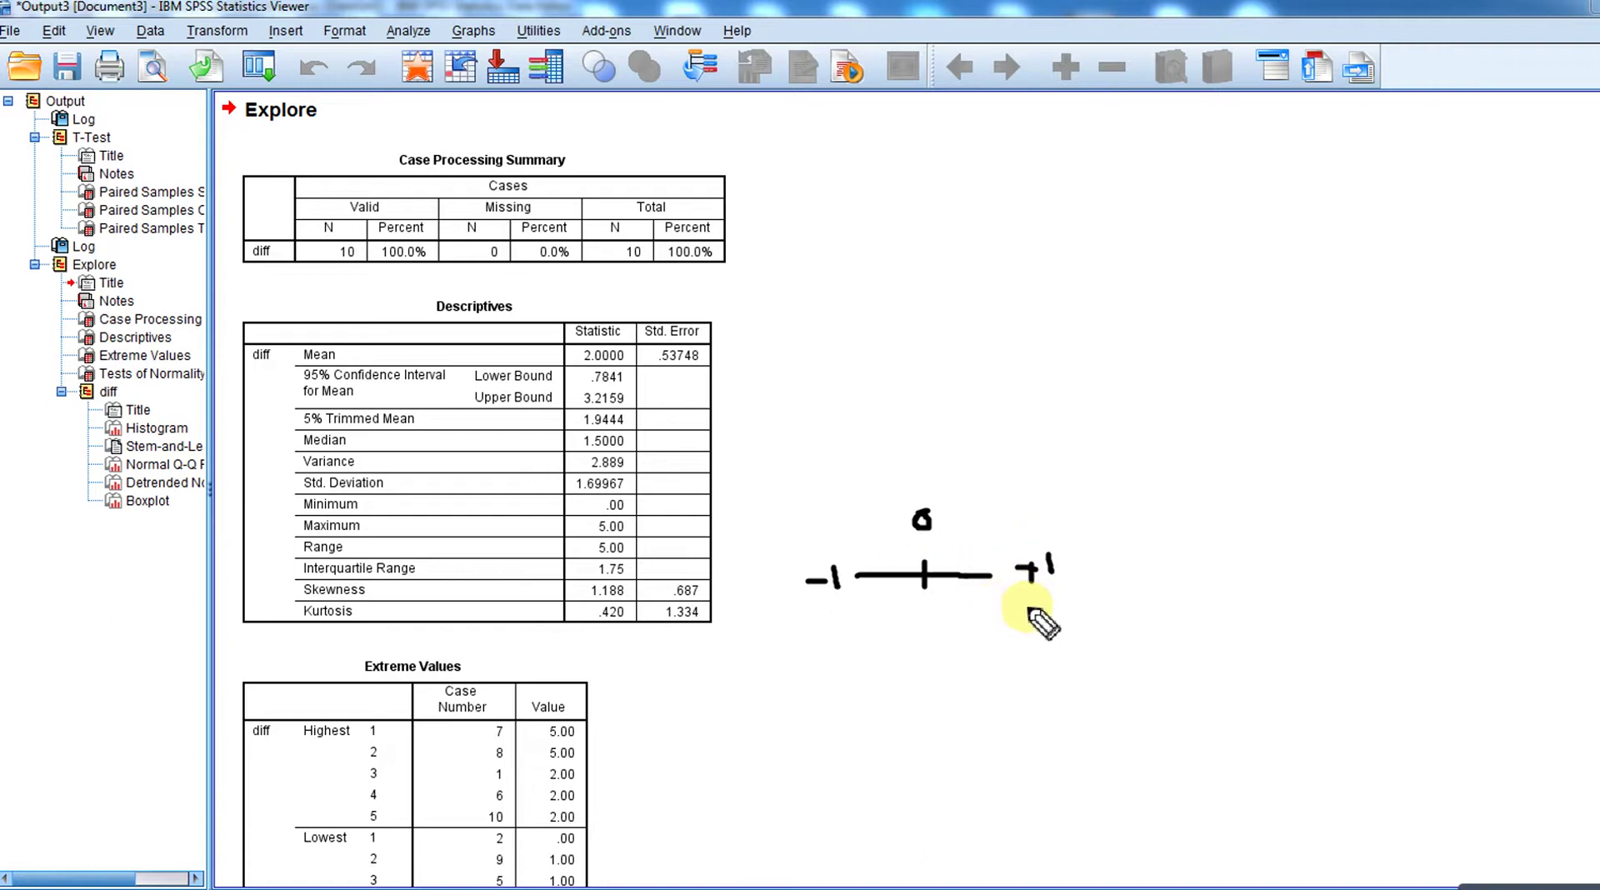
pyautogui.moveTo(1066, 512); pyautogui.dragTo(1067, 530)
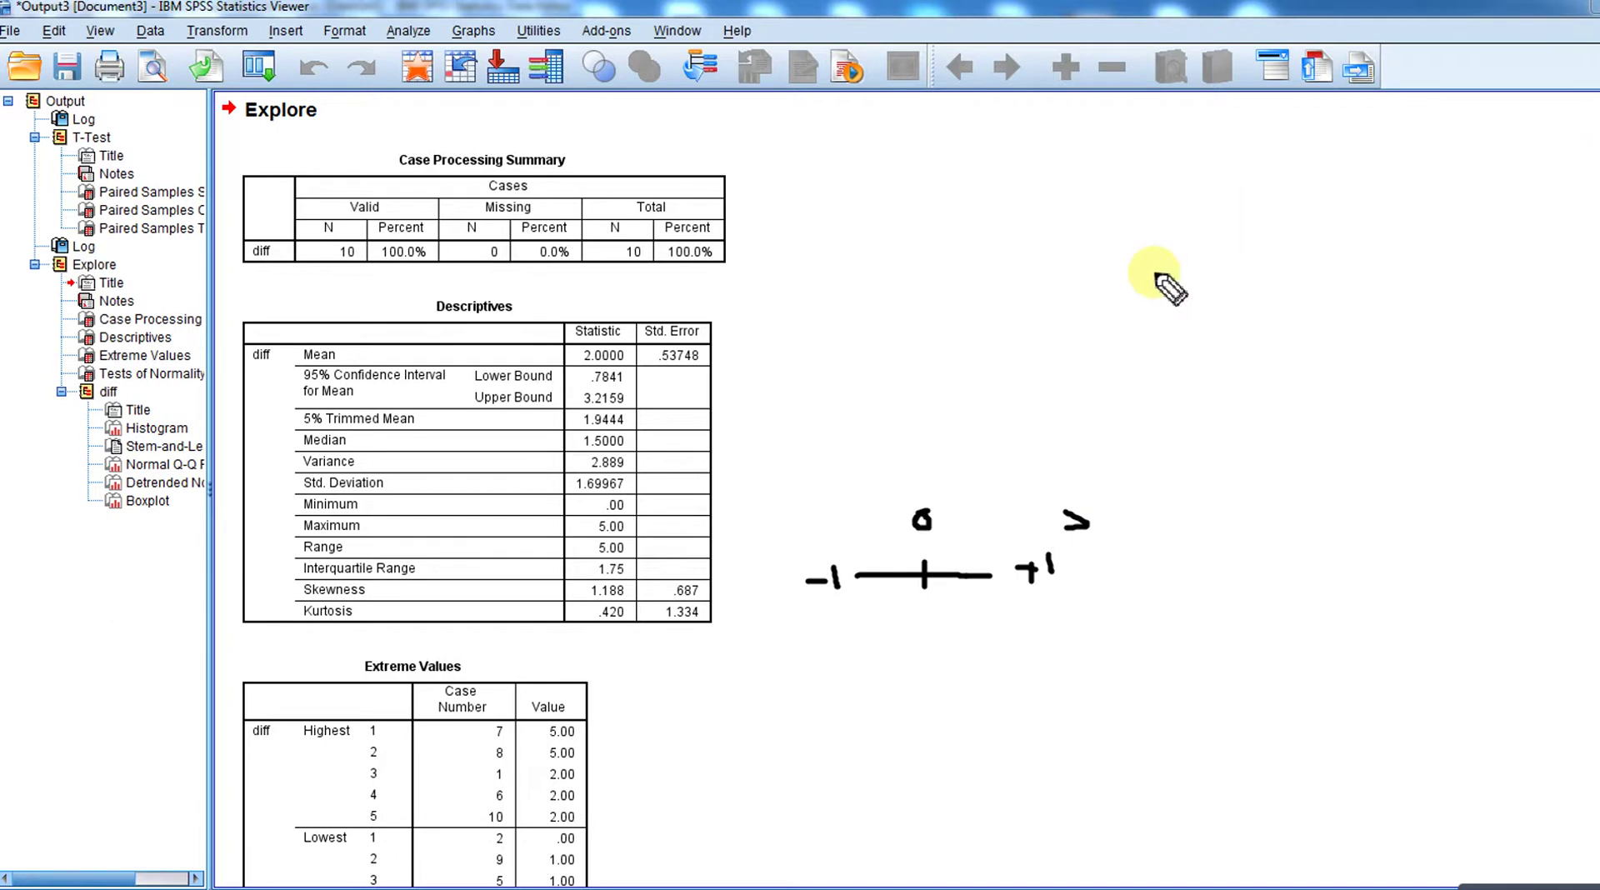
pyautogui.moveTo(839, 511)
pyautogui.mouseDown()
pyautogui.moveTo(825, 520)
pyautogui.moveTo(840, 528)
pyautogui.mouseUp()
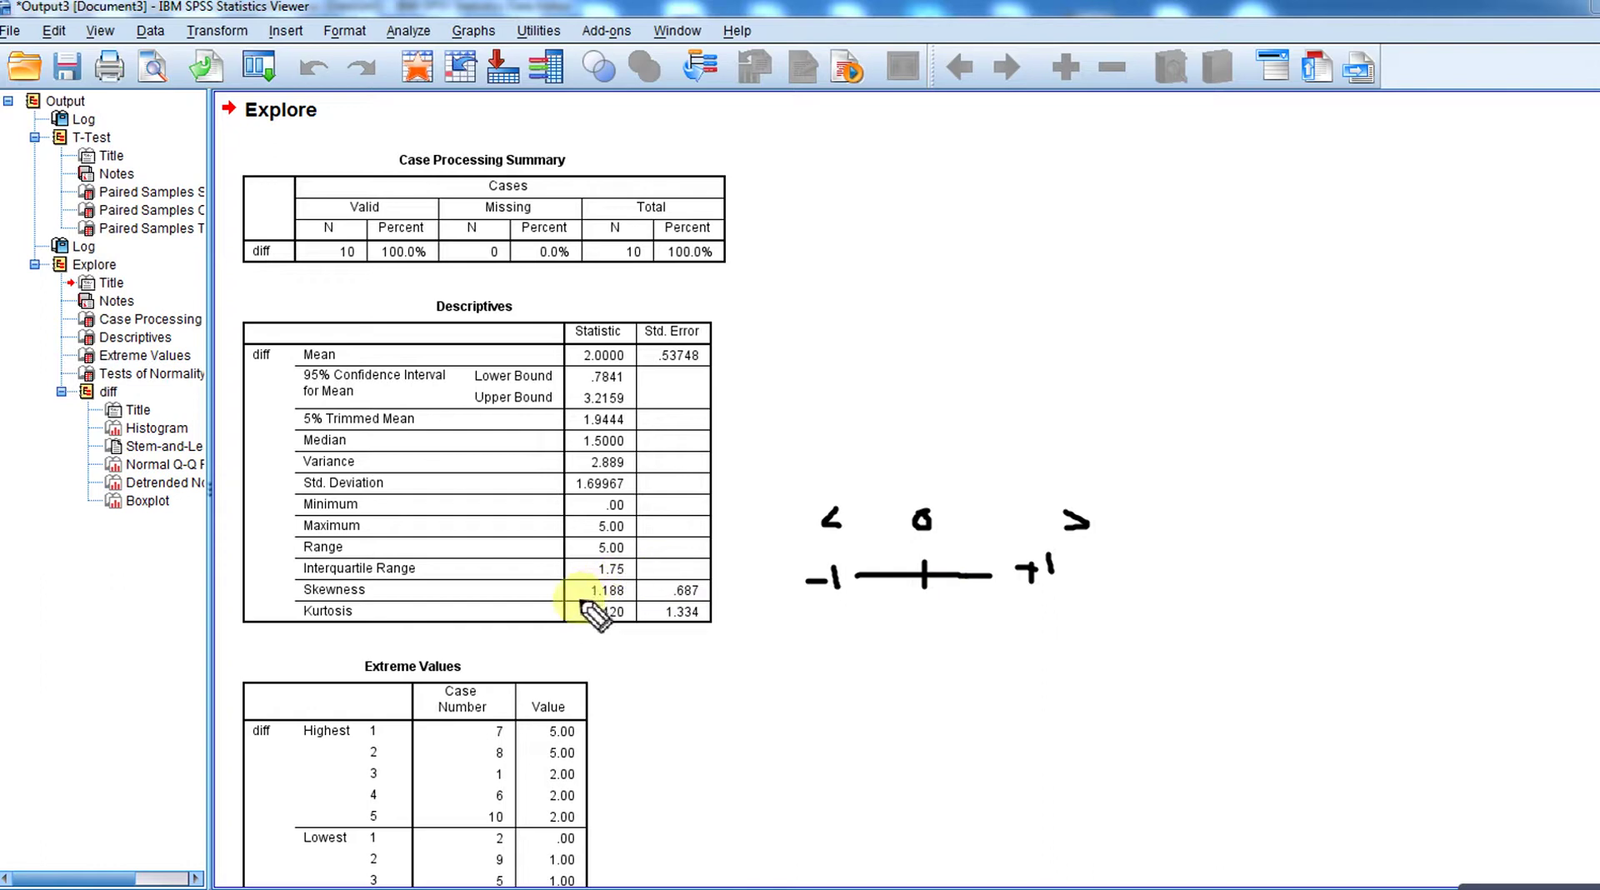
# Underline the Skewness statistic and draw a second -1 to +1 line beneath the first, clearing all the annotations when done
pyautogui.moveTo(579, 598); pyautogui.dragTo(631, 599)
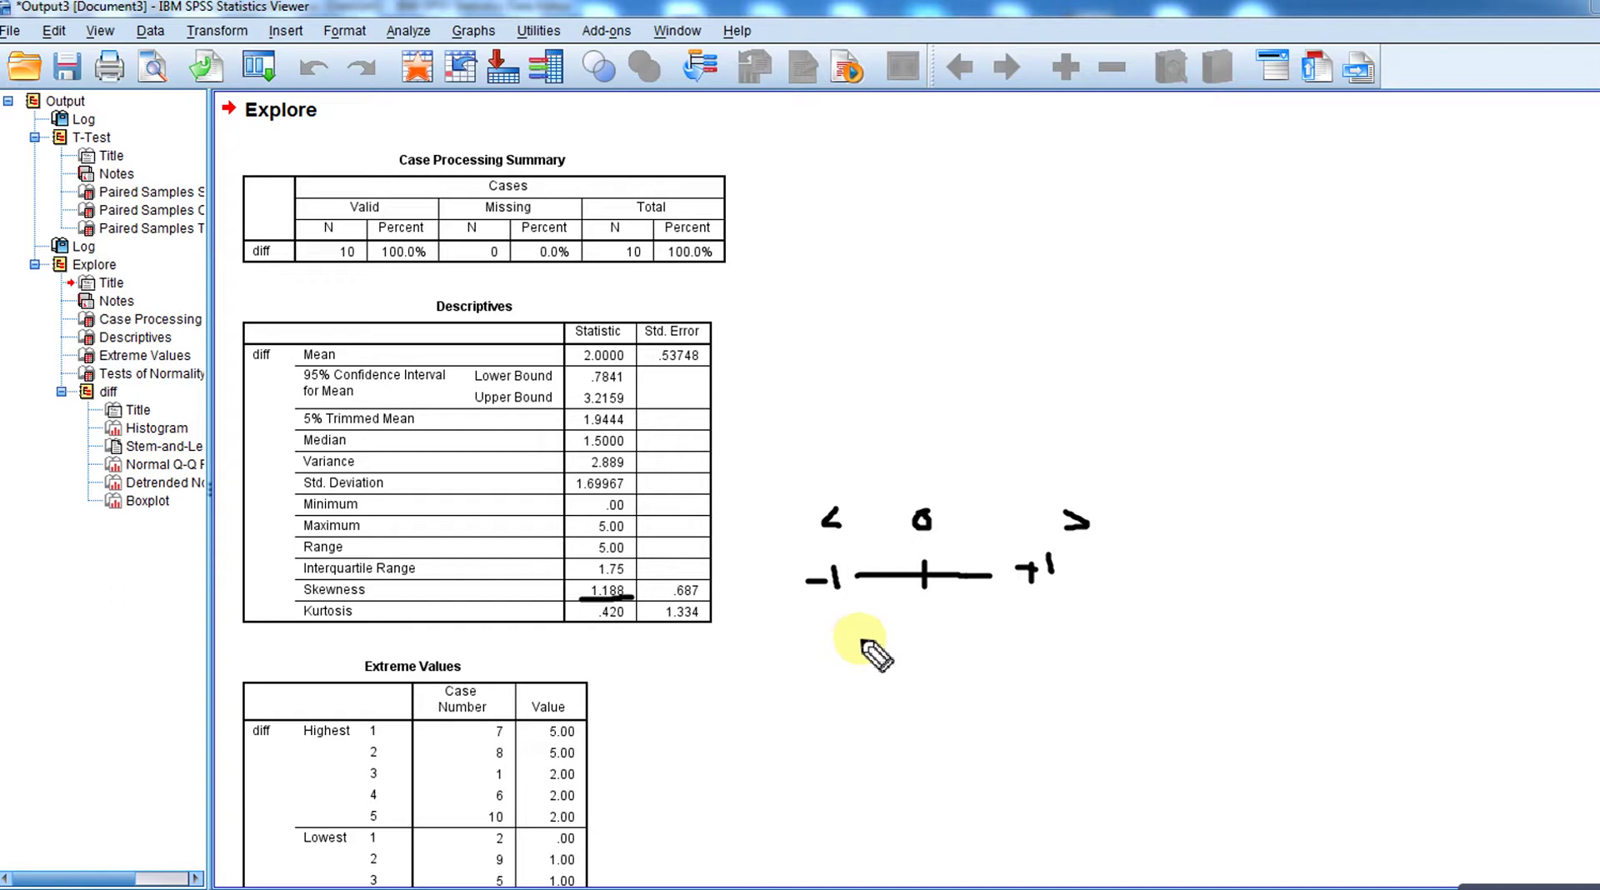
pyautogui.moveTo(861, 640)
pyautogui.mouseDown()
pyautogui.moveTo(992, 639)
pyautogui.moveTo(922, 647)
pyautogui.mouseUp()
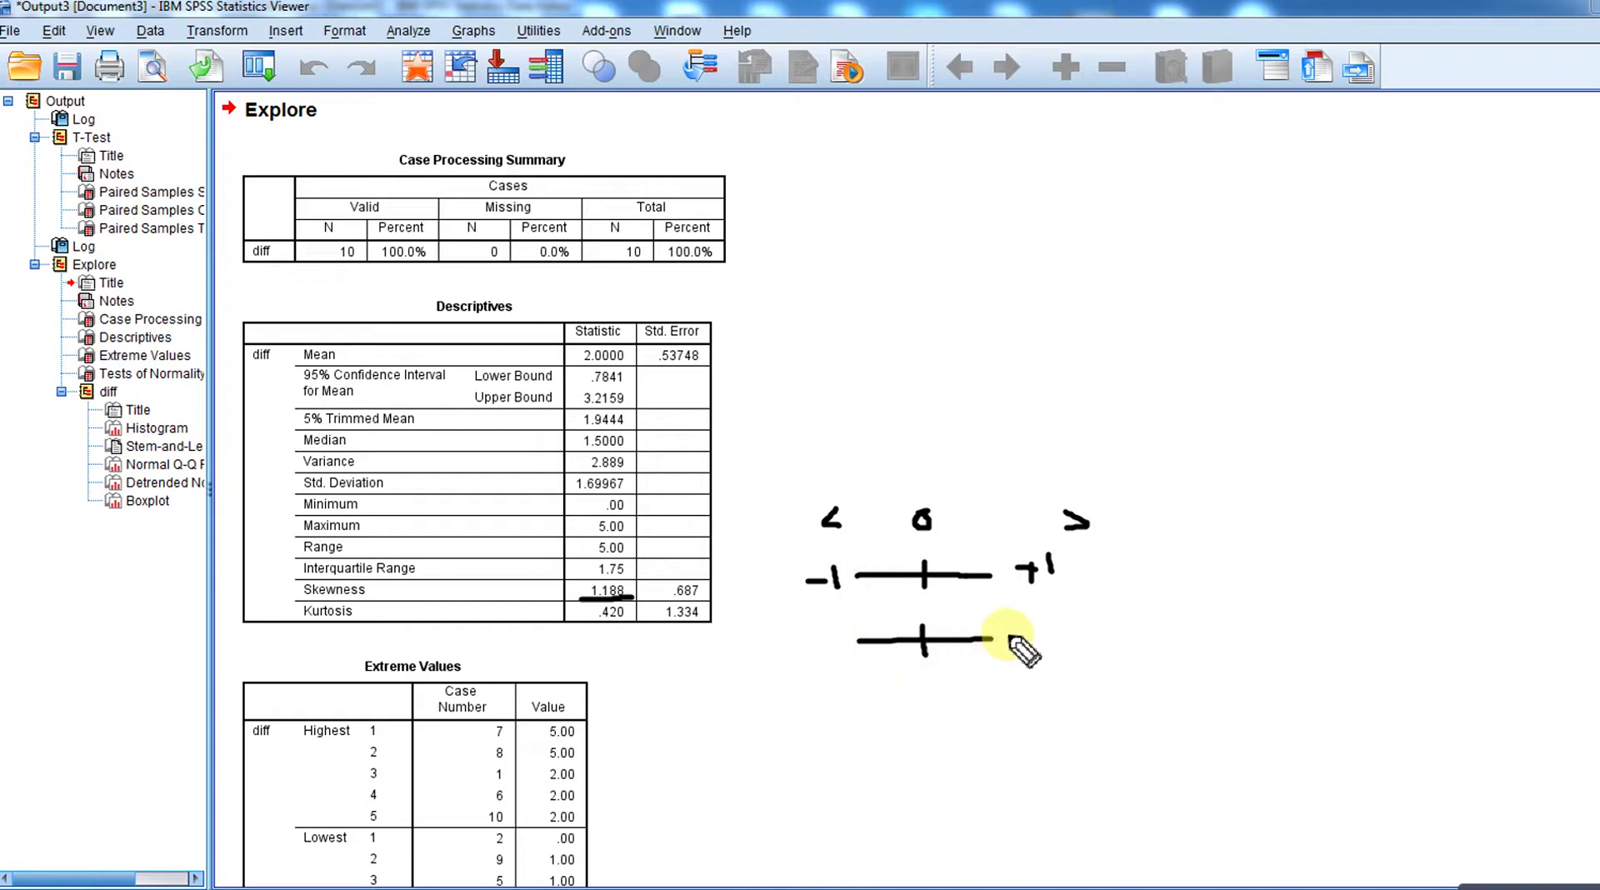
pyautogui.moveTo(1007, 638)
pyautogui.mouseDown()
pyautogui.moveTo(1009, 655)
pyautogui.moveTo(1025, 648)
pyautogui.mouseUp()
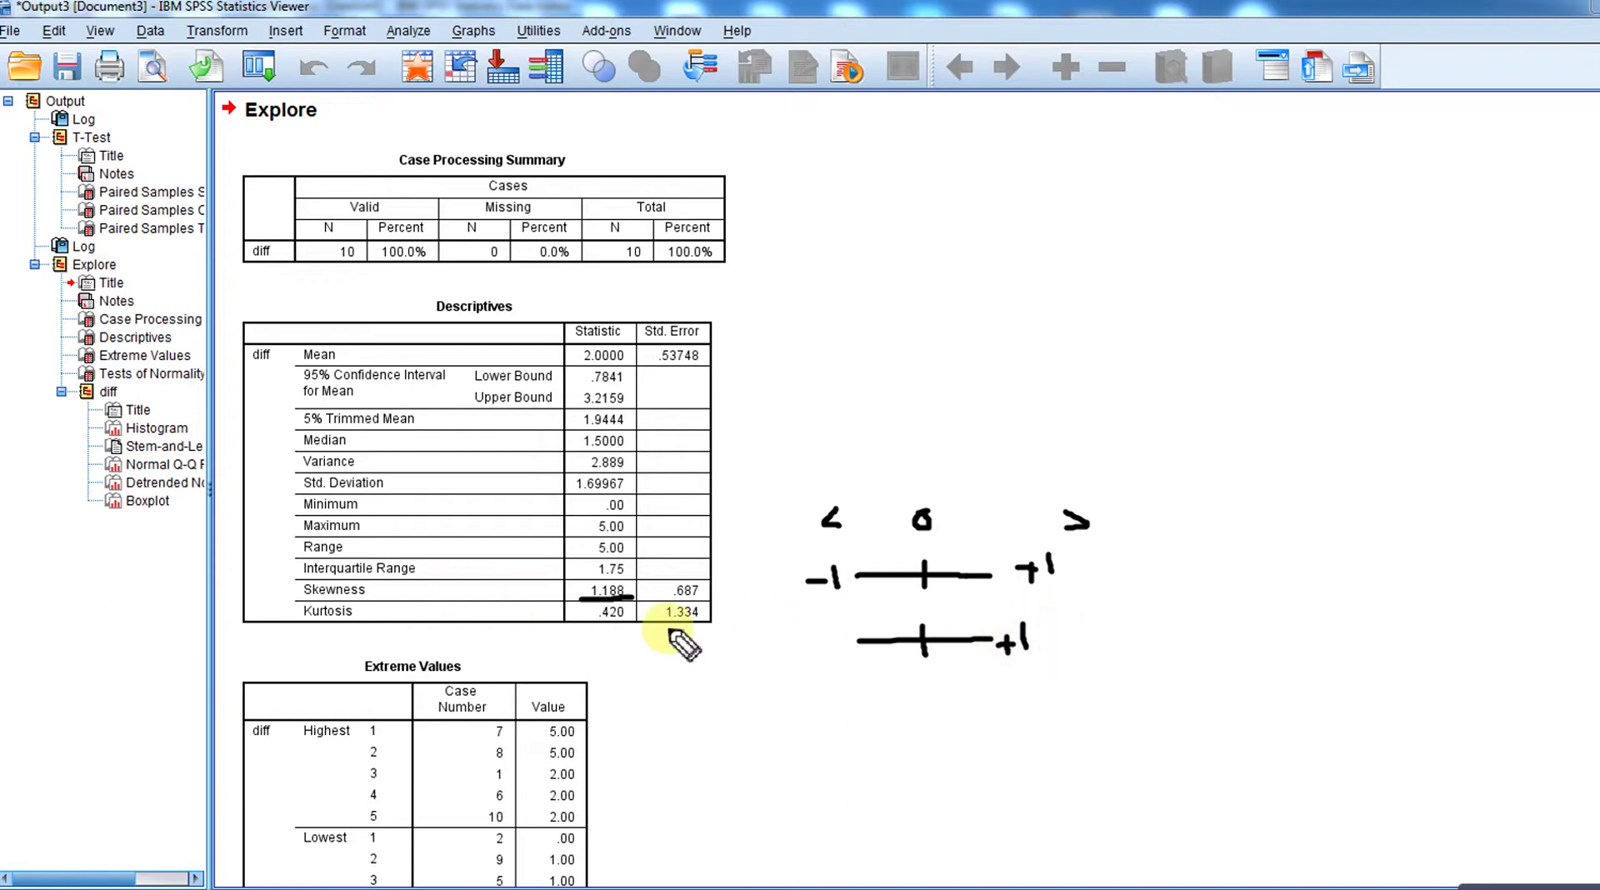
pyautogui.moveTo(797, 645); pyautogui.dragTo(830, 656)
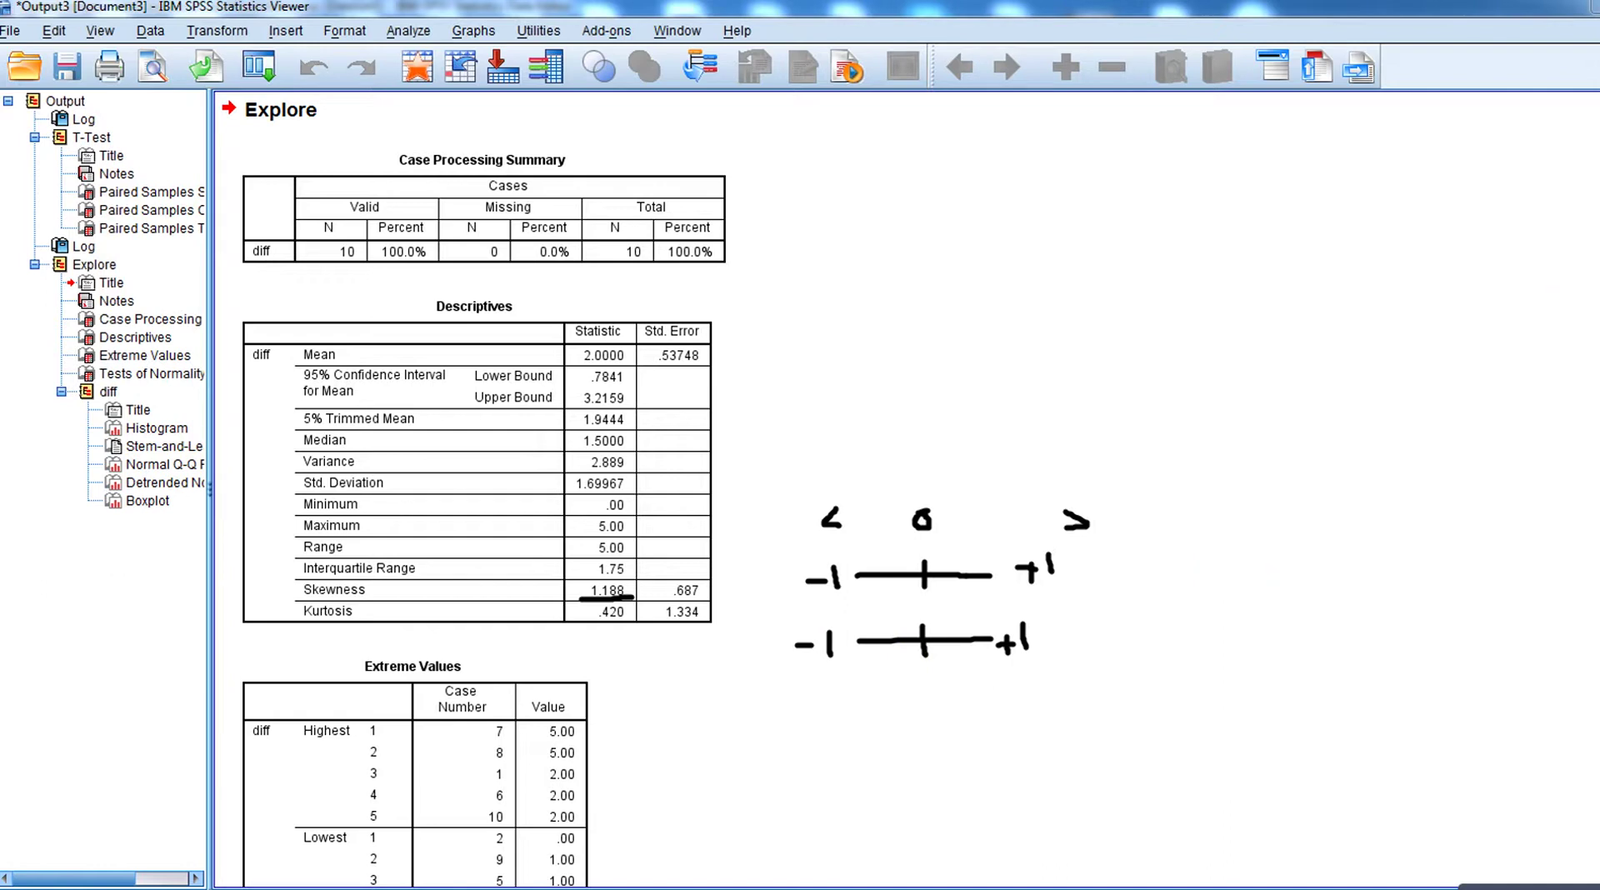
pyautogui.press('e')
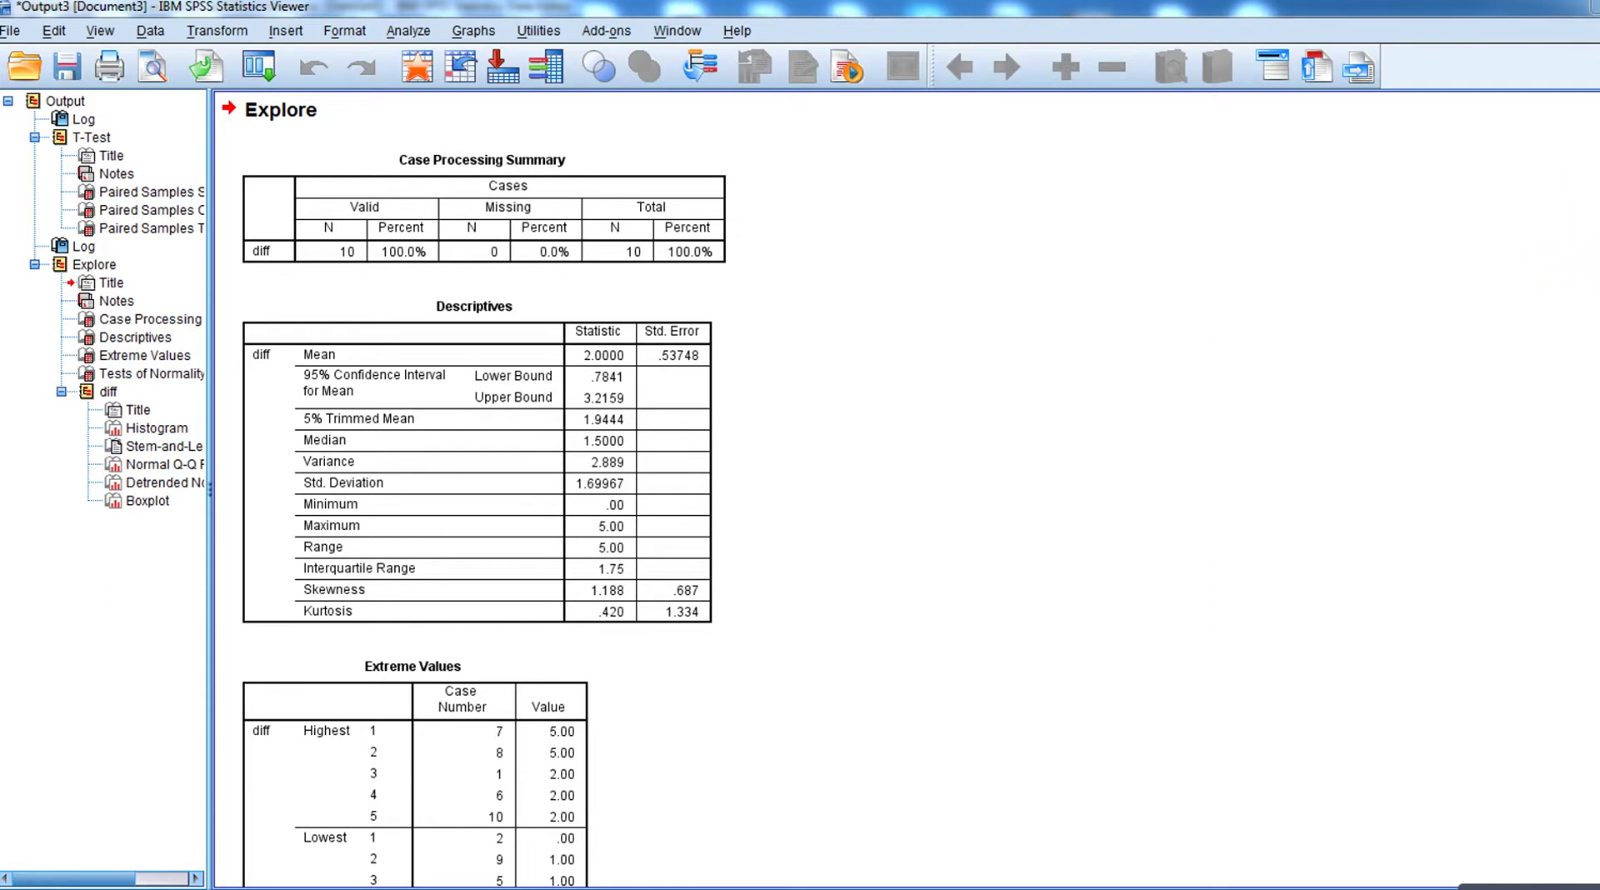
# In the Tests of Normality table, underline Shapiro-Wilk and its Sig. value, write "p ≤ .05" beside them, and clear the annotations when done
pyautogui.scroll(-5, 483, 492)
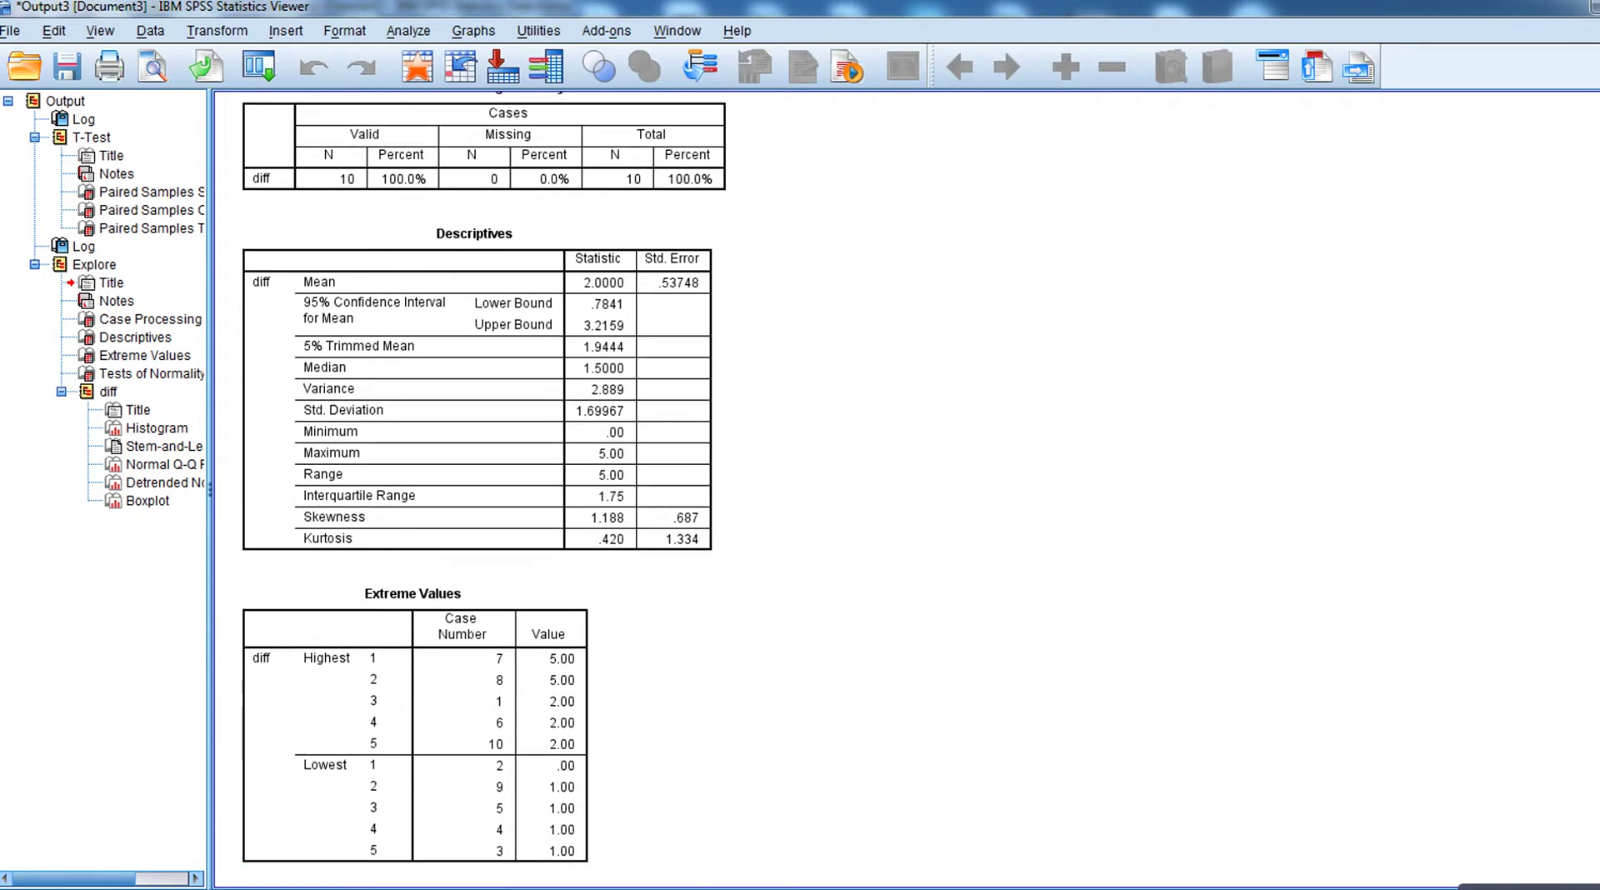
pyautogui.scroll(-10, 483, 491)
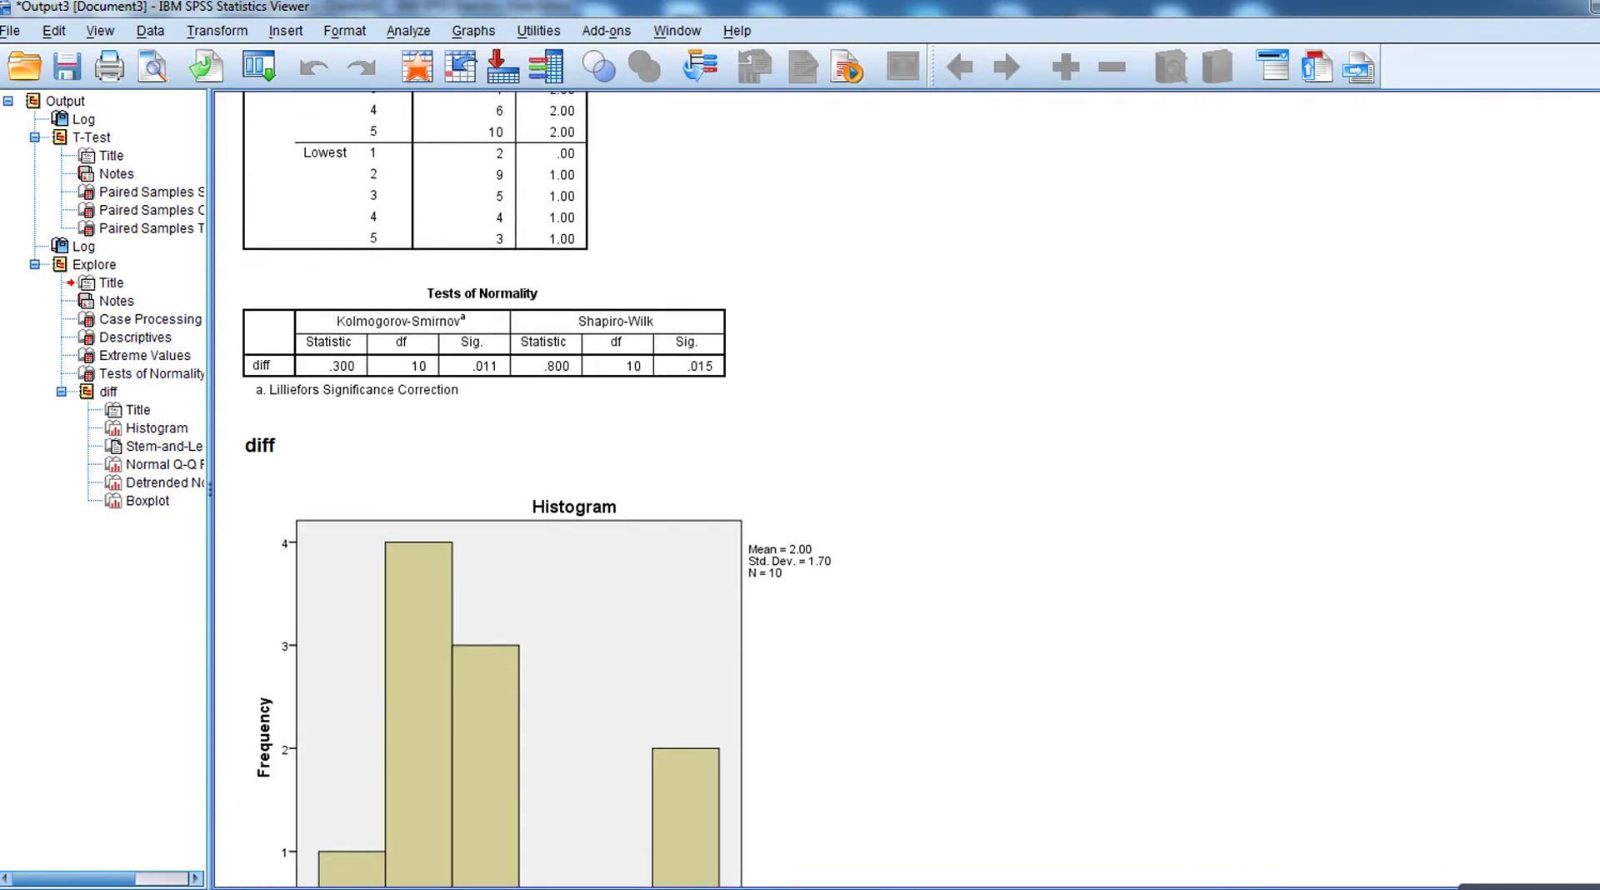
pyautogui.click(718, 327)
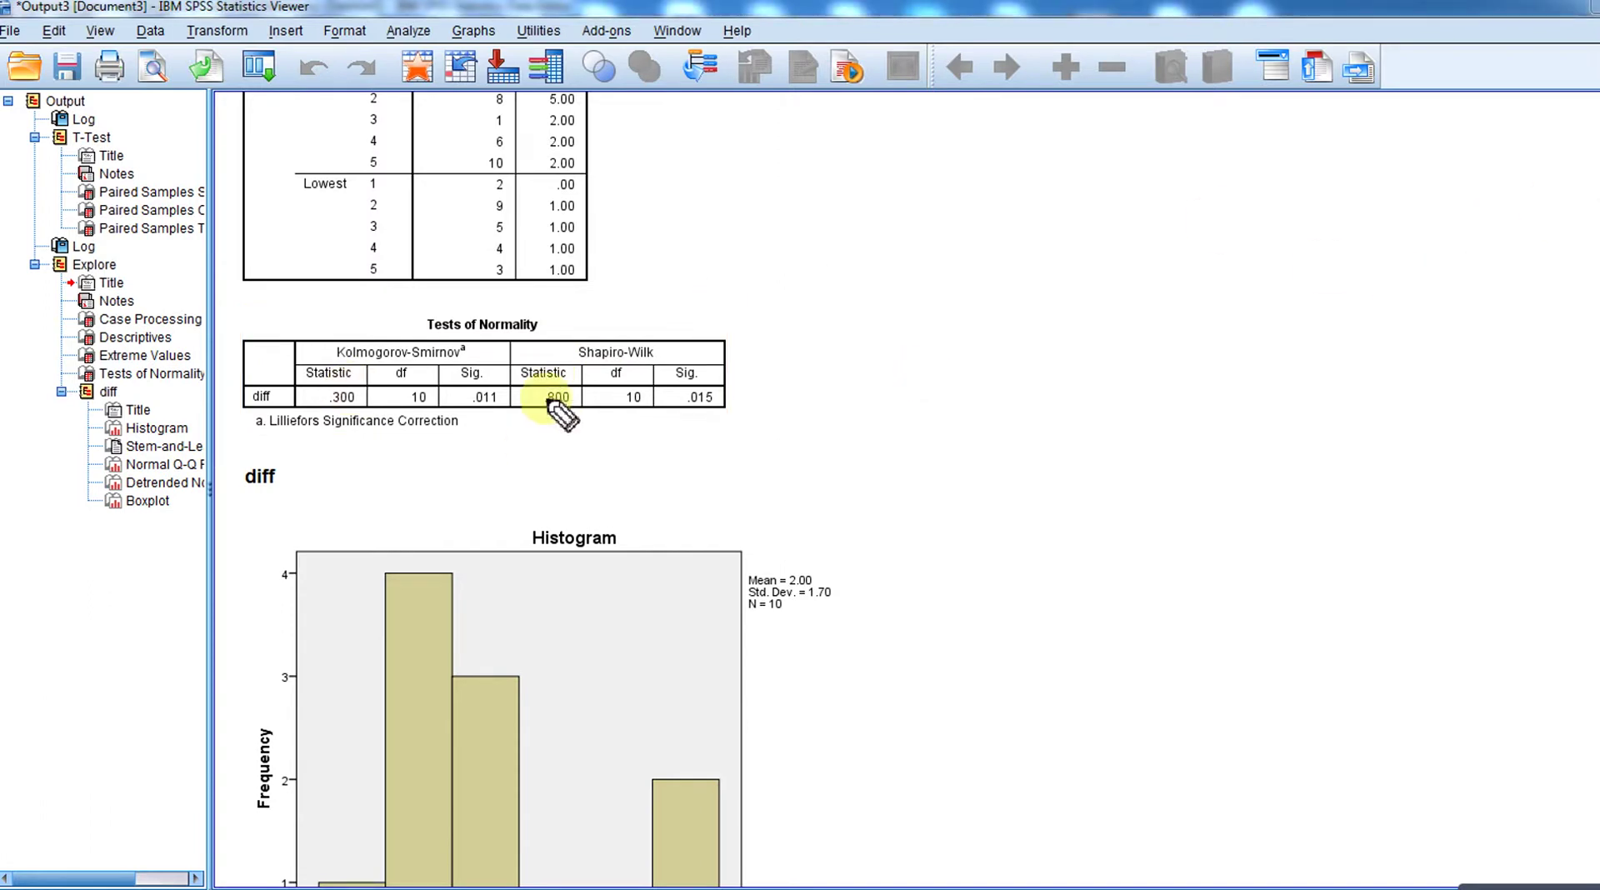
pyautogui.moveTo(576, 364); pyautogui.dragTo(646, 363)
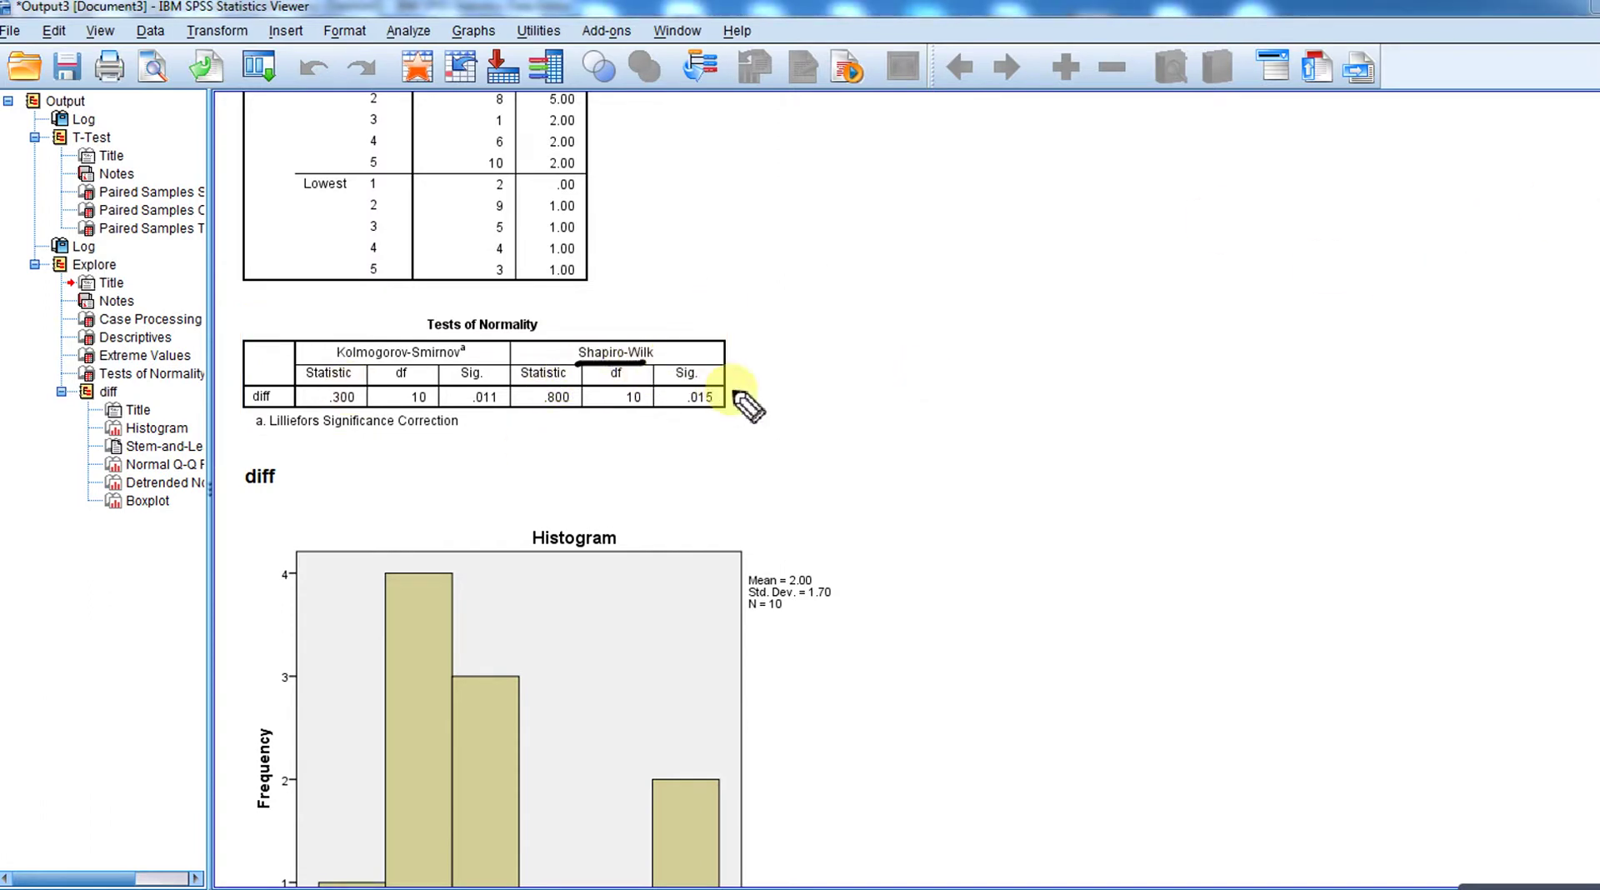
pyautogui.moveTo(690, 412); pyautogui.dragTo(721, 412)
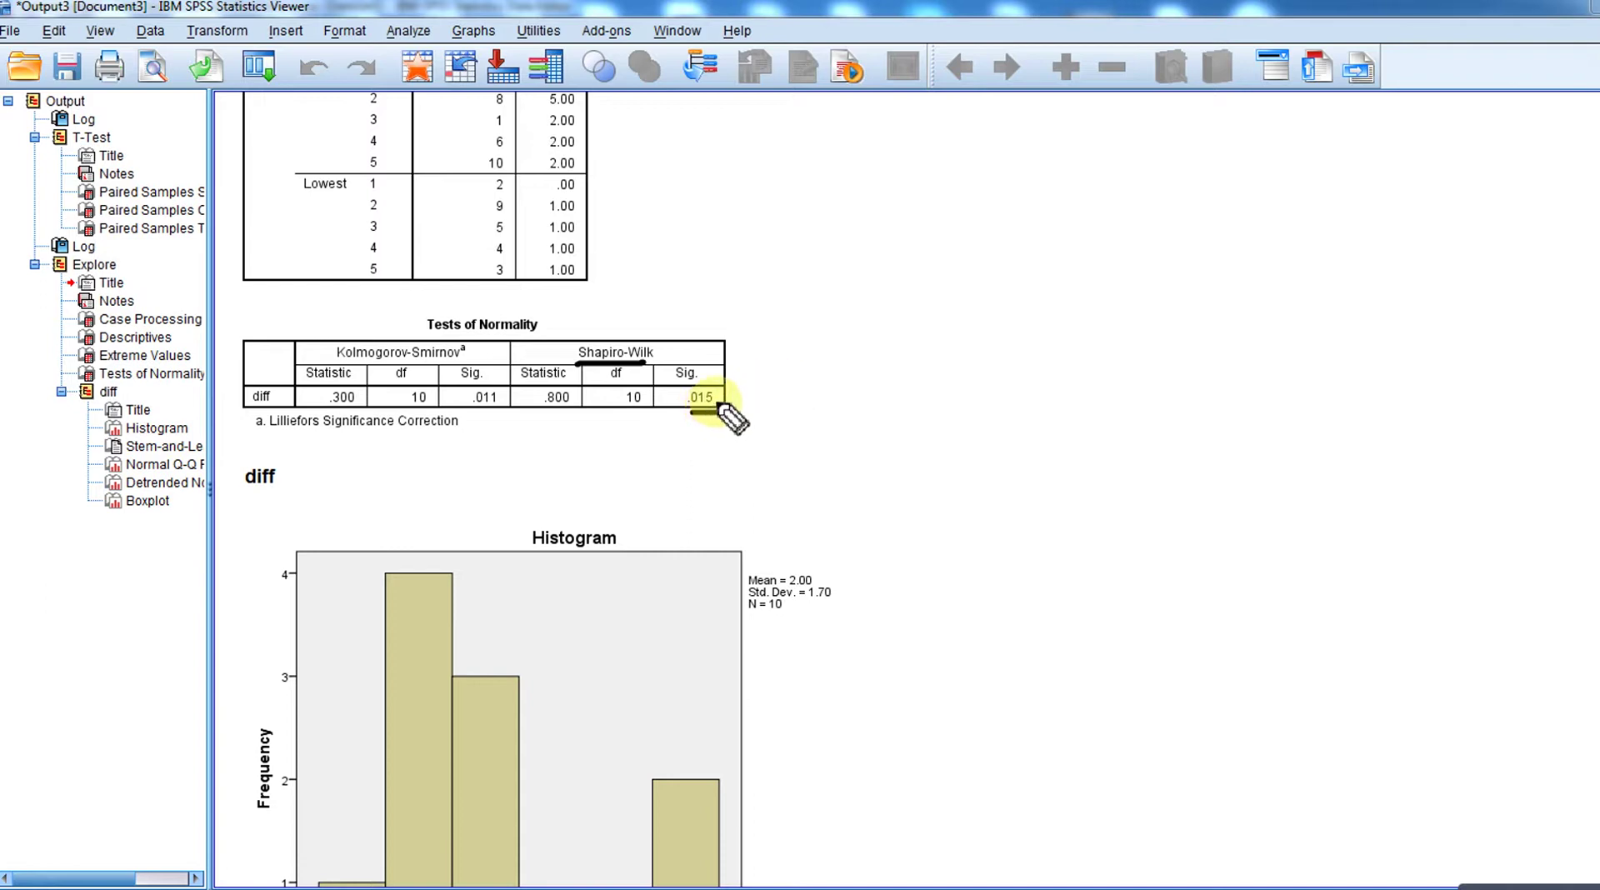
pyautogui.moveTo(719, 405)
pyautogui.mouseDown()
pyautogui.moveTo(769, 364)
pyautogui.moveTo(773, 384)
pyautogui.moveTo(808, 386)
pyautogui.moveTo(865, 355)
pyautogui.moveTo(885, 367)
pyautogui.moveTo(872, 380)
pyautogui.moveTo(888, 350)
pyautogui.mouseUp()
pyautogui.click(839, 383)
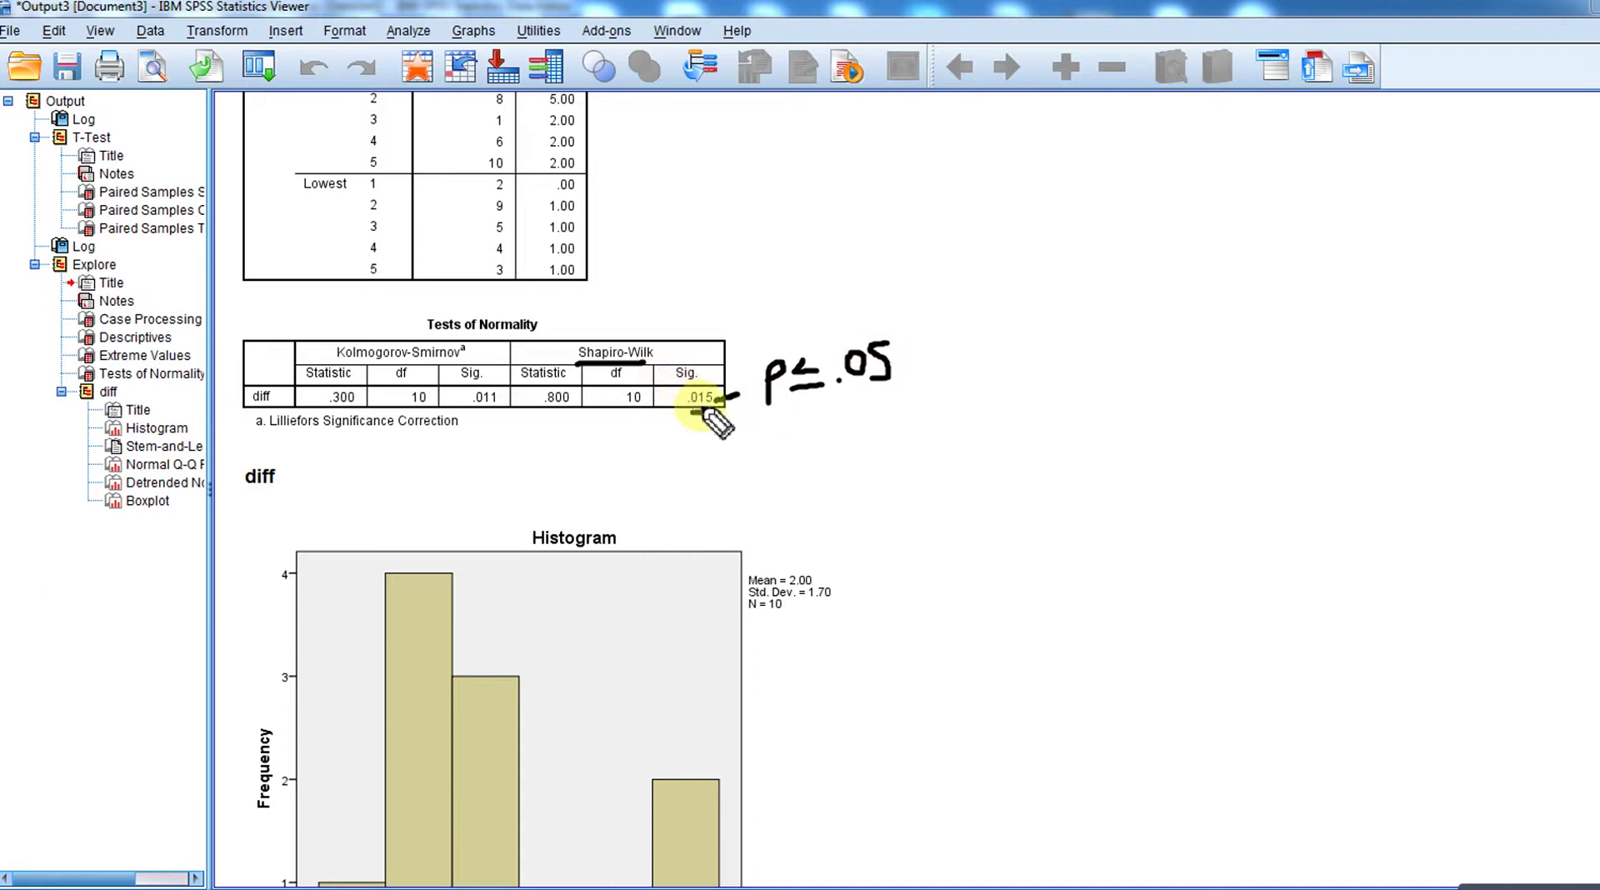
pyautogui.moveTo(704, 410); pyautogui.dragTo(722, 410)
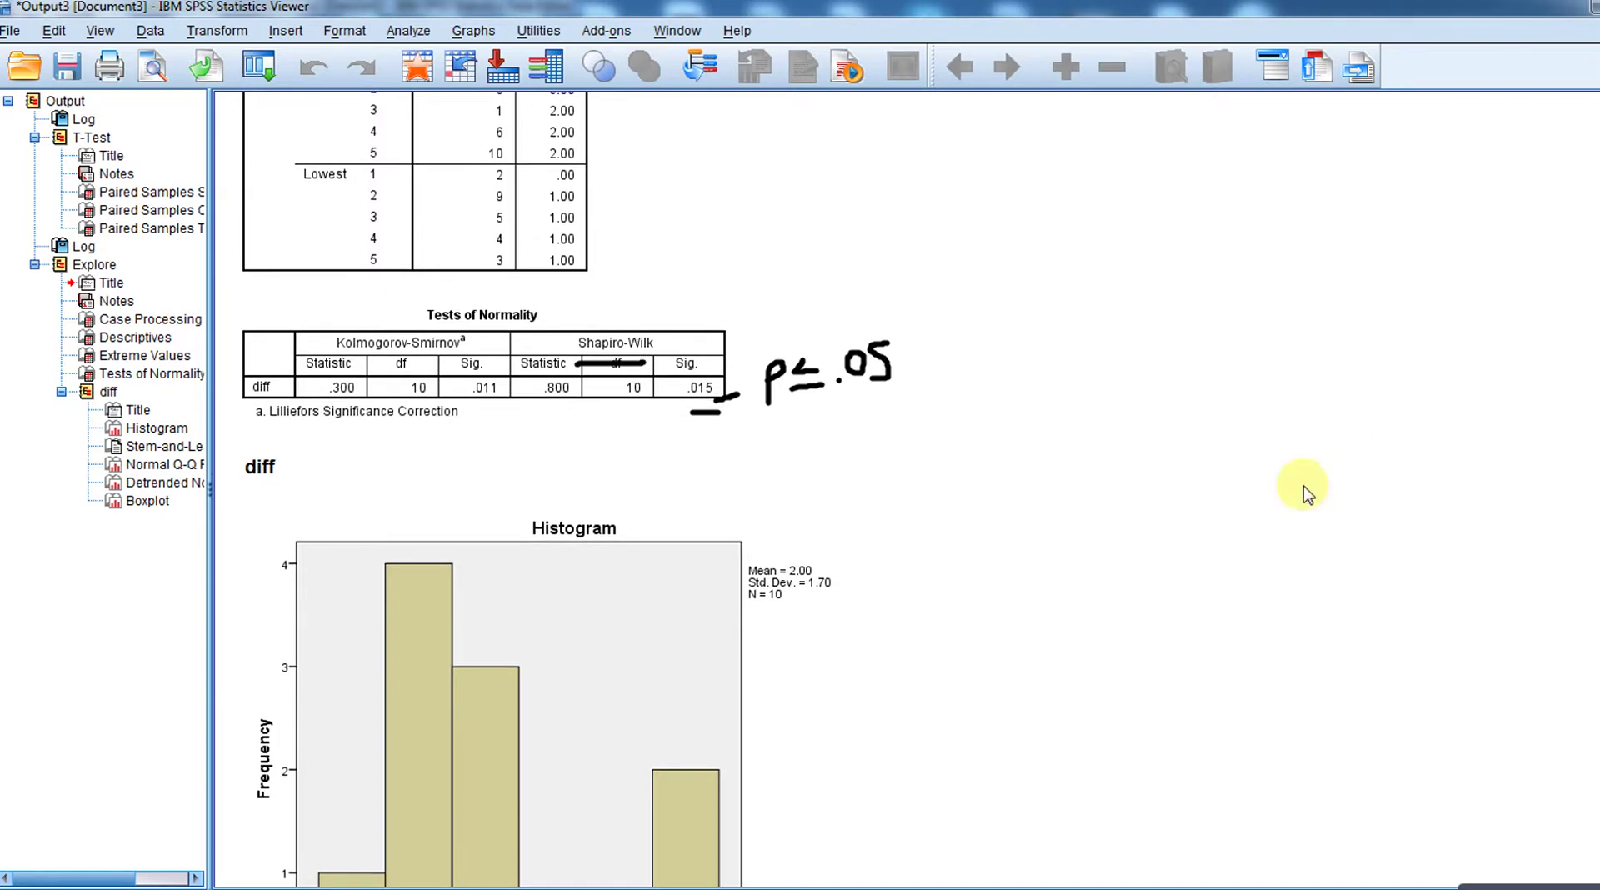
pyautogui.click(701, 420)
pyautogui.click(1091, 167)
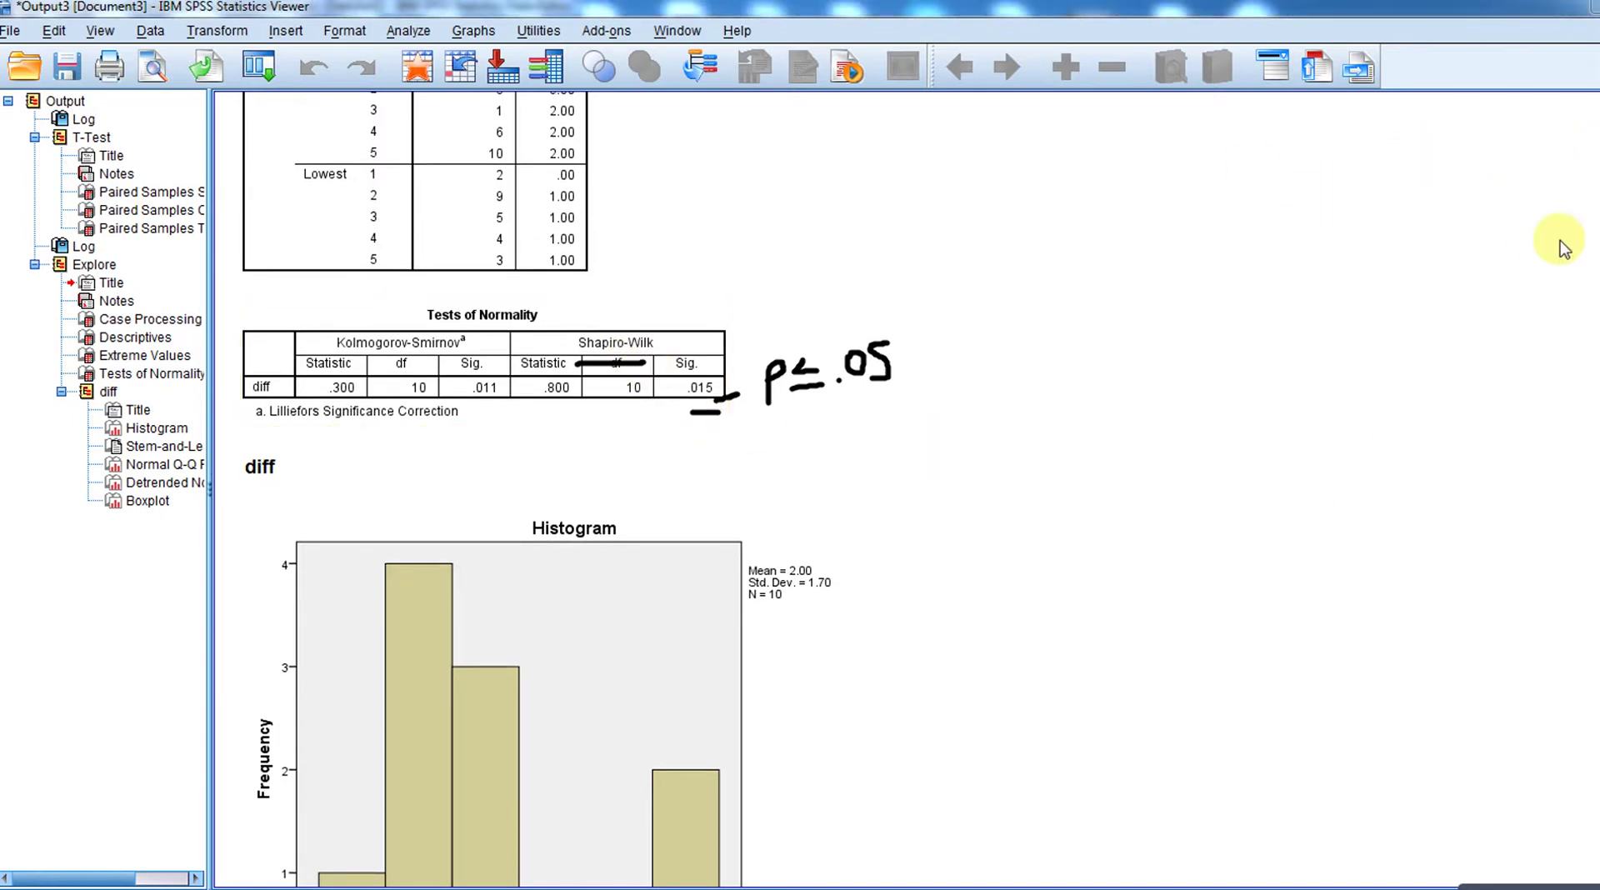
pyautogui.press('e')
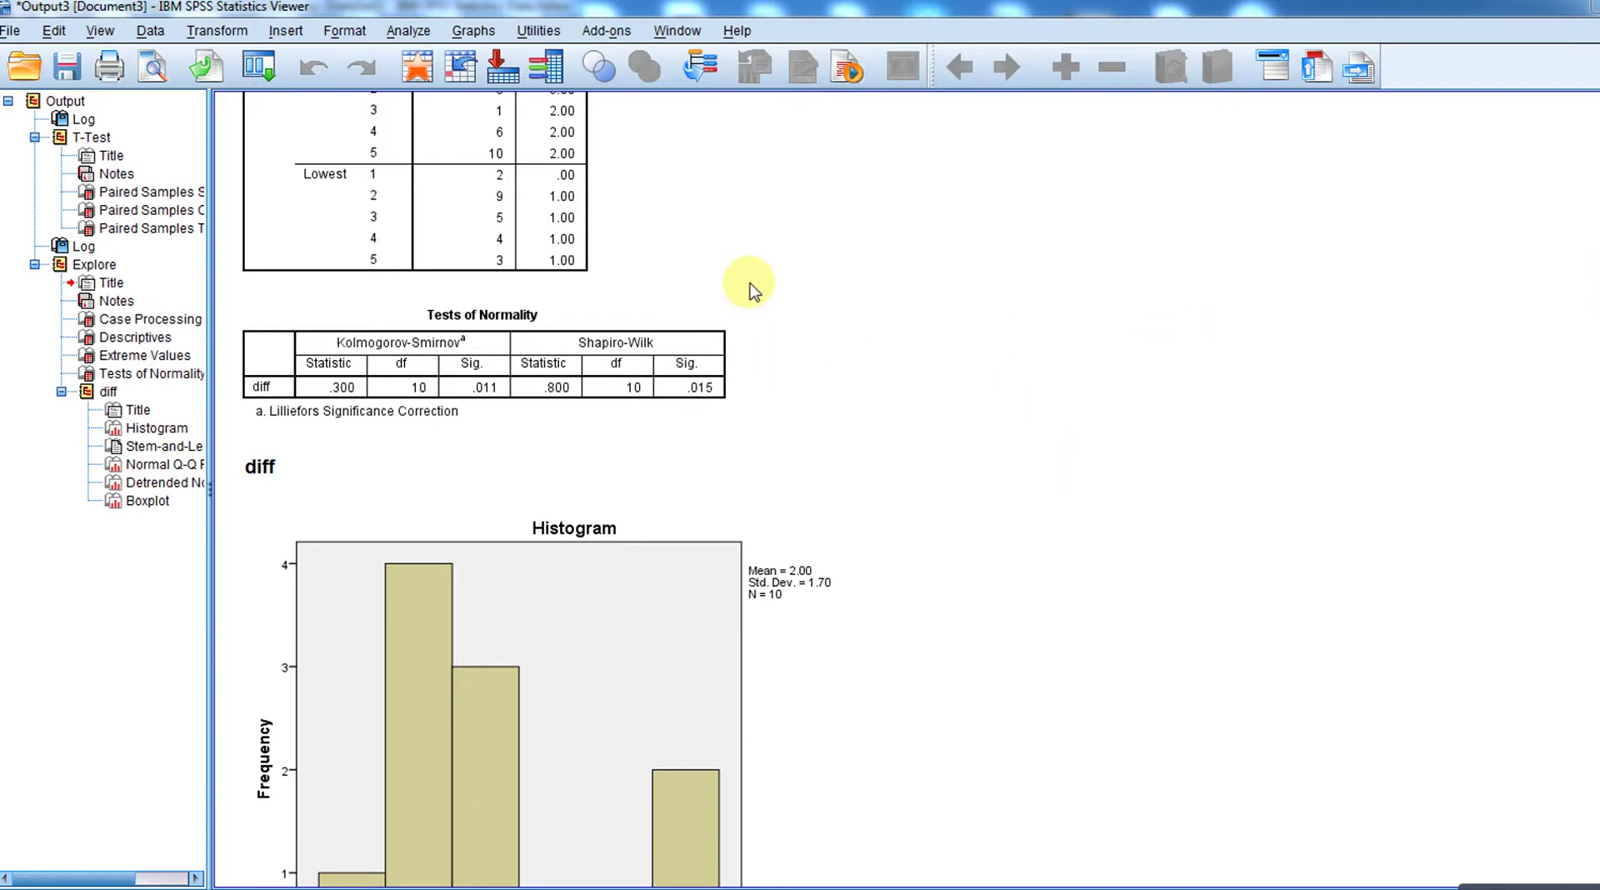
# Review the Explore output for diff from the normality tests through the histogram and stem-and-leaf plot, checking the distribution's shape
pyautogui.click(722, 319)
pyautogui.scroll(-1, 533, 484)
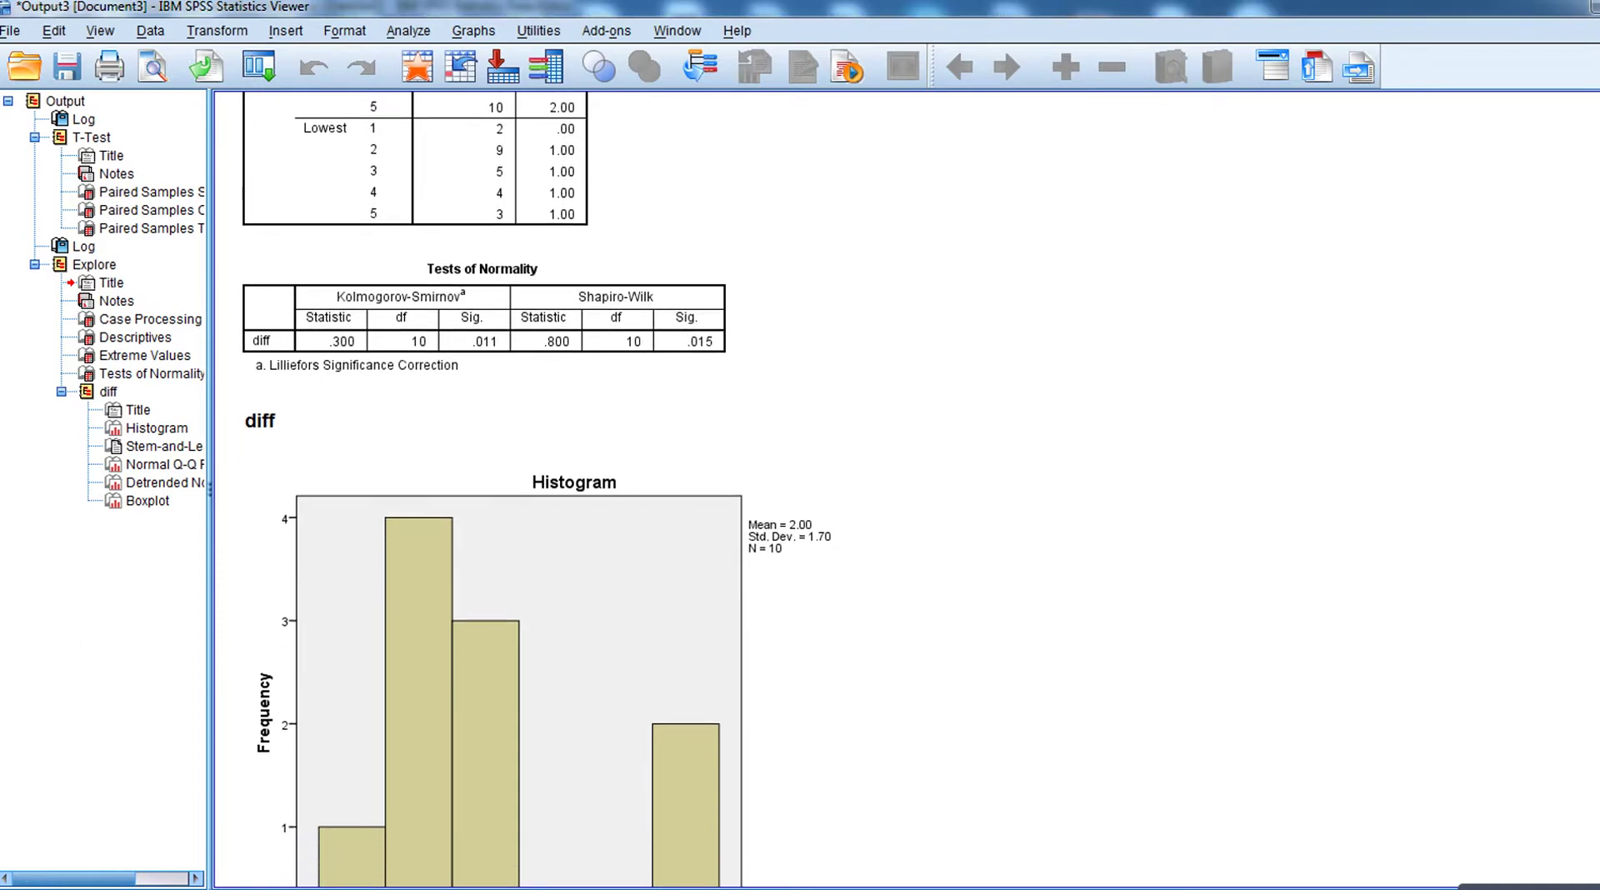
pyautogui.scroll(9, 534, 483)
pyautogui.scroll(-11, 533, 483)
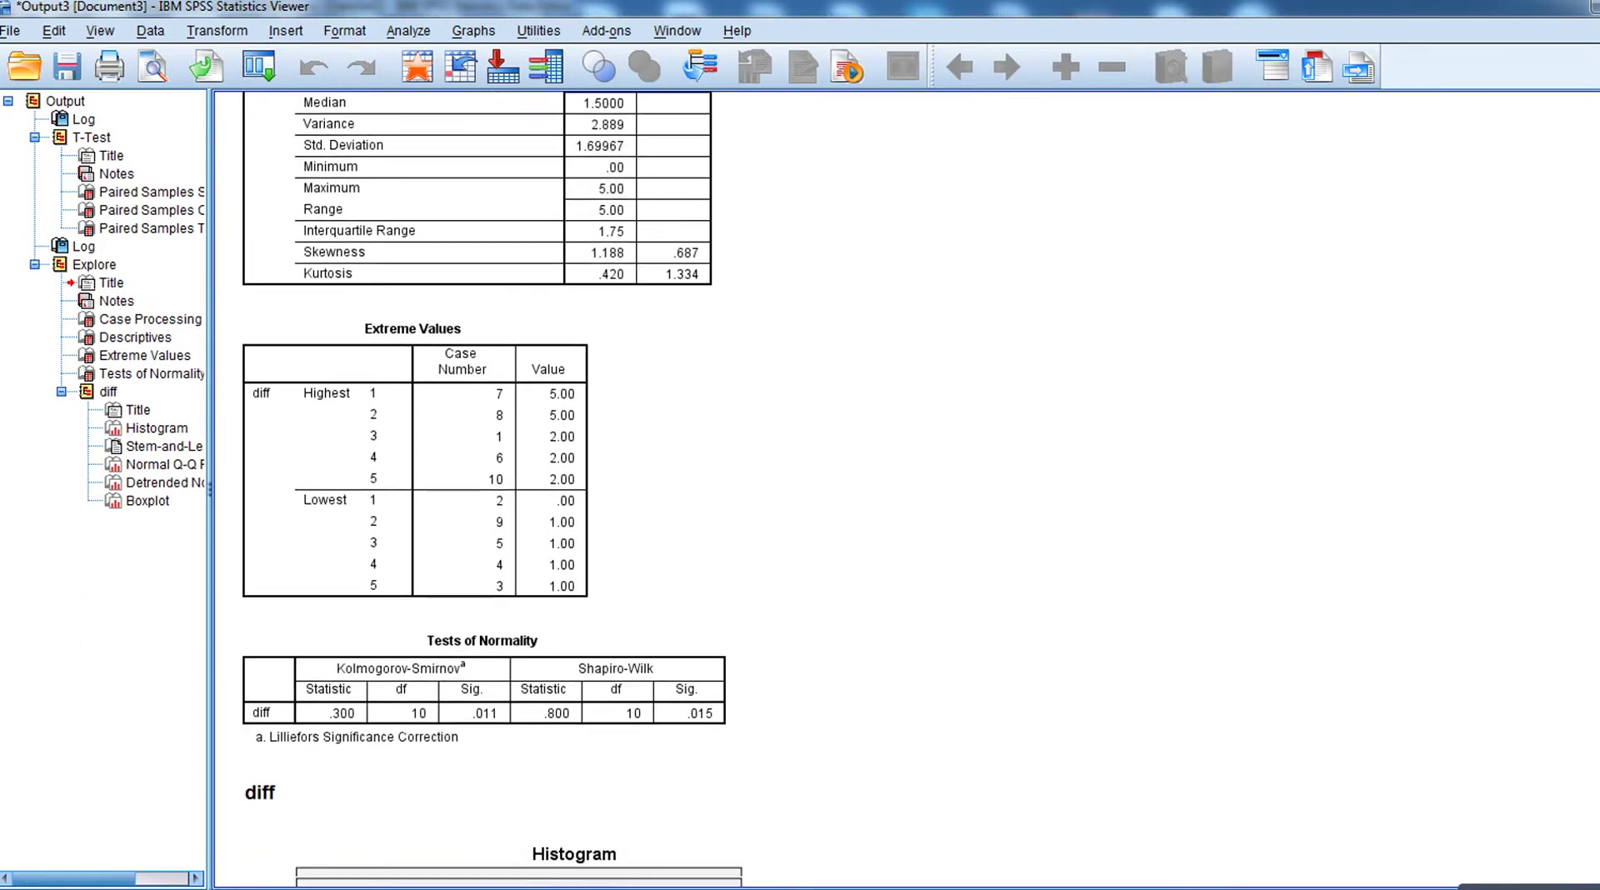
pyautogui.scroll(-3, 533, 483)
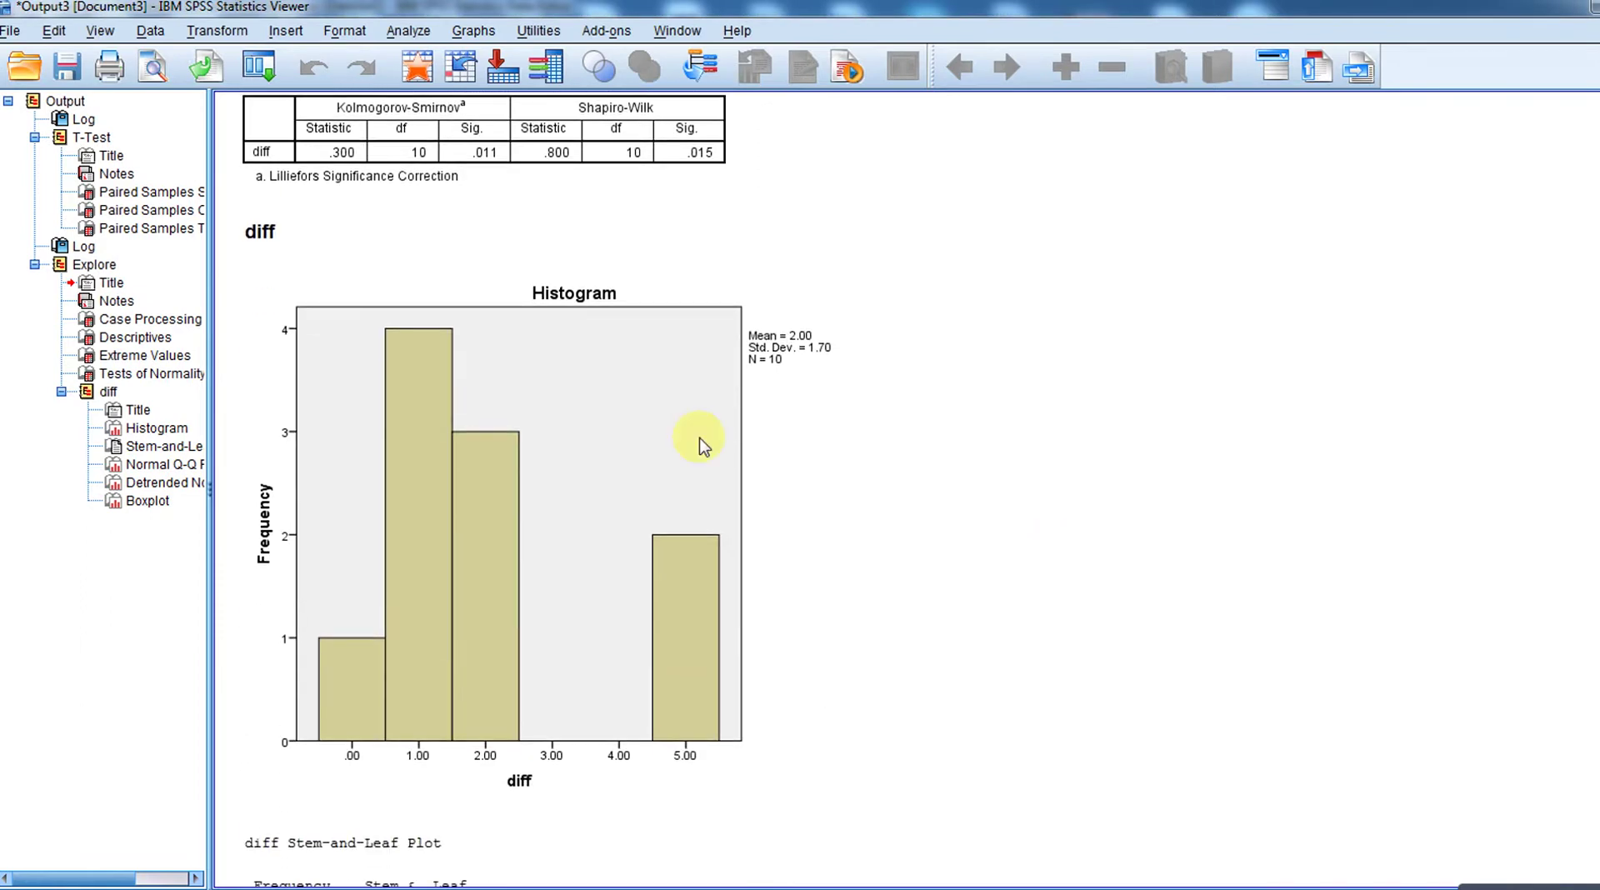
pyautogui.click(588, 423)
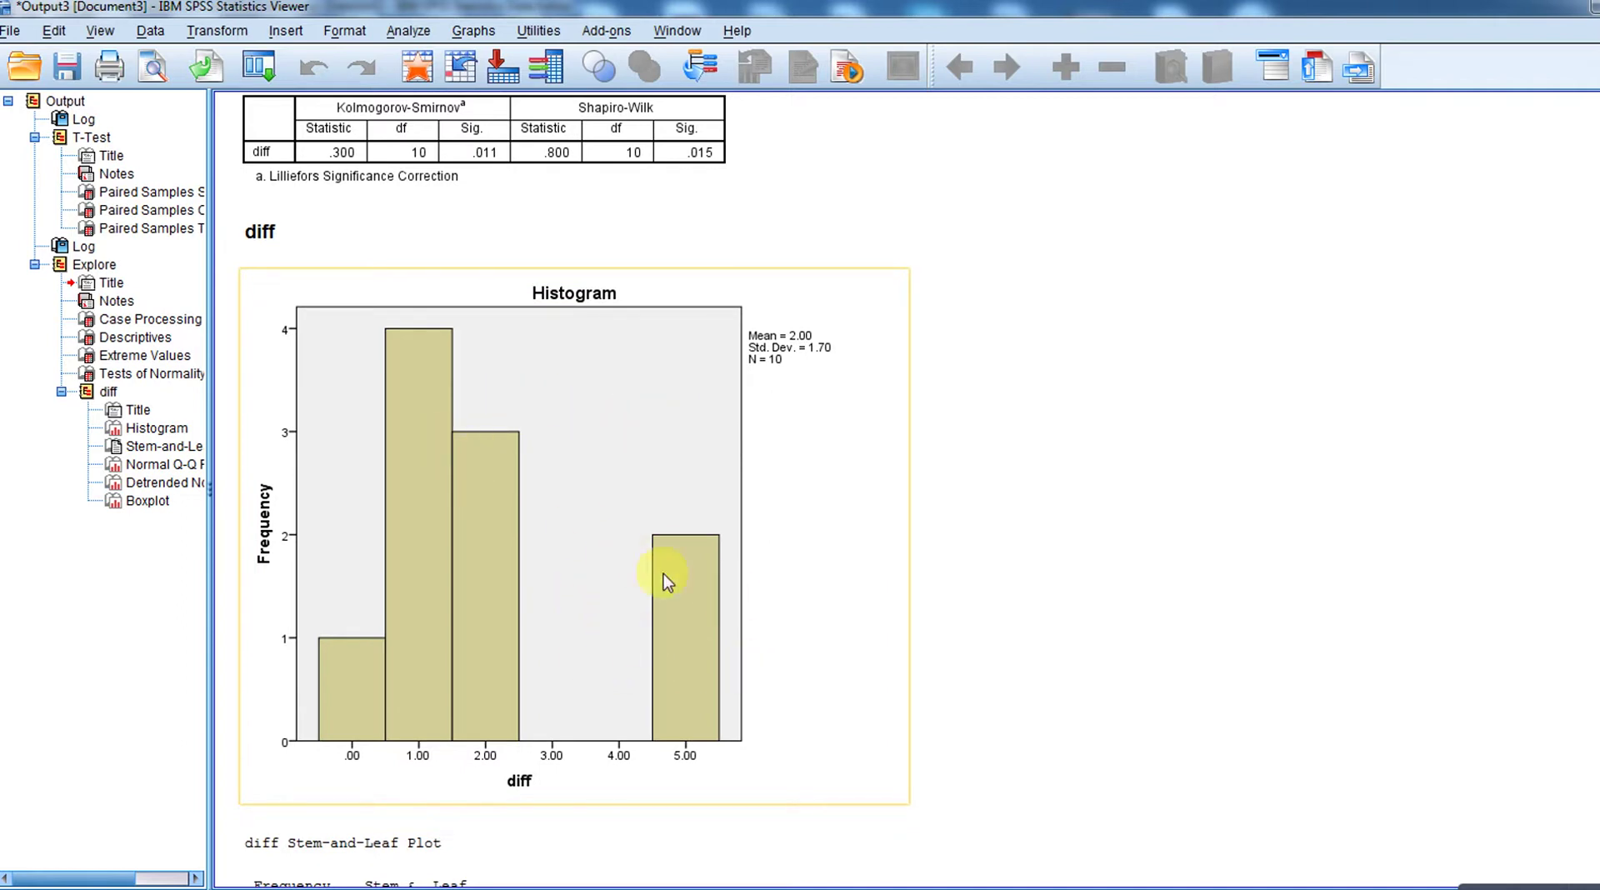
pyautogui.click(1268, 717)
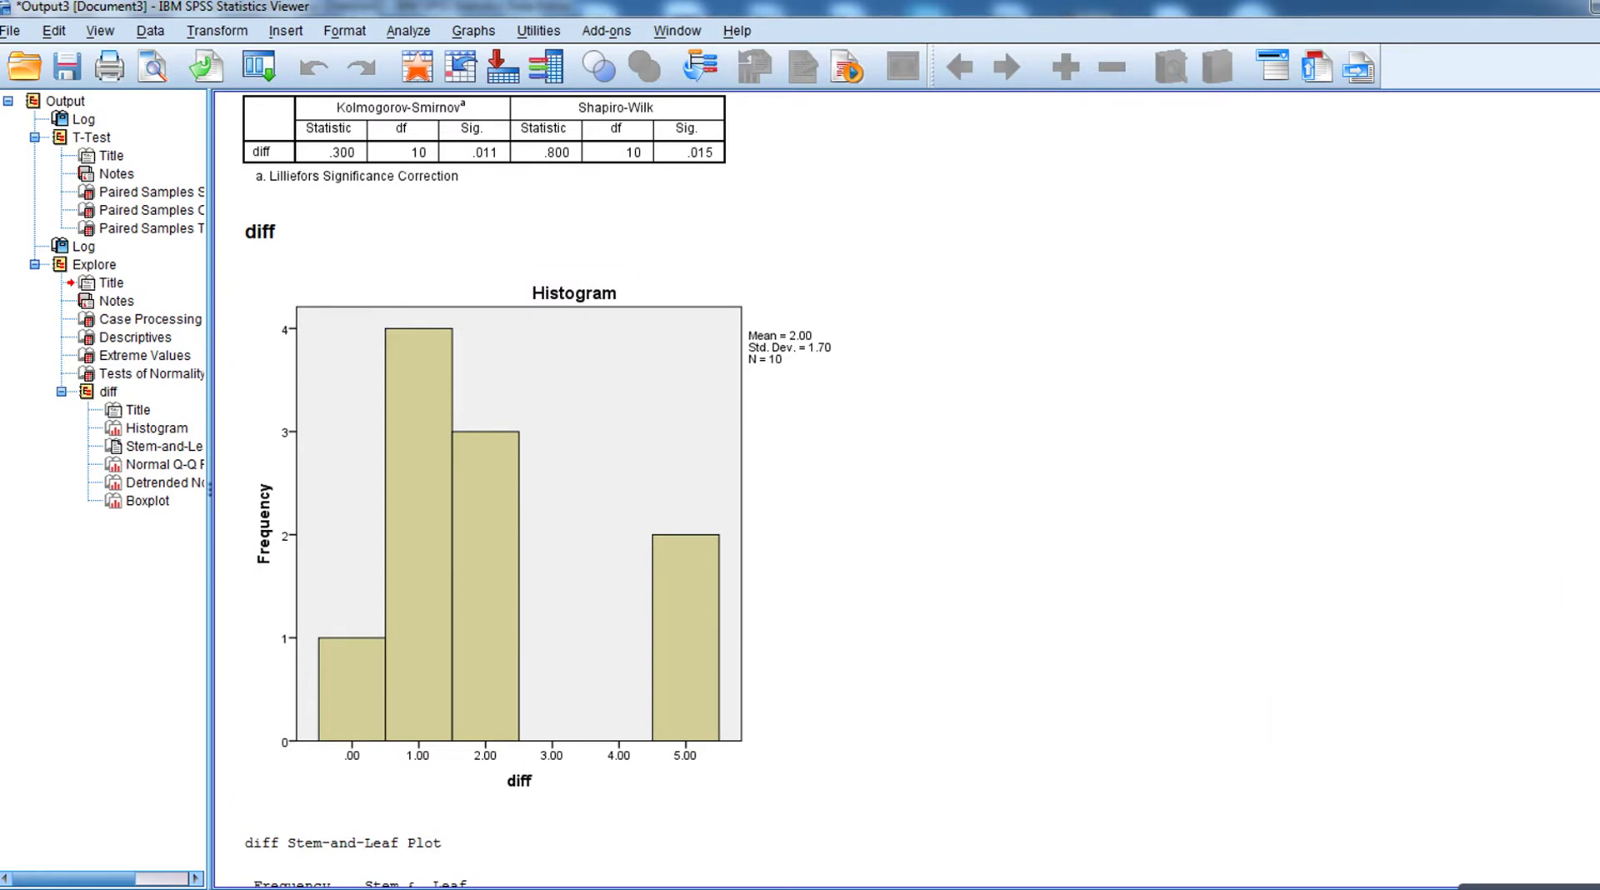
pyautogui.scroll(1, 536, 492)
pyautogui.scroll(-6, 536, 492)
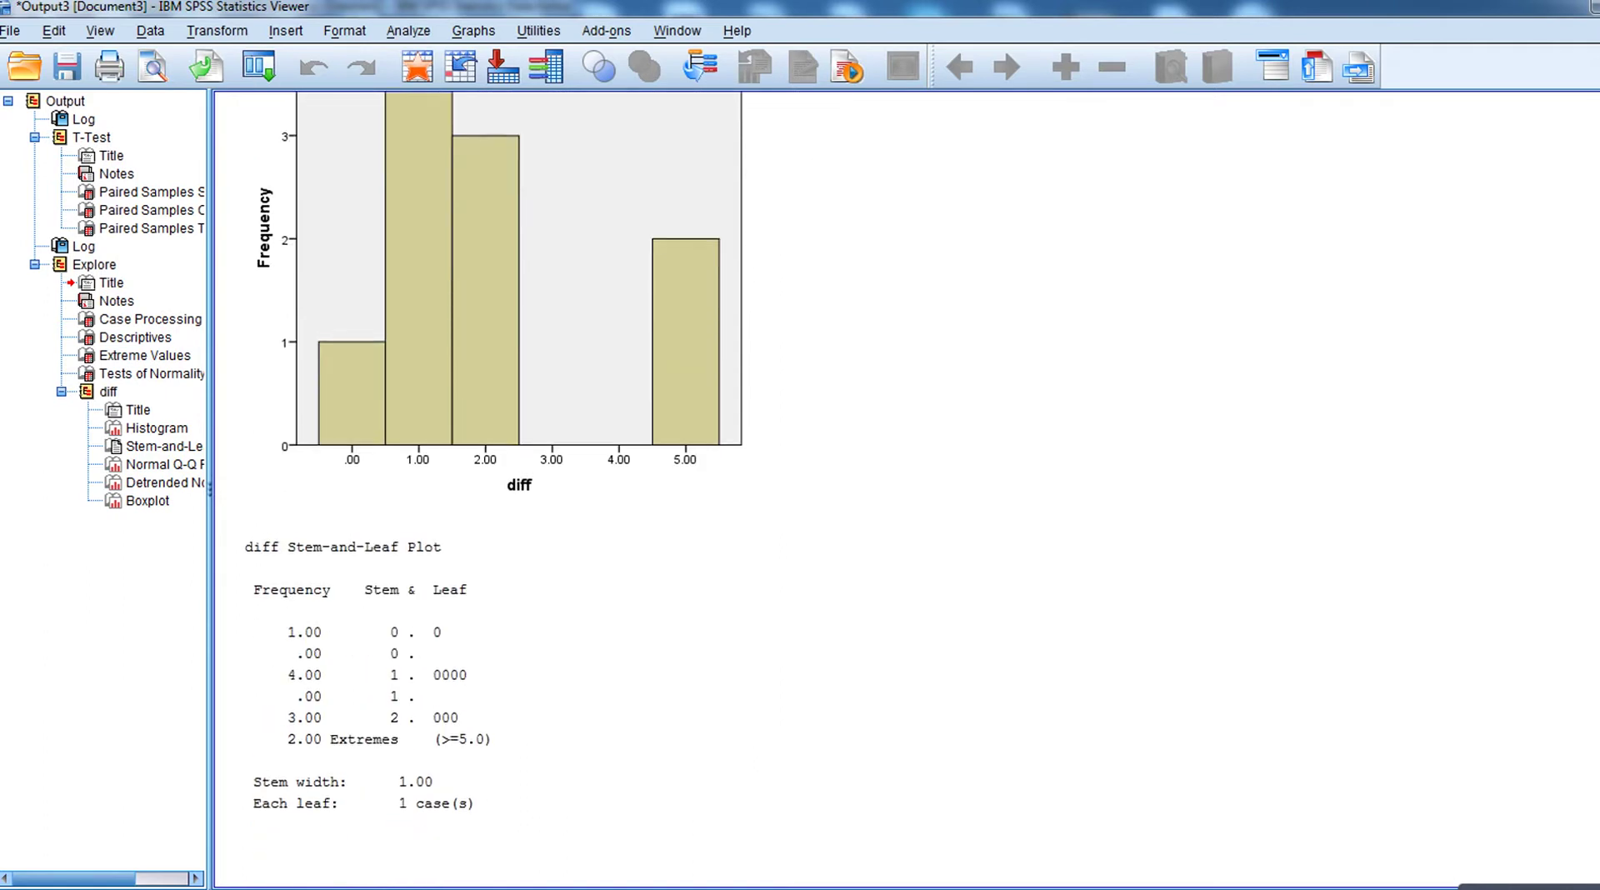
# Examine the highest and lowest cases of diff in the Extreme Values table for possible outliers
pyautogui.scroll(14, 536, 492)
pyautogui.click(583, 222)
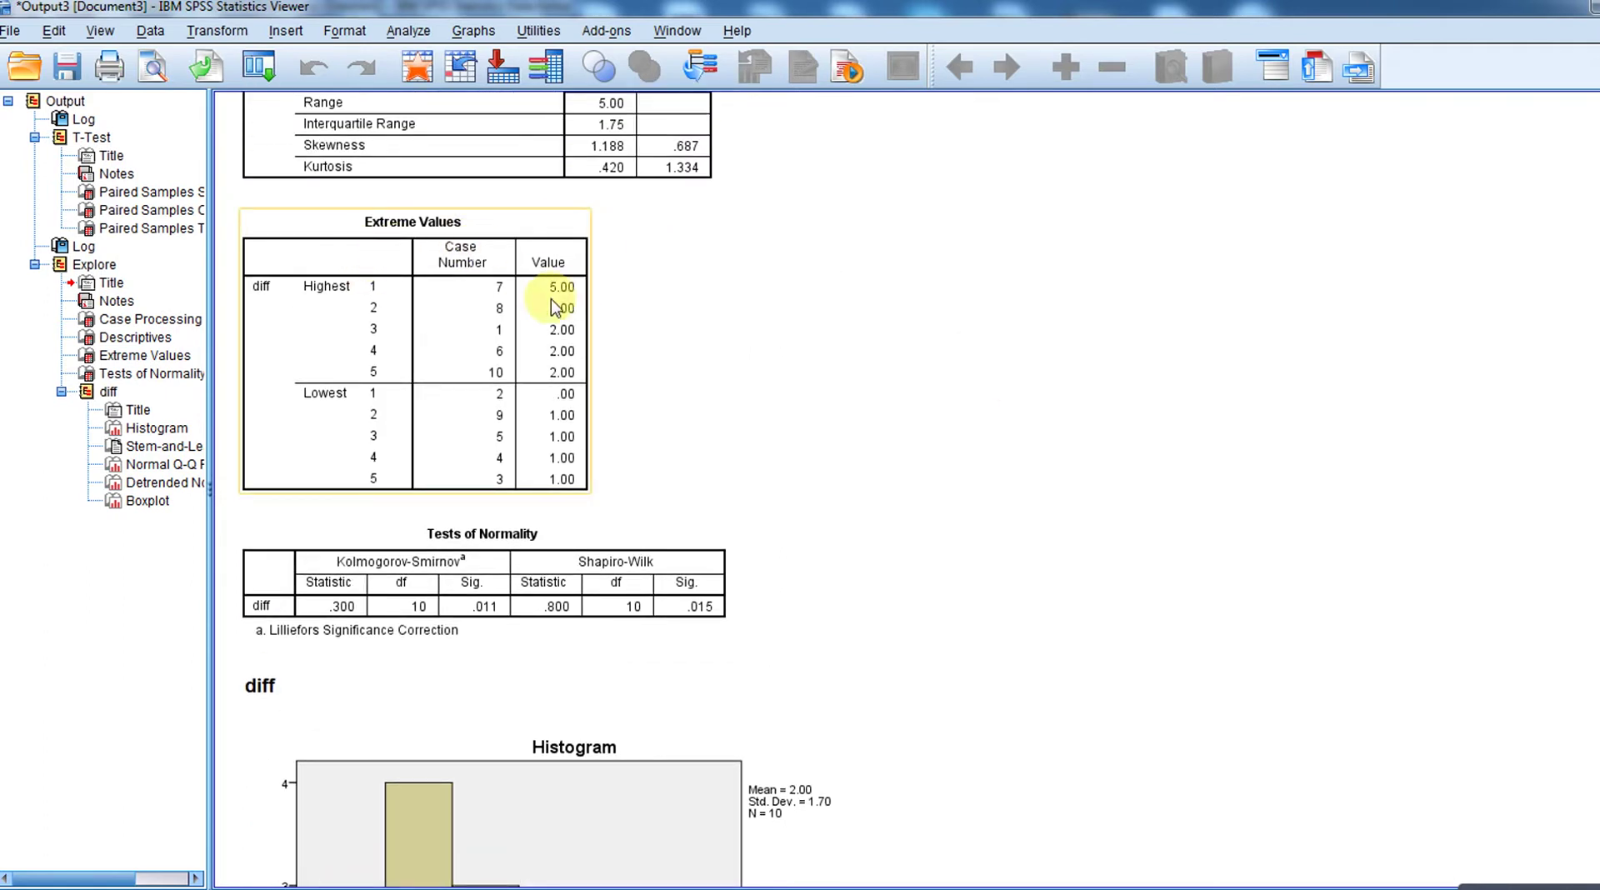
pyautogui.click(631, 307)
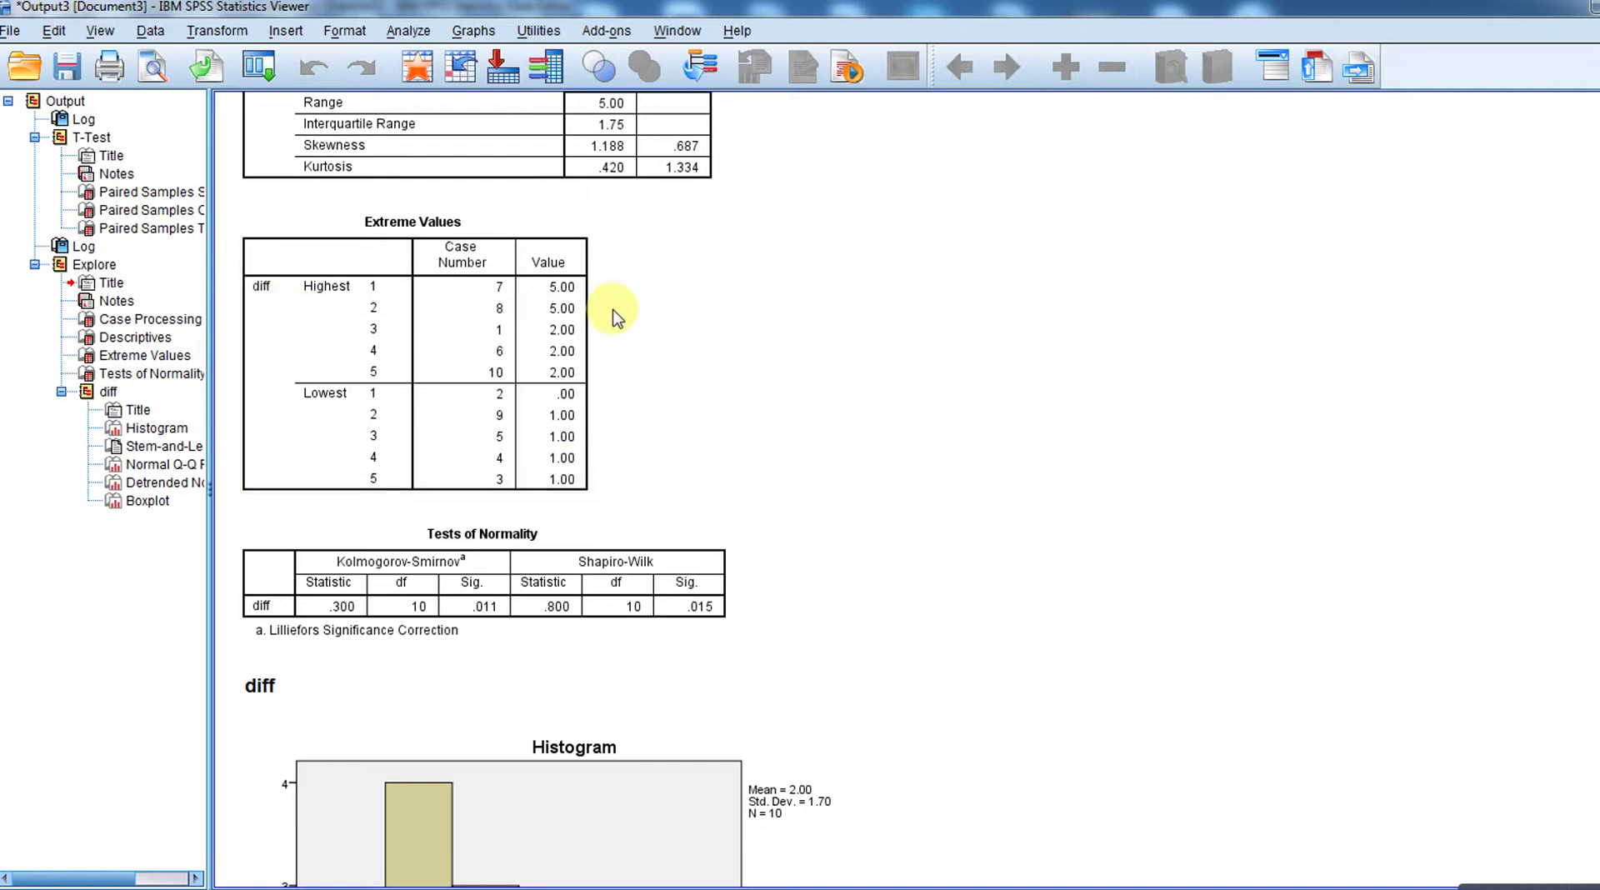
pyautogui.click(583, 310)
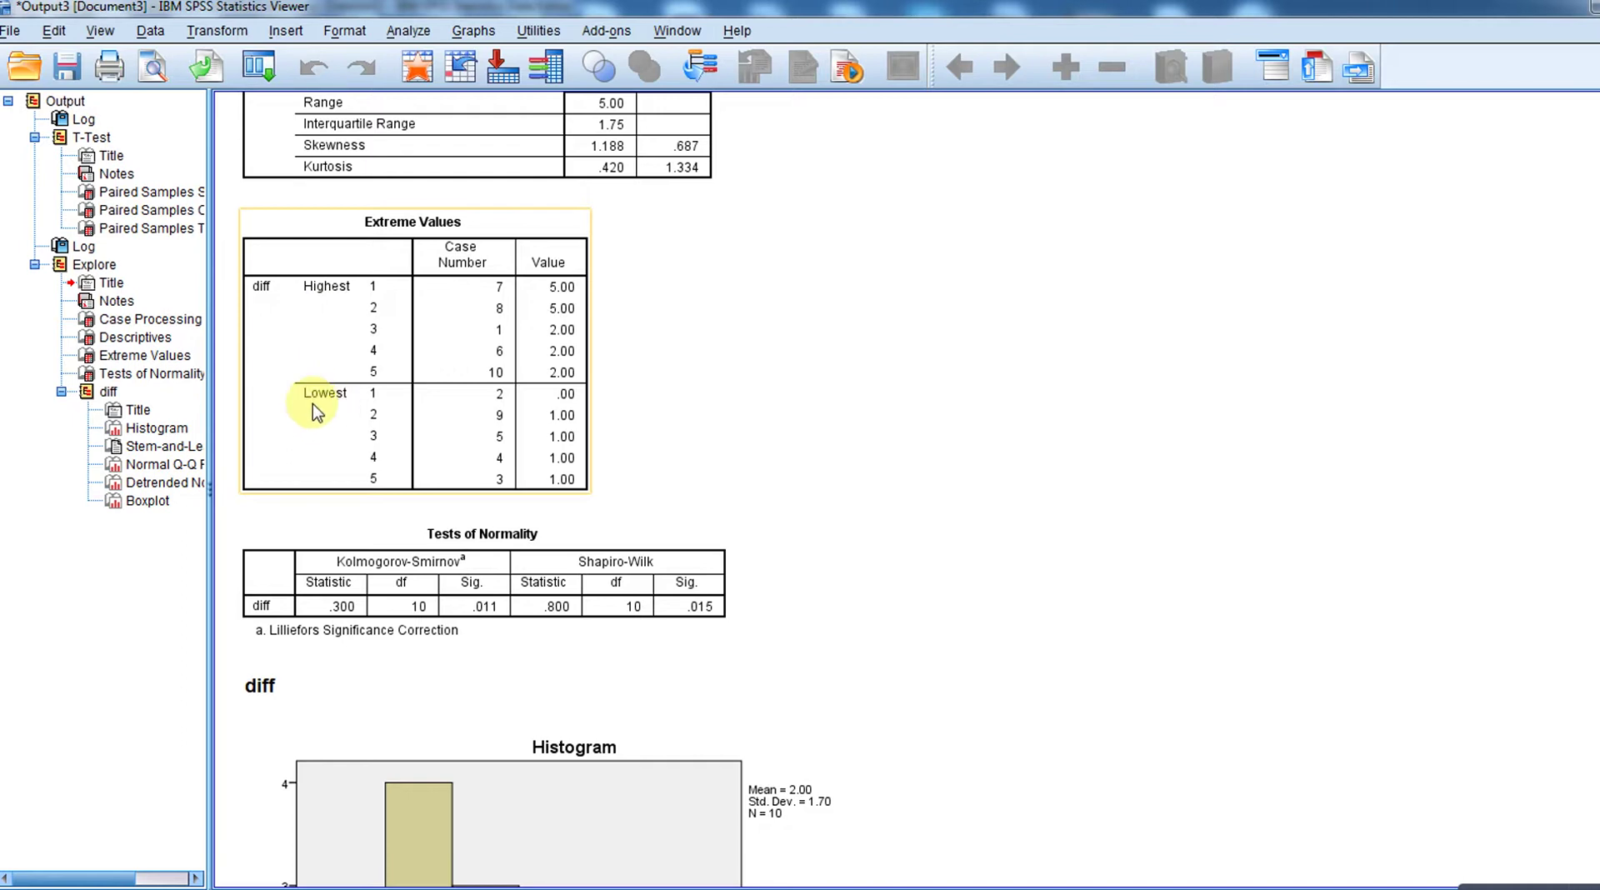
pyautogui.click(725, 372)
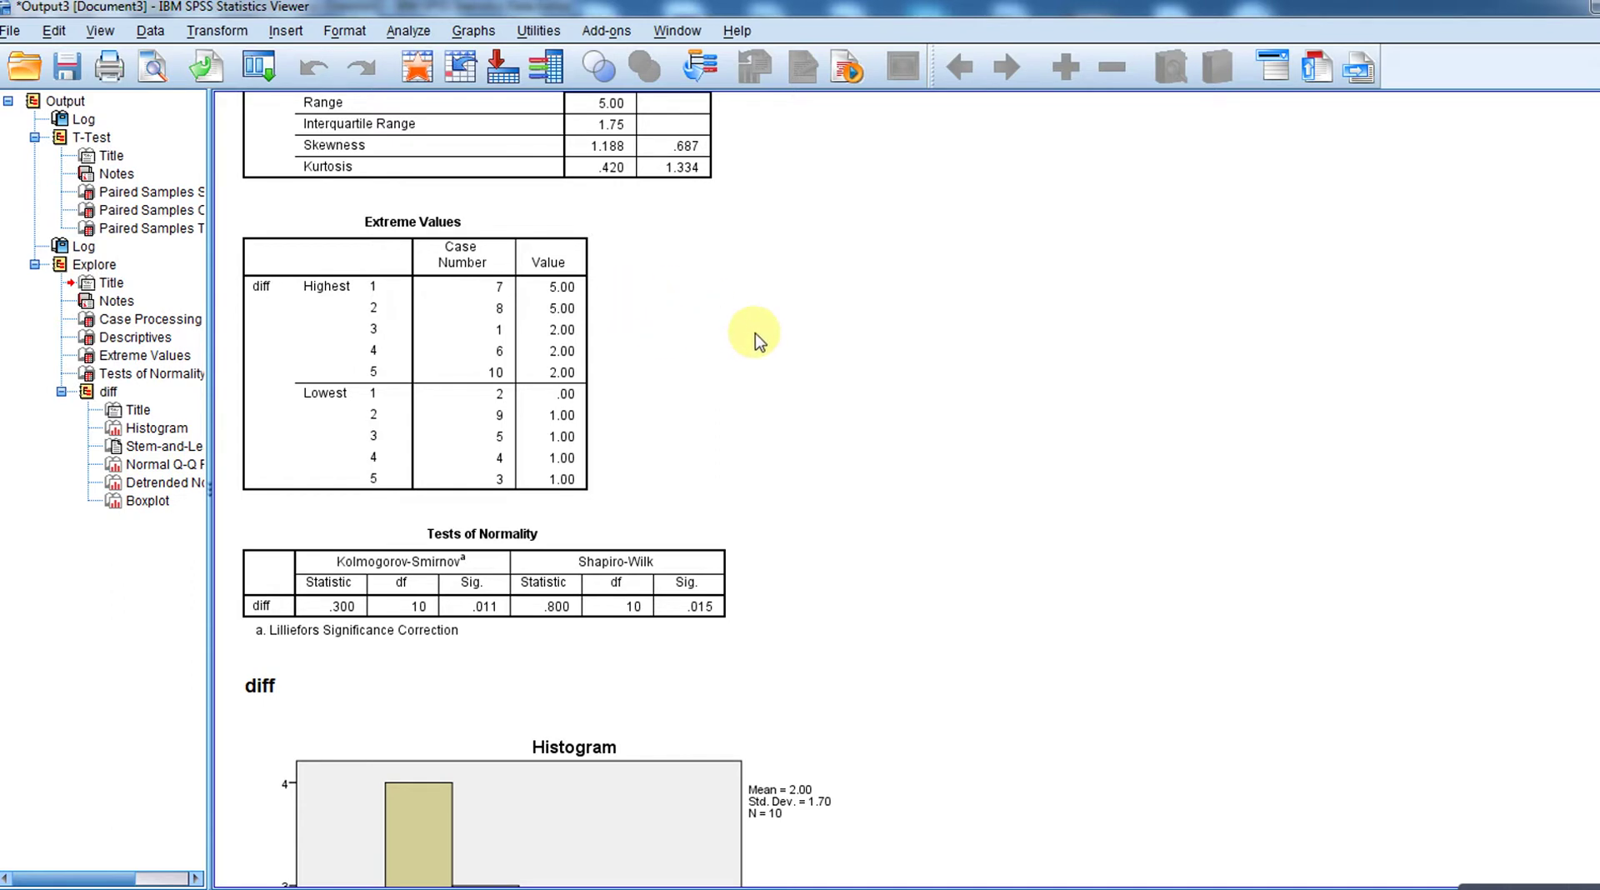
pyautogui.click(574, 290)
# Switch to the anxiety dataset and inspect the diff scores of cases 7 and 8
pyautogui.moveTo(750, 888)
pyautogui.click(527, 846)
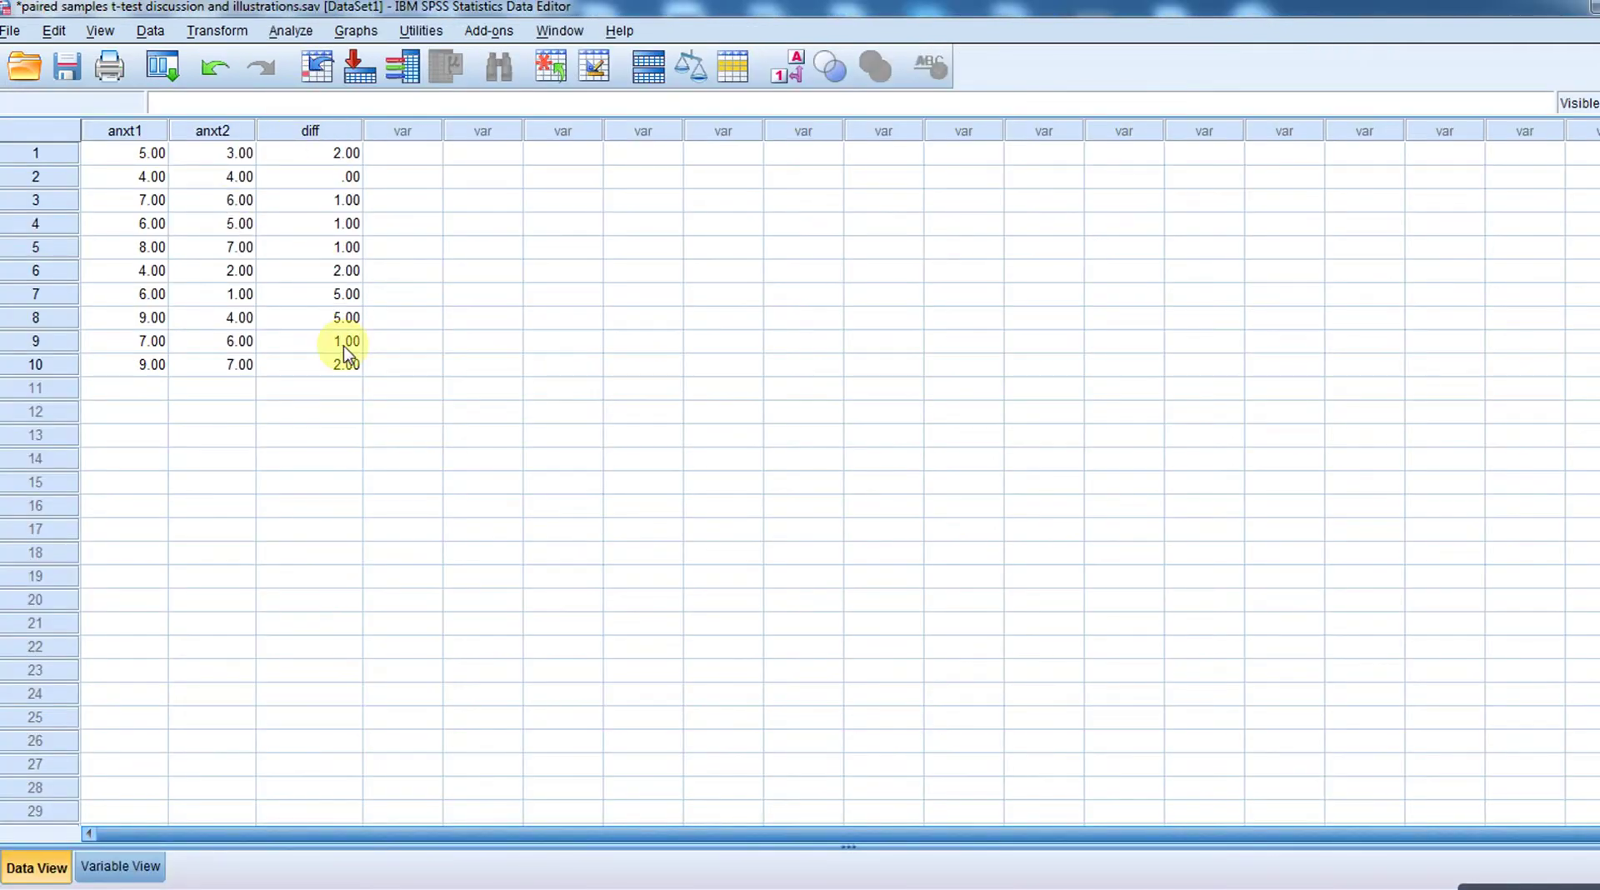
pyautogui.click(350, 324)
pyautogui.click(340, 293)
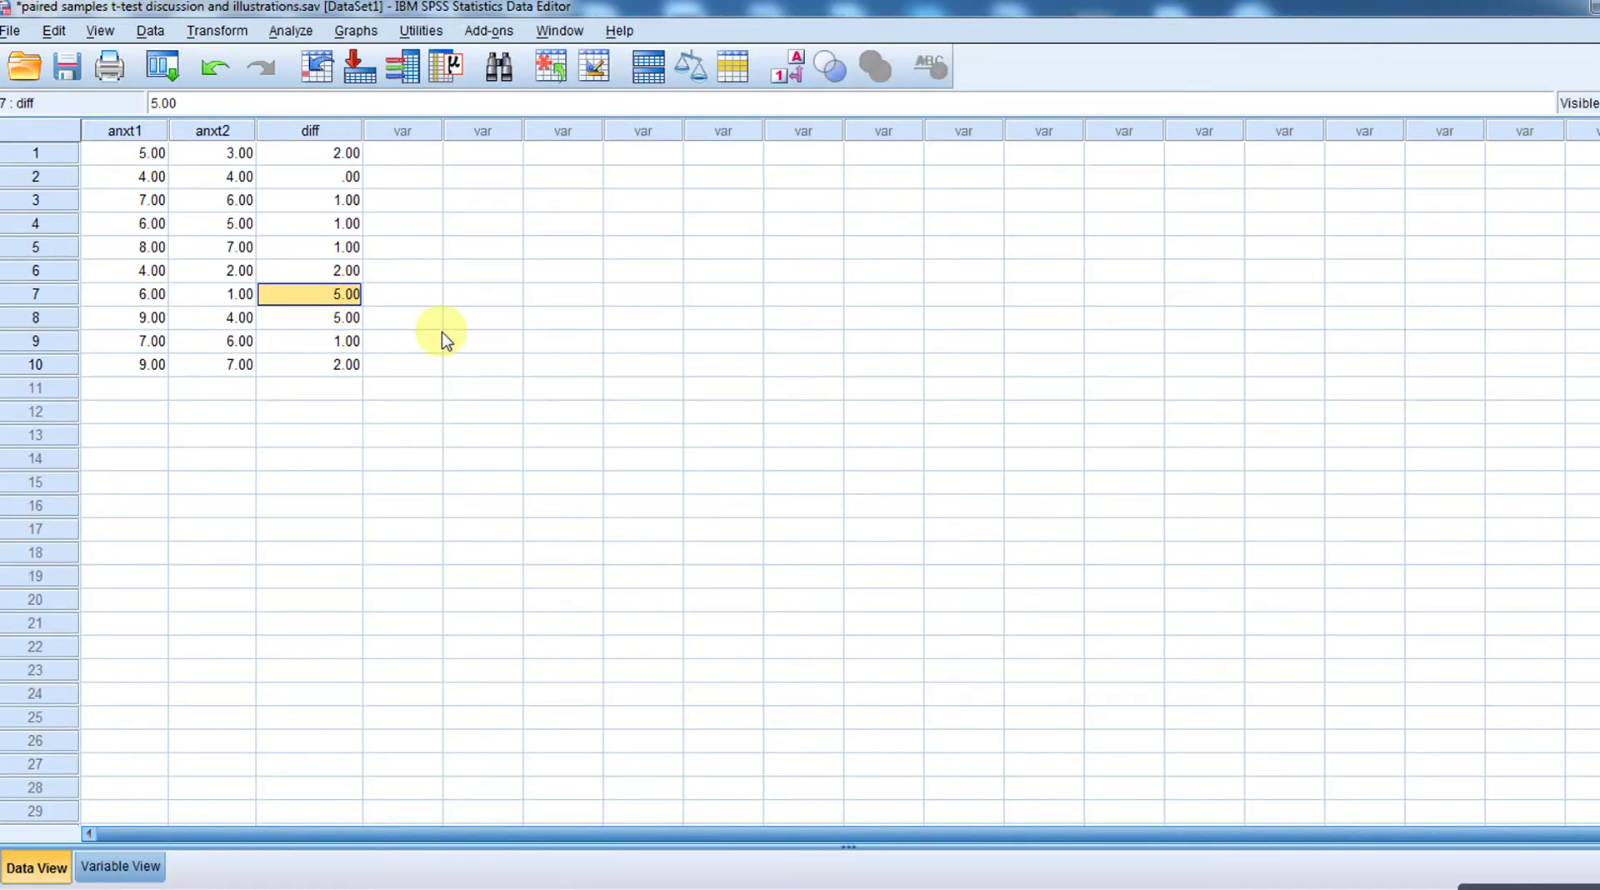
pyautogui.click(556, 413)
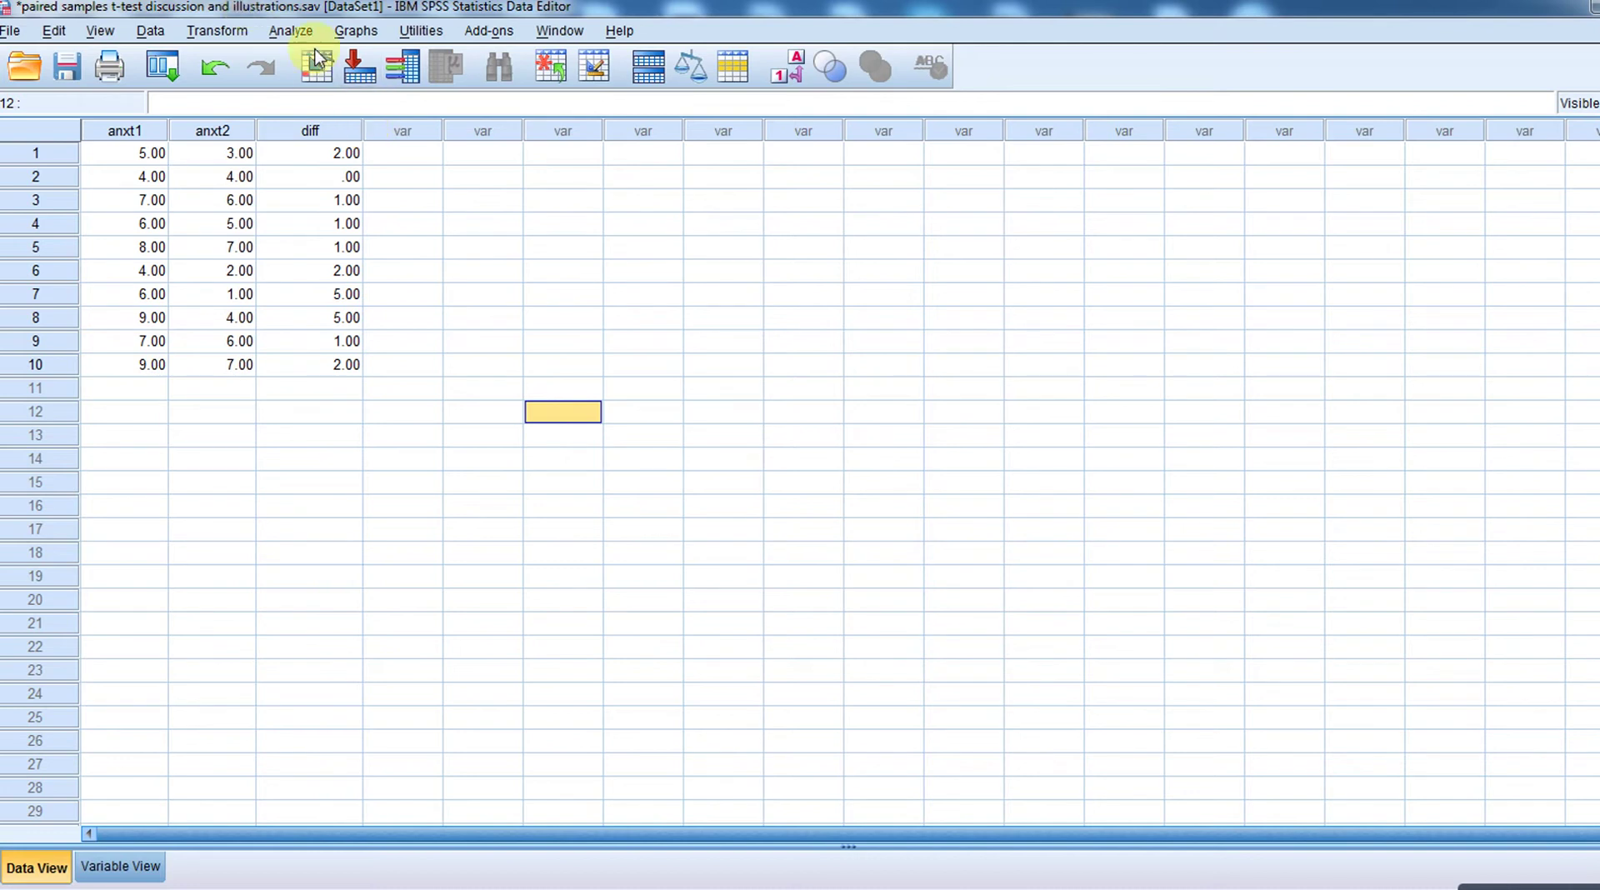
# Run Descriptives on diff with standardized values saved as variables, and return to the anxiety dataset to inspect the z-scores
pyautogui.click(291, 31)
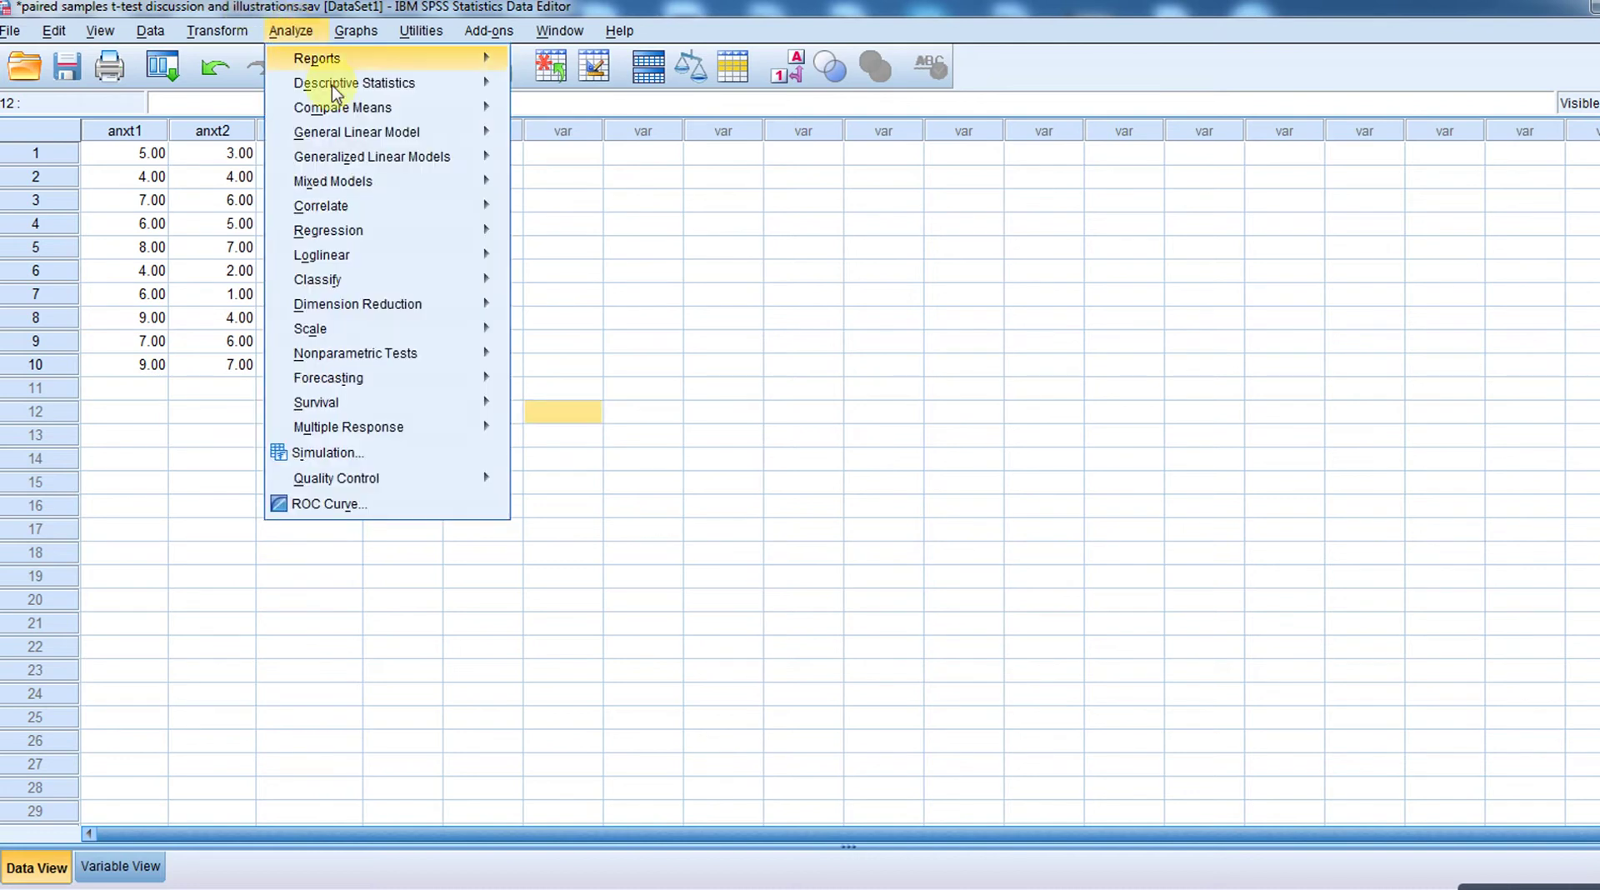
pyautogui.moveTo(472, 90)
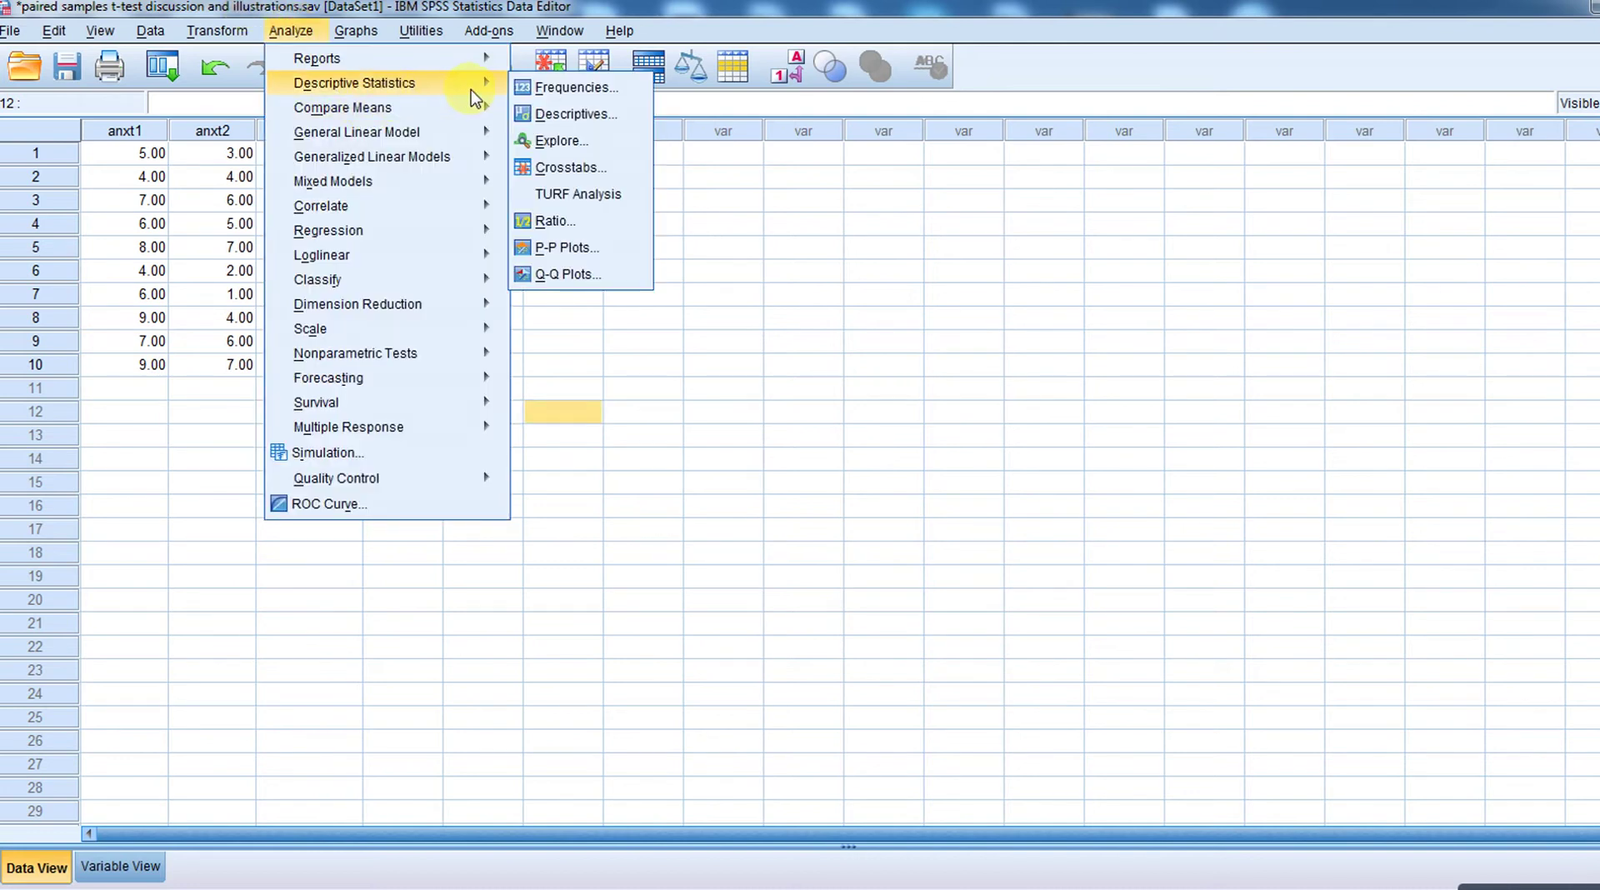
pyautogui.click(582, 114)
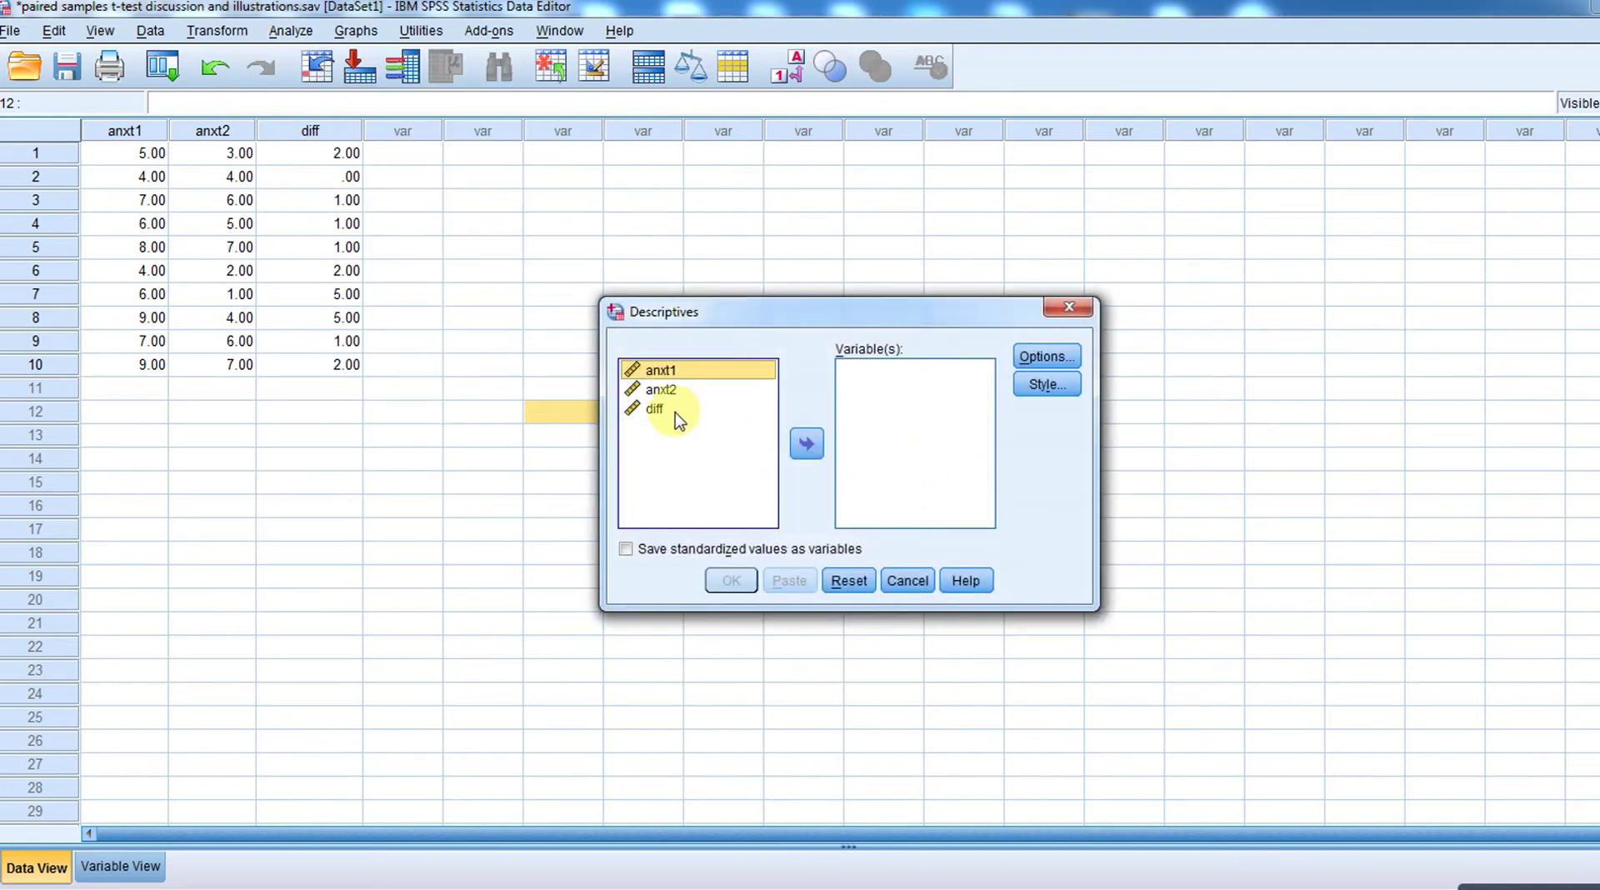
pyautogui.click(658, 409)
pyautogui.click(805, 446)
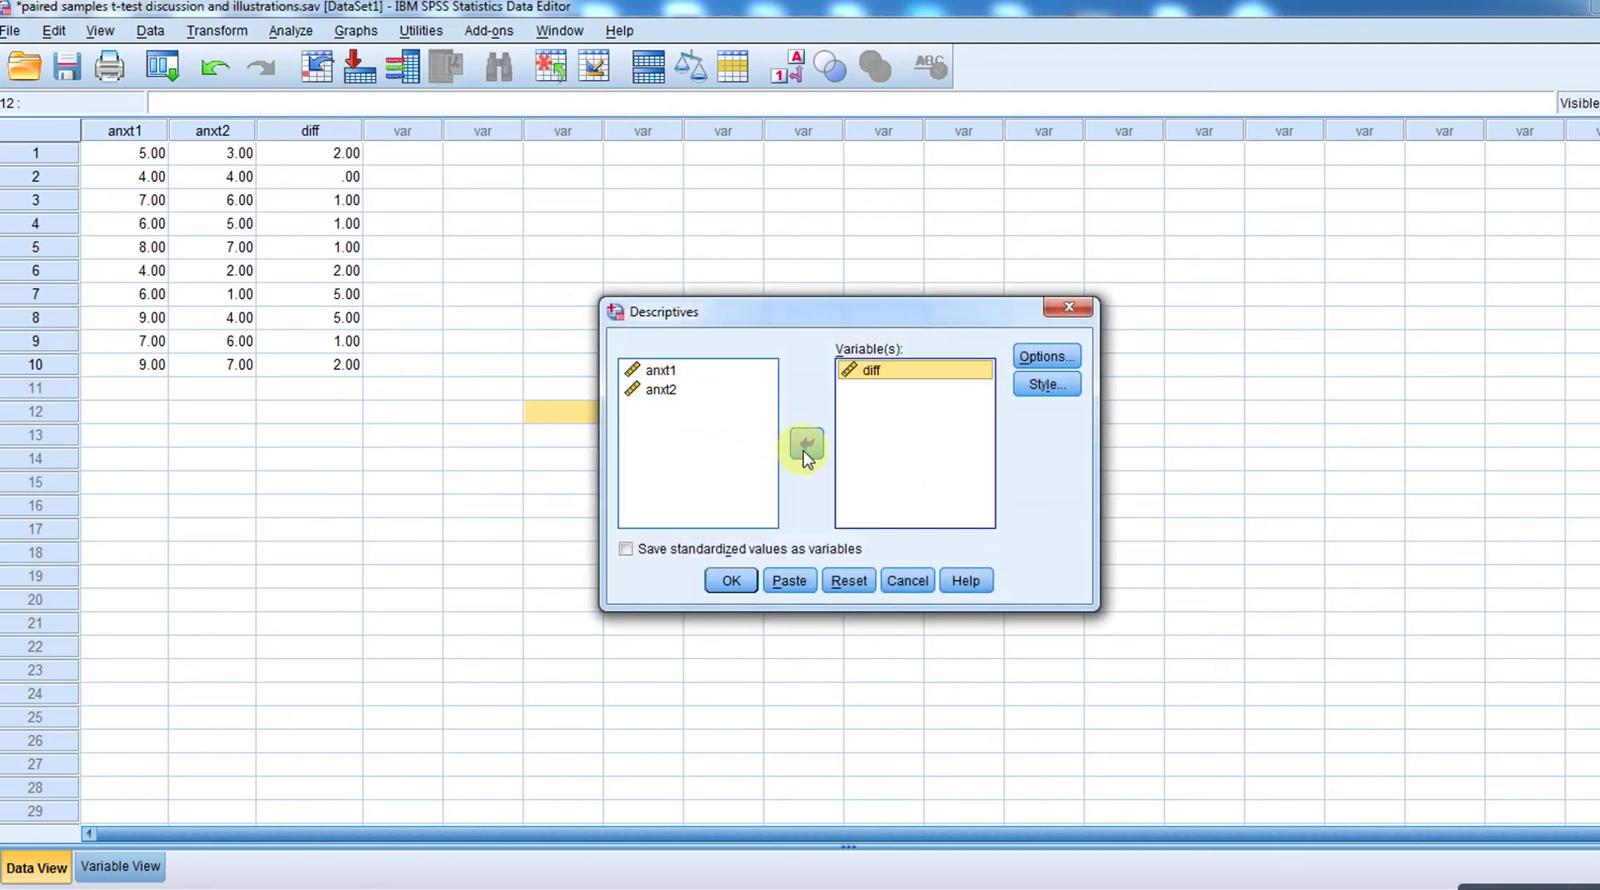
pyautogui.click(714, 555)
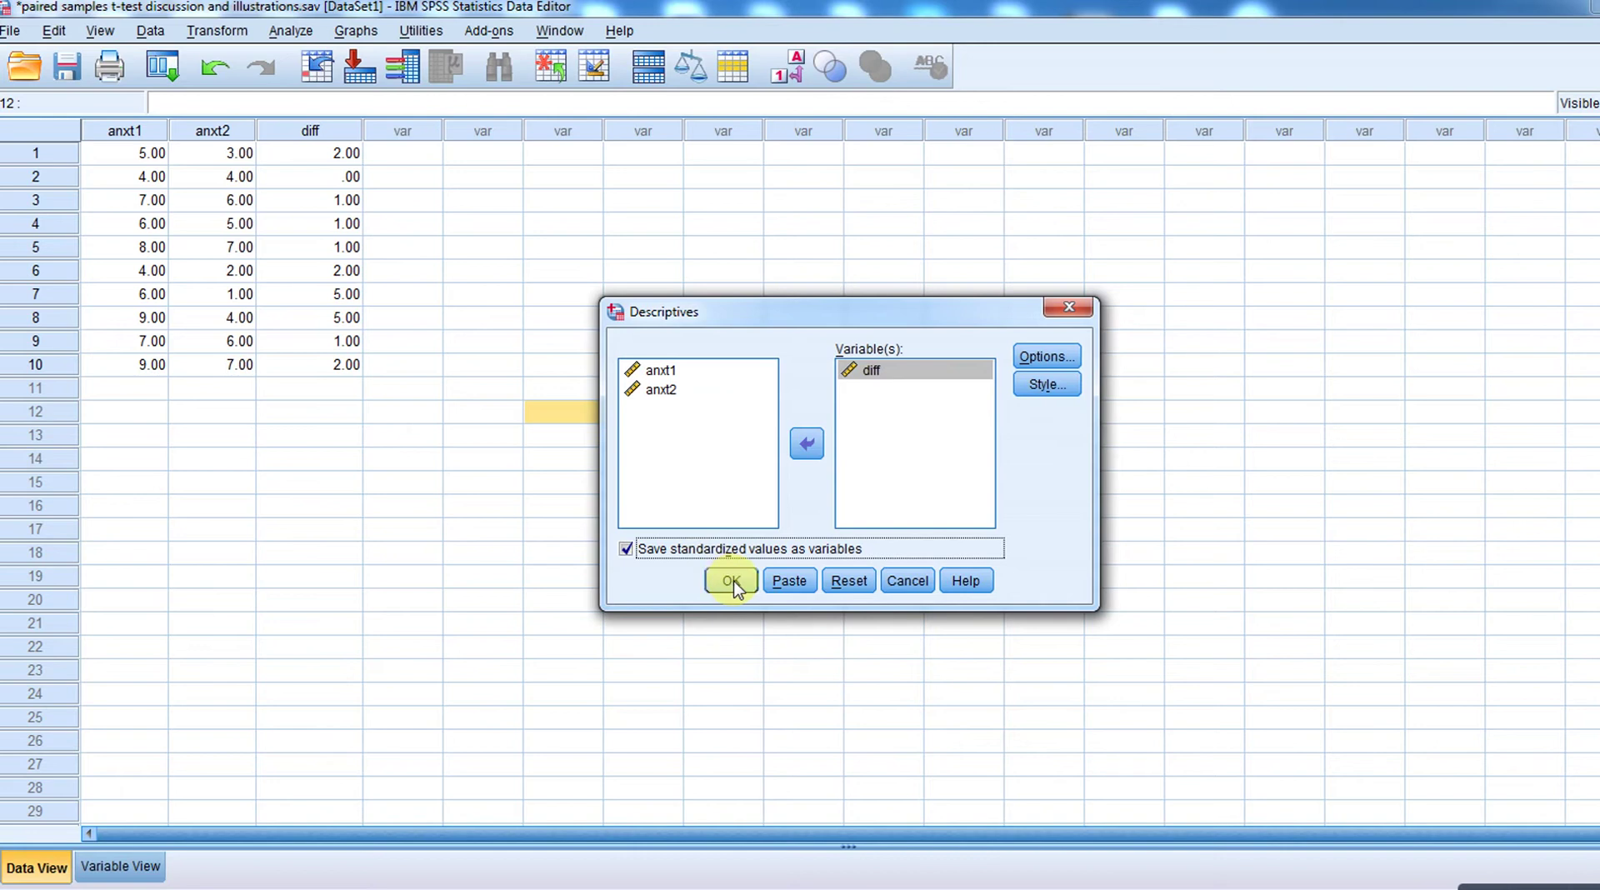
pyautogui.click(732, 582)
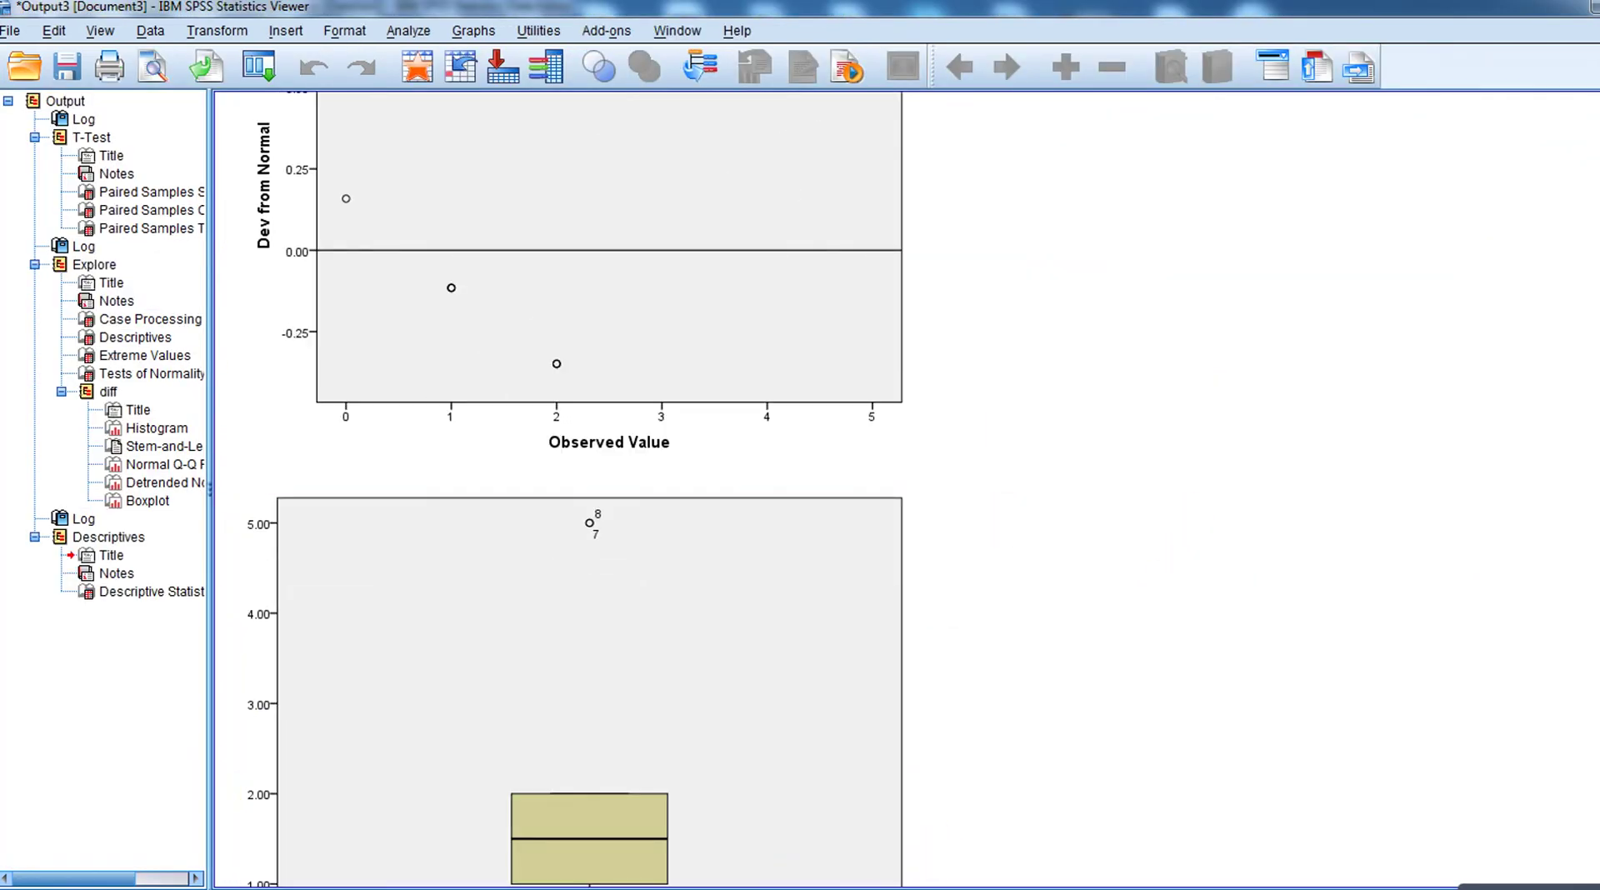
pyautogui.moveTo(750, 885)
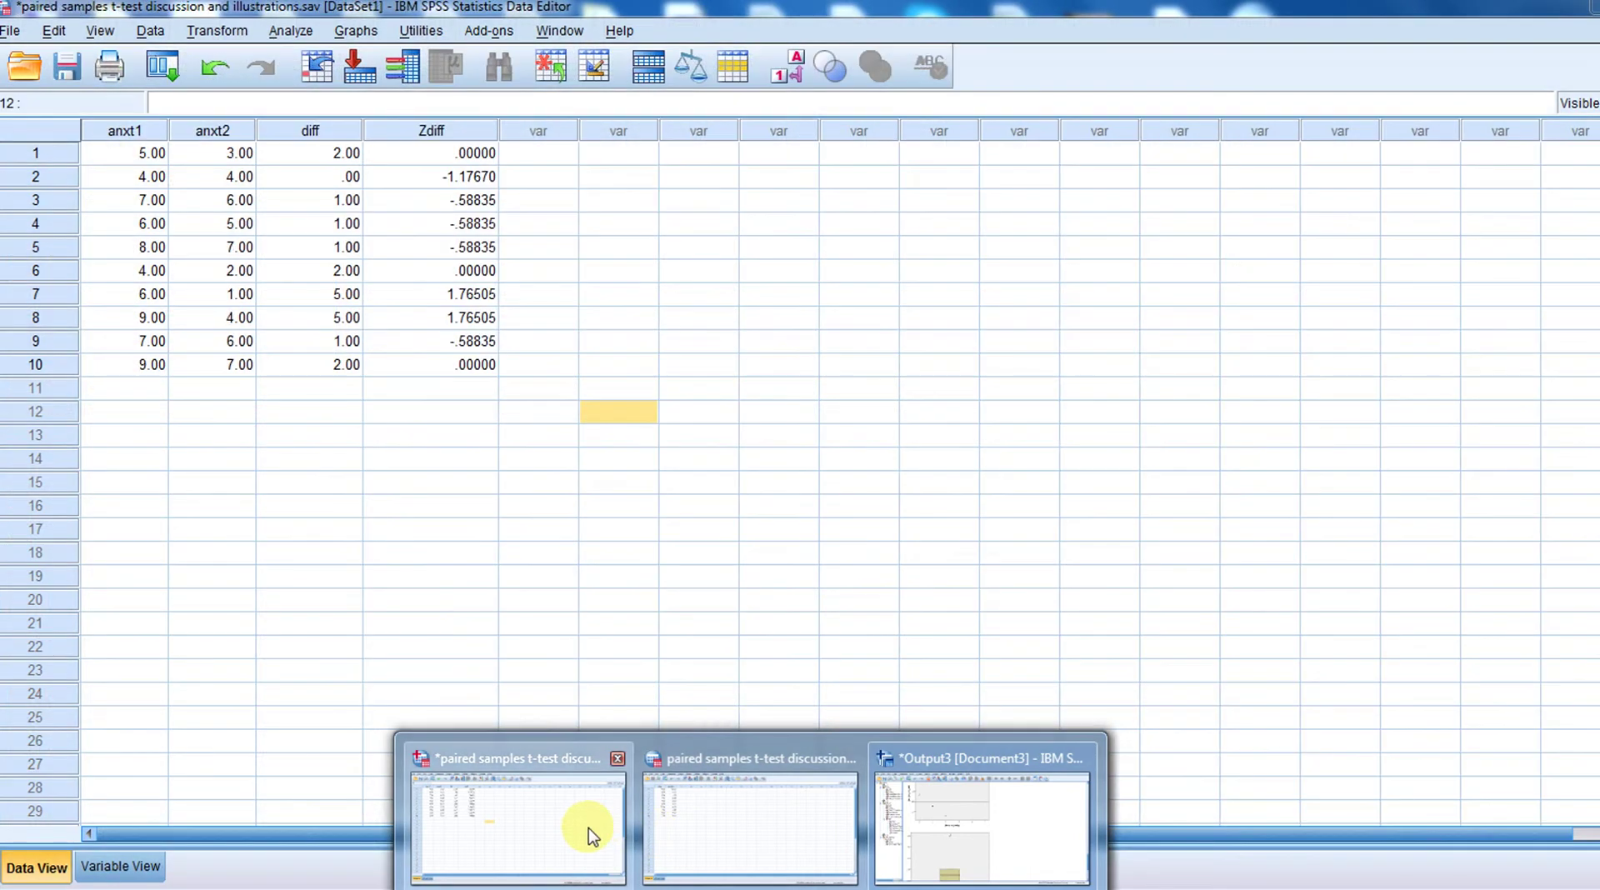
pyautogui.click(589, 832)
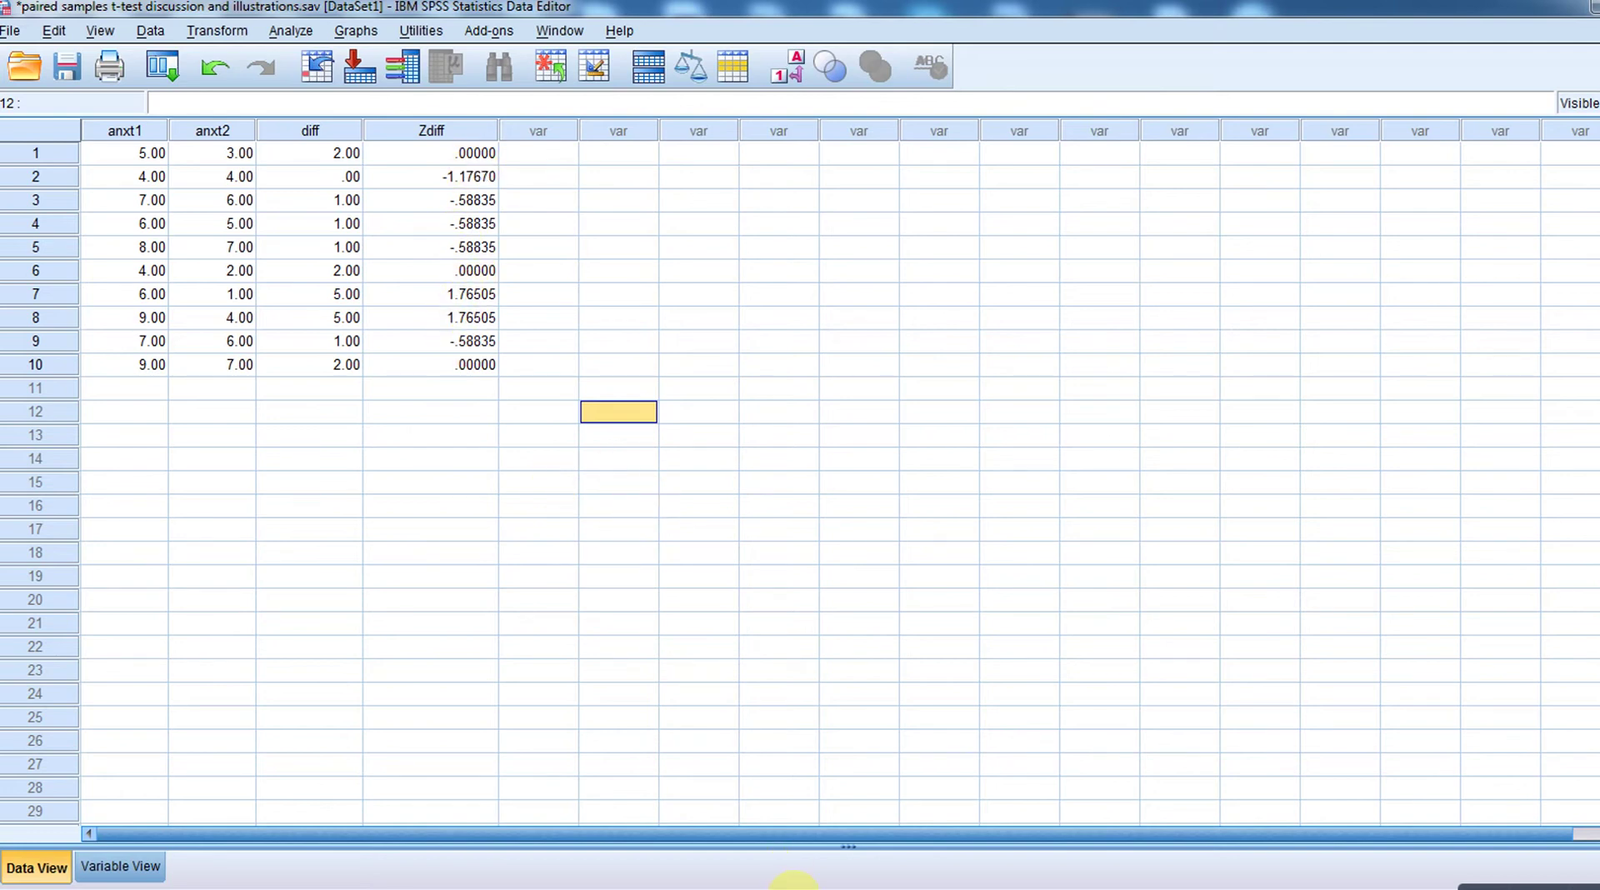
# Switch to the output and examine the diff boxplot for flagged outlier cases
pyautogui.moveTo(750, 889)
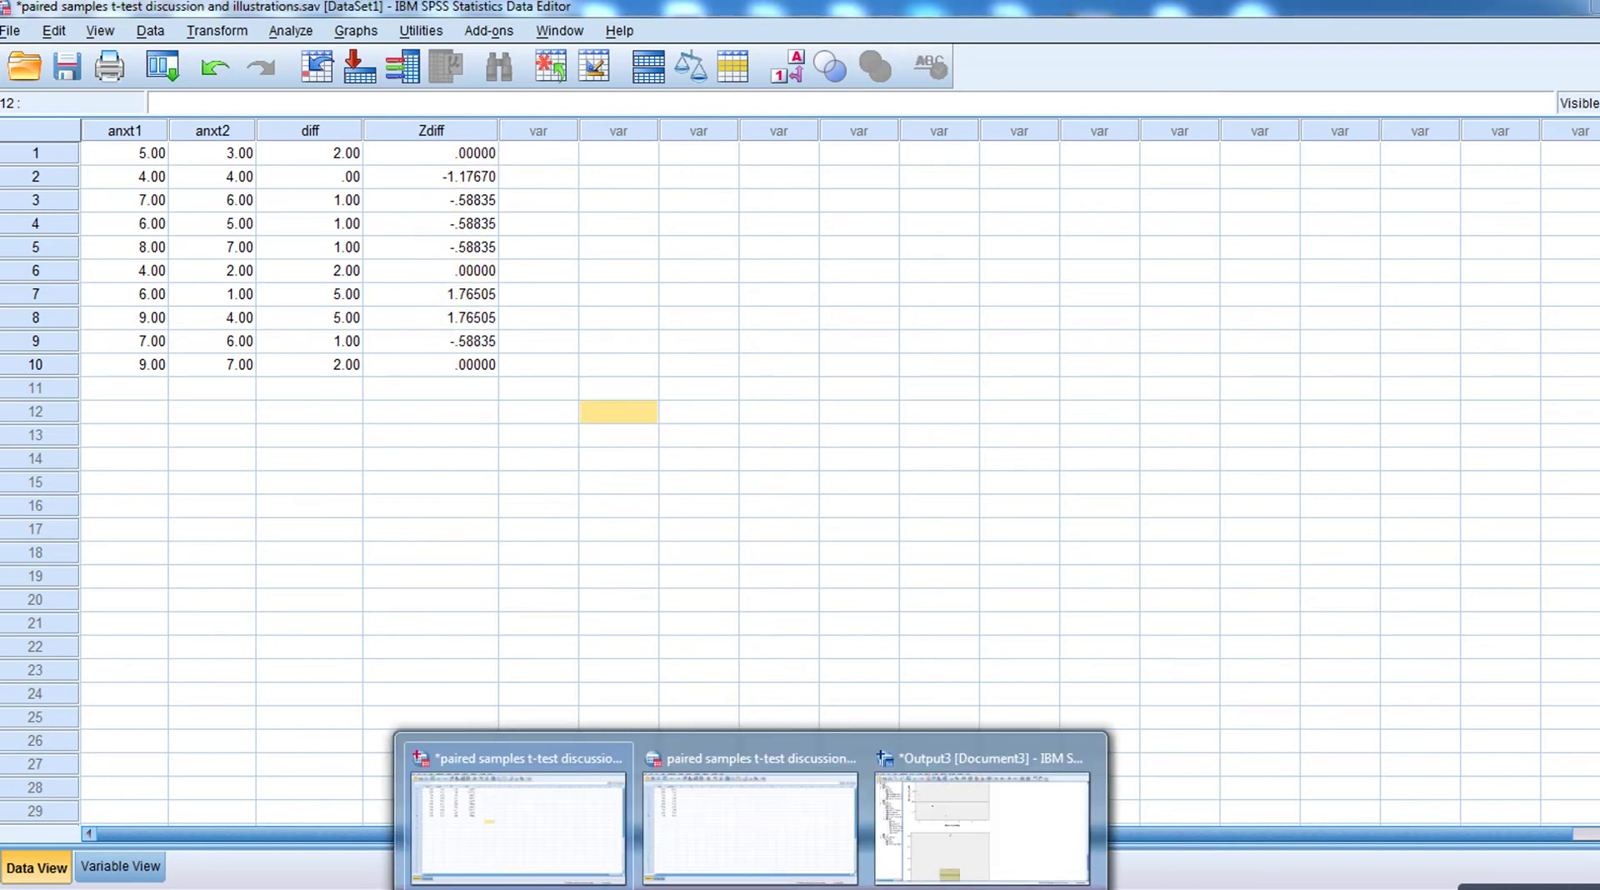
pyautogui.click(924, 854)
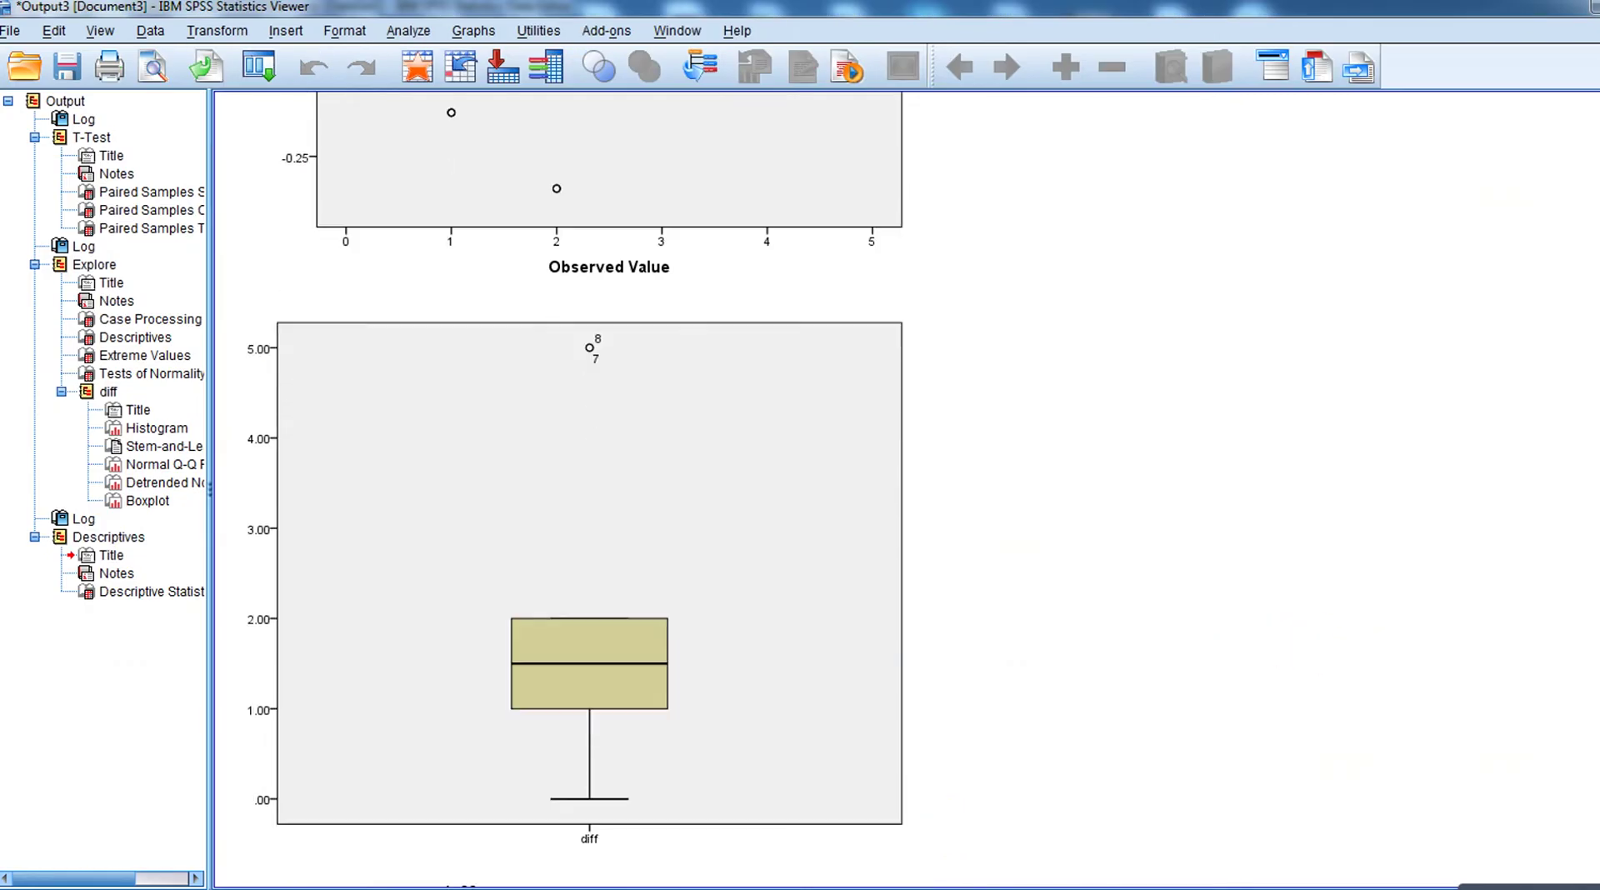
pyautogui.click(823, 536)
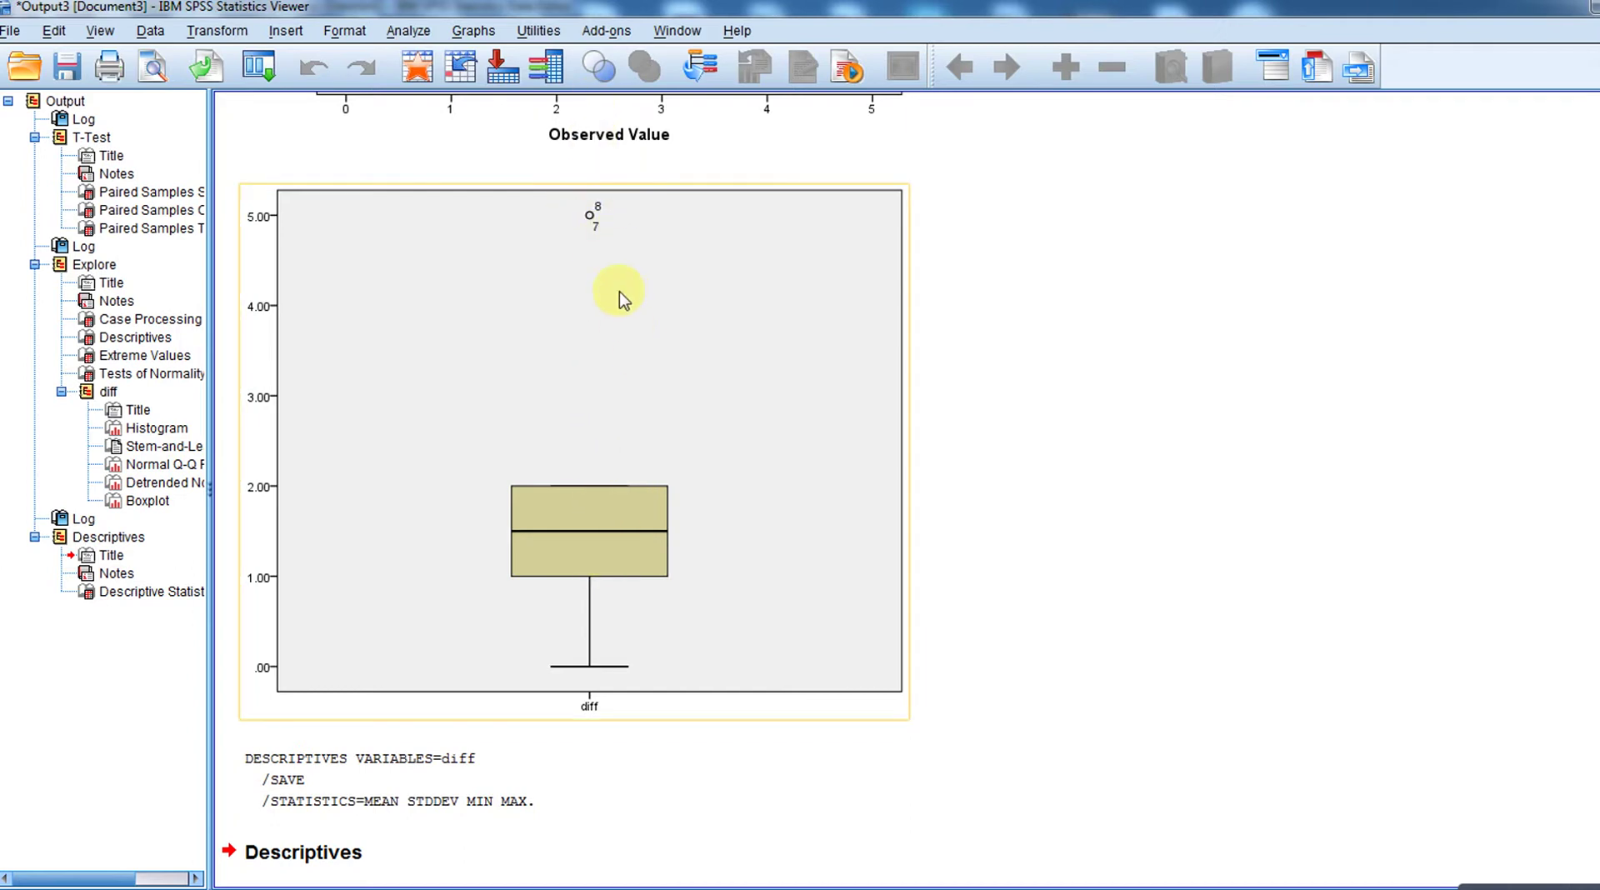
pyautogui.click(1372, 692)
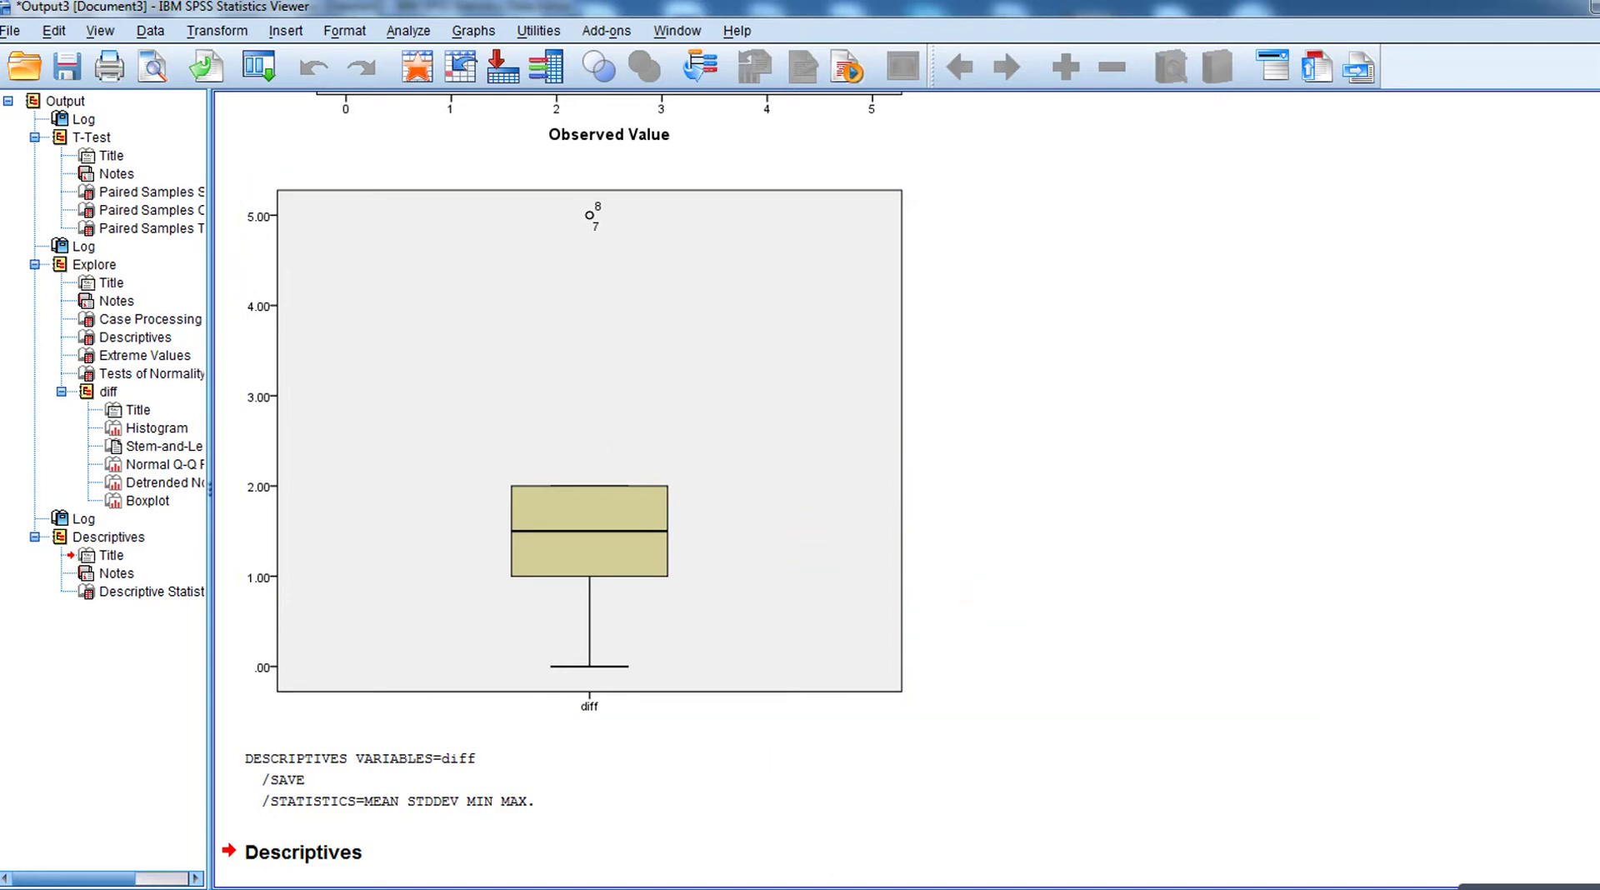
# Return to the anxiety dataset and open the legacy nonparametric test for two related samples
pyautogui.click(748, 864)
pyautogui.moveTo(751, 888)
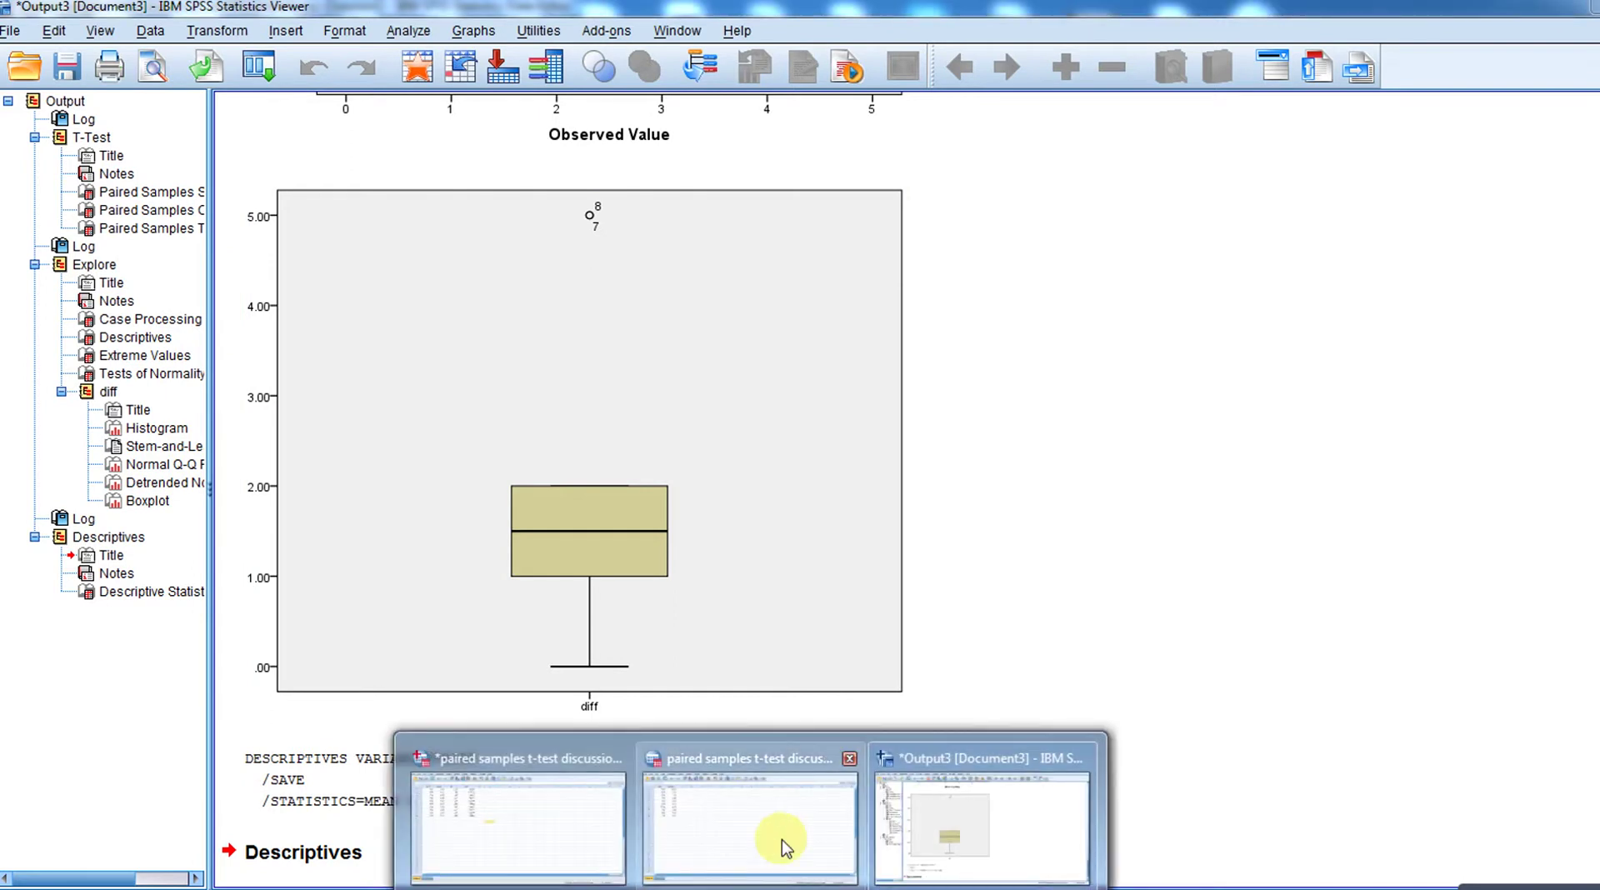
pyautogui.click(536, 877)
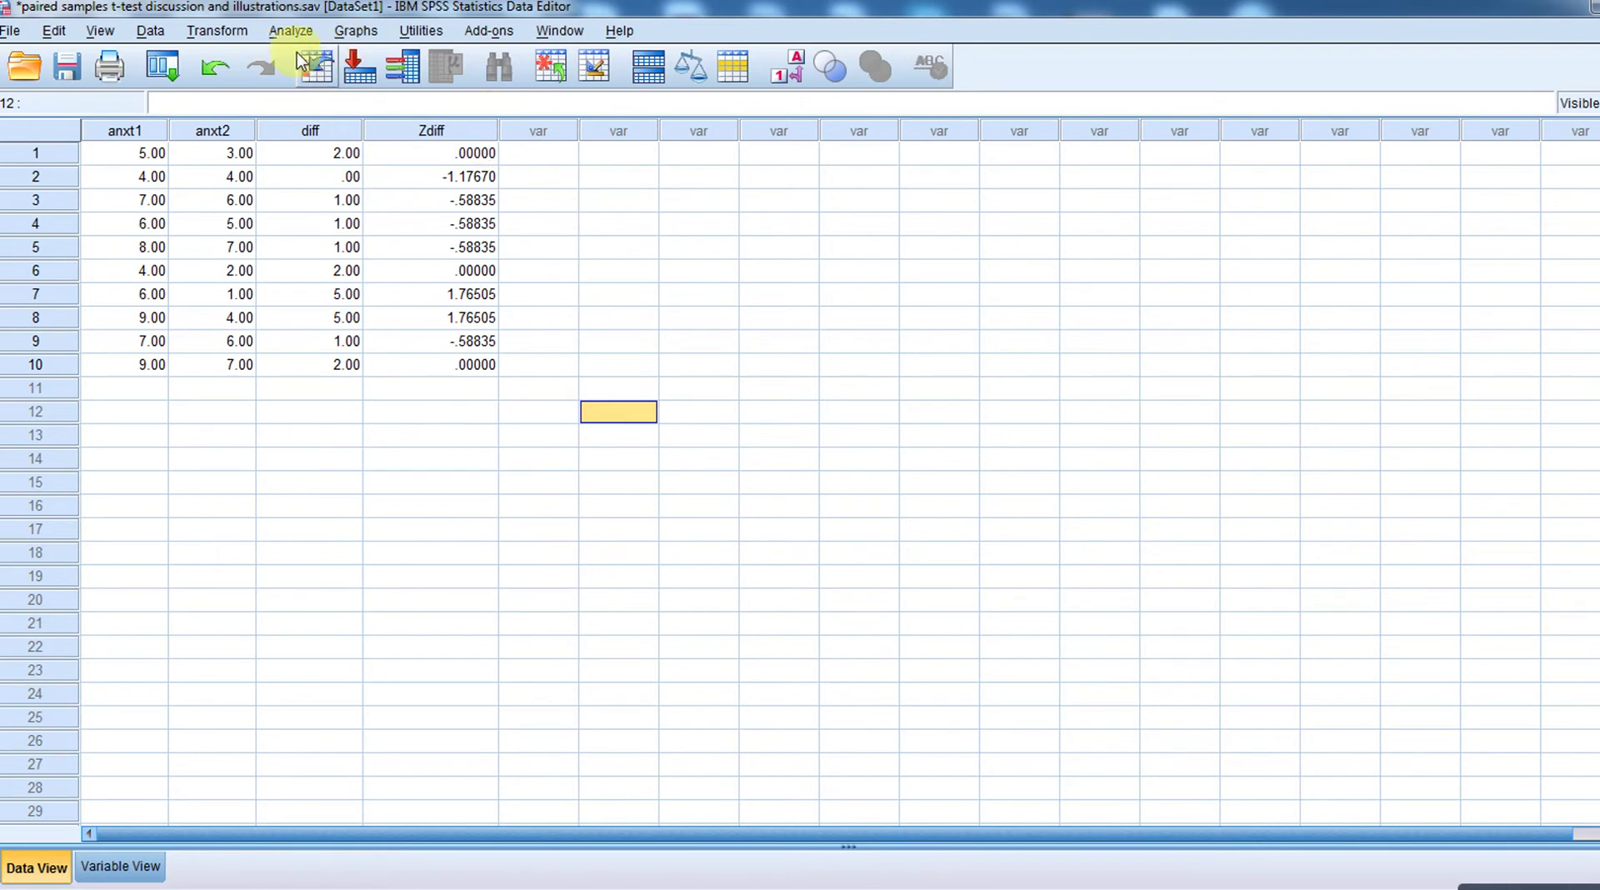
pyautogui.click(292, 32)
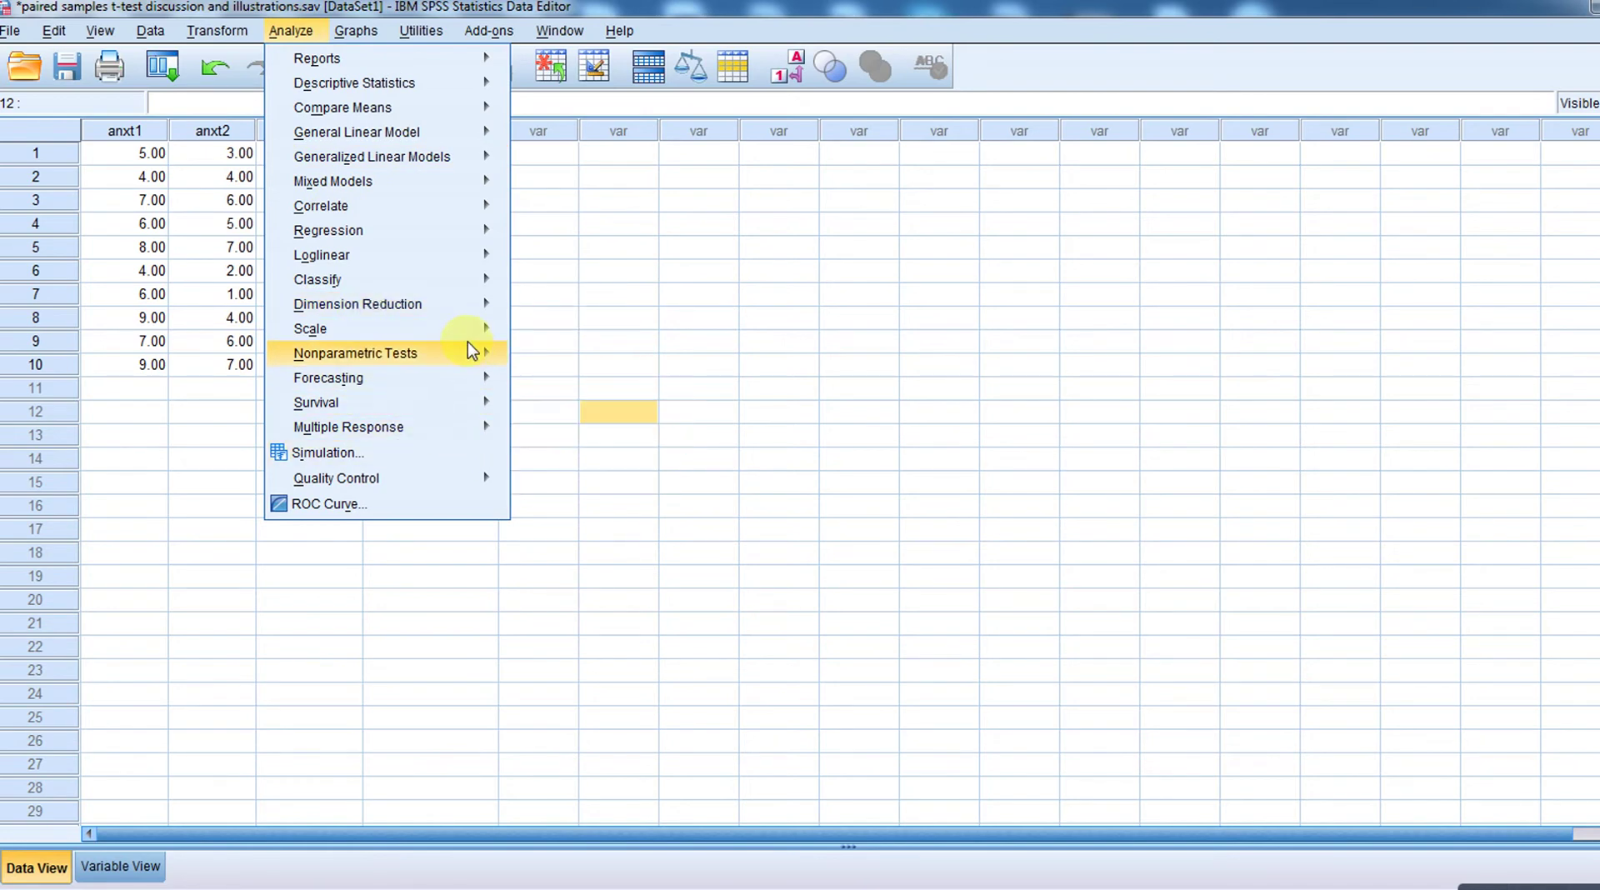
pyautogui.moveTo(472, 388)
pyautogui.moveTo(471, 358)
pyautogui.moveTo(659, 440)
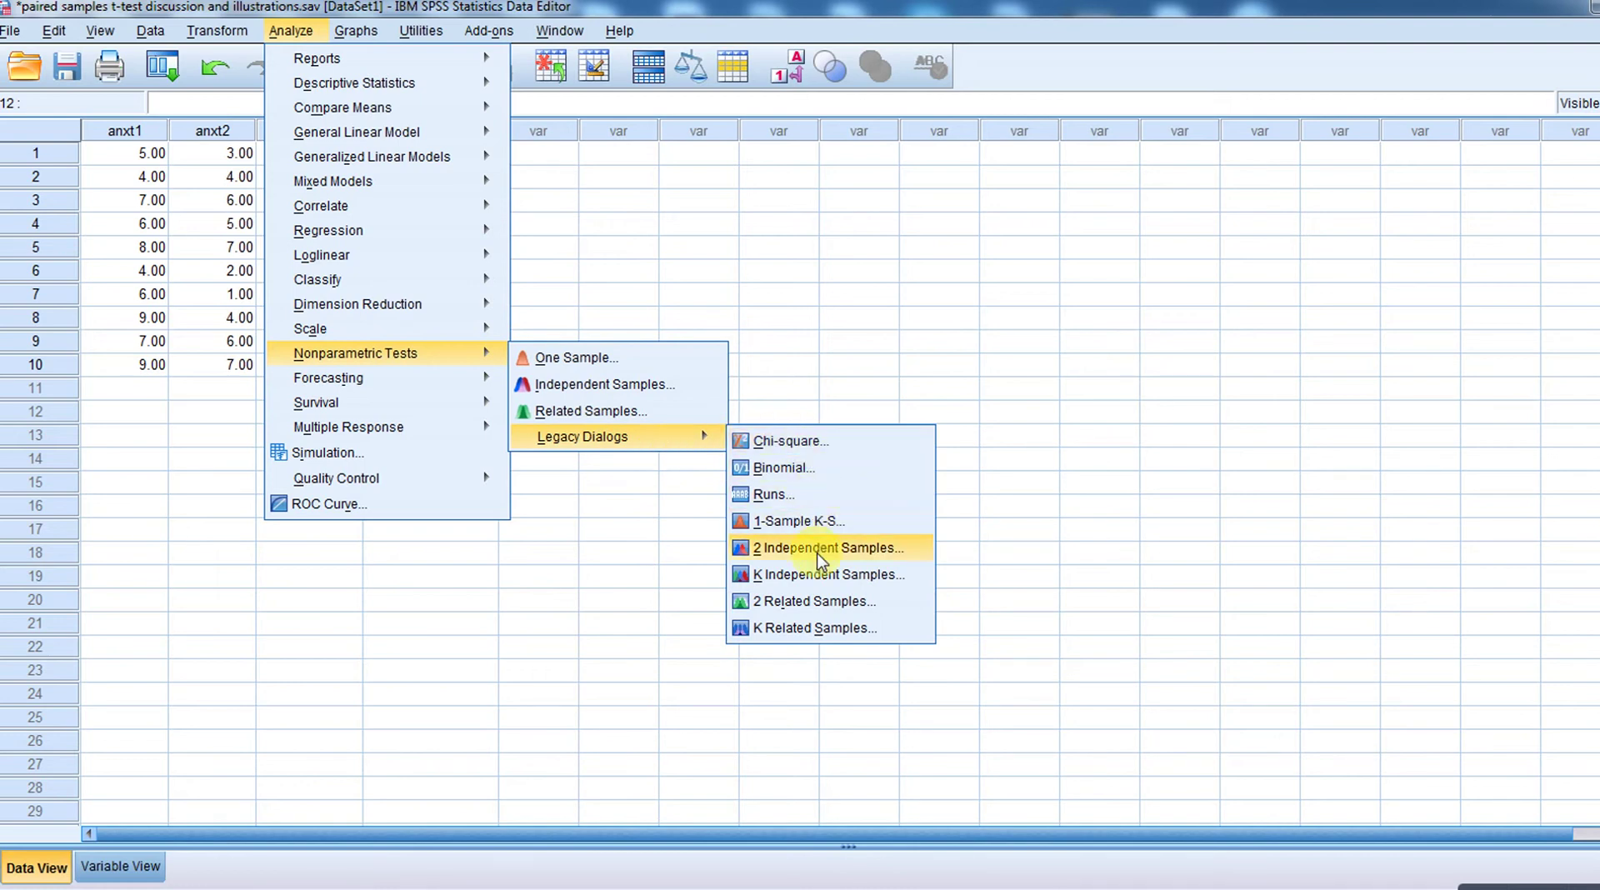
pyautogui.click(845, 602)
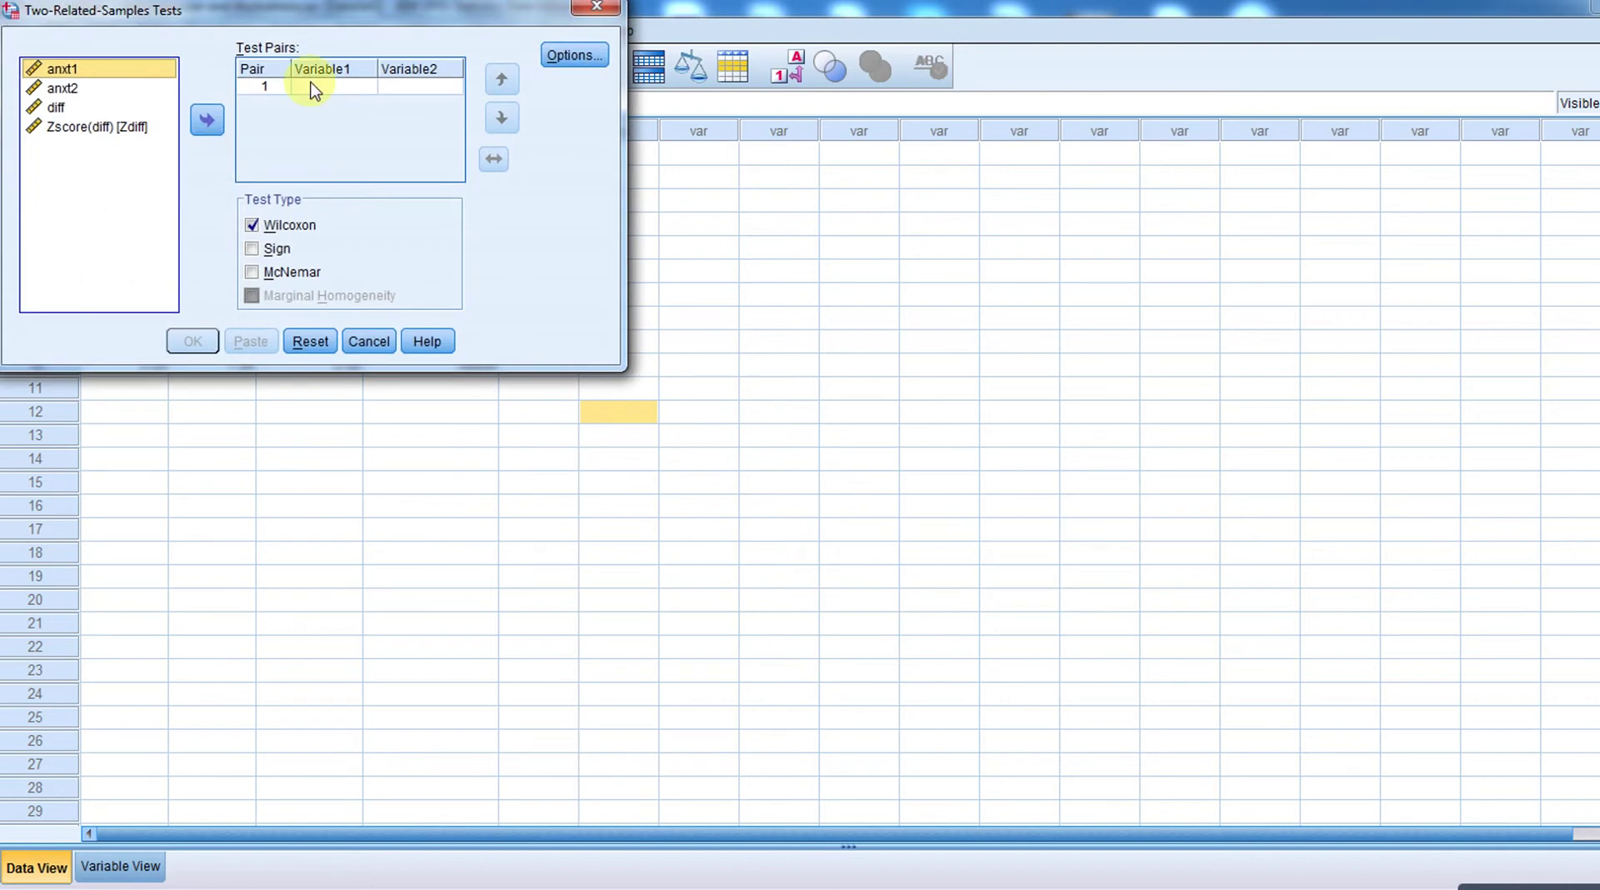
# Pair anxt1 with anxt2, add the Sign test alongside Wilcoxon, and run the analysis
pyautogui.moveTo(398, 9); pyautogui.dragTo(748, 184)
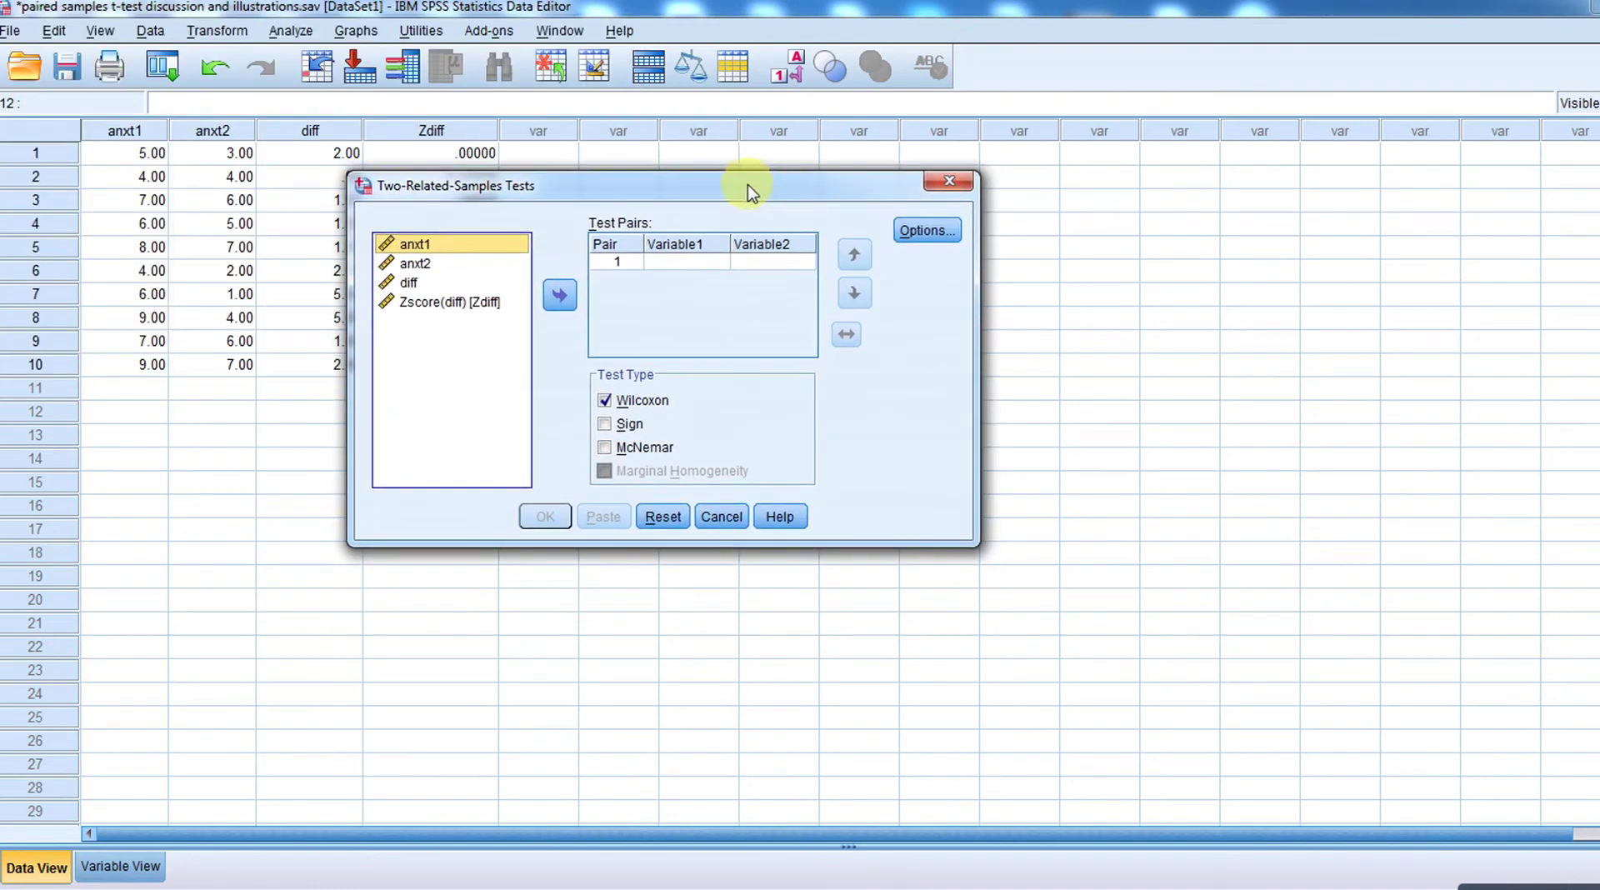
pyautogui.click(563, 296)
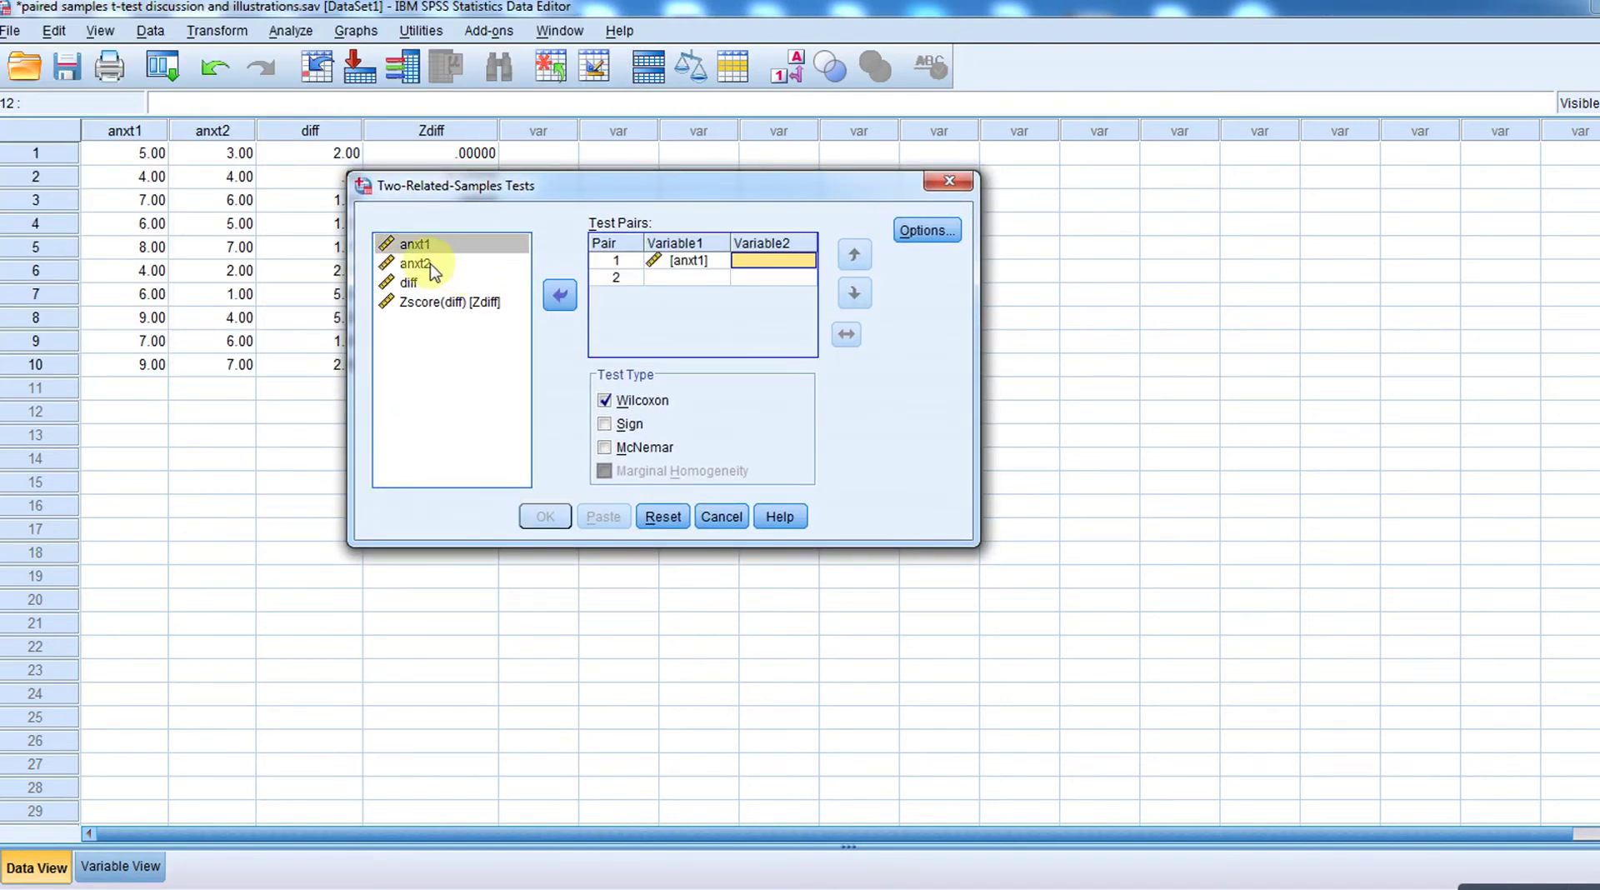
pyautogui.click(416, 264)
pyautogui.click(561, 295)
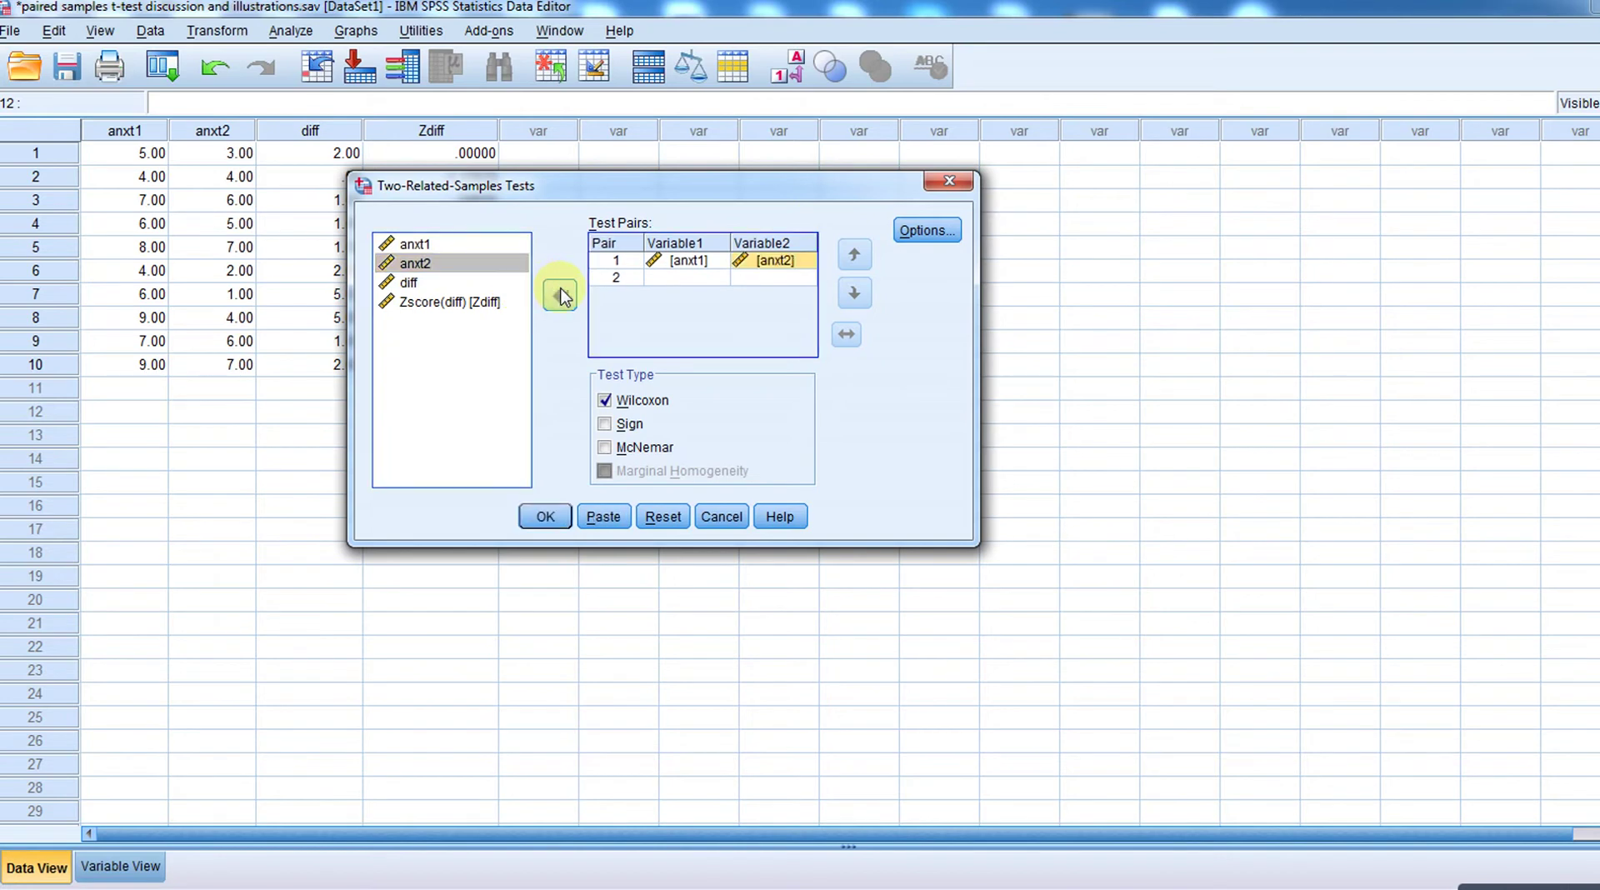
pyautogui.click(603, 427)
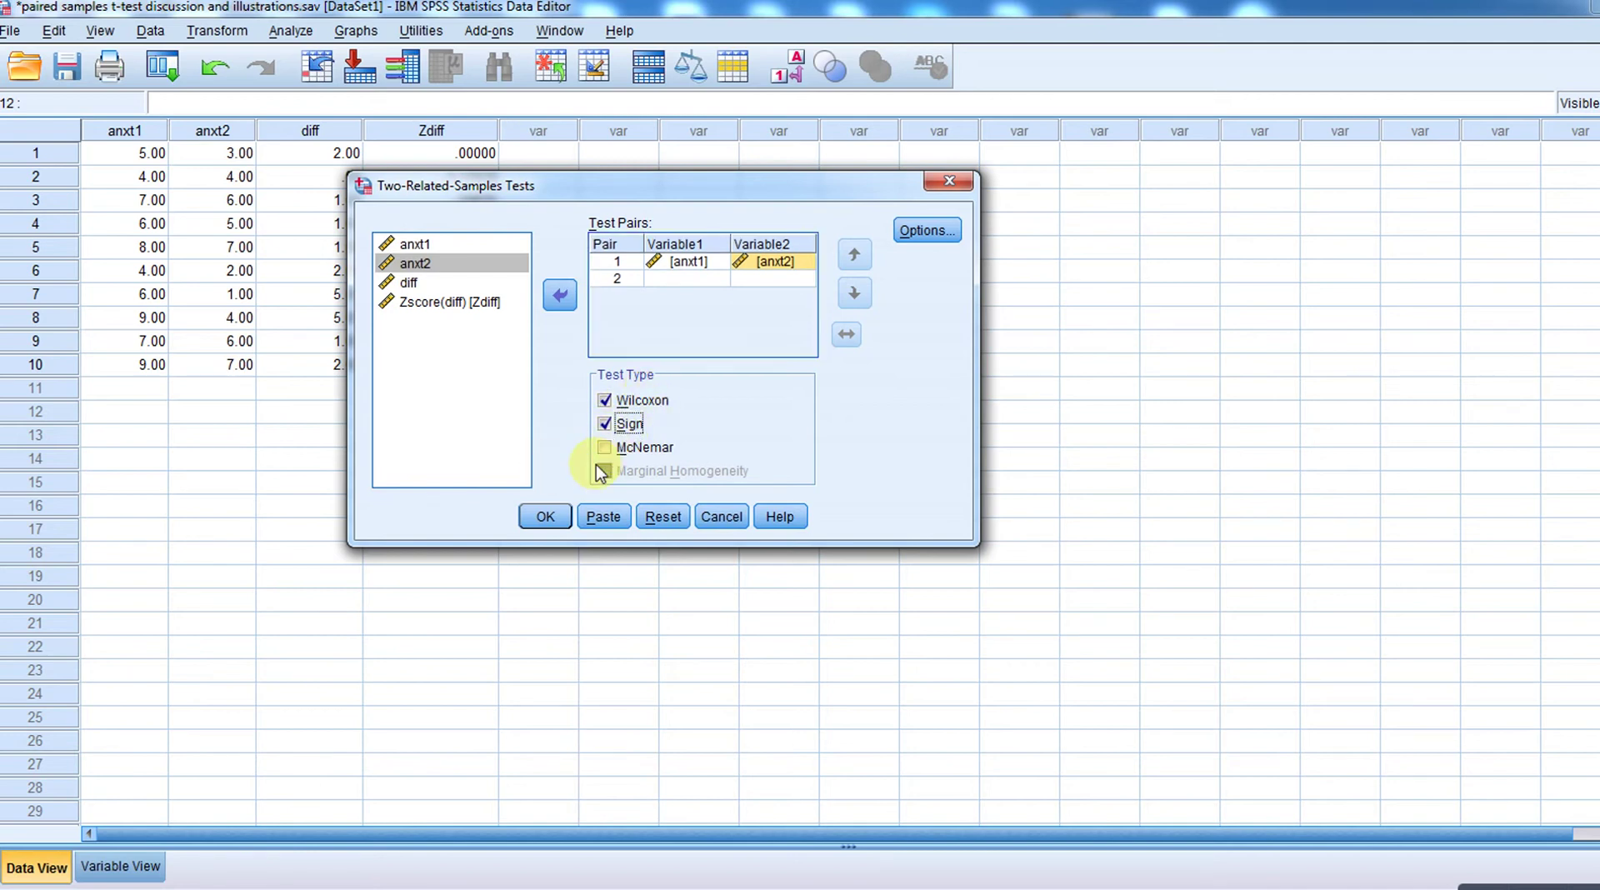
pyautogui.click(546, 518)
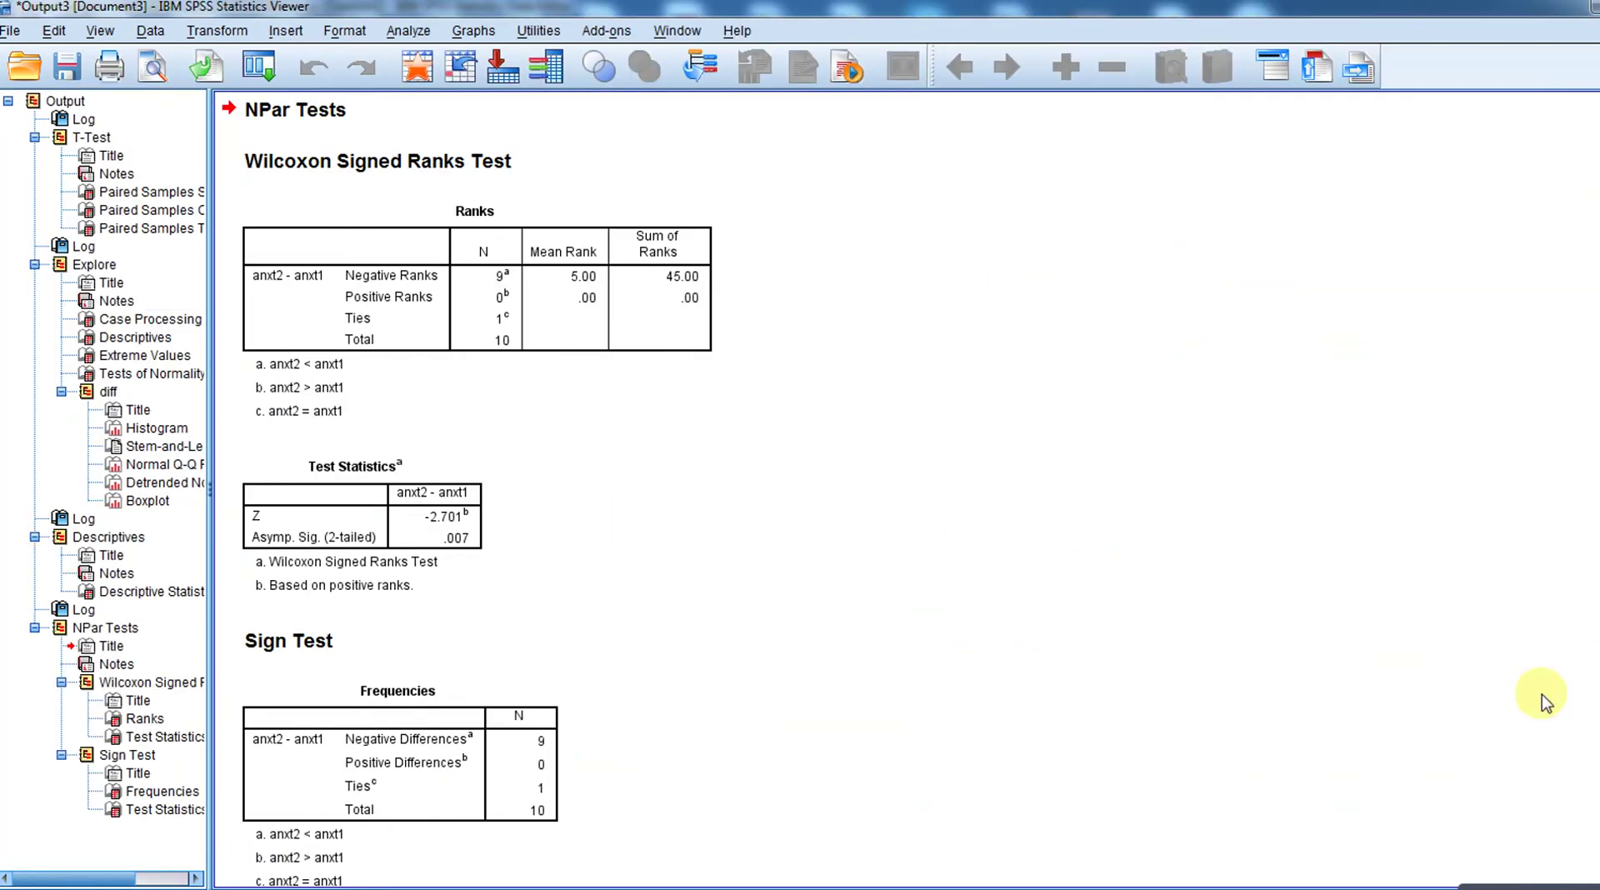
# In the Wilcoxon Ranks table, underline both Sum of Ranks values and the Ties count, jot example rank sums beside them, and clear the annotations
pyautogui.scroll(-1, 467, 489)
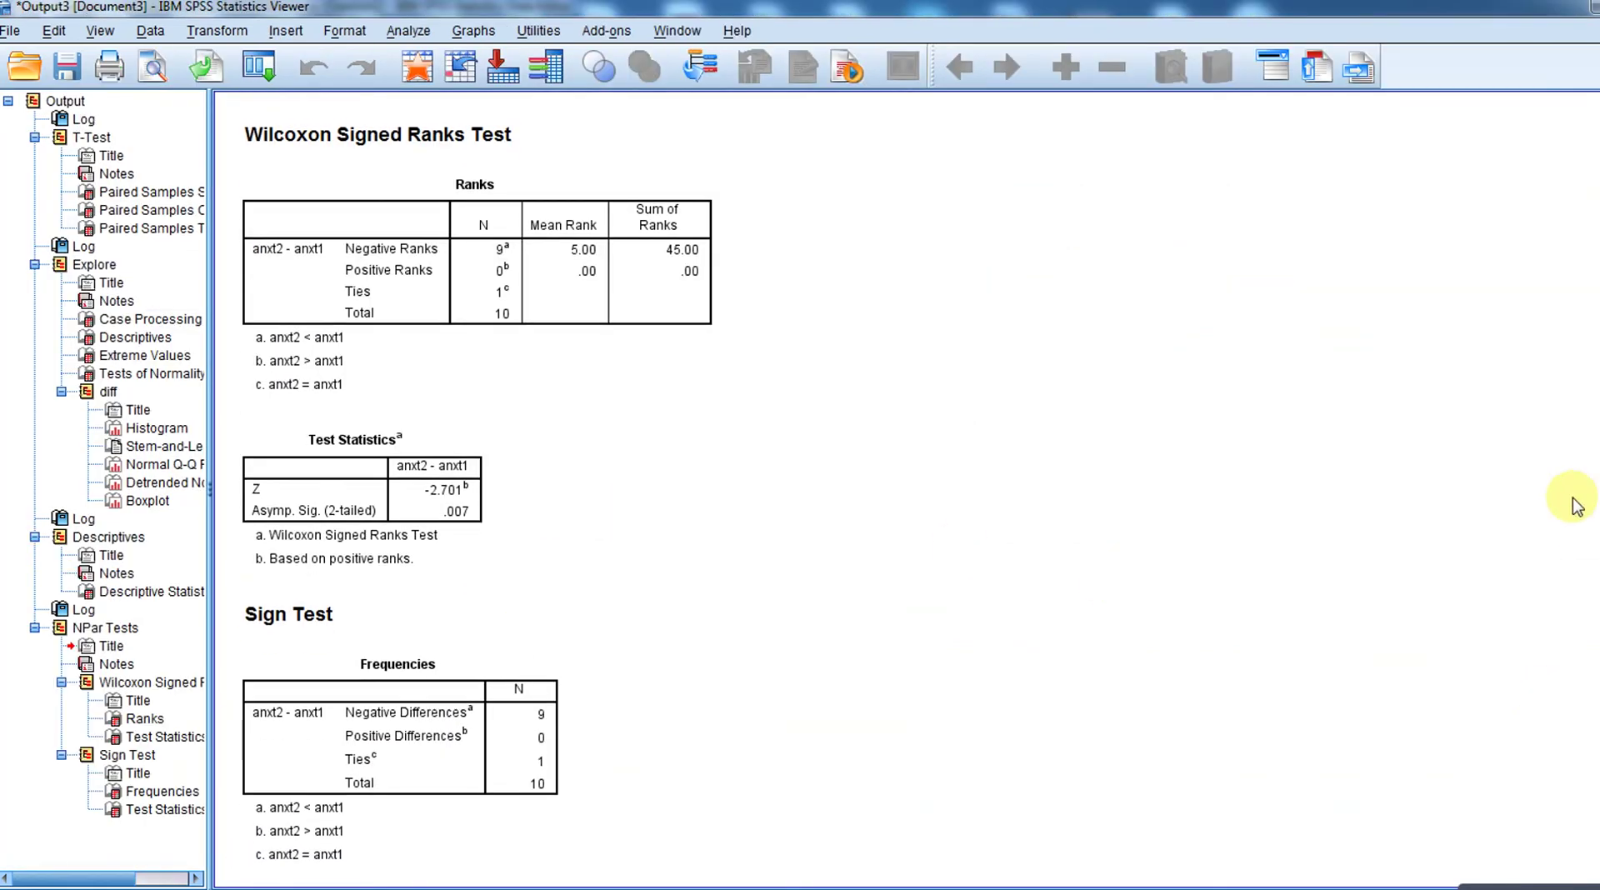
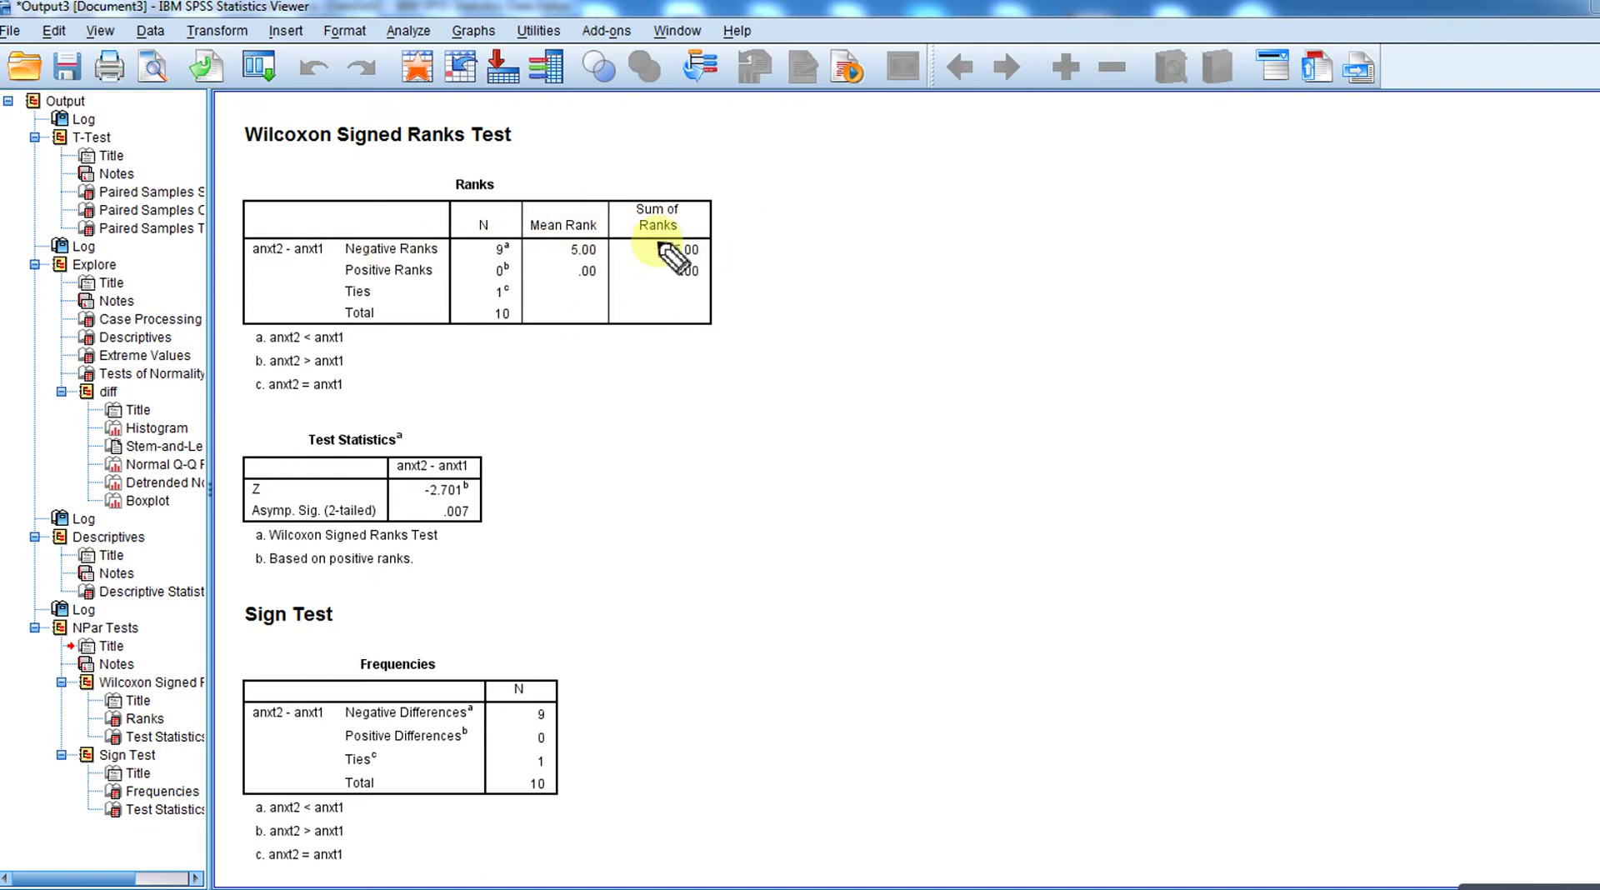
pyautogui.moveTo(661, 261); pyautogui.dragTo(723, 256)
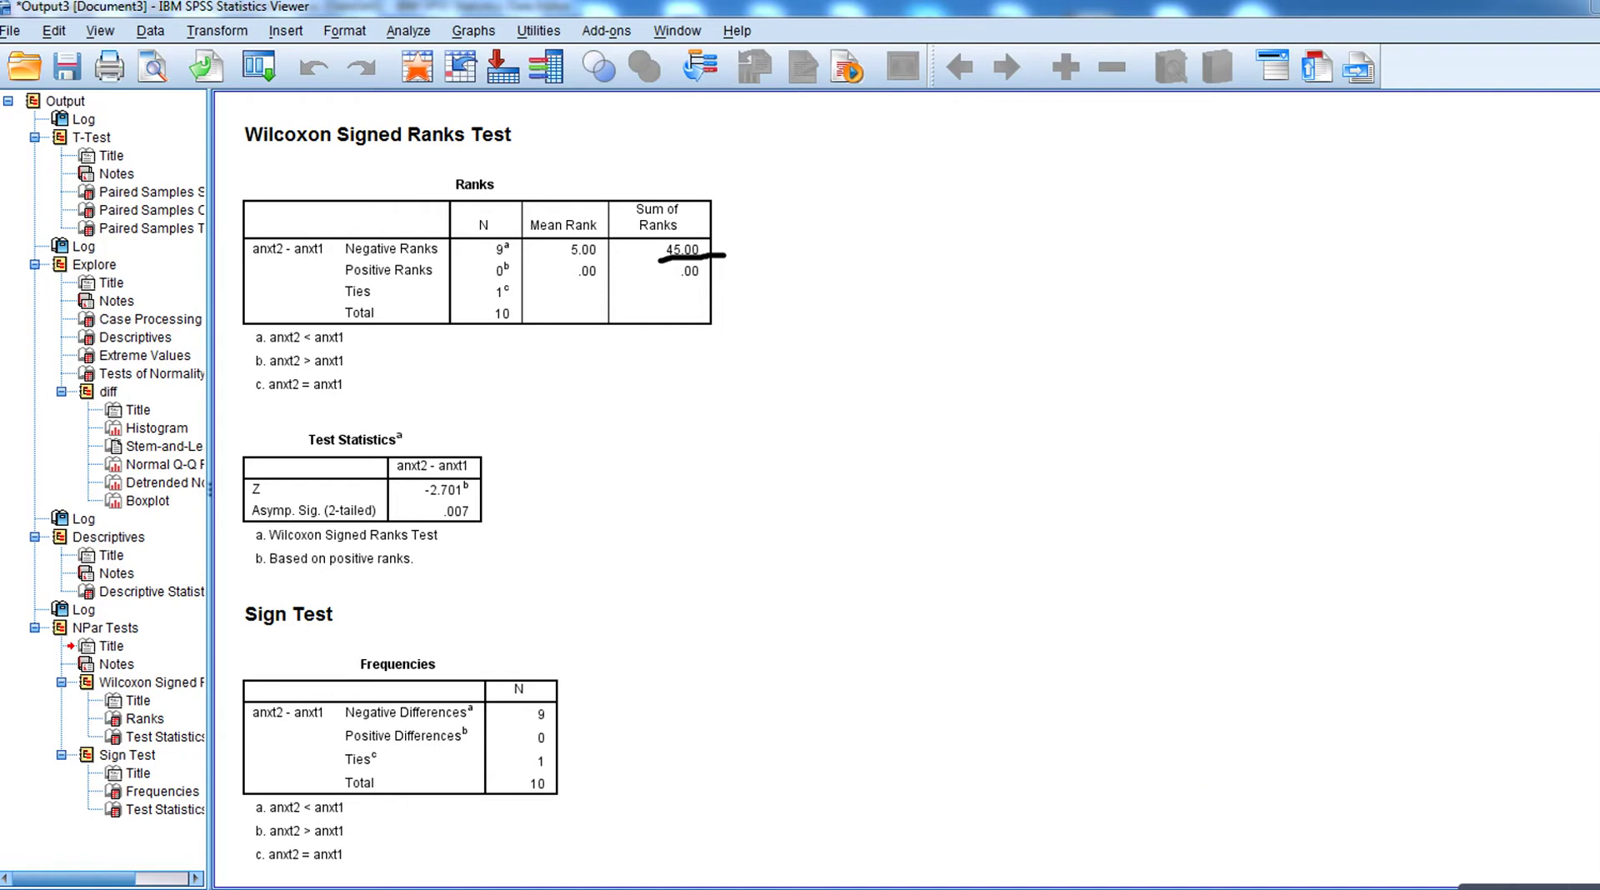
pyautogui.moveTo(1596, 228)
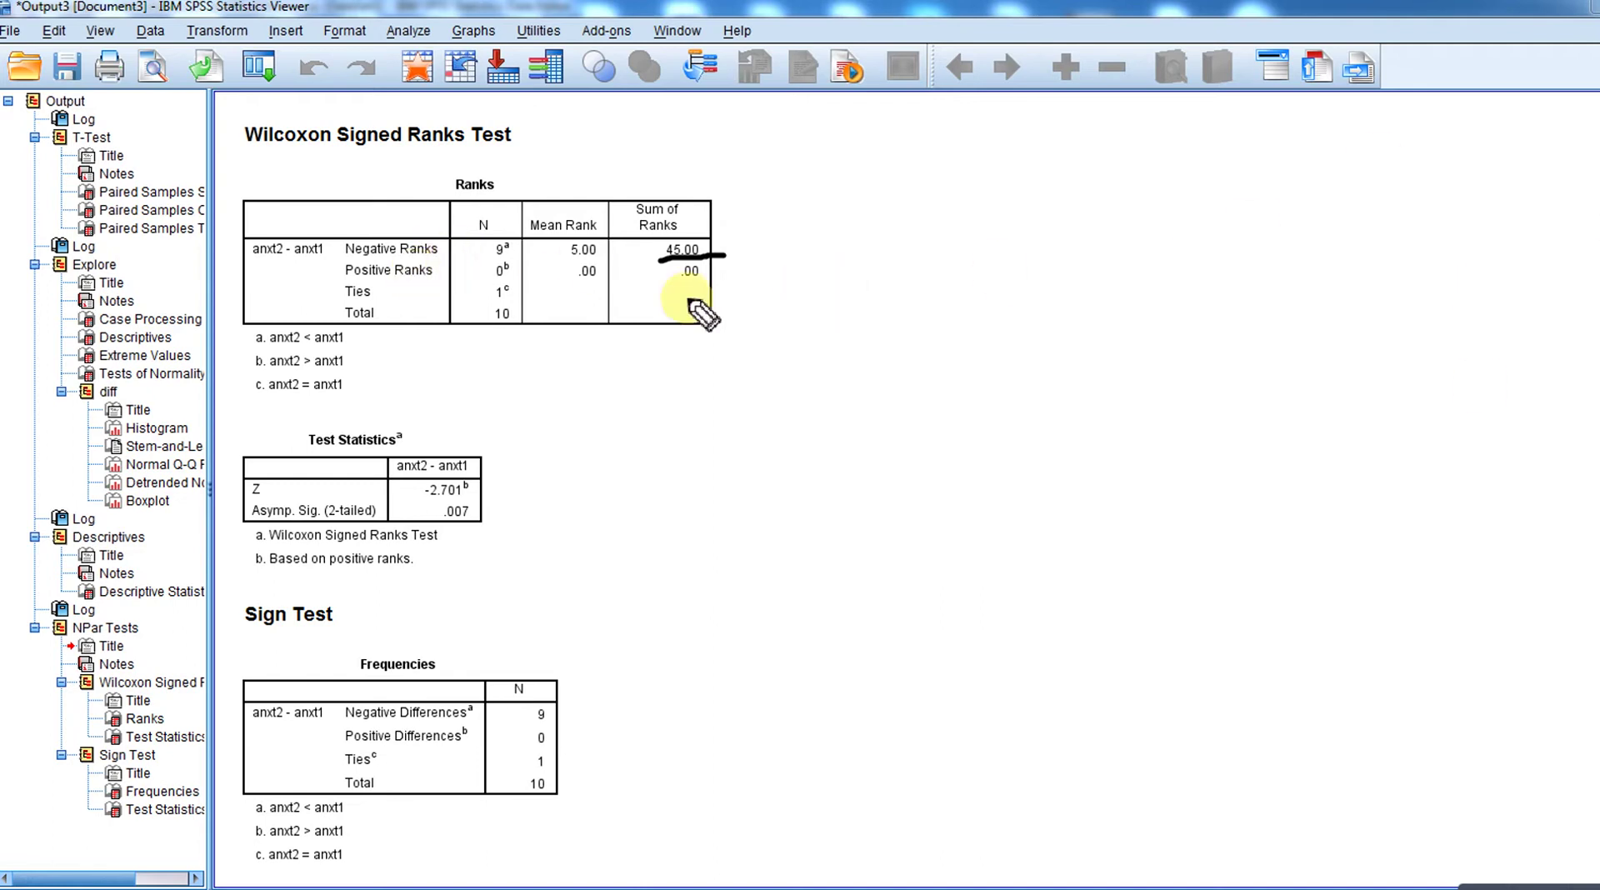
pyautogui.moveTo(658, 283); pyautogui.dragTo(711, 284)
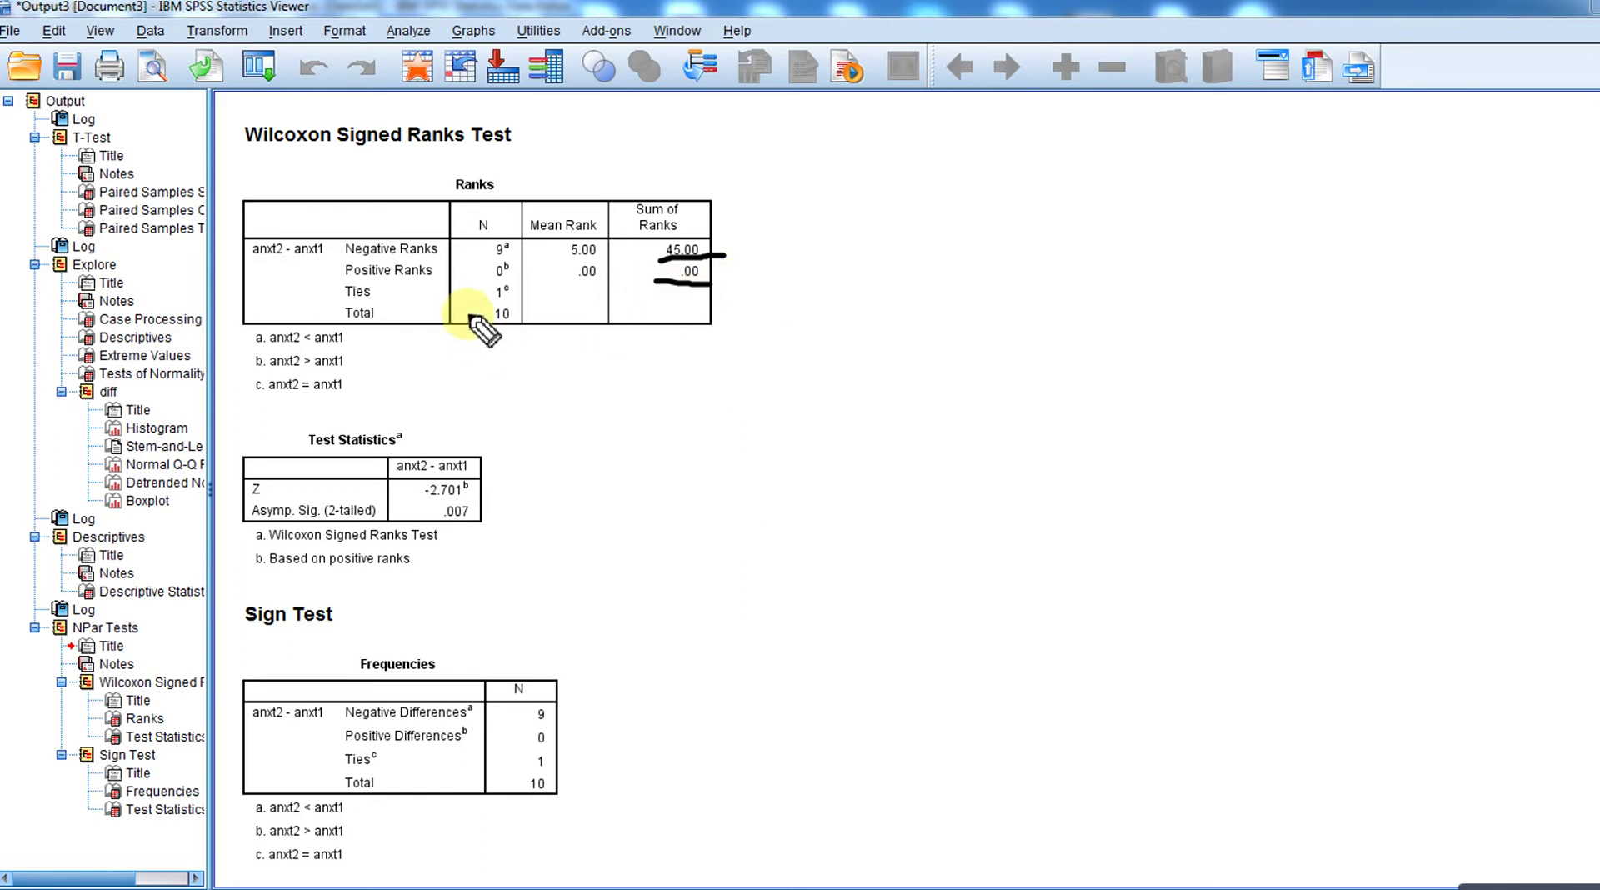
pyautogui.moveTo(472, 301); pyautogui.dragTo(517, 303)
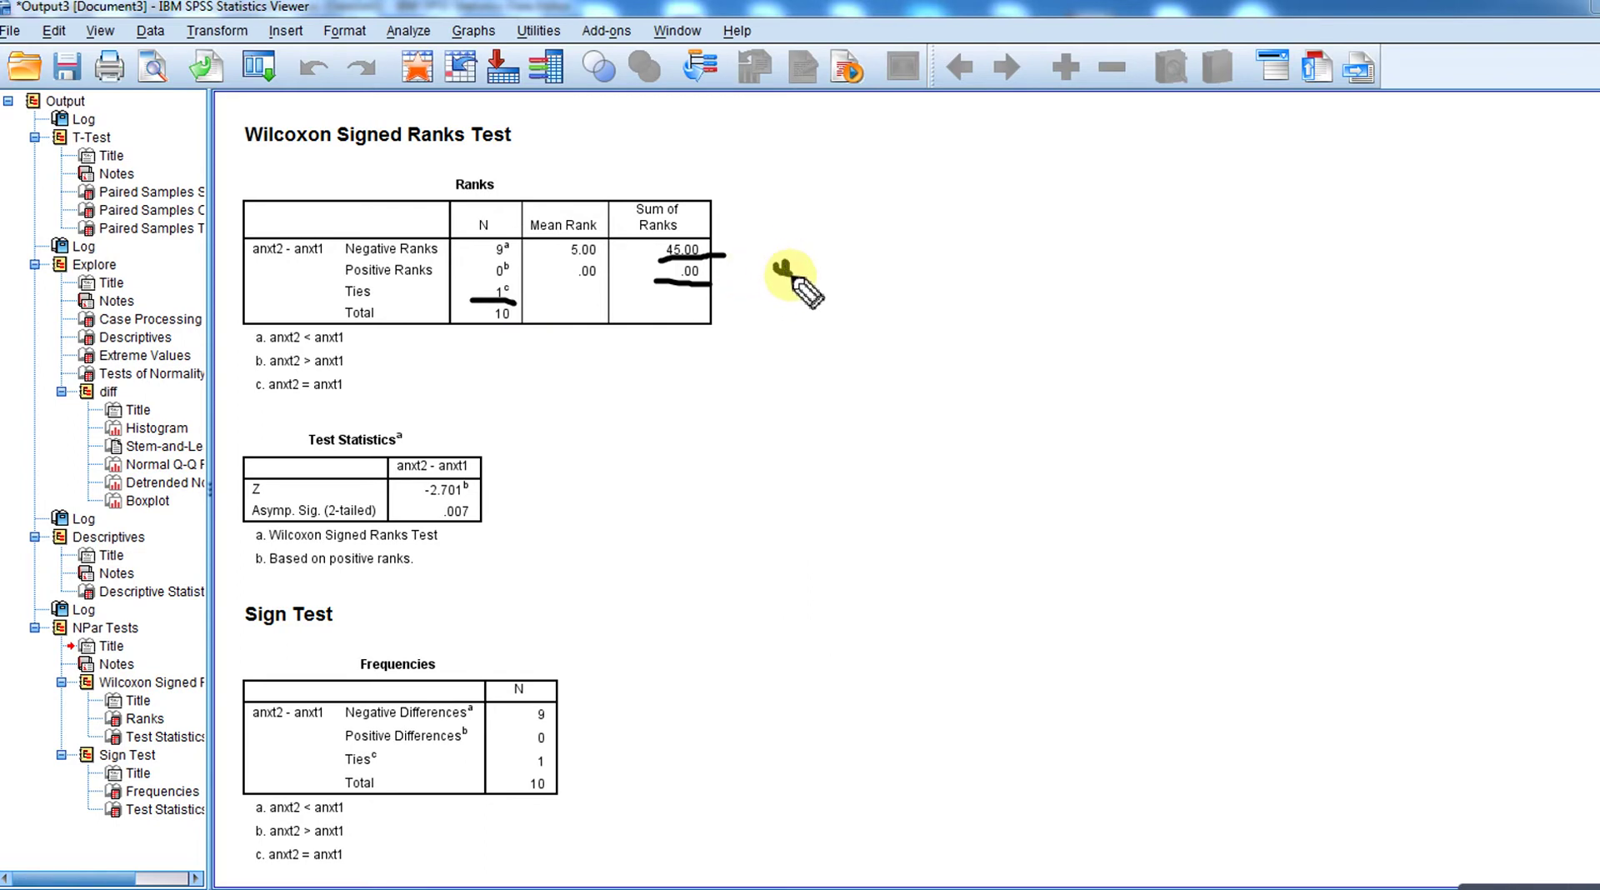
pyautogui.moveTo(806, 270)
pyautogui.mouseDown()
pyautogui.moveTo(793, 274)
pyautogui.moveTo(794, 242)
pyautogui.mouseUp()
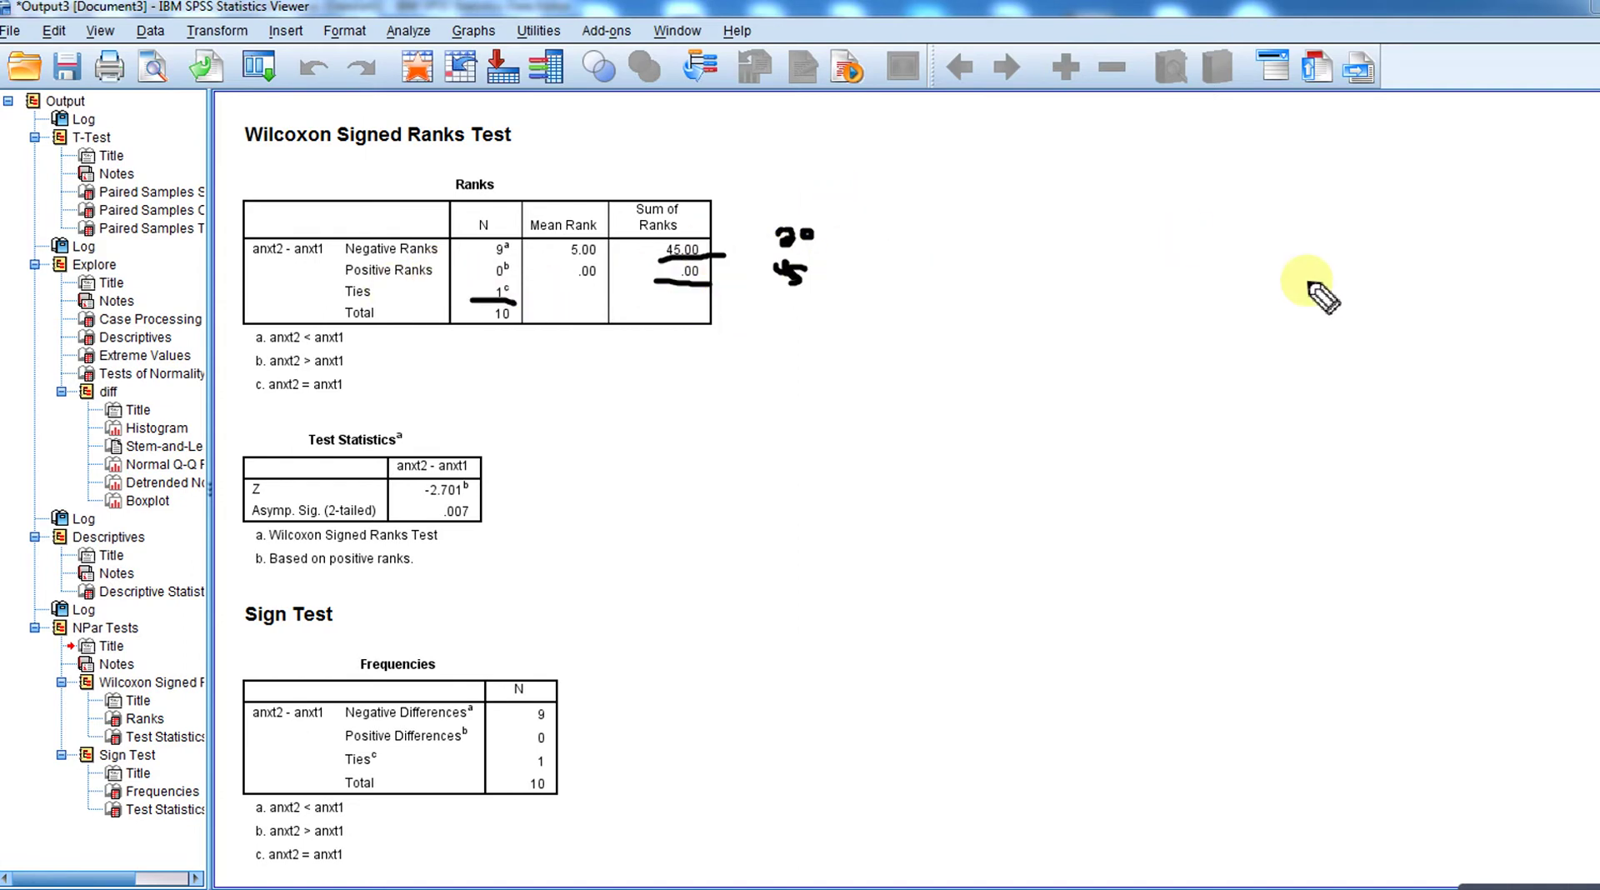
pyautogui.press('e')
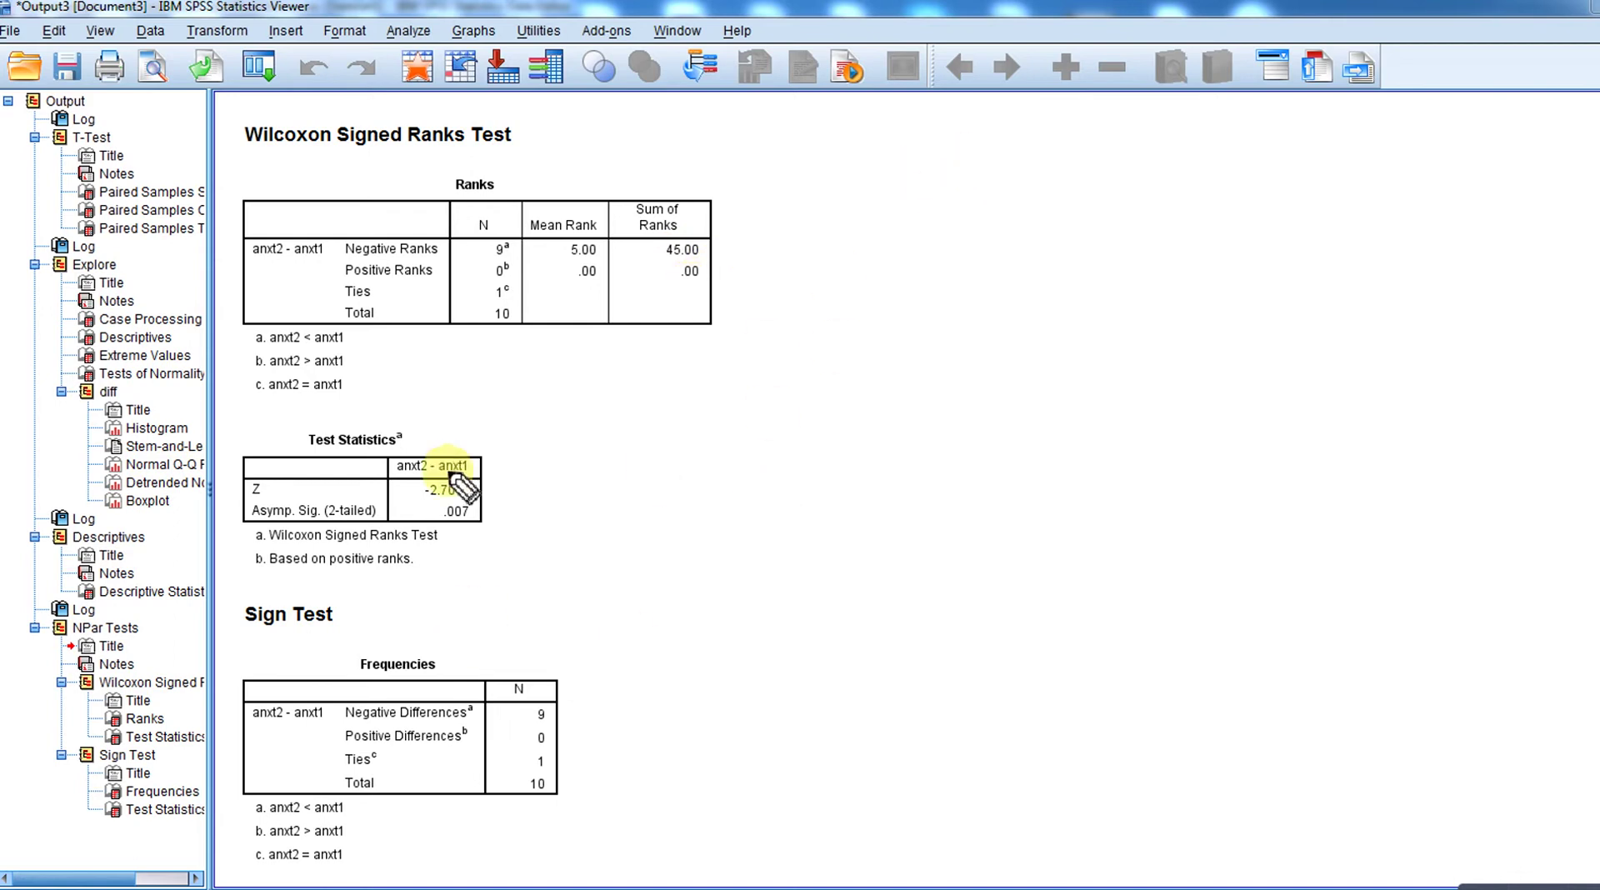
# In the Wilcoxon Test Statistics table, underline Z with its value and the two-tailed significance value, and clear the annotations
pyautogui.moveTo(227, 498); pyautogui.dragTo(260, 498)
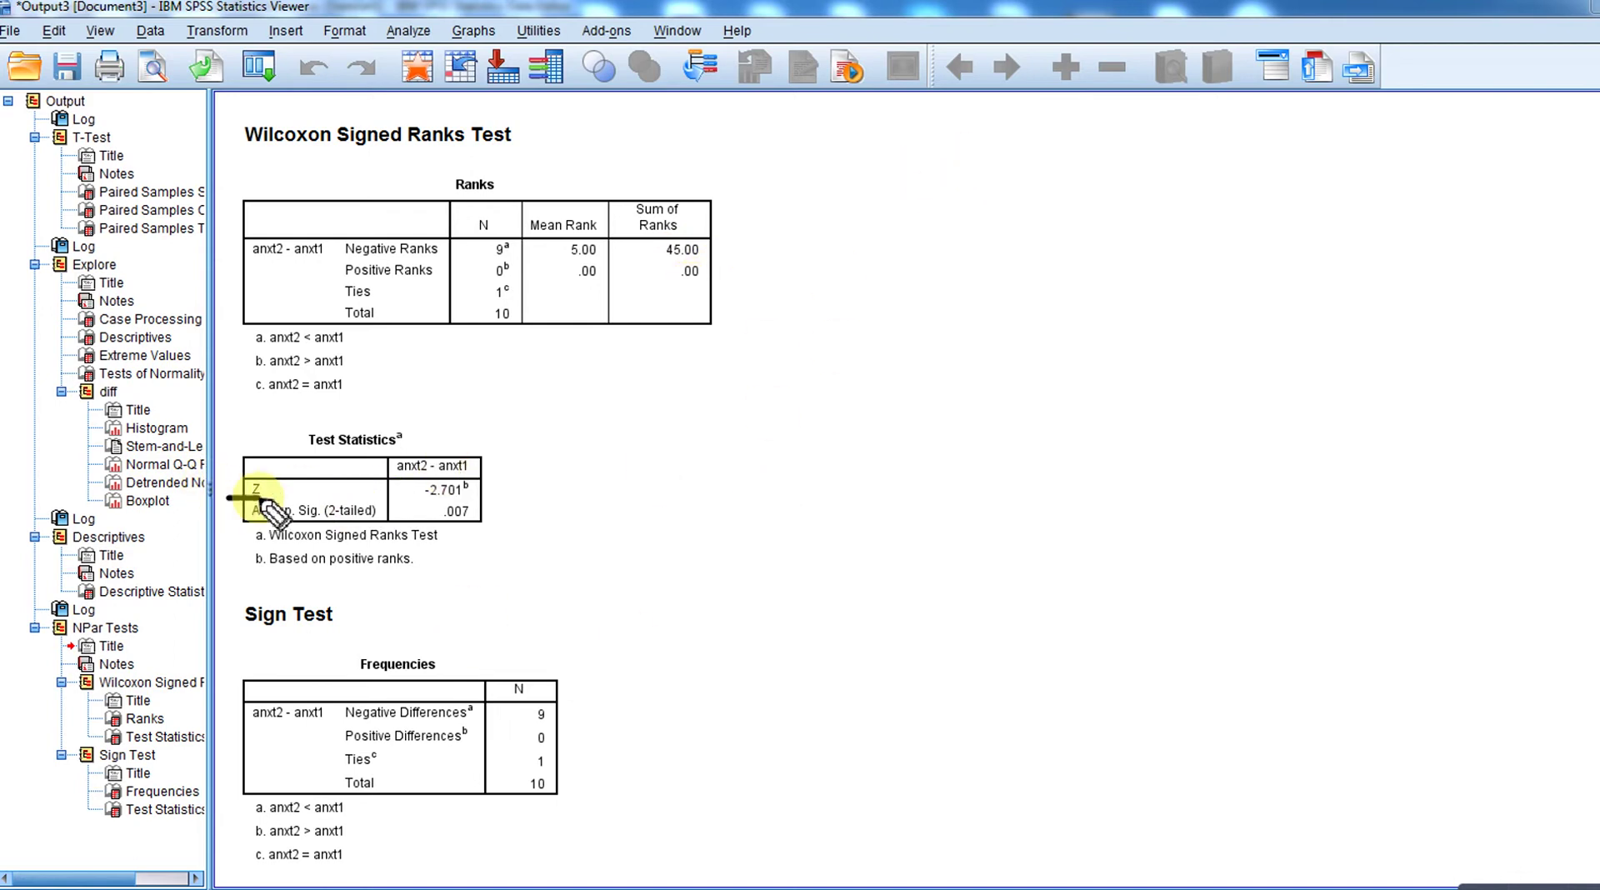
pyautogui.moveTo(415, 499); pyautogui.dragTo(457, 499)
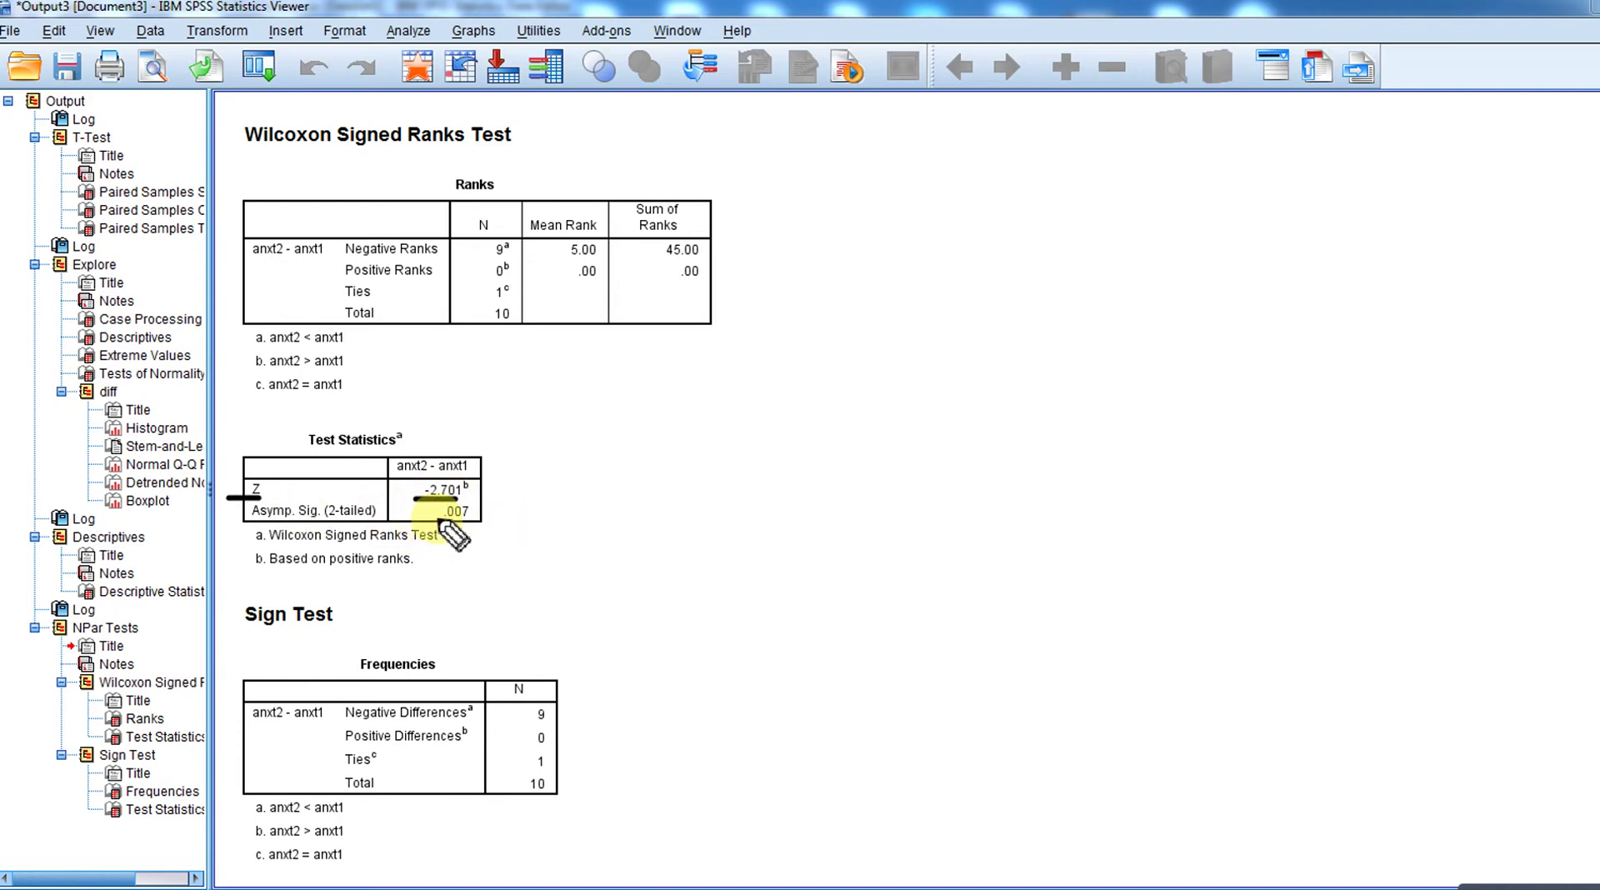
pyautogui.moveTo(435, 517); pyautogui.dragTo(468, 517)
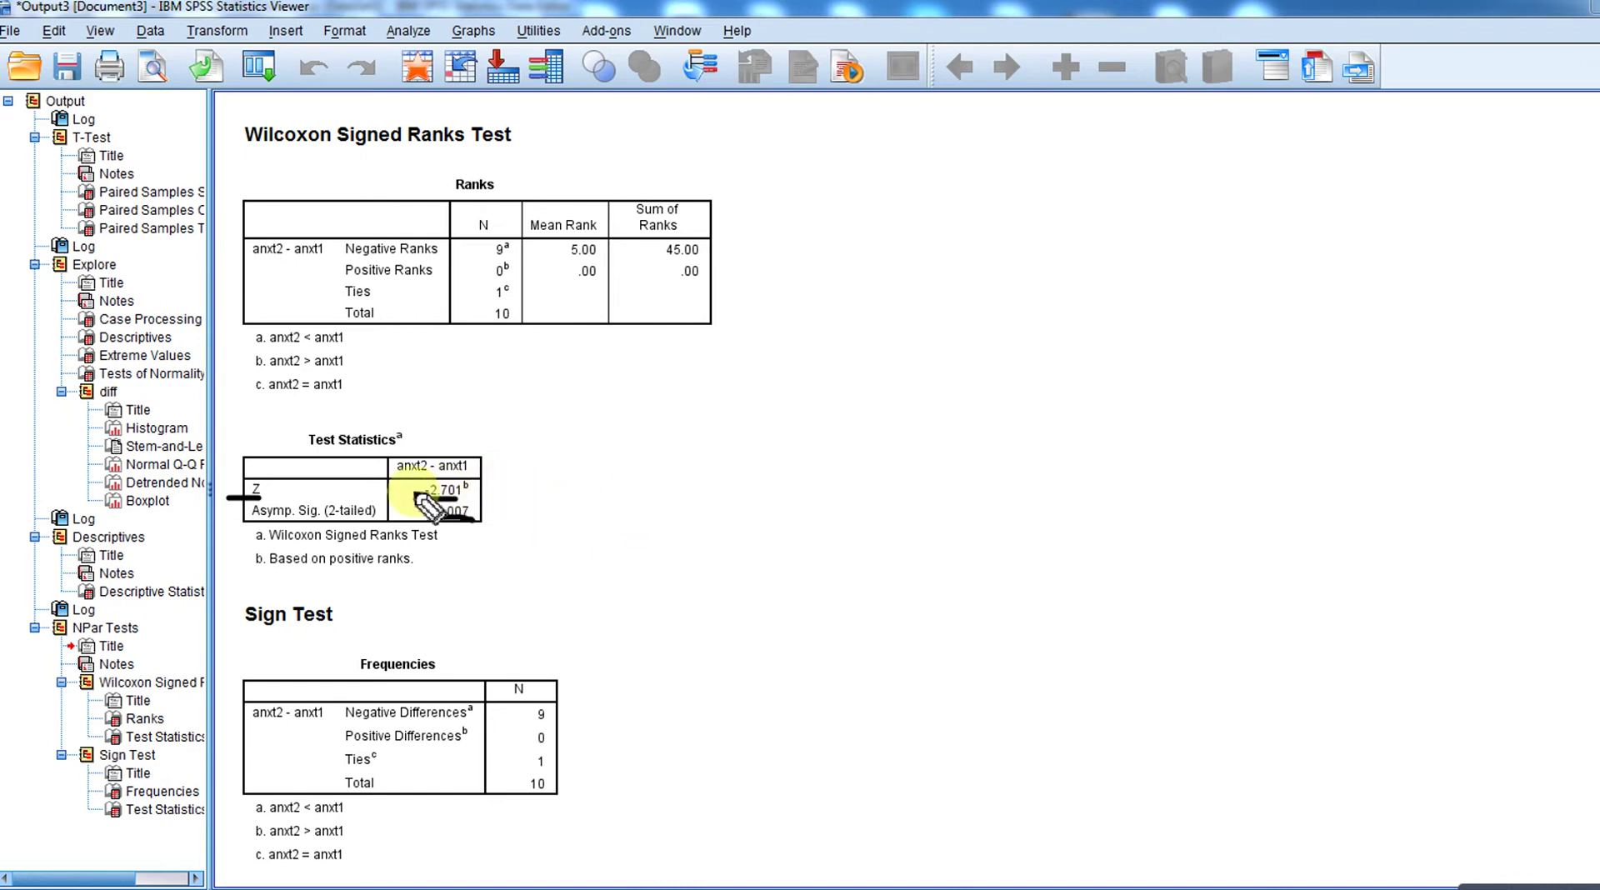
pyautogui.moveTo(435, 515); pyautogui.dragTo(473, 517)
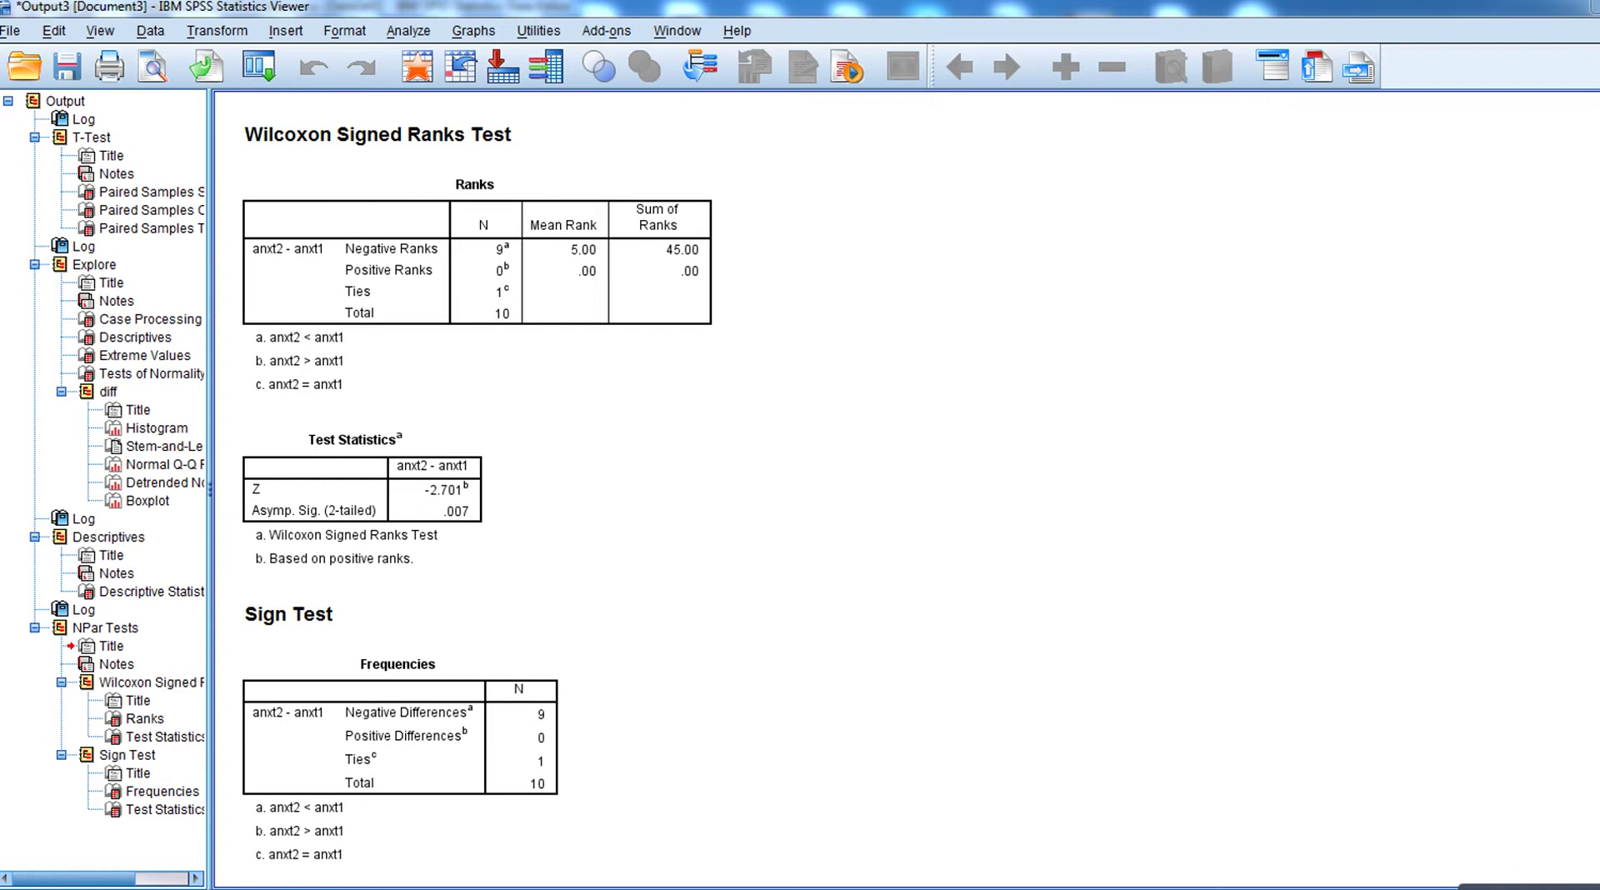
# In the Sign Test's Test Statistics table, underline the Exact Sig. (2-tailed) label and its value
pyautogui.scroll(-3, 906, 488)
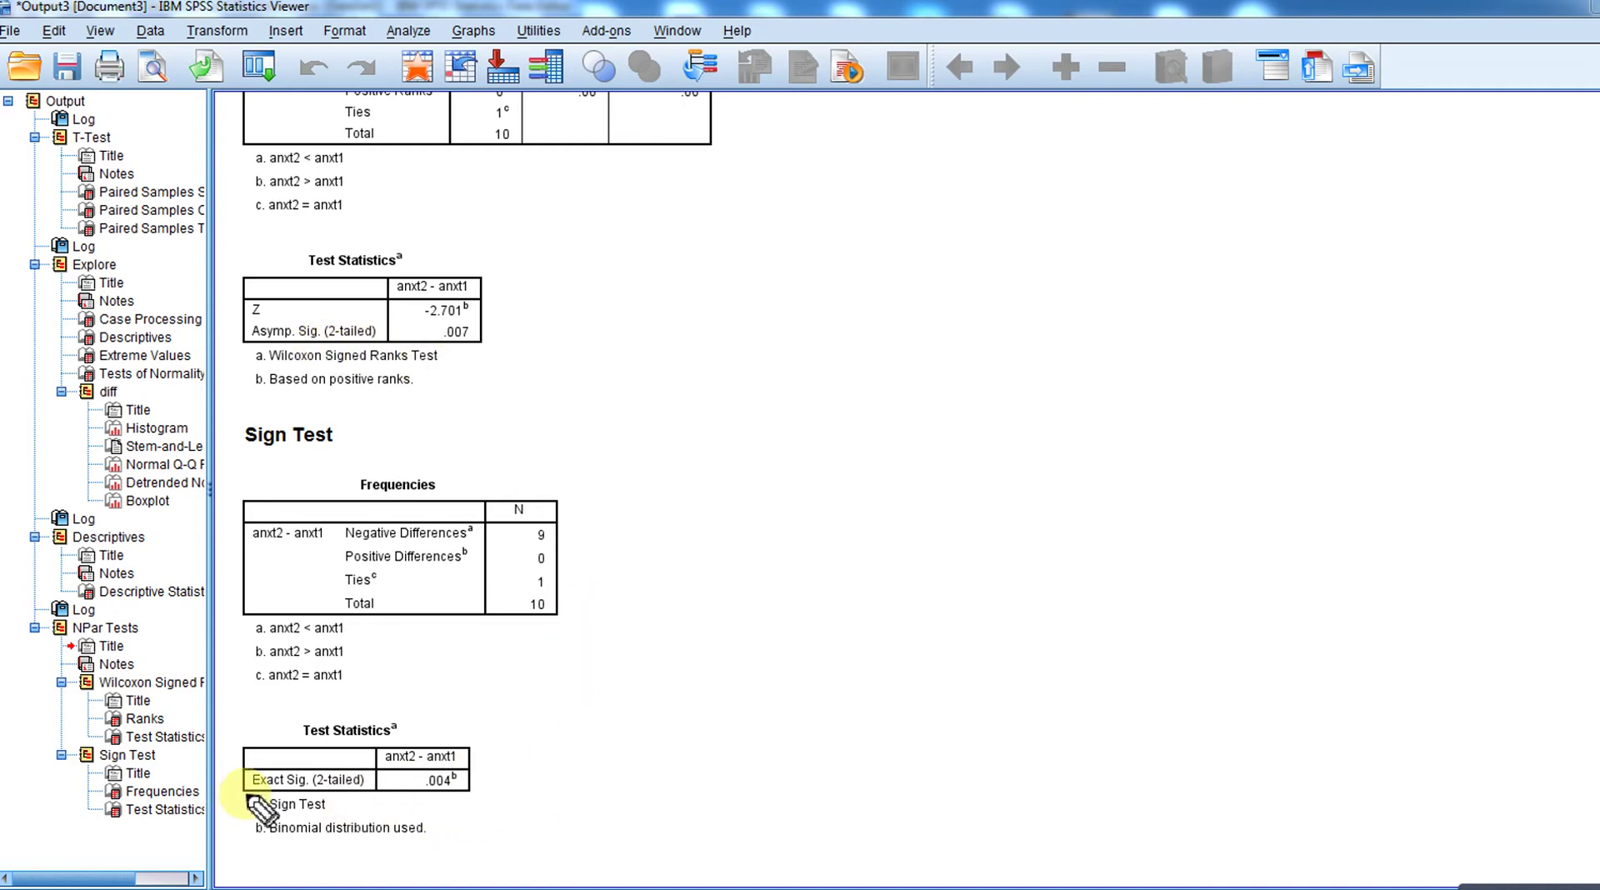
pyautogui.moveTo(249, 799); pyautogui.dragTo(377, 791)
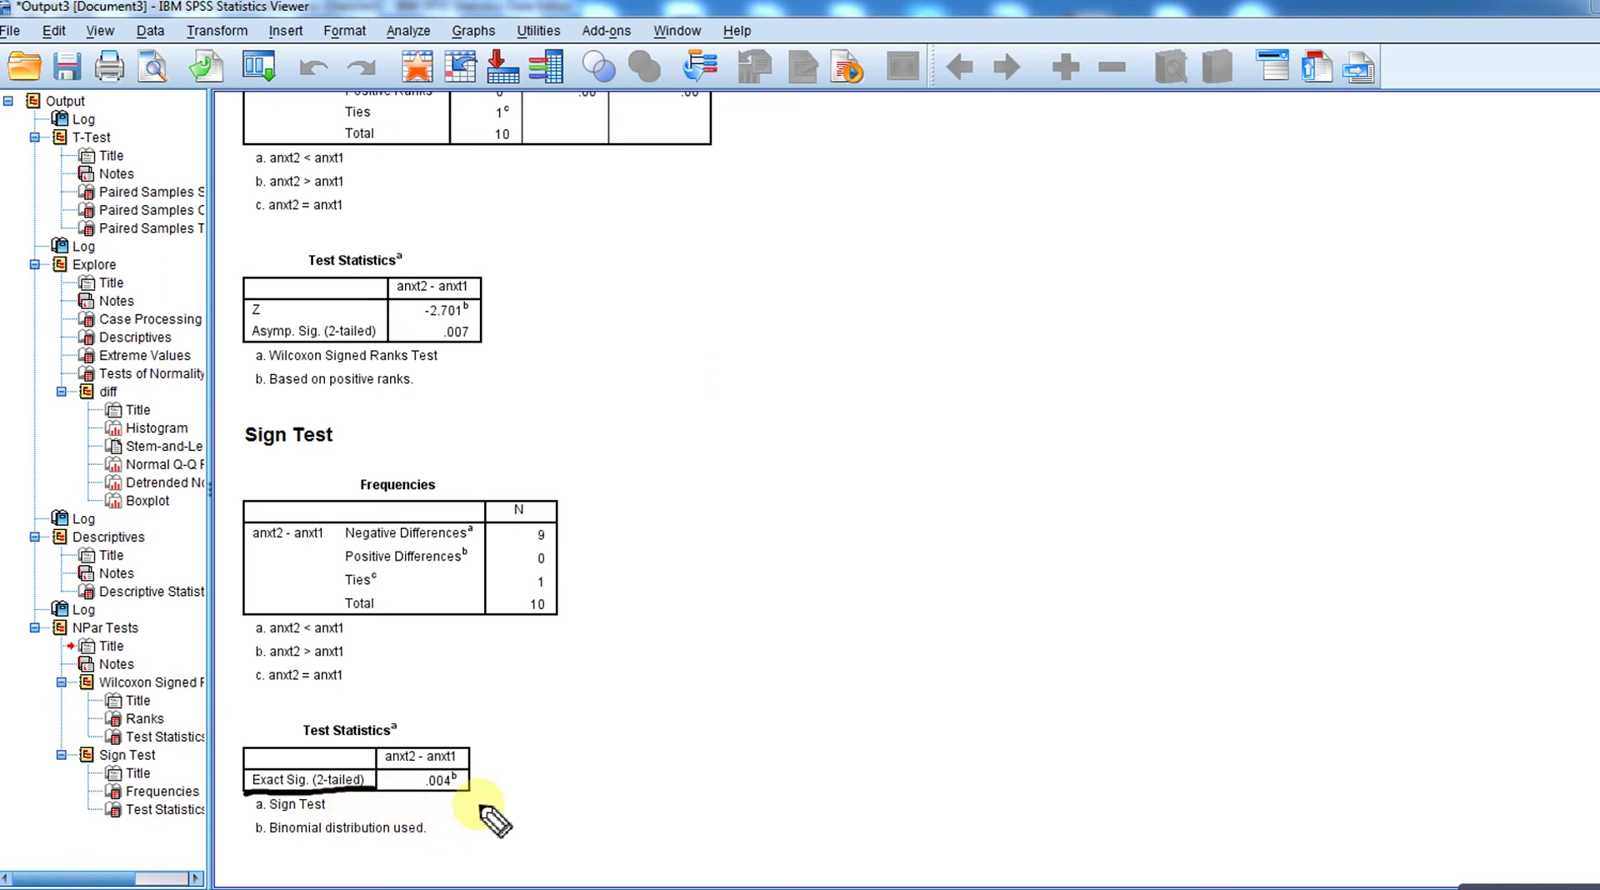
pyautogui.moveTo(415, 797); pyautogui.dragTo(482, 798)
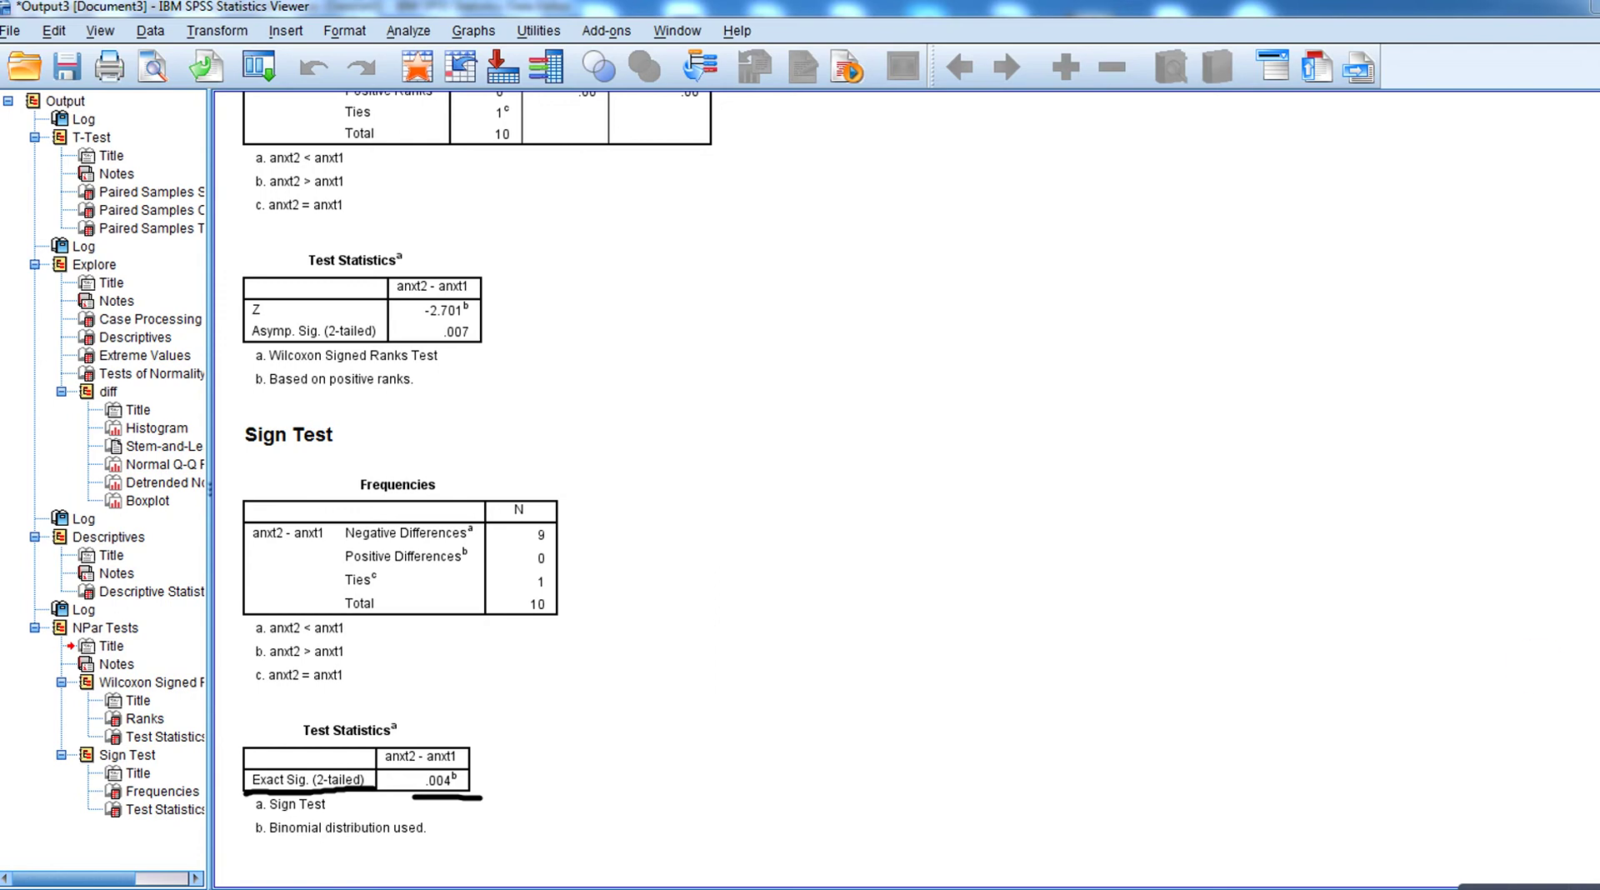
# In the anxiety dataset, compute the variable diff as anxt1 - anxt2 and return to the data
pyautogui.hotkey('alt', 'Tab')
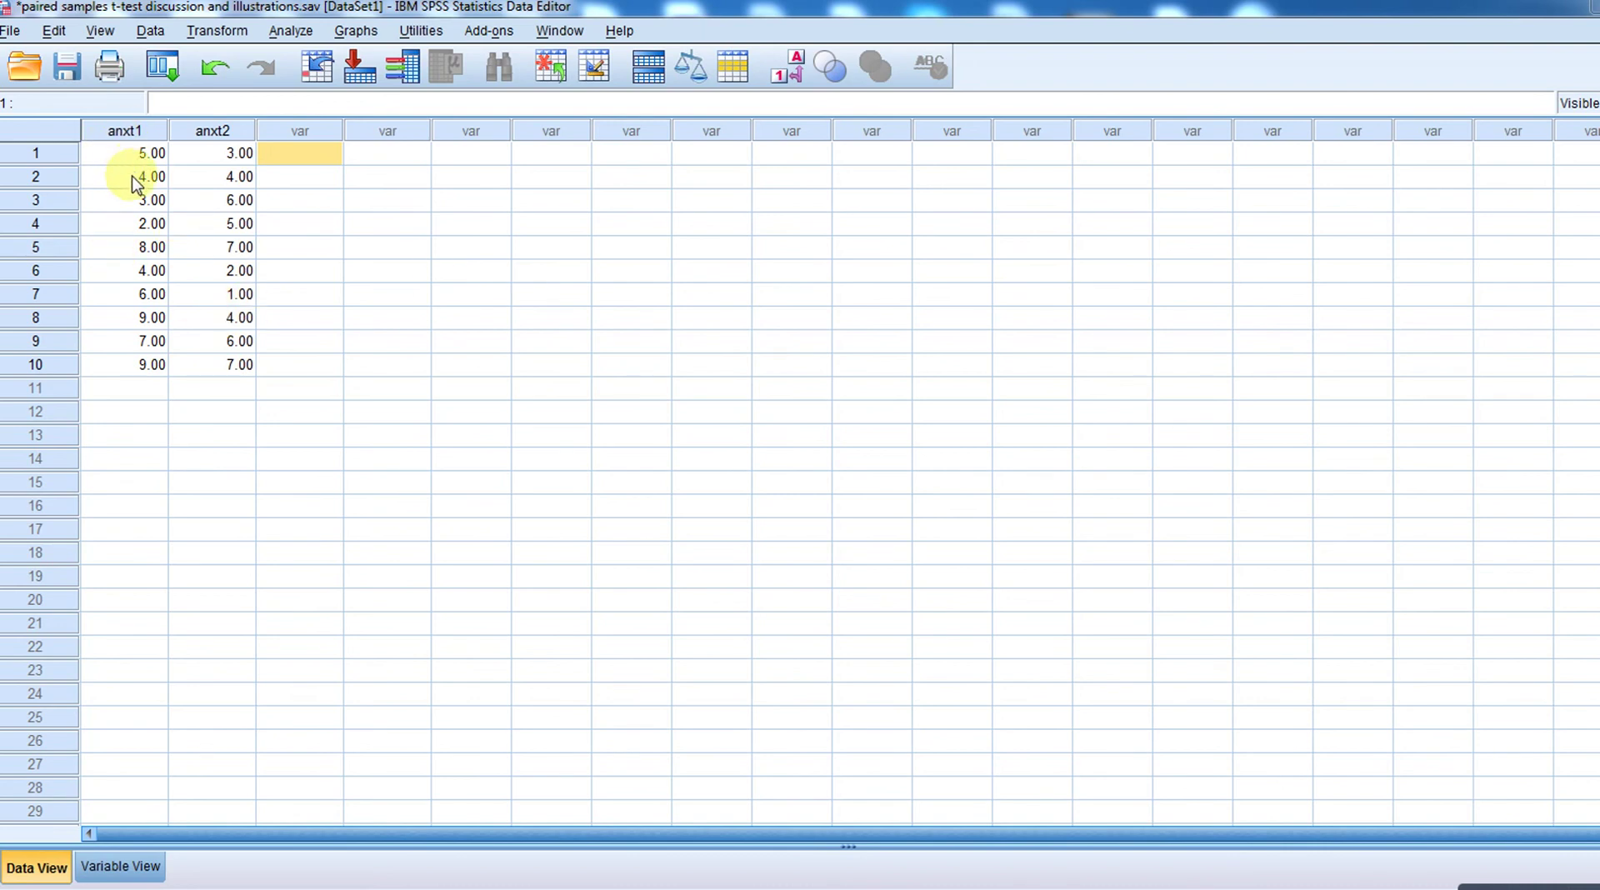
pyautogui.click(141, 201)
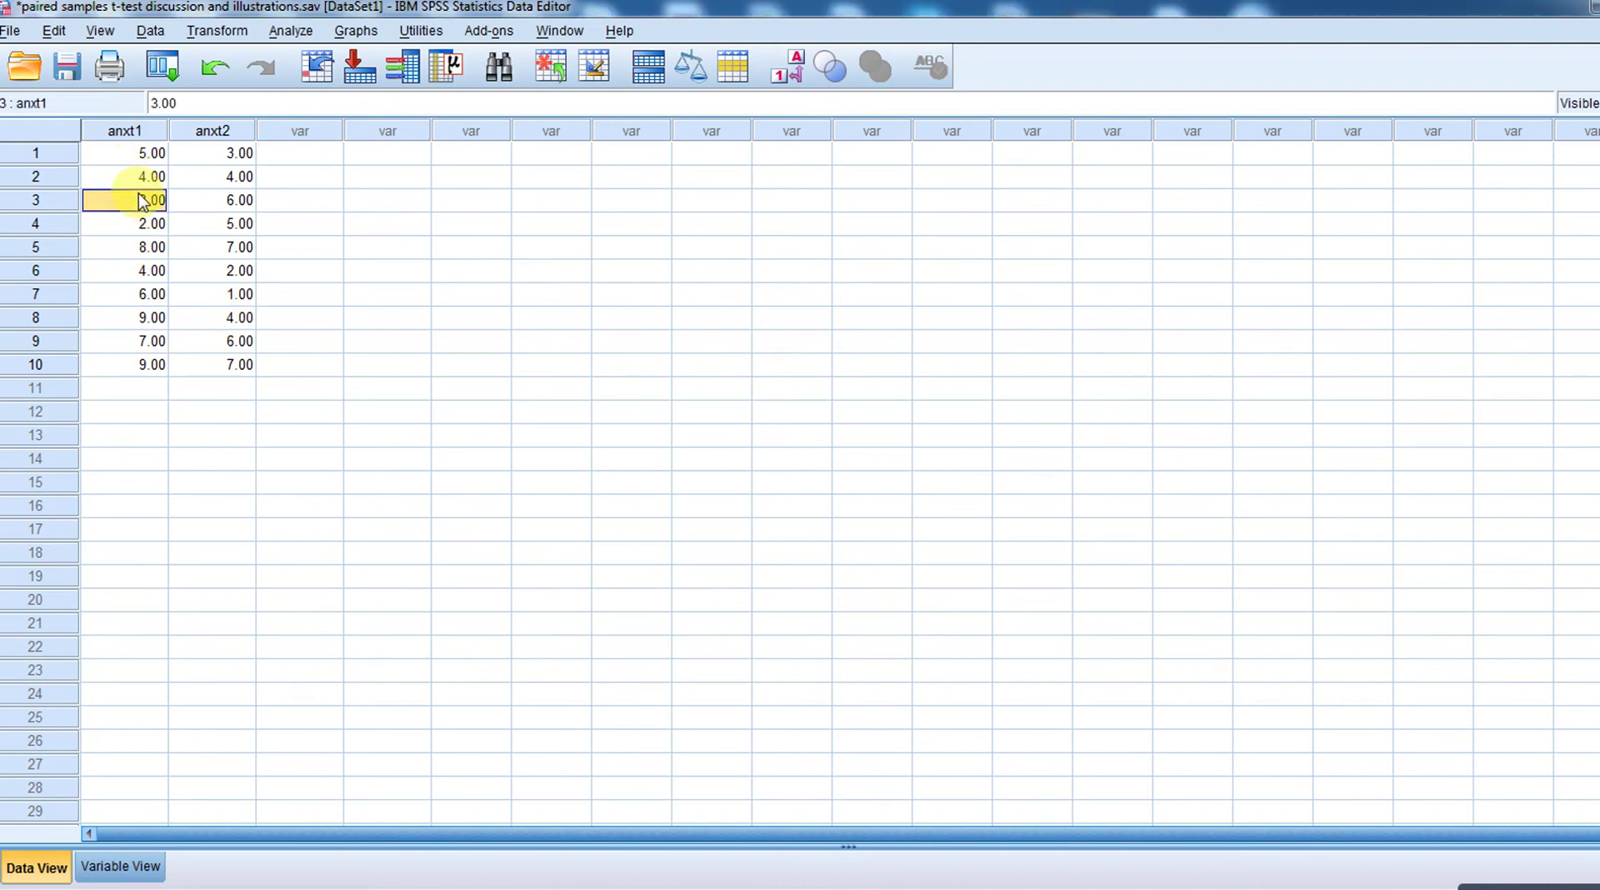
pyautogui.click(217, 31)
pyautogui.click(237, 60)
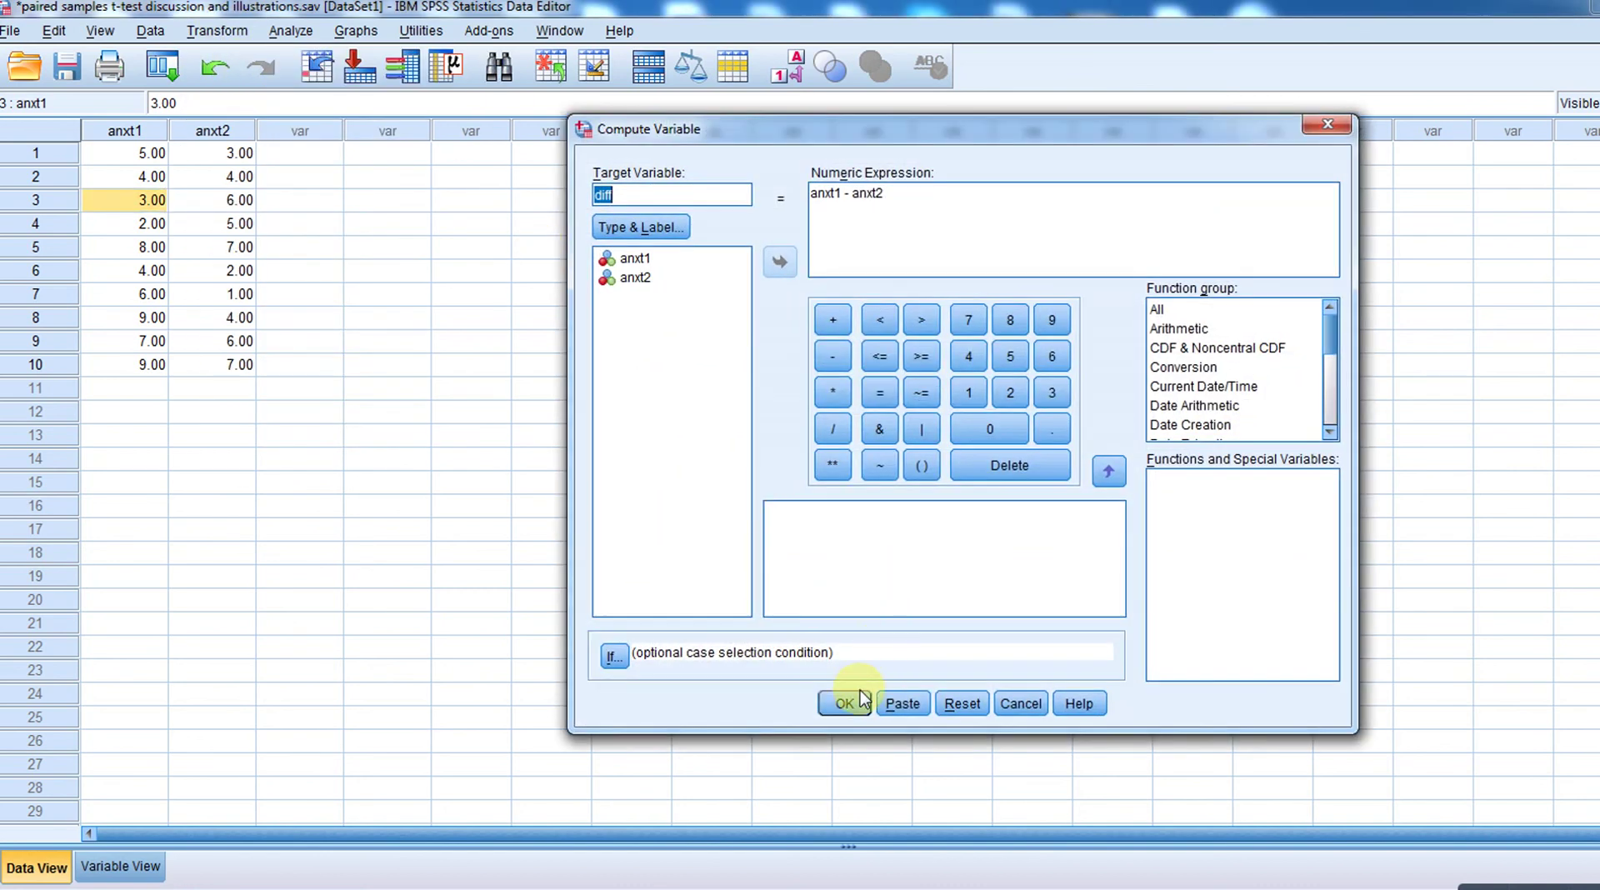
pyautogui.click(844, 702)
pyautogui.moveTo(732, 887)
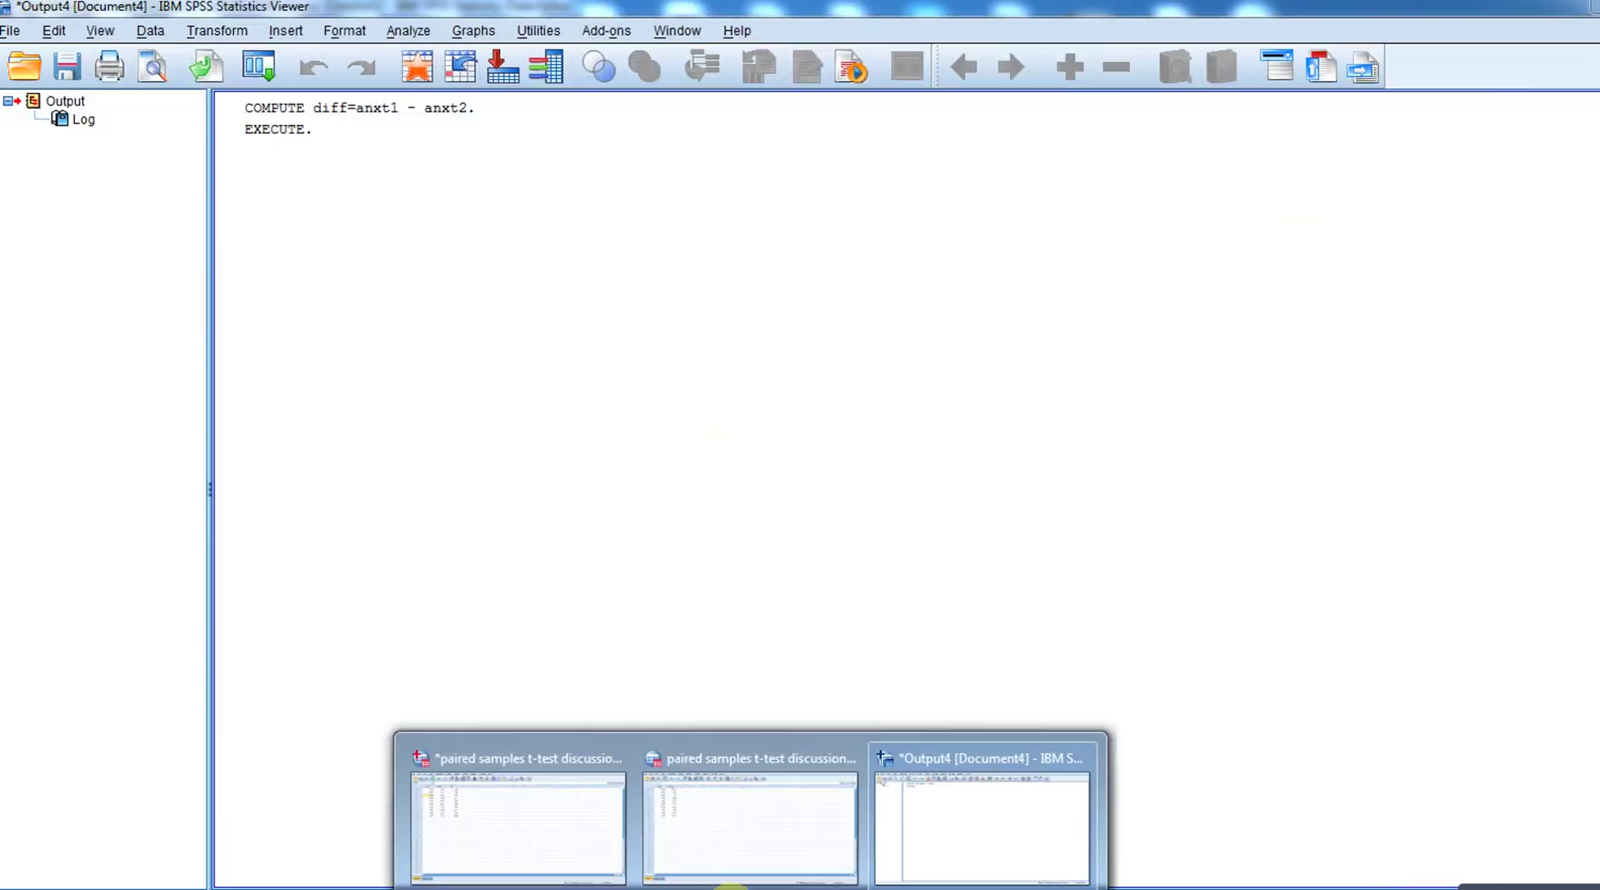
pyautogui.click(536, 811)
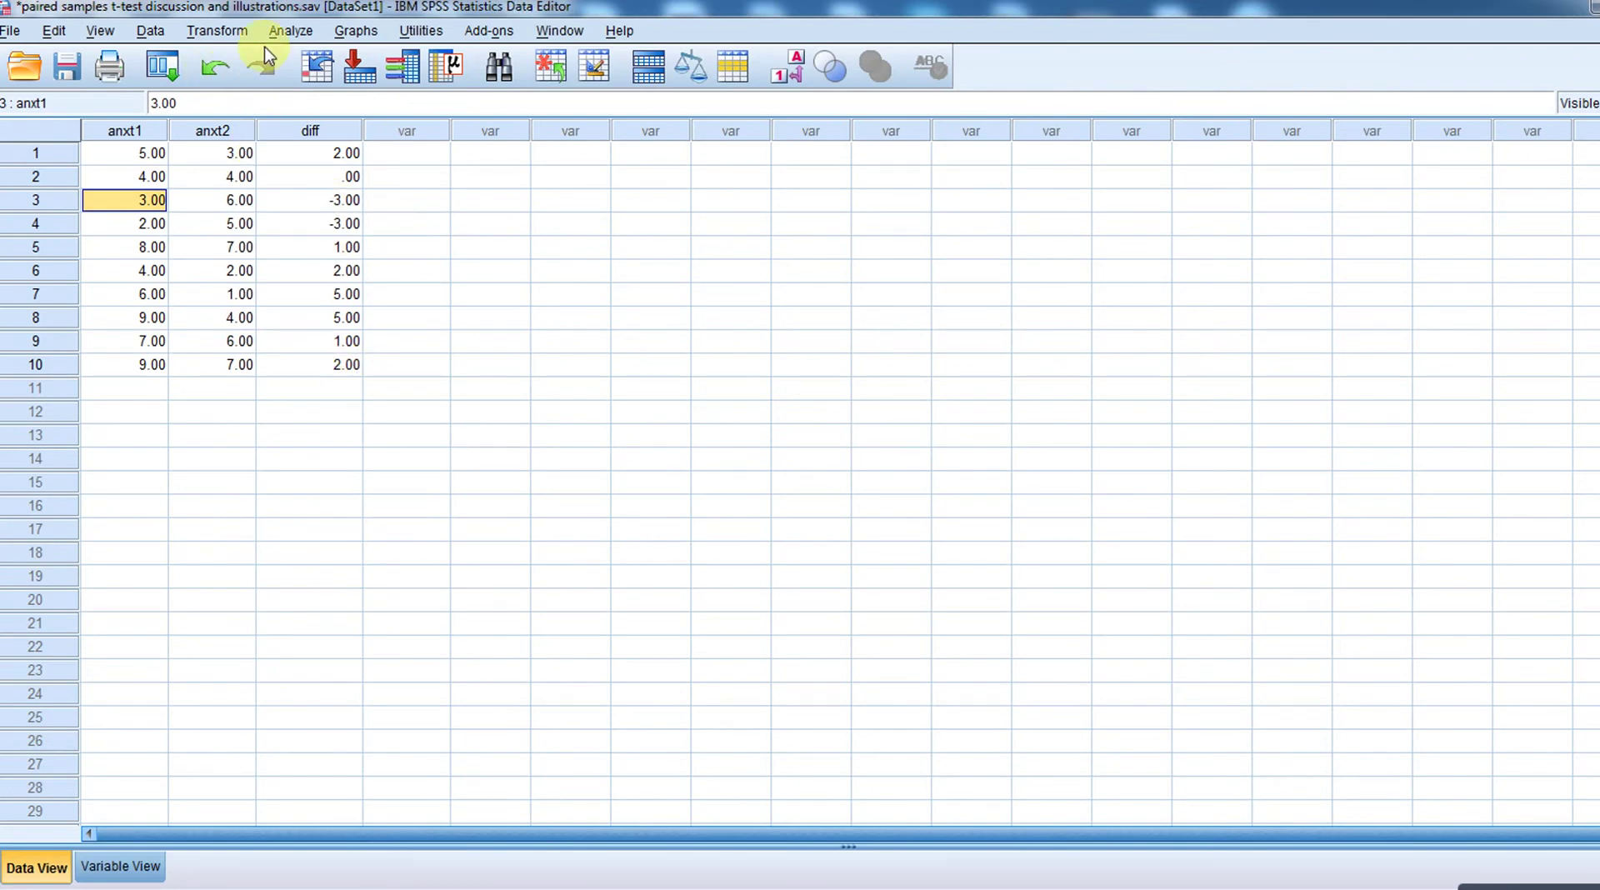
# Run the legacy two-related-samples test on anxt1 and anxt2 with Wilcoxon and Sign, and review both tests' output tables
pyautogui.click(297, 36)
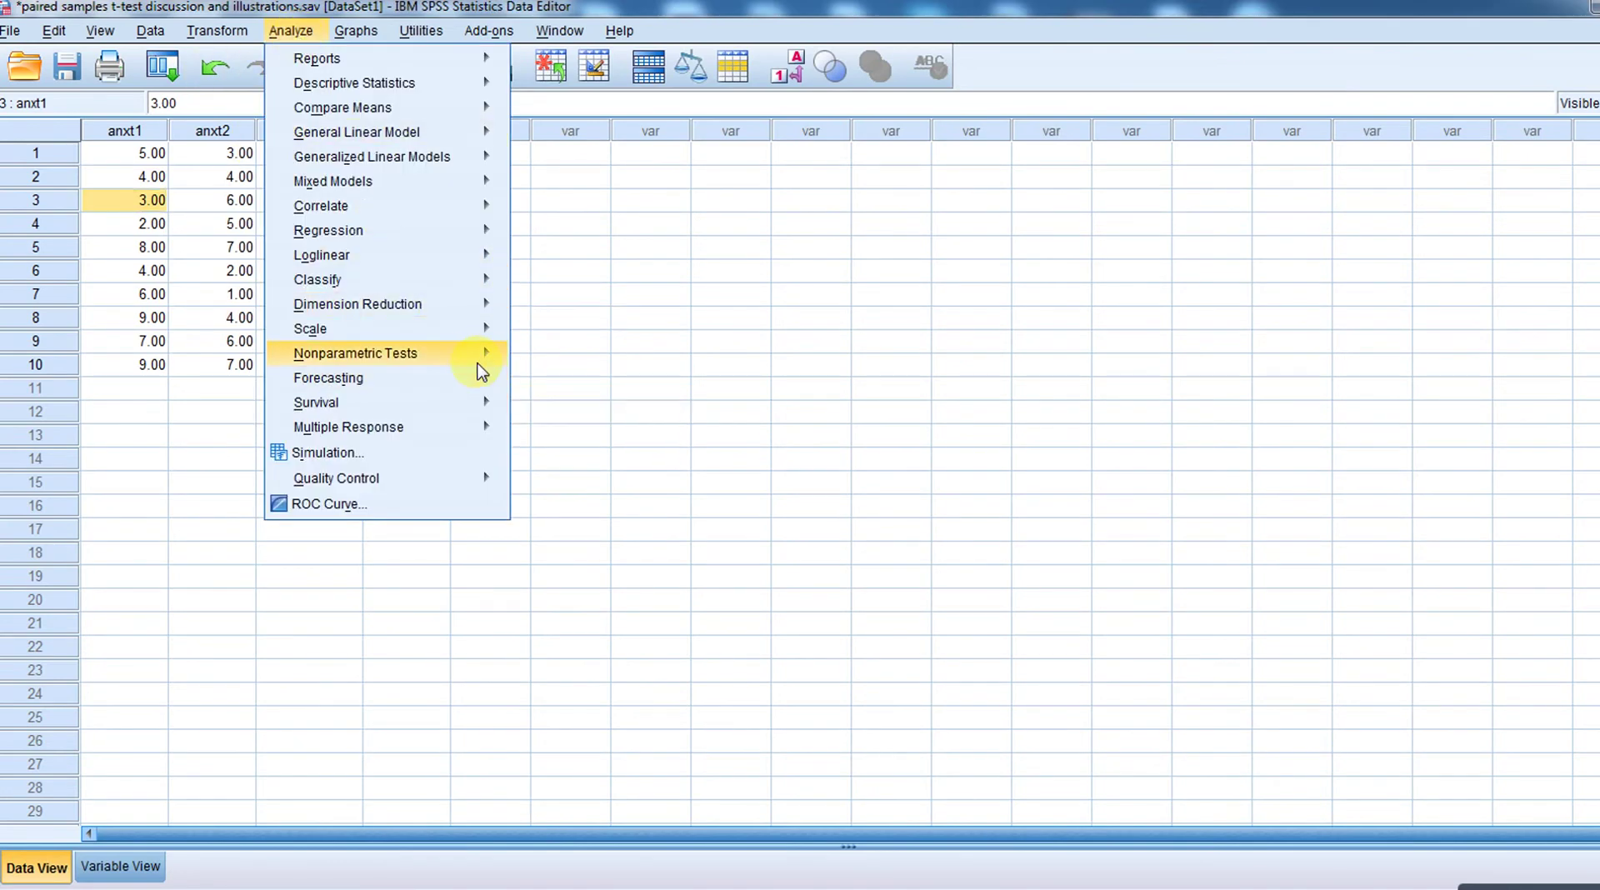
pyautogui.moveTo(476, 353)
pyautogui.moveTo(660, 439)
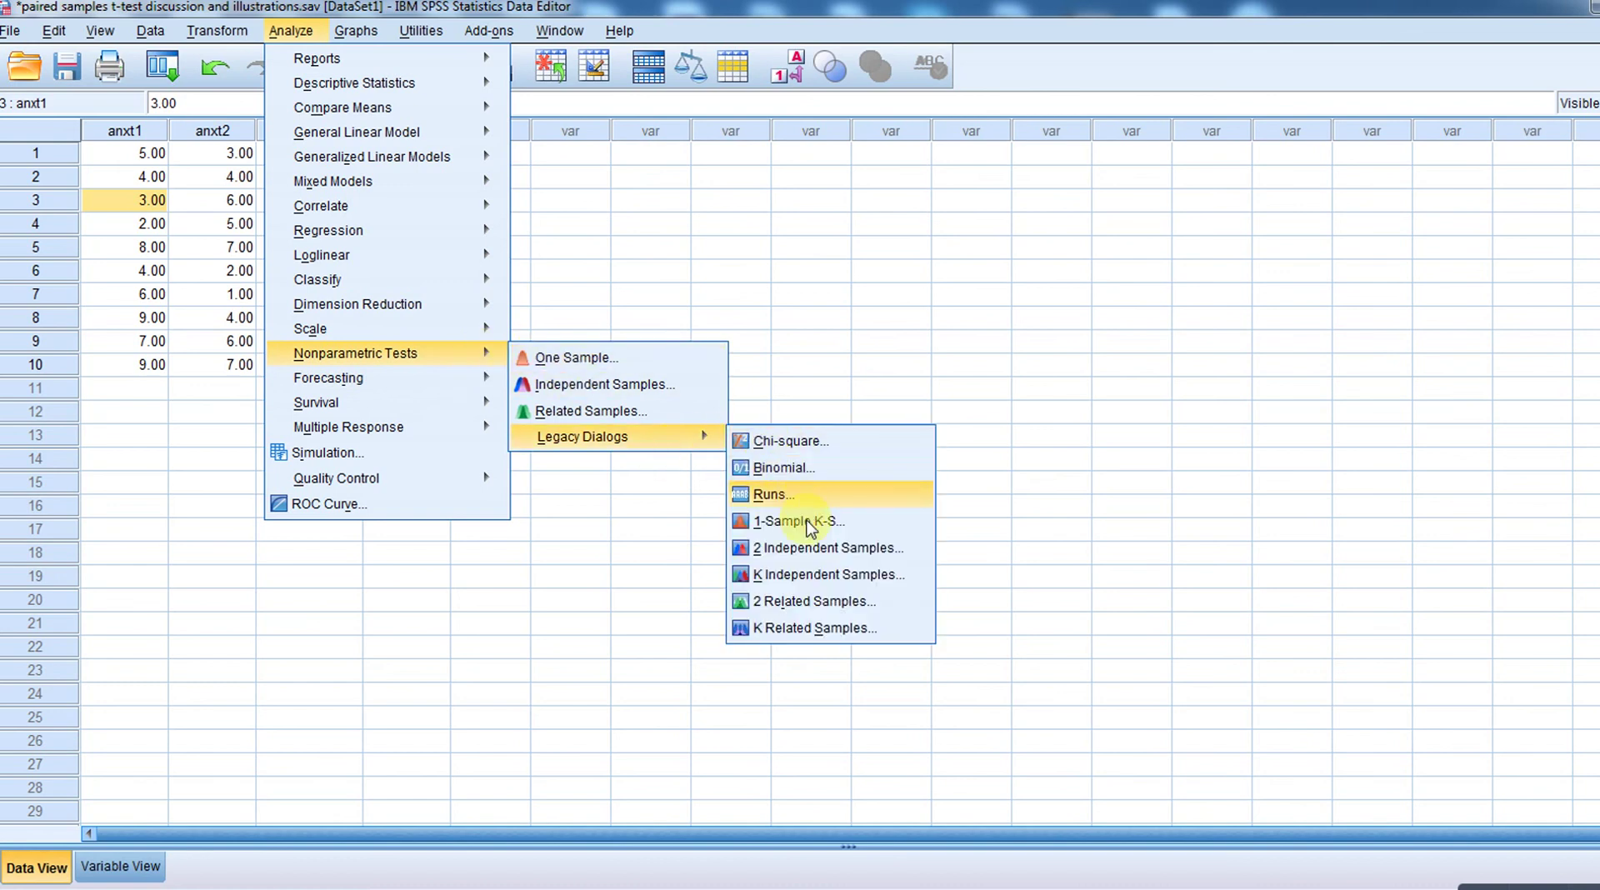
pyautogui.click(832, 597)
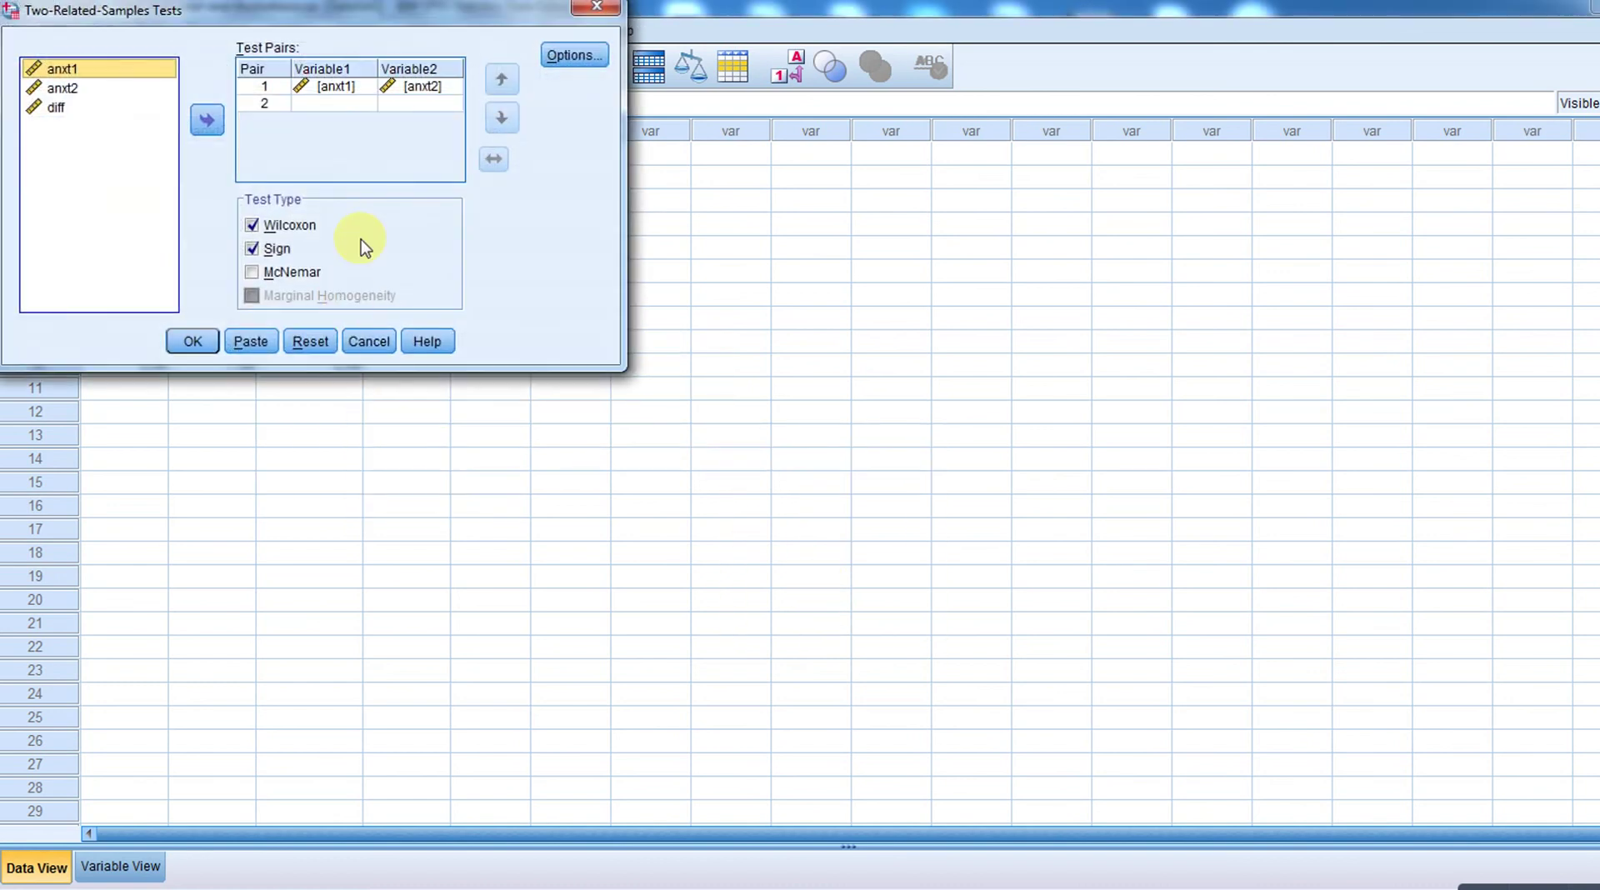
pyautogui.click(193, 341)
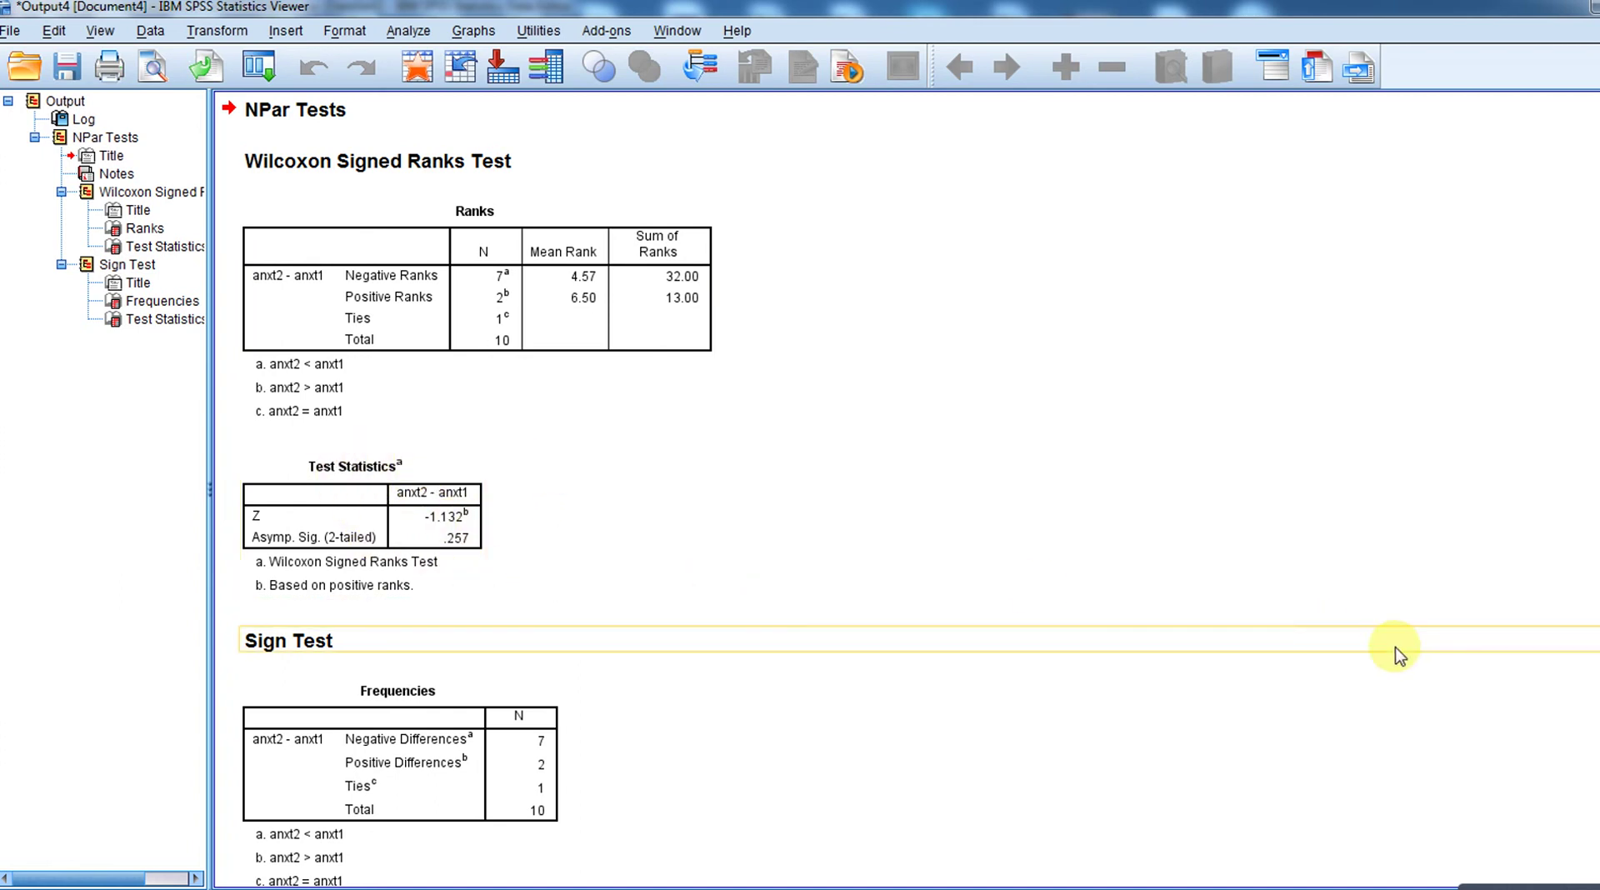
pyautogui.scroll(-3, 584, 492)
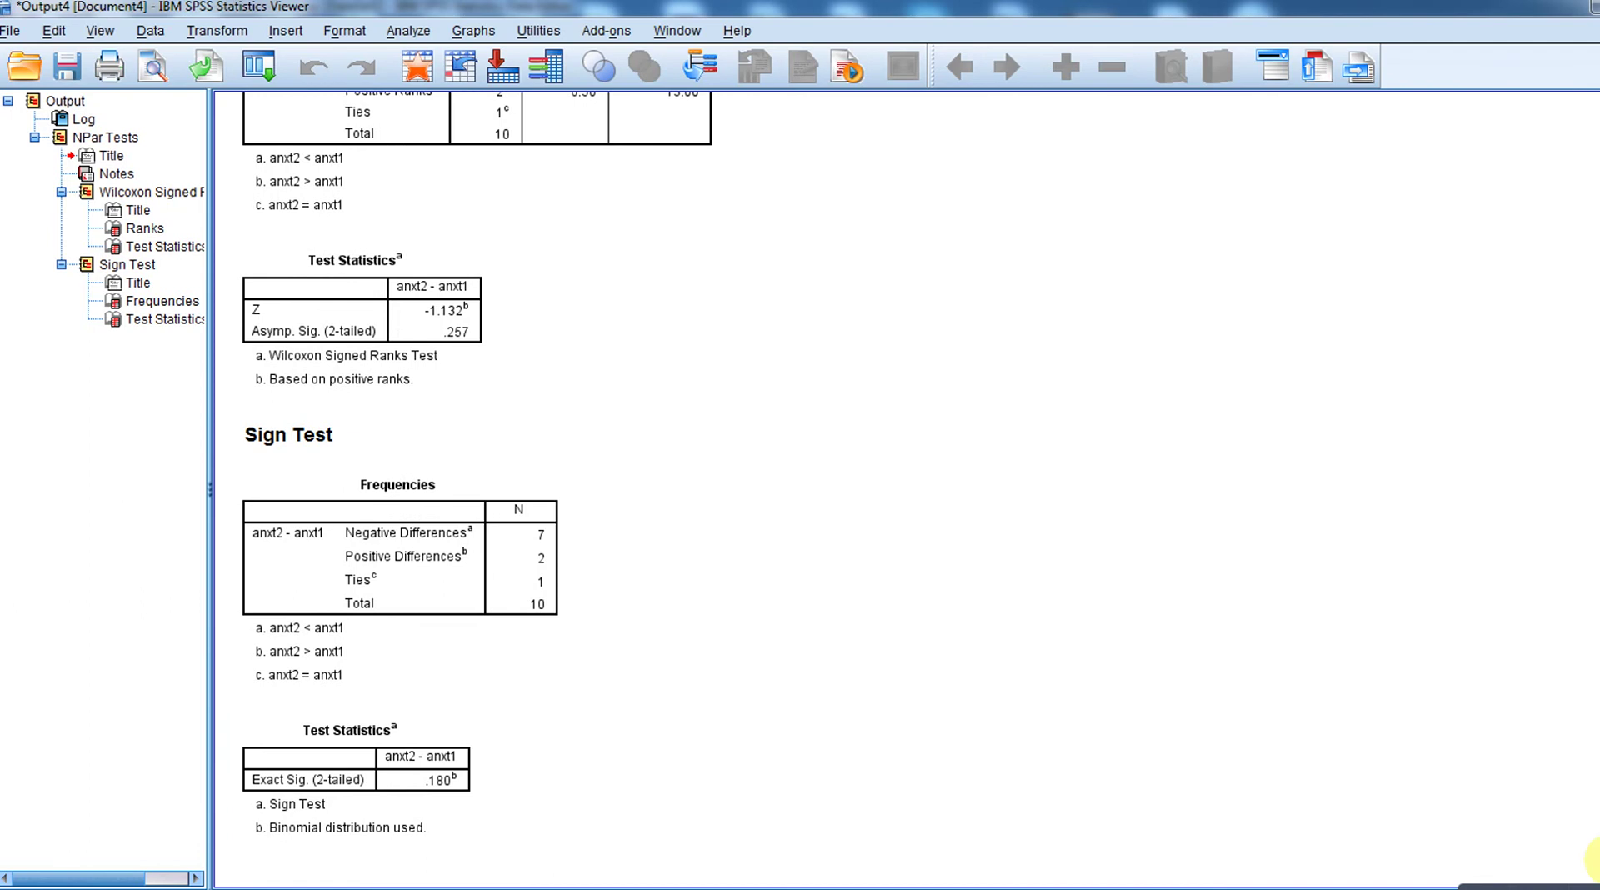
# Switch to the second dataset with older and younger scores and highlight the paired cases one by one from row 1 to 7
pyautogui.click(411, 827)
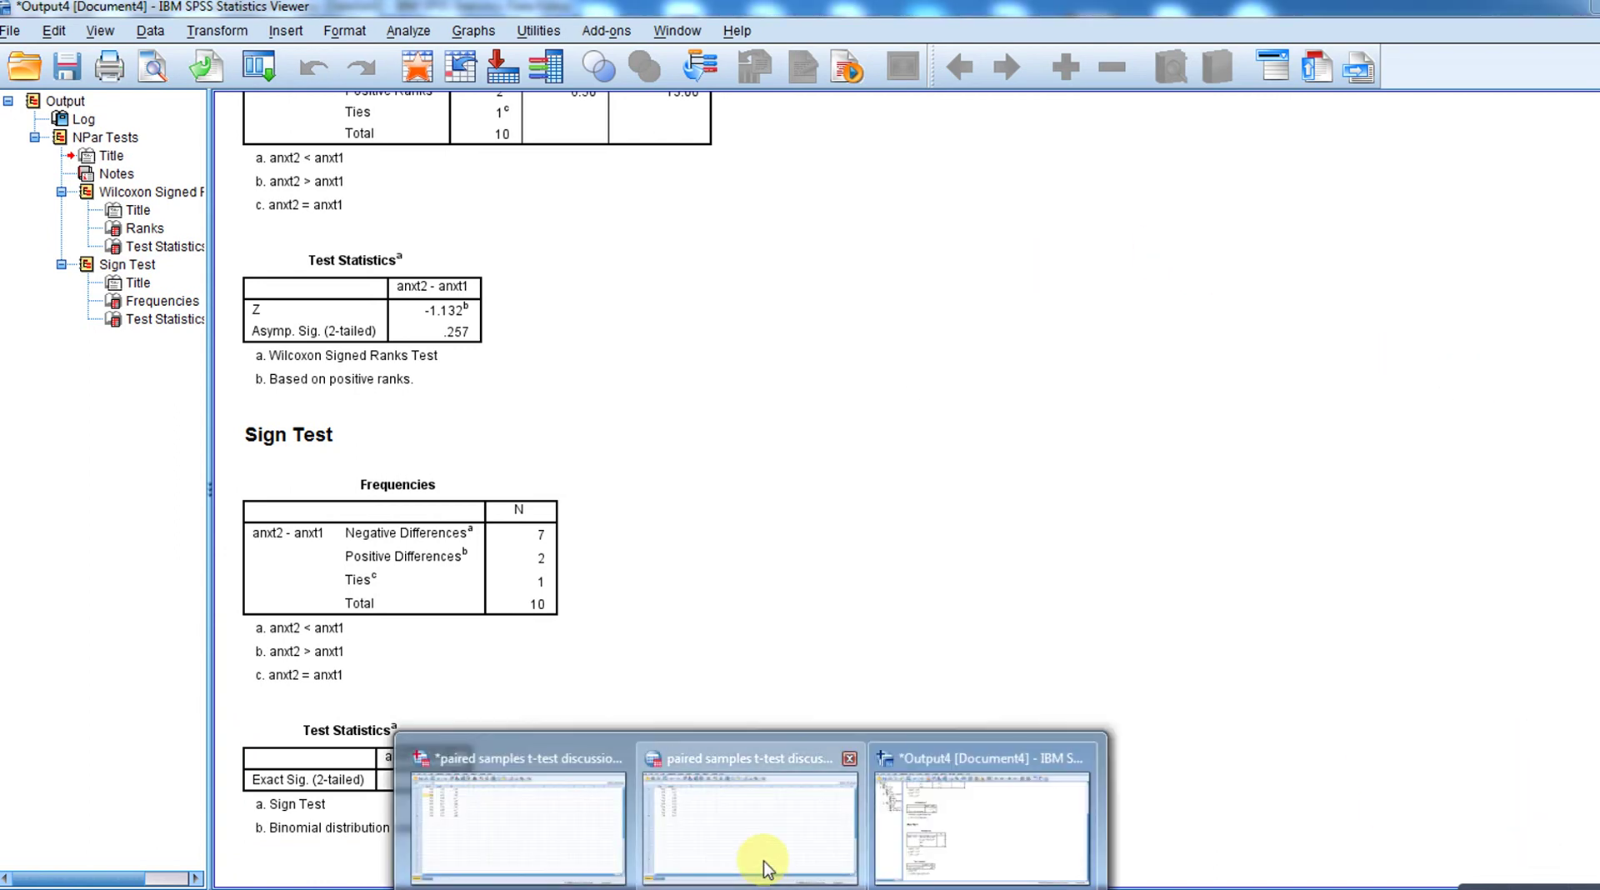
pyautogui.click(767, 866)
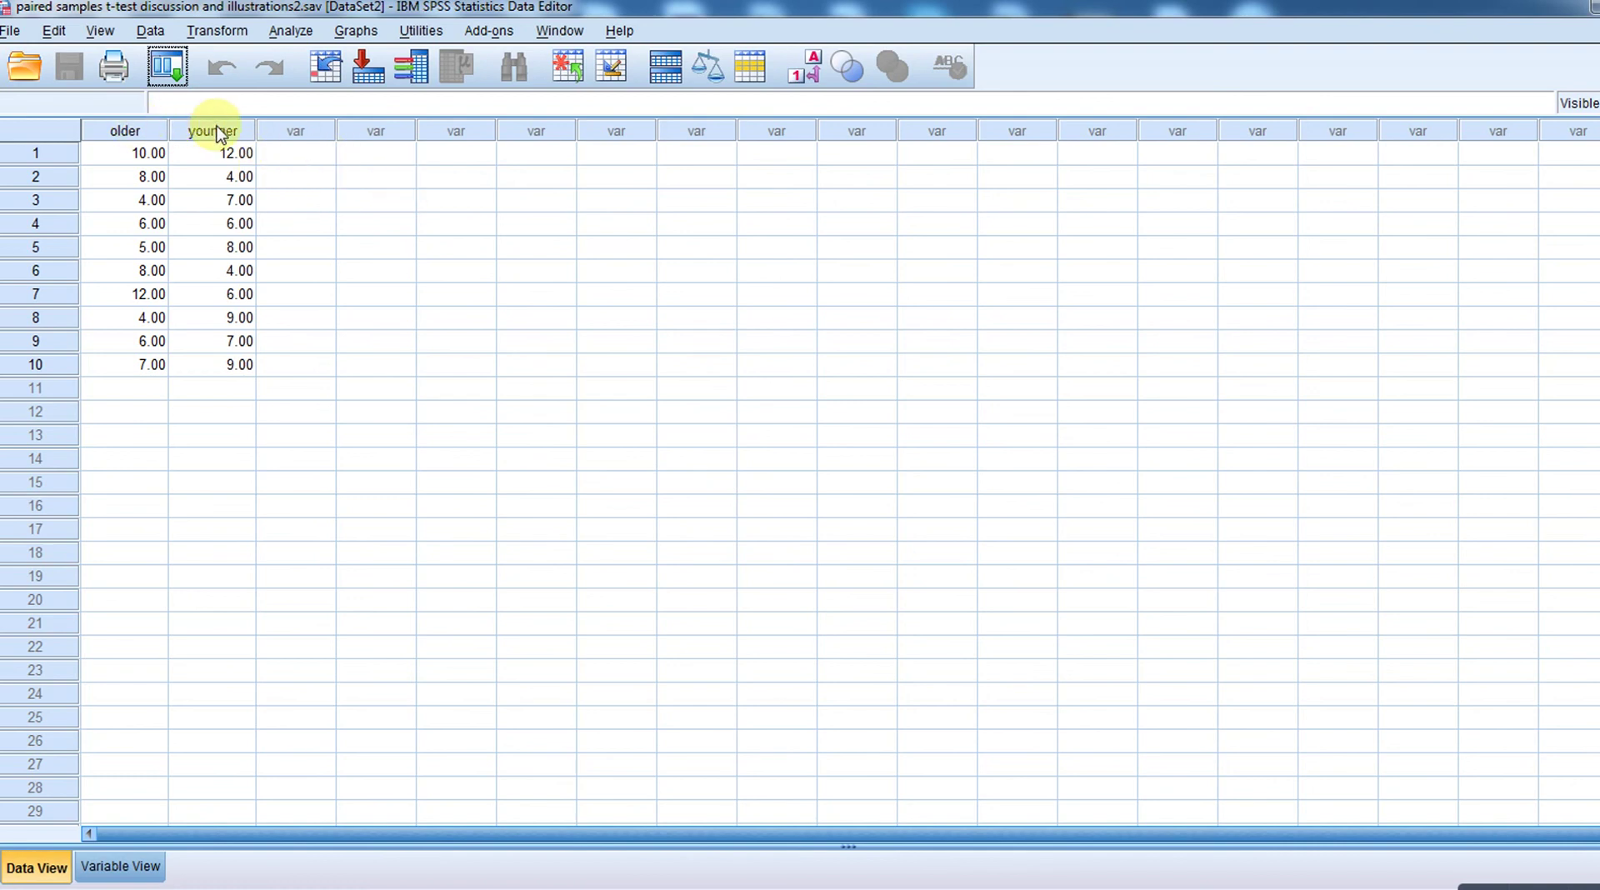
pyautogui.click(64, 154)
pyautogui.click(58, 178)
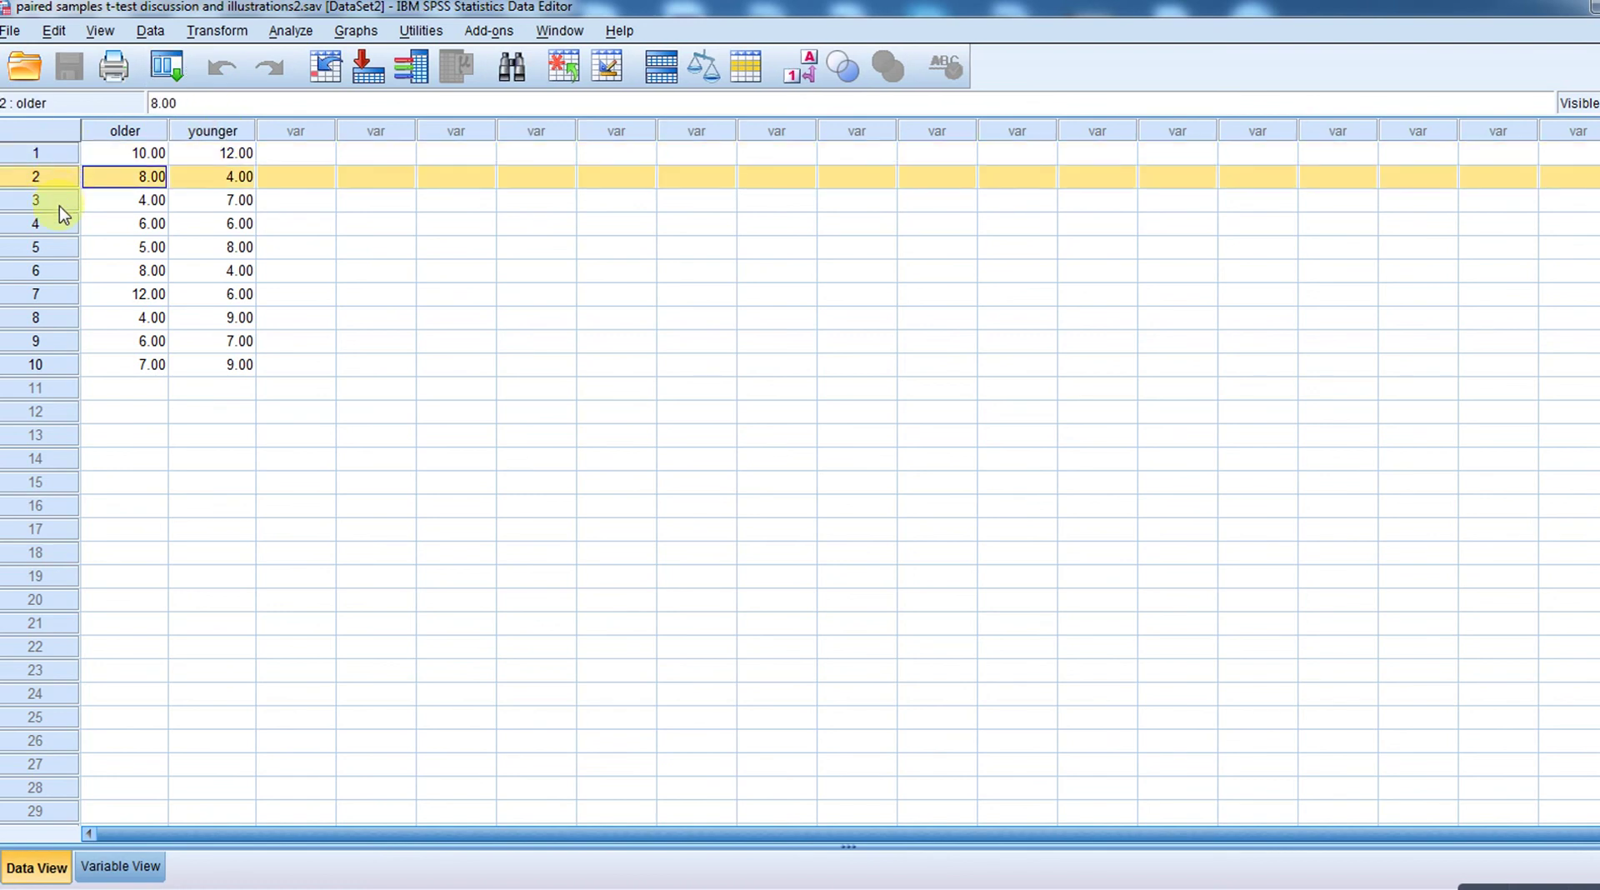
pyautogui.click(58, 200)
pyautogui.click(59, 224)
pyautogui.click(58, 247)
pyautogui.click(59, 270)
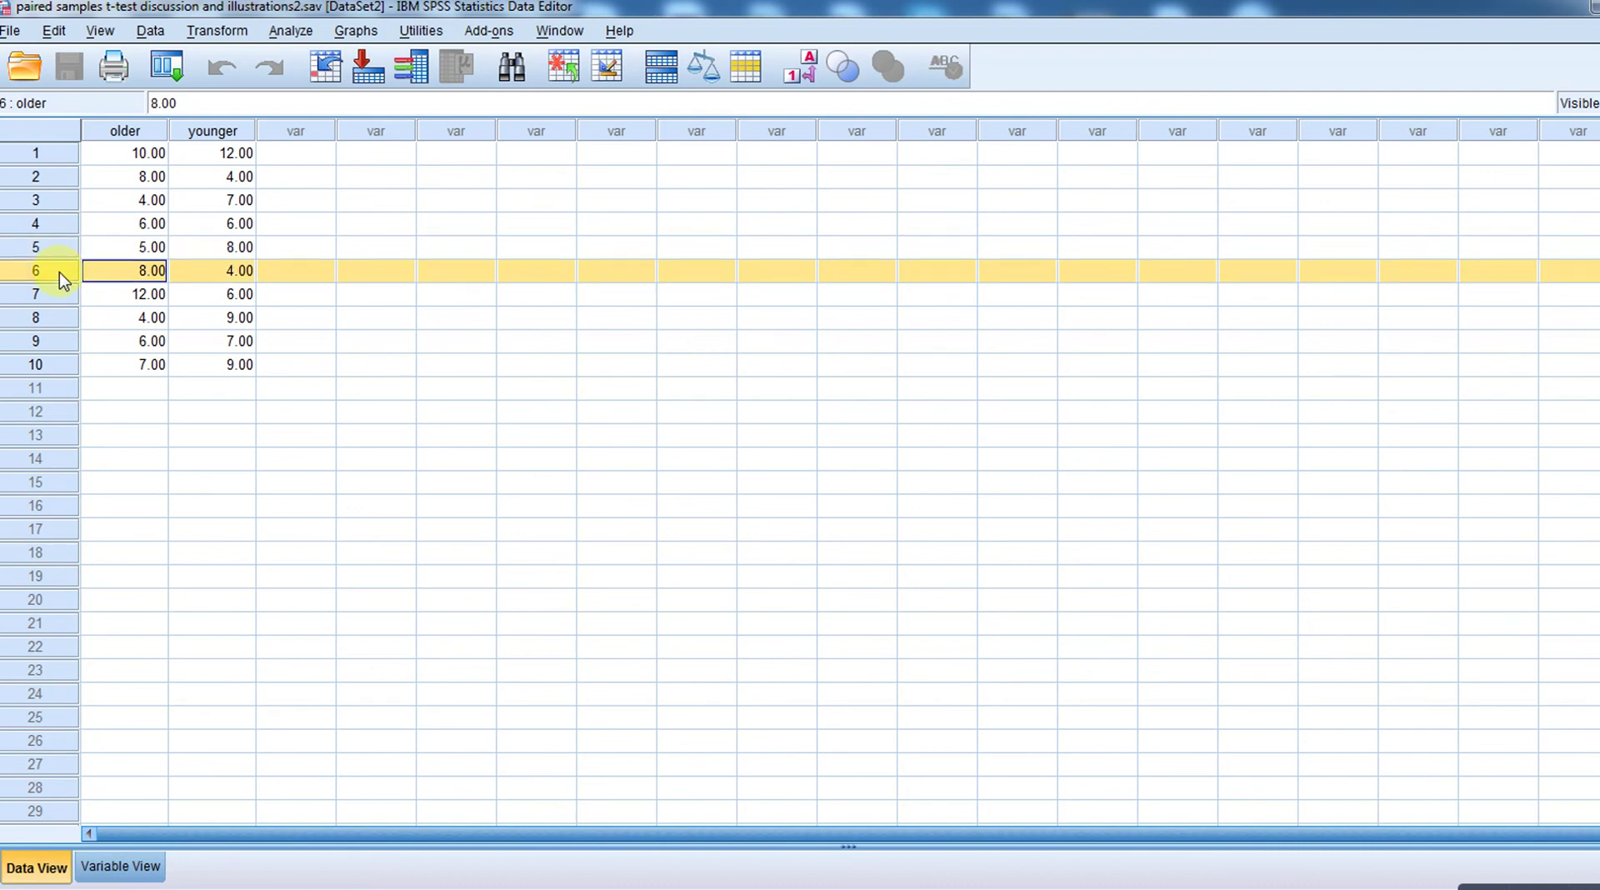
pyautogui.click(58, 296)
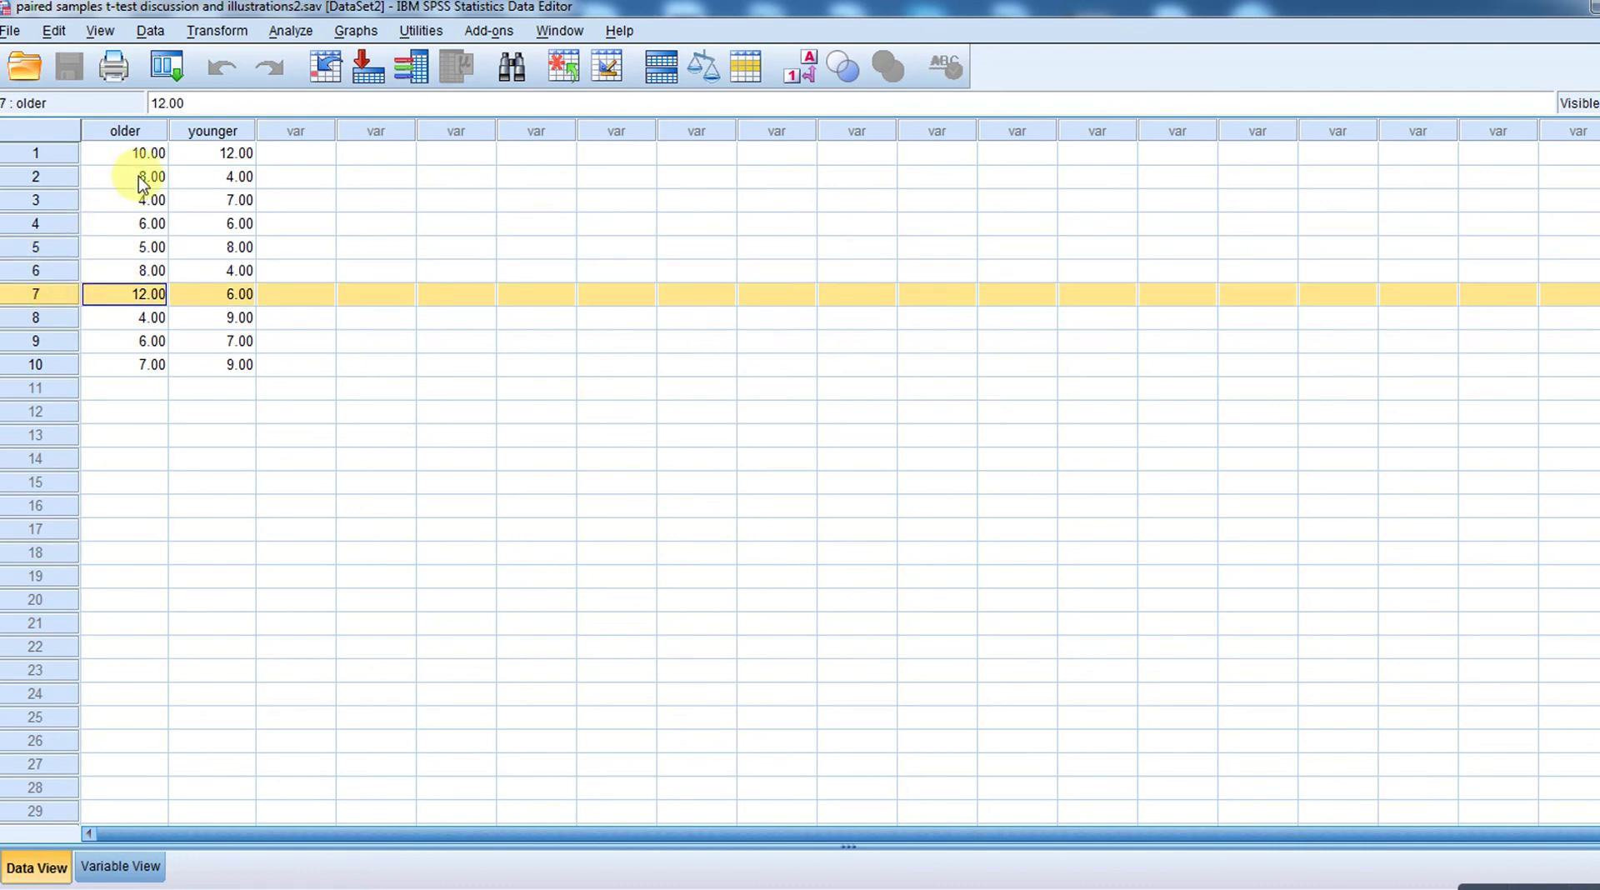
# Examine the first case's older and younger scores, continue down the younger column to row 3, and move off the data
pyautogui.click(145, 154)
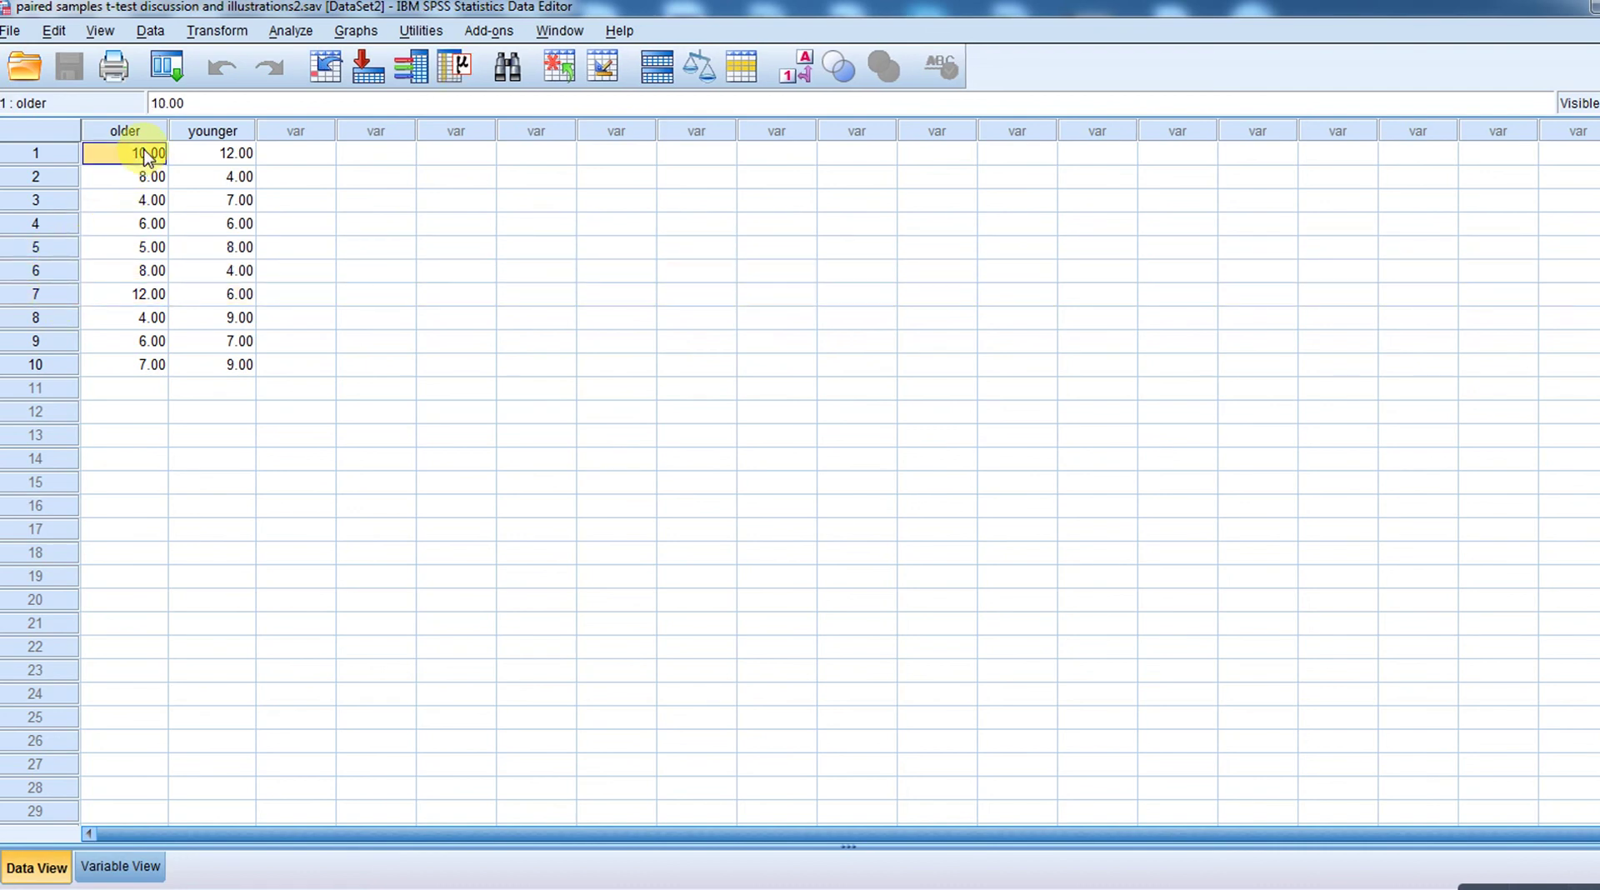
pyautogui.press('Tab')
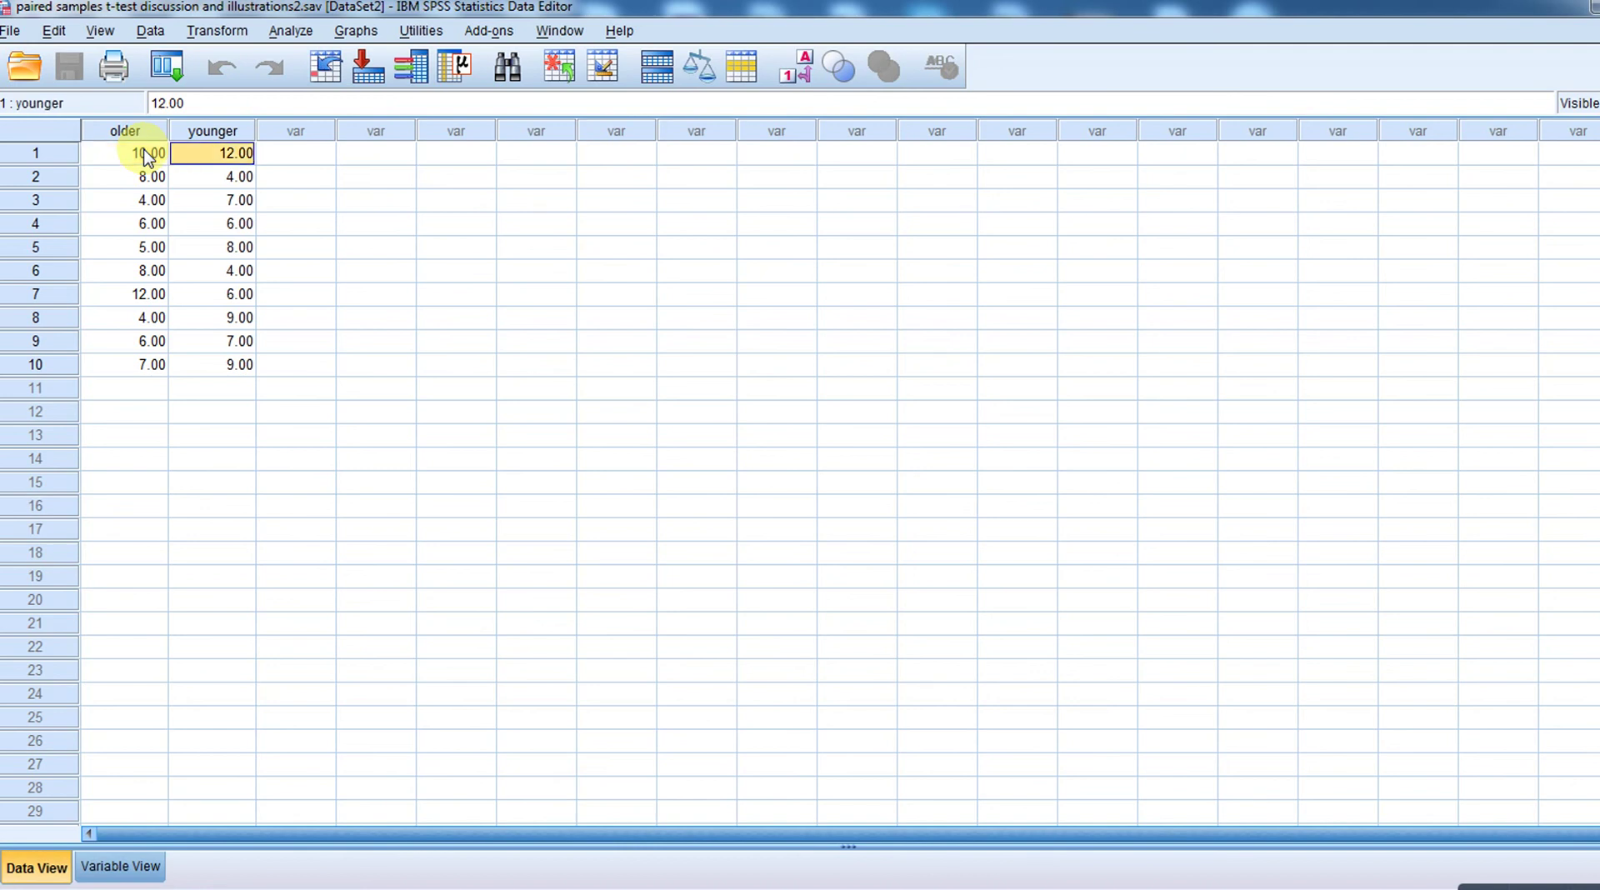
pyautogui.press('Down')
pyautogui.press('Down')
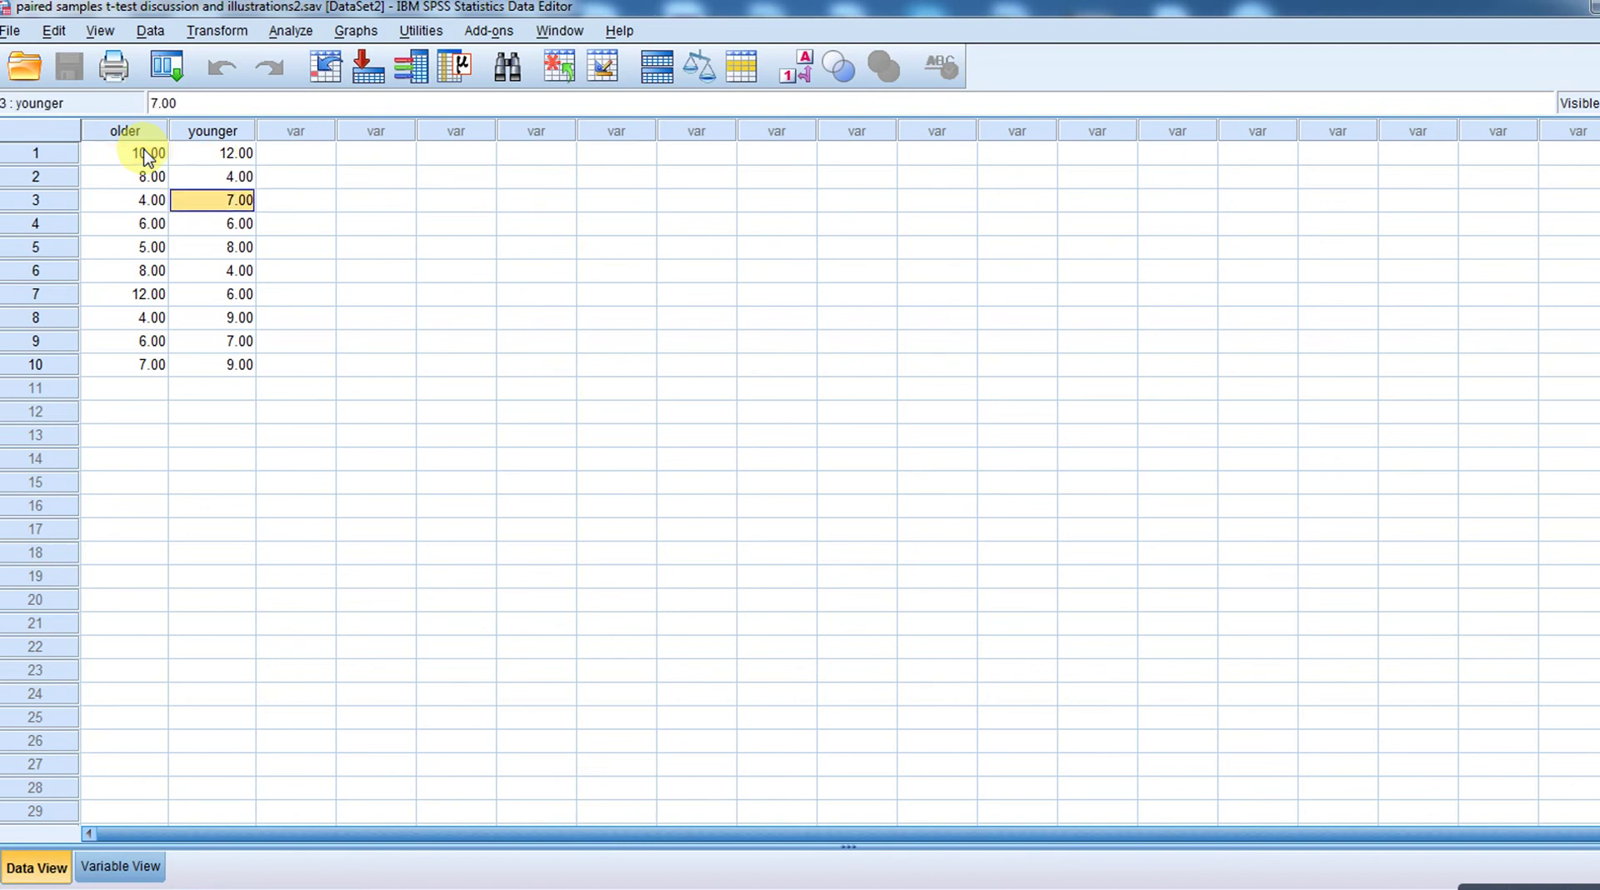
pyautogui.press('Right')
pyautogui.press('Right')
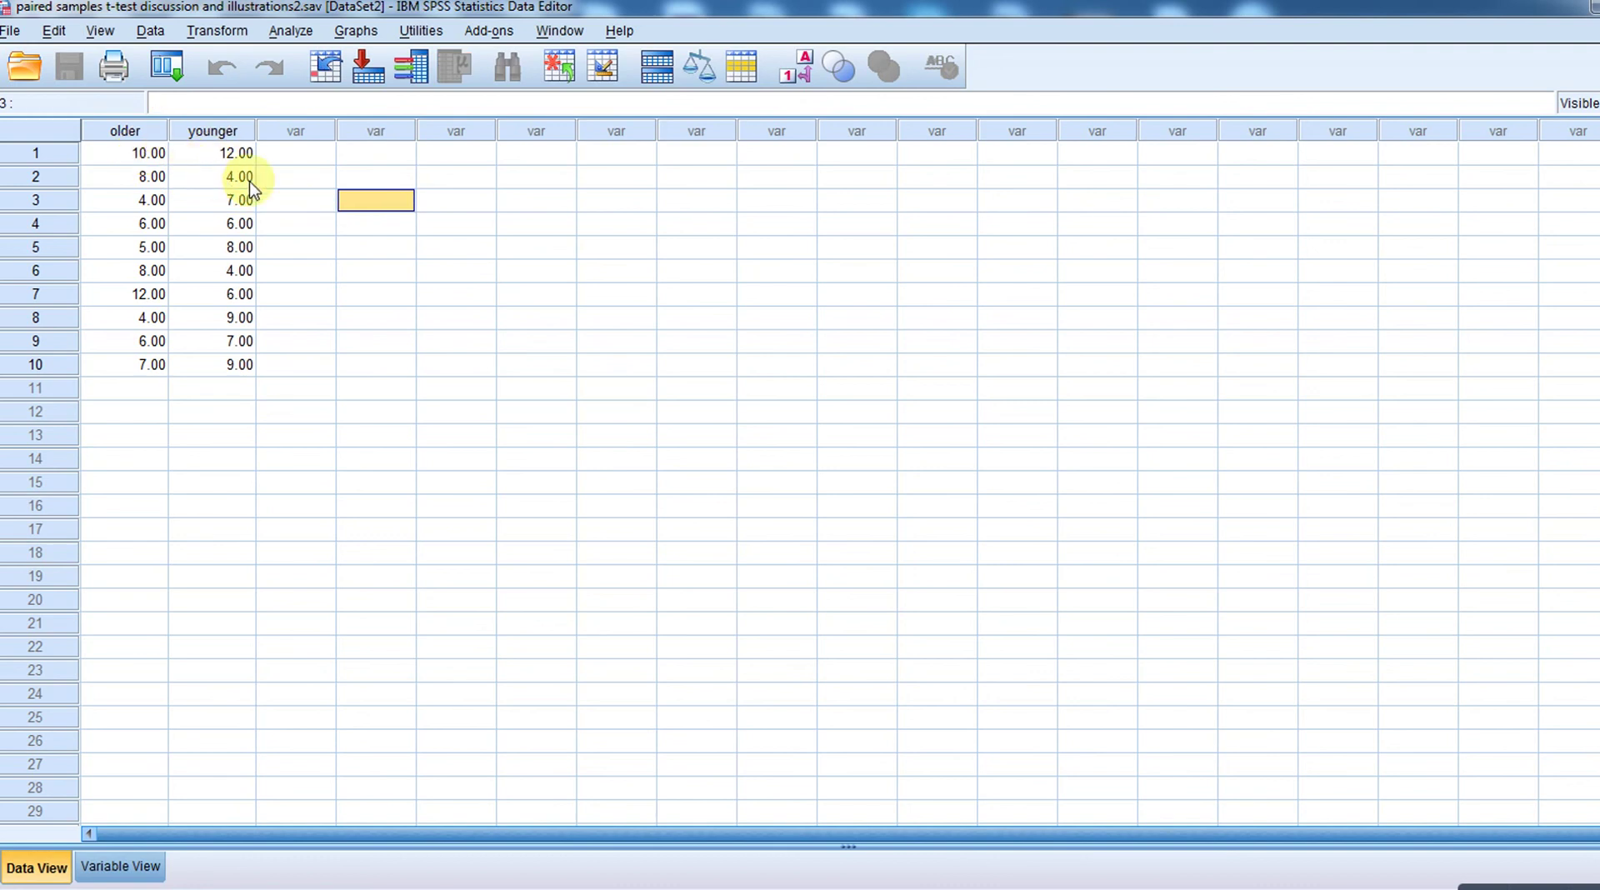